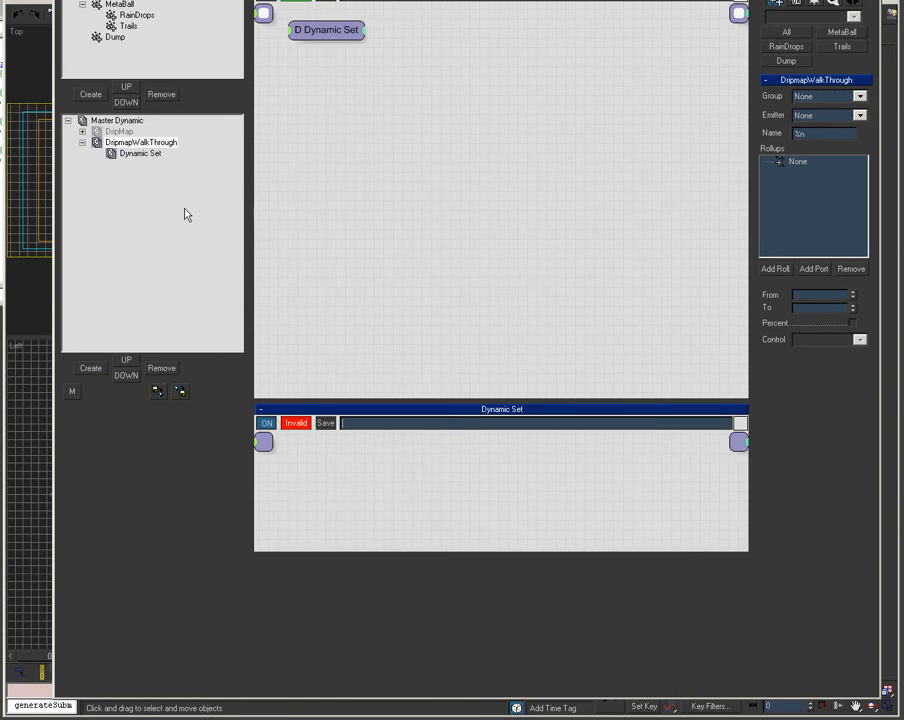
Remove the empty Dynamic Set from DripmapWalkThrough and insert the SurfaceBirth black box in its place.
click(161, 368)
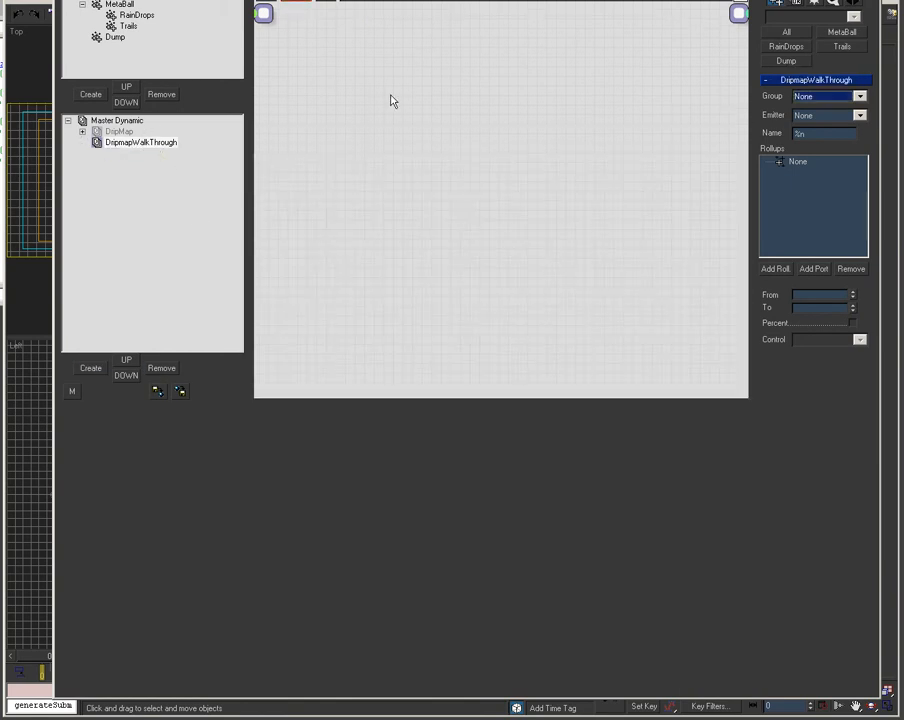
right_click(320, 97)
mouse_move(400, 167)
mouse_move(545, 175)
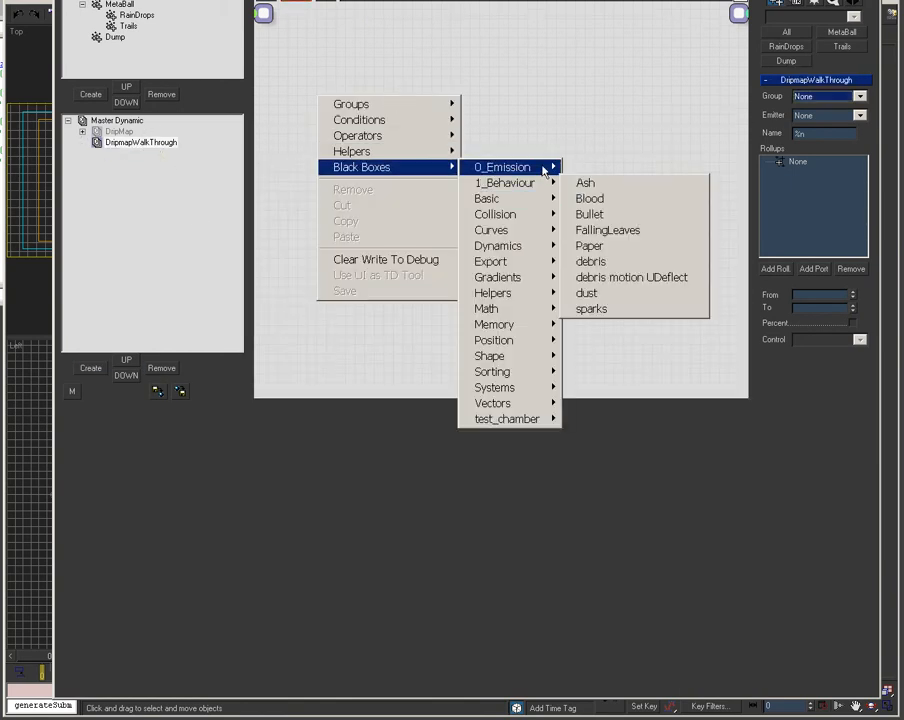
click(605, 293)
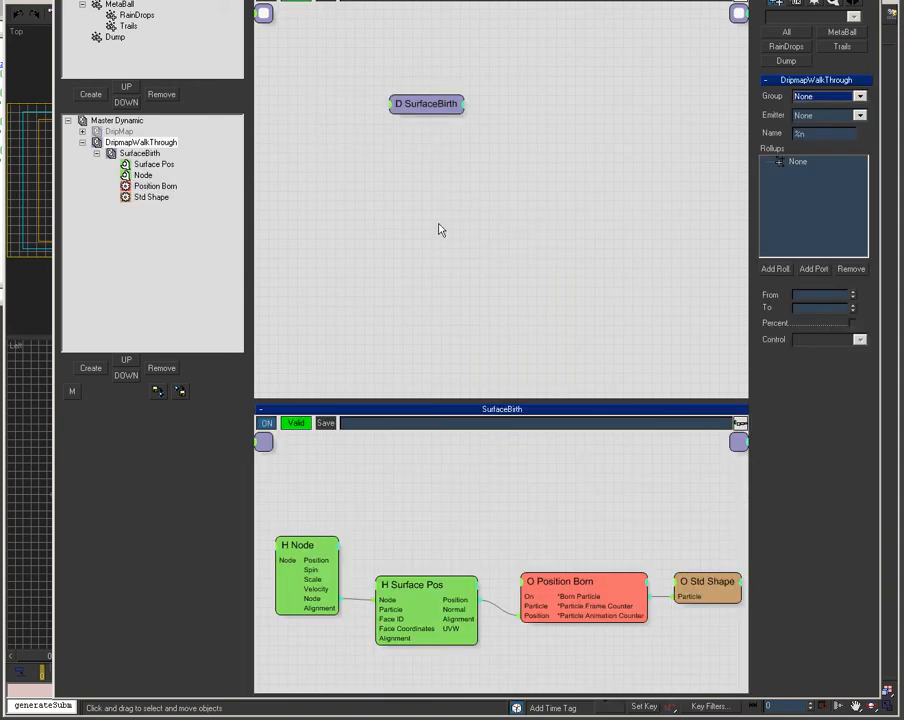
Assign the gridded plane in the Camera01 view as the object of SurfaceBirth's Node helper.
click(325, 545)
click(842, 99)
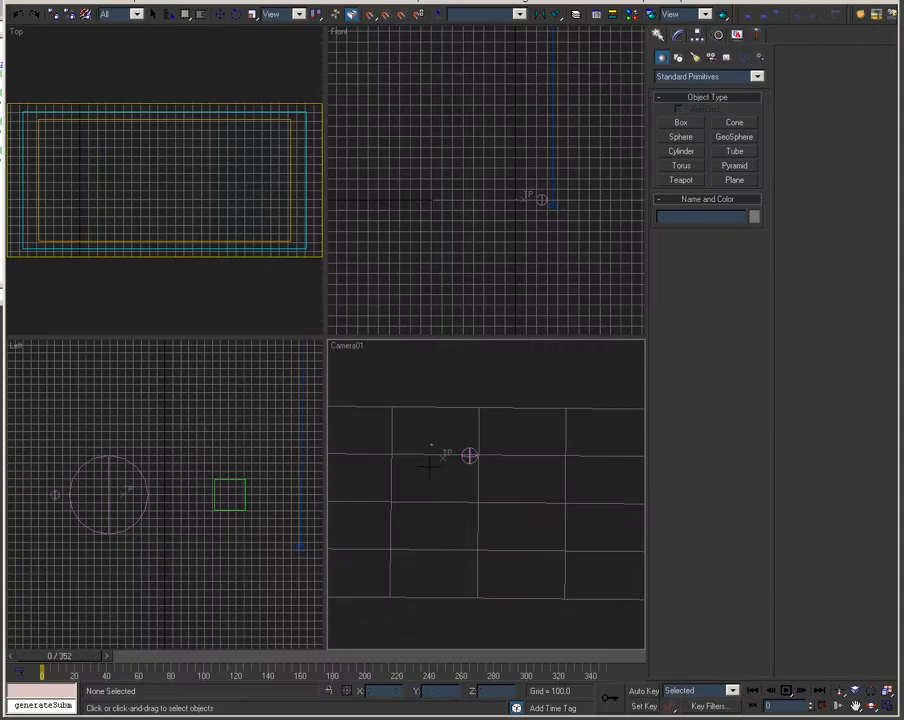
click(505, 457)
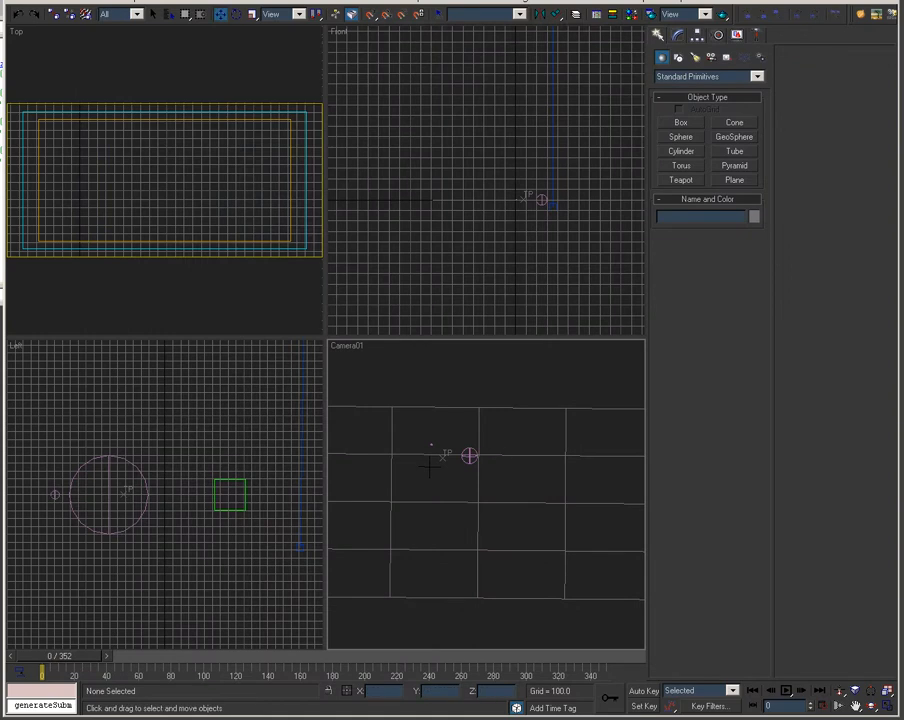
Set Position Born to emit into the RainDrops group by Particles / [s] with a Life Span of 300.
click(530, 600)
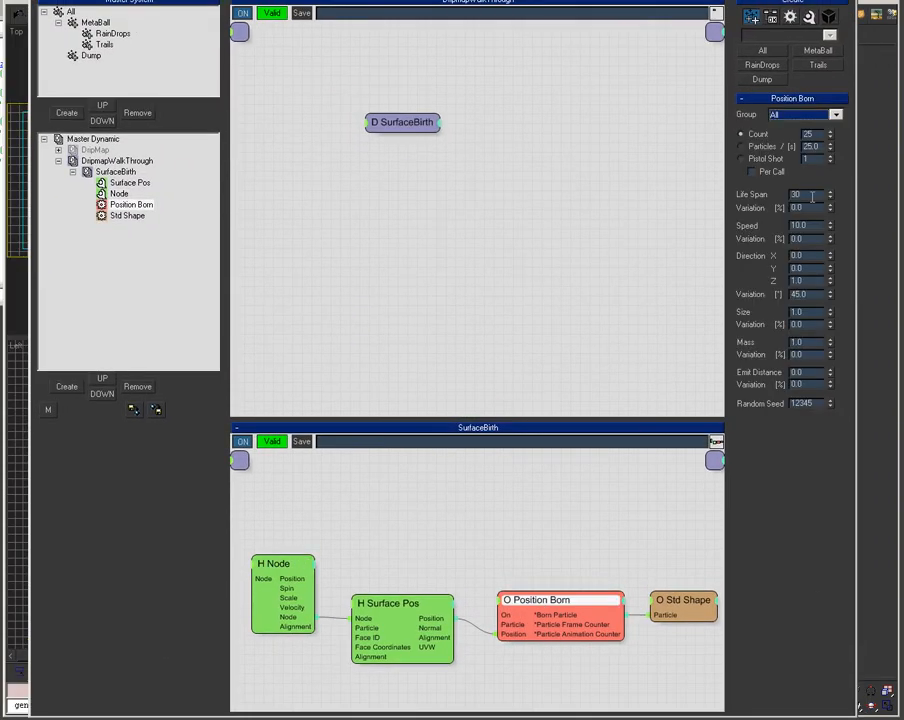
click(795, 116)
click(800, 144)
click(771, 147)
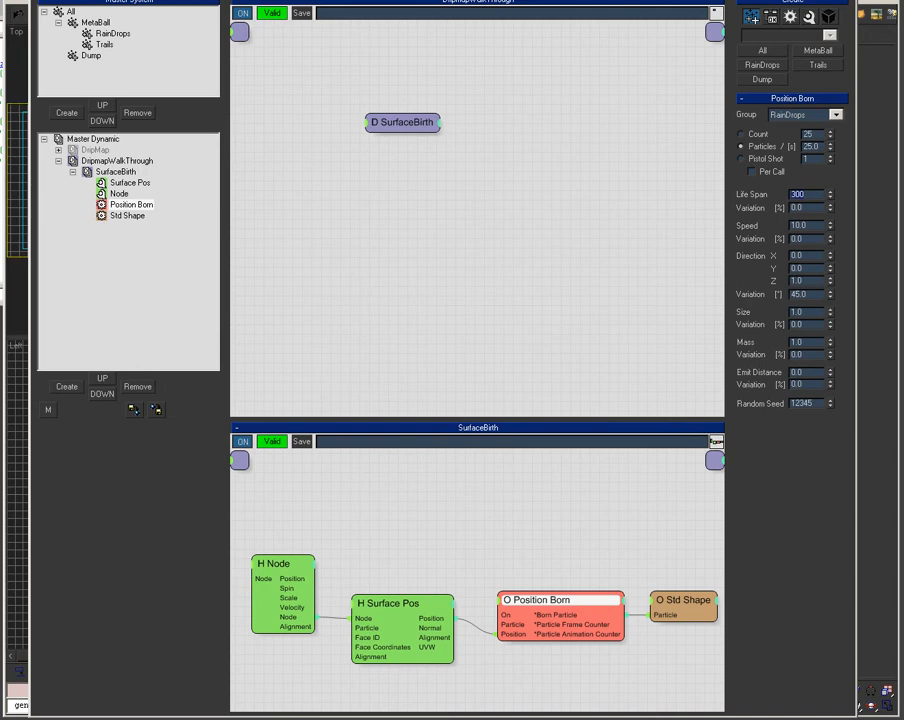
Create a new dynamic set under DripmapWalkThrough and add the RainDrops group node to it.
click(117, 161)
click(70, 386)
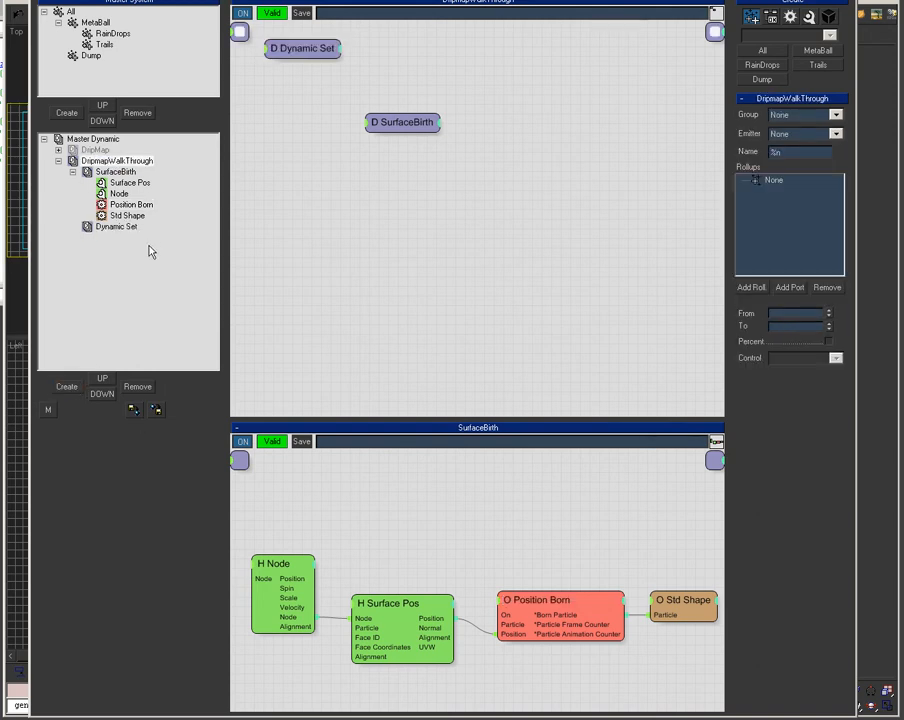
click(116, 227)
right_click(428, 92)
mouse_move(440, 91)
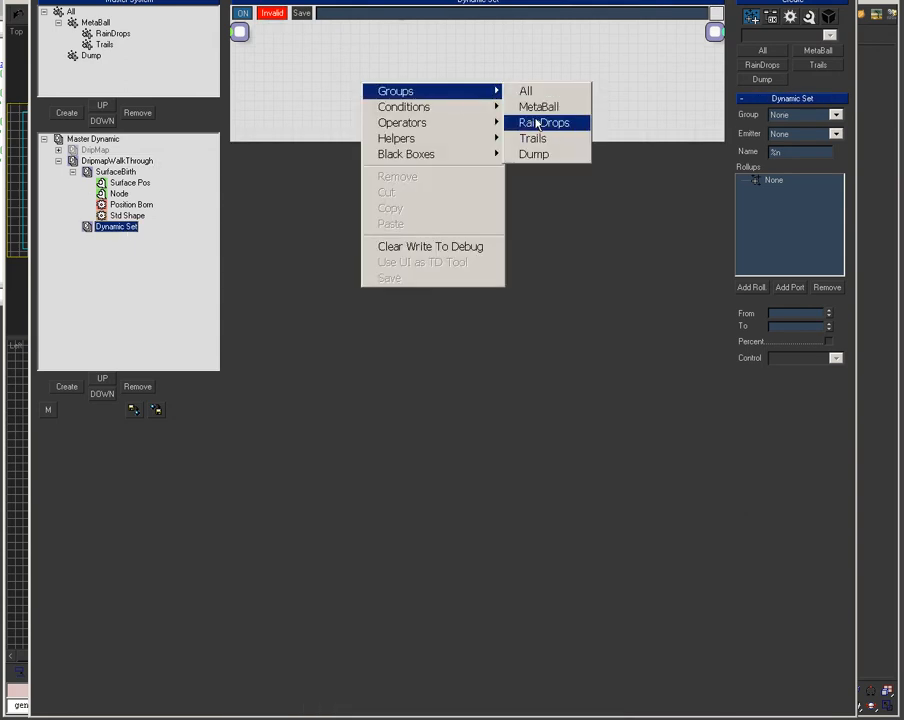
click(540, 122)
Add a Velocity operator to the new dynamic set, fed by the RainDrops Particle output, and spread the two nodes apart.
click(131, 204)
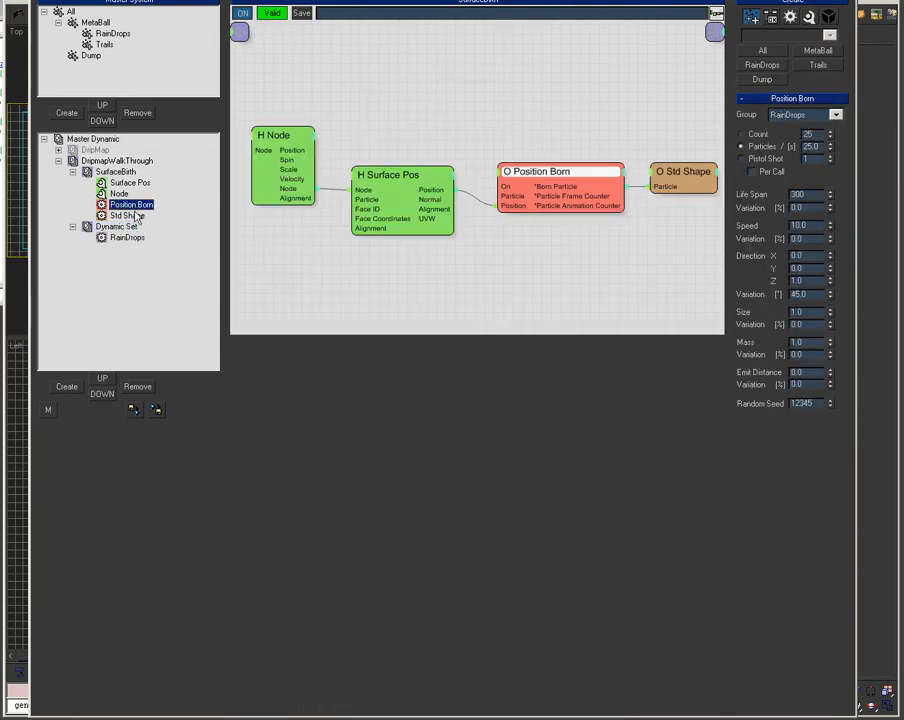
click(126, 237)
right_click(528, 52)
mouse_move(633, 100)
mouse_move(712, 107)
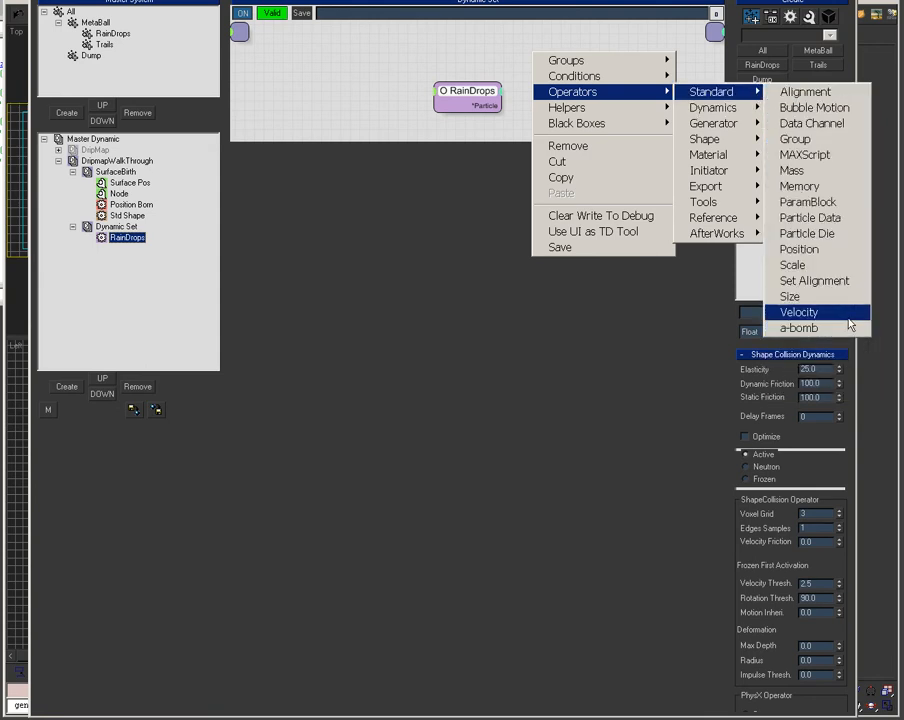
click(845, 314)
drag(487, 110, 399, 40)
Add a Point3 helper to the graph below the RainDrops node.
right_click(372, 90)
mouse_move(477, 148)
mouse_move(574, 144)
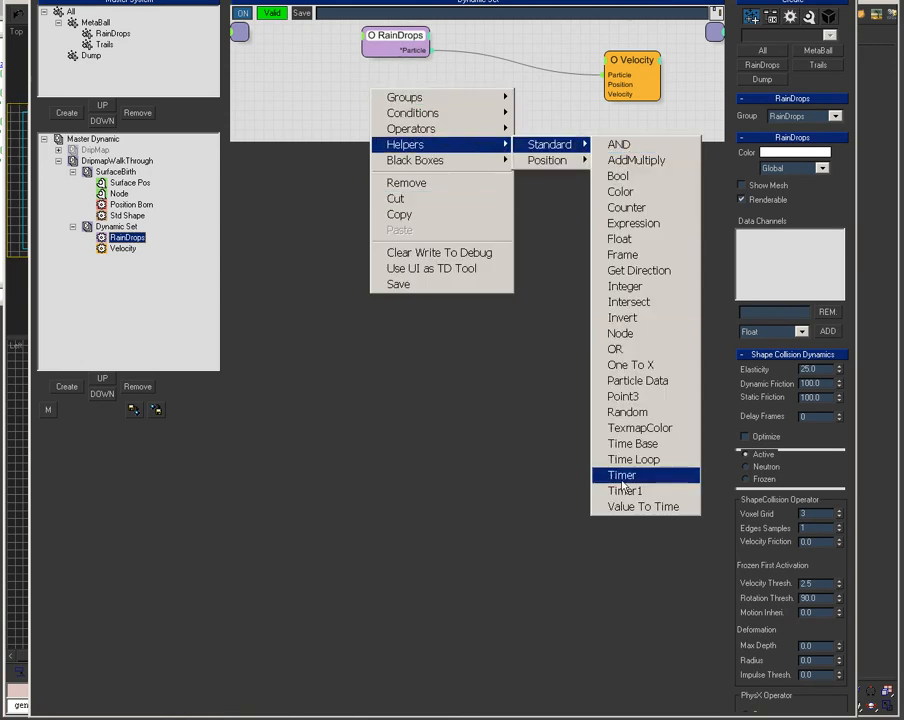
click(656, 398)
Expose the Direction input on the Velocity operator and wire Point3's Vector output into it.
drag(506, 112, 626, 92)
right_click(608, 66)
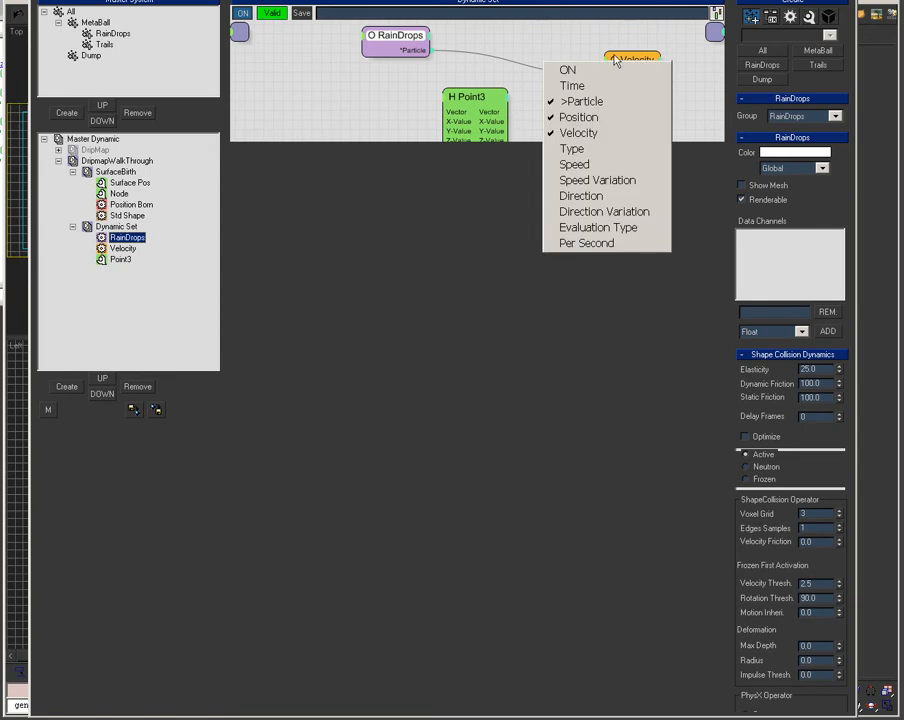
click(583, 196)
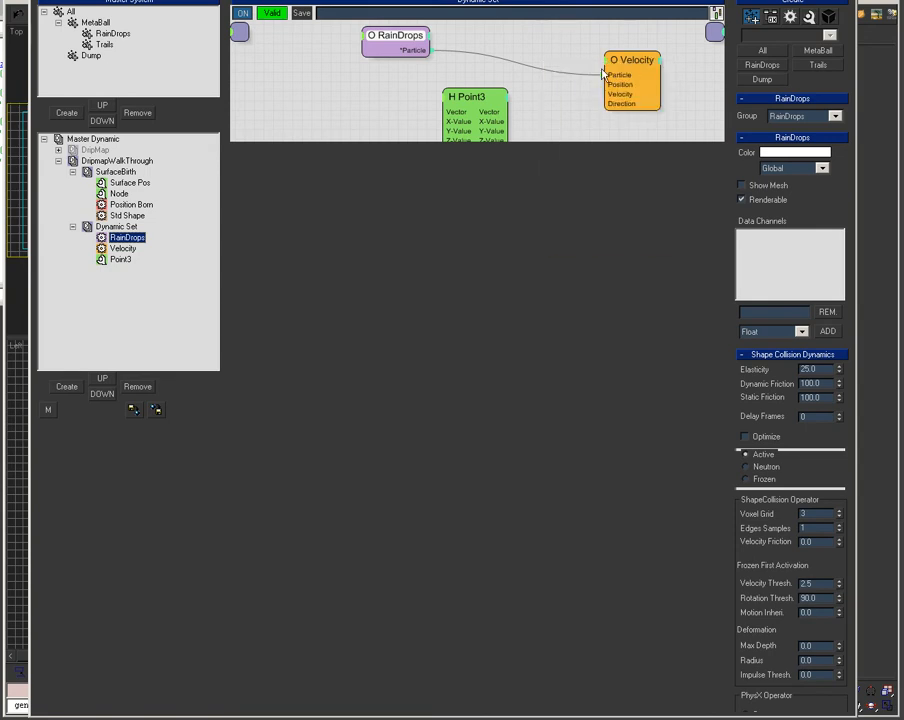
drag(490, 119, 608, 104)
Set the Point3 helper's X-Value to 1.0 and open the Velocity operator's settings.
click(476, 113)
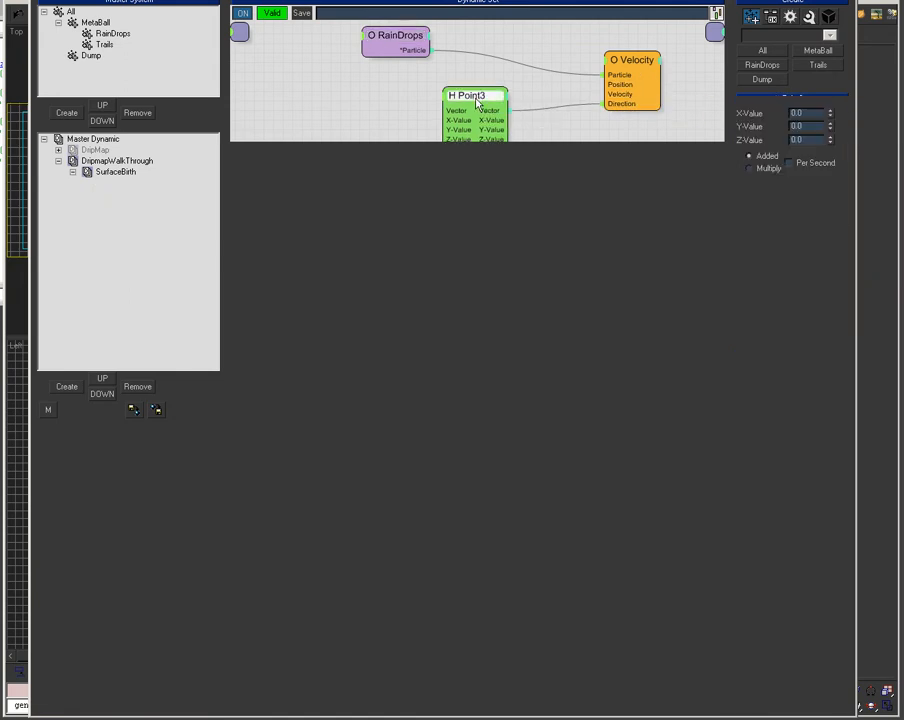
drag(813, 114, 776, 121)
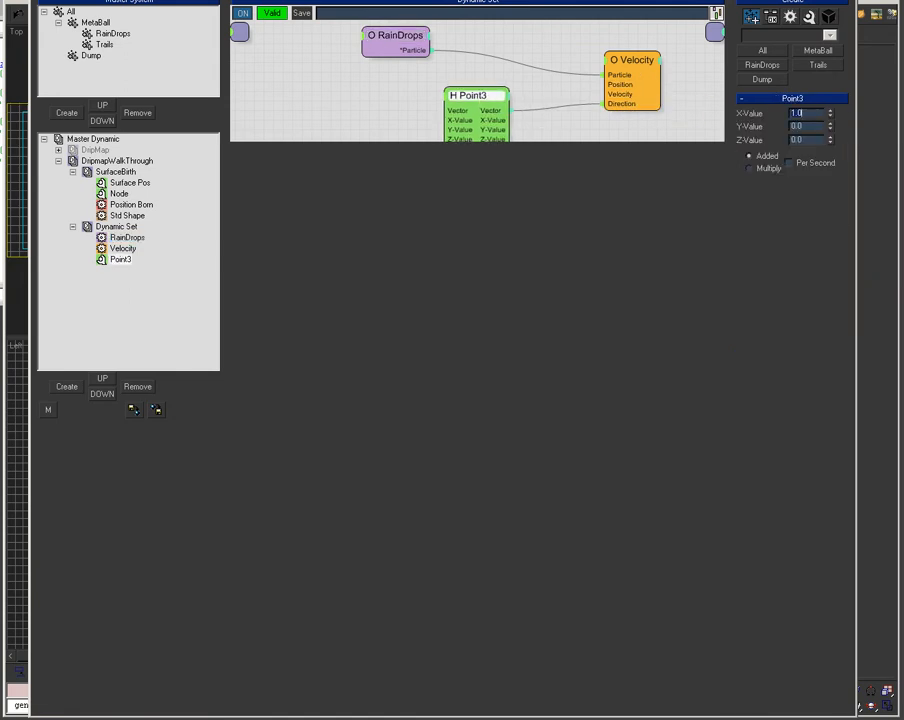
click(628, 62)
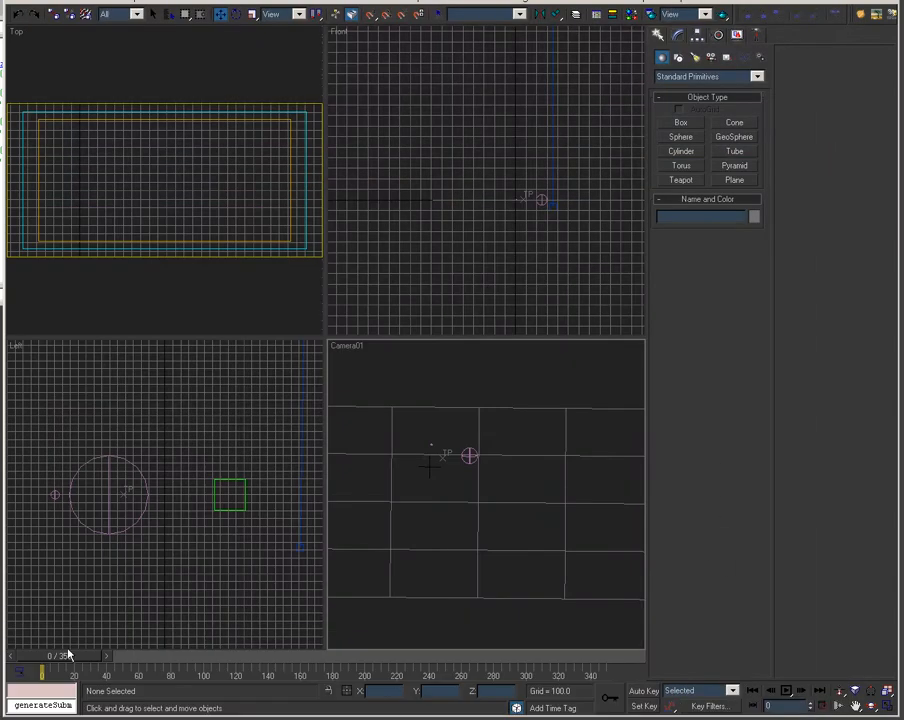
Preview the particles up to frame 352 and set Position Born to 5.0 particles per second.
drag(68, 655, 625, 662)
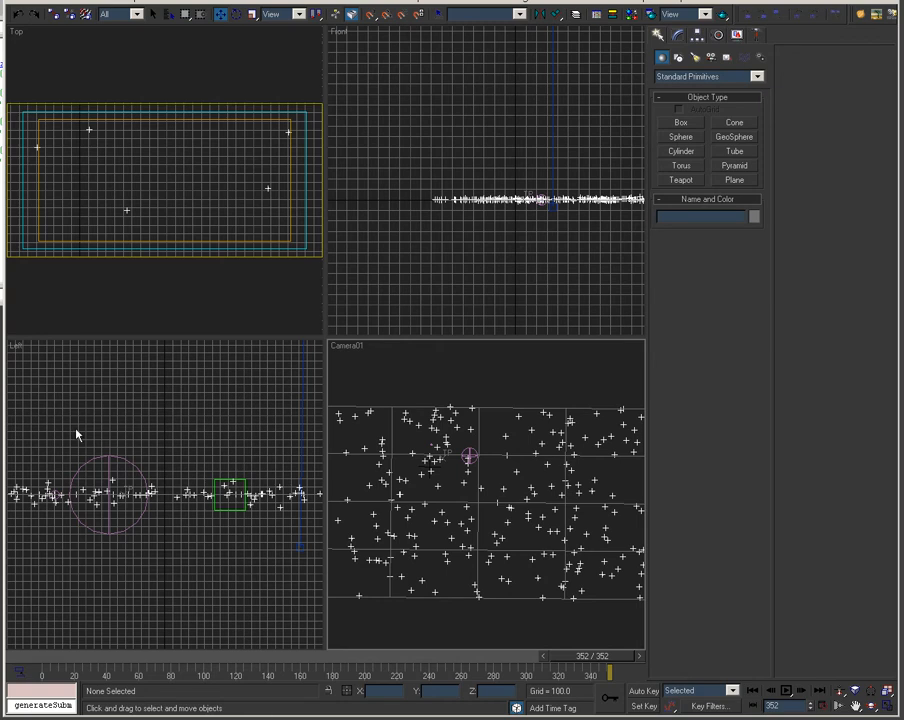
drag(38, 660, 638, 672)
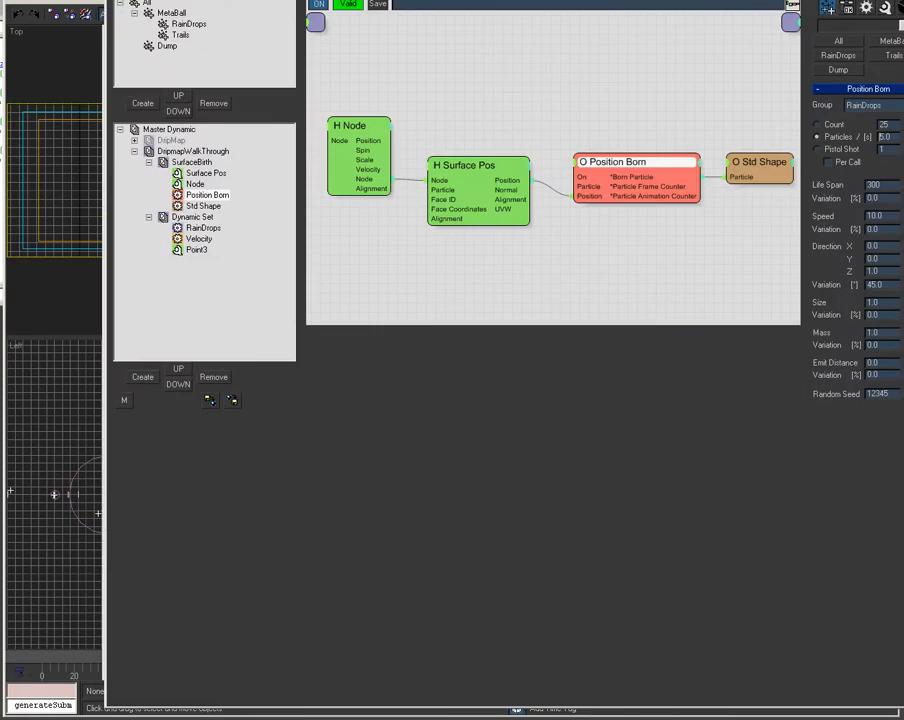
drag(636, 4, 553, 26)
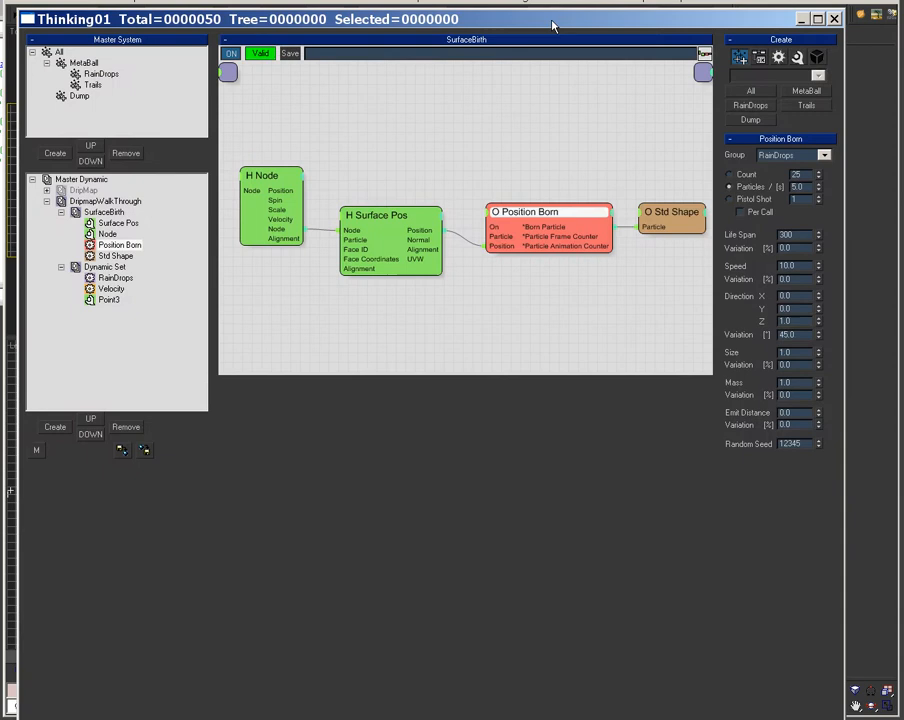
Rename the Dynamic Set containing RainDrops, Velocity and Point3 as Velocity.
click(106, 268)
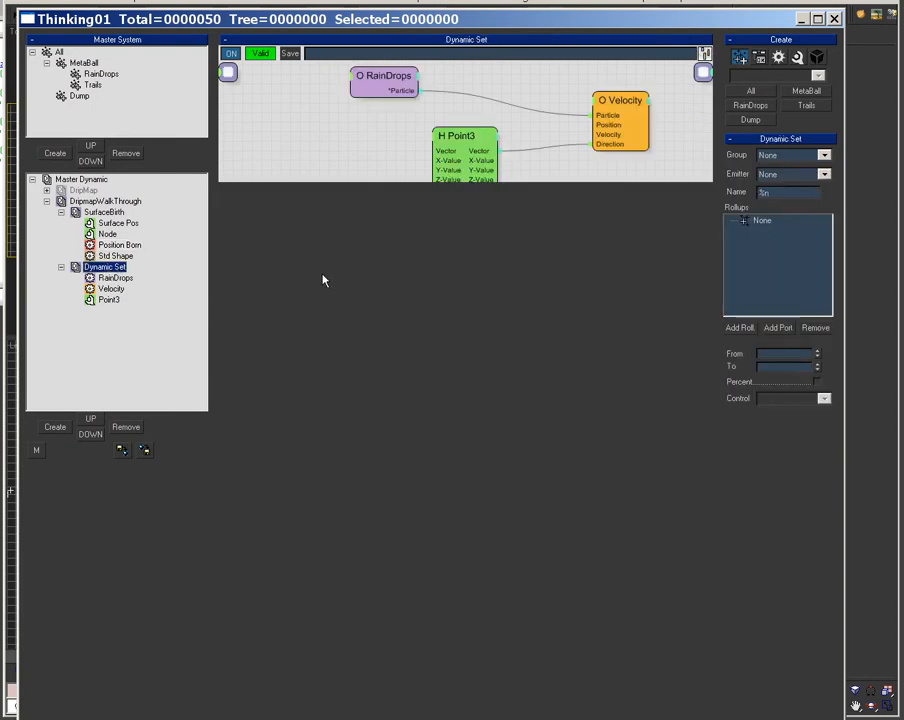
text(Vel)
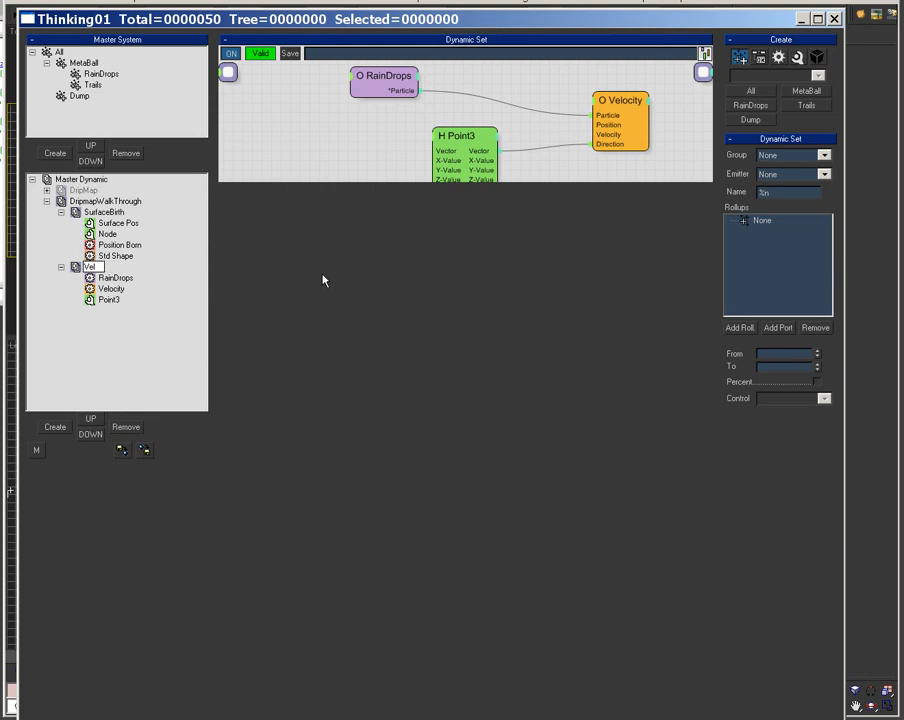
text(ocity)
key(Return)
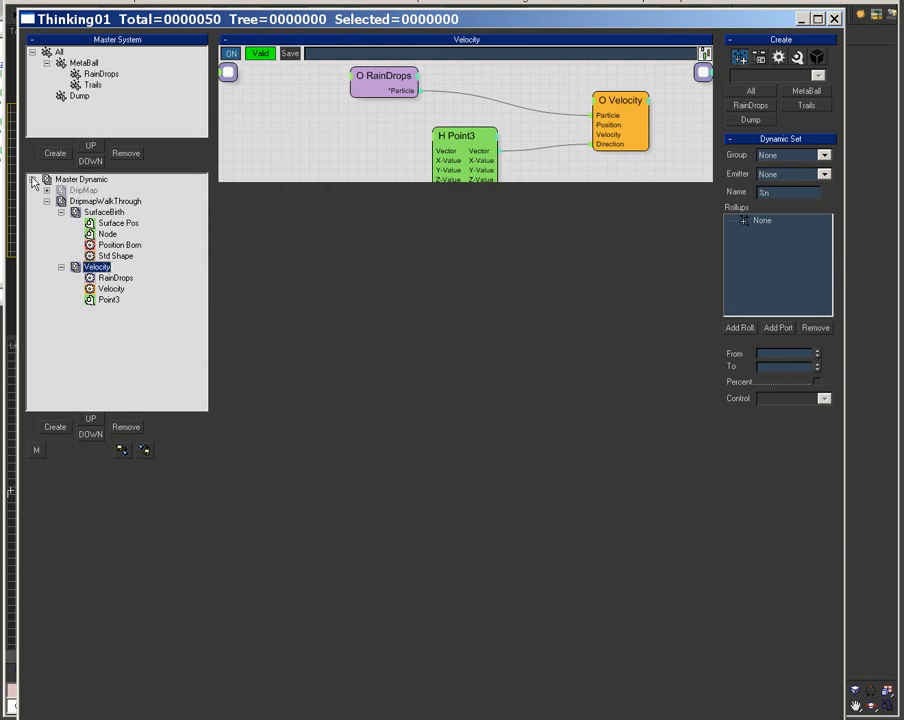
Create another dynamic set under DripmapWalkThrough and name it RandomWalk.
click(106, 203)
click(55, 427)
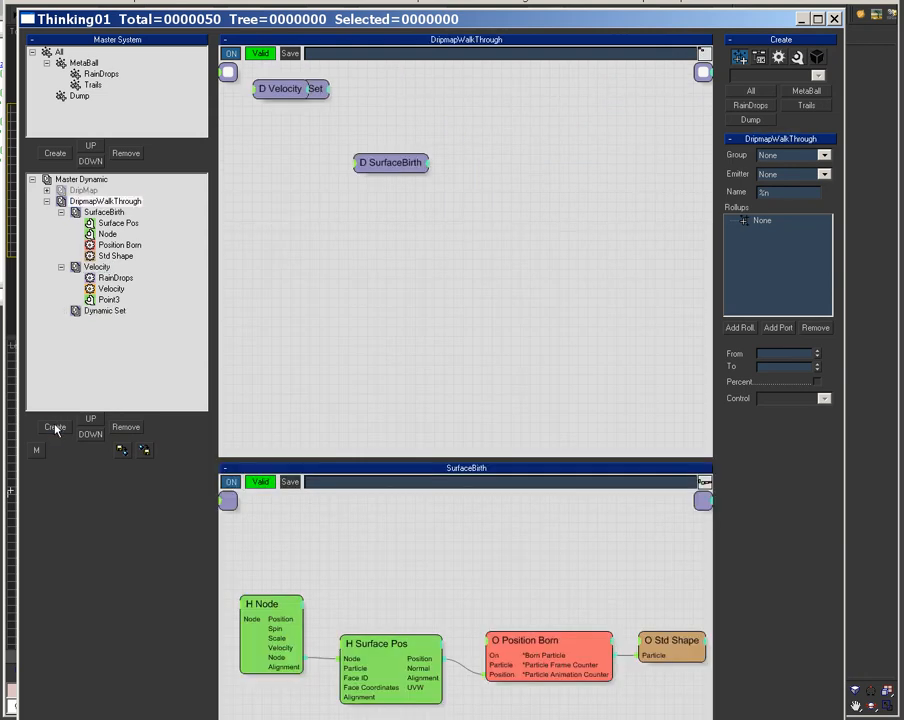
click(106, 311)
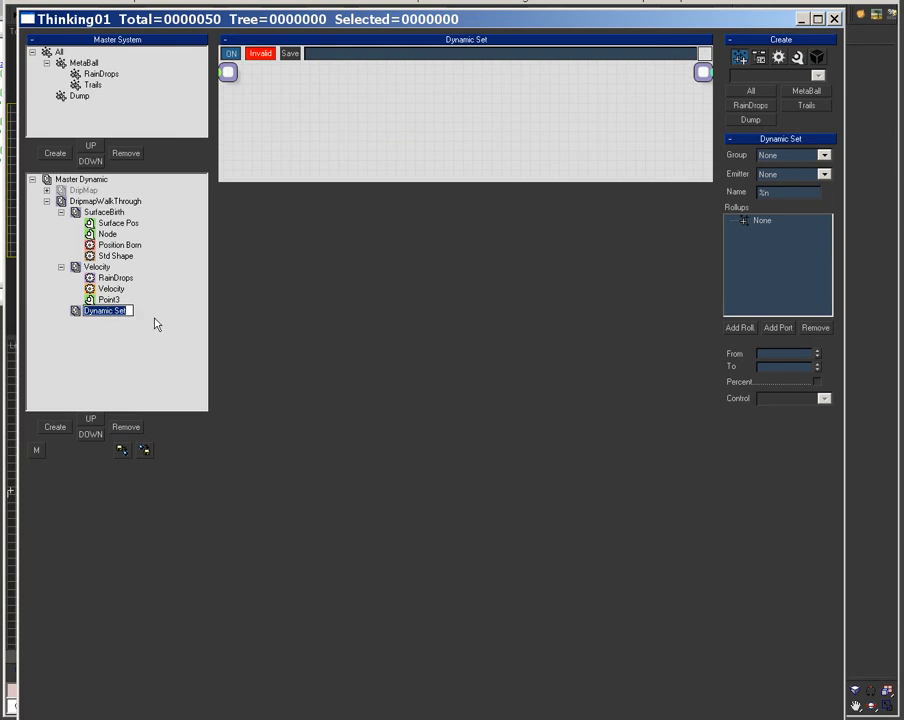
text(RandomWalk)
key(Return)
Add the RainDrops group node to RandomWalk, enlarge the graph area and place the node near its upper-left corner.
right_click(357, 129)
mouse_move(357, 131)
click(468, 165)
drag(493, 179, 489, 397)
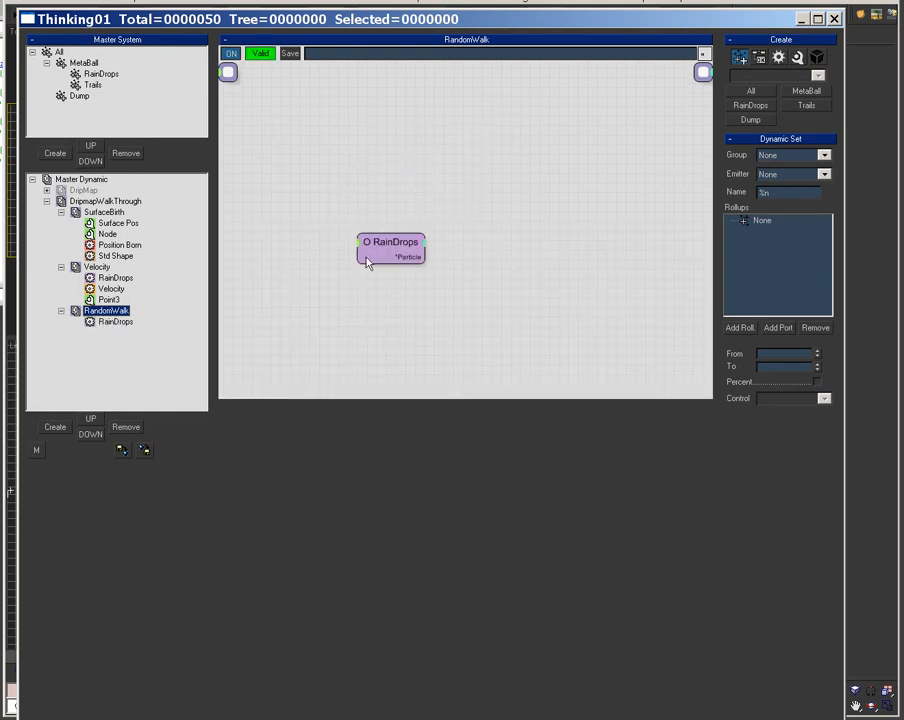
drag(401, 250, 354, 205)
drag(98, 75, 422, 138)
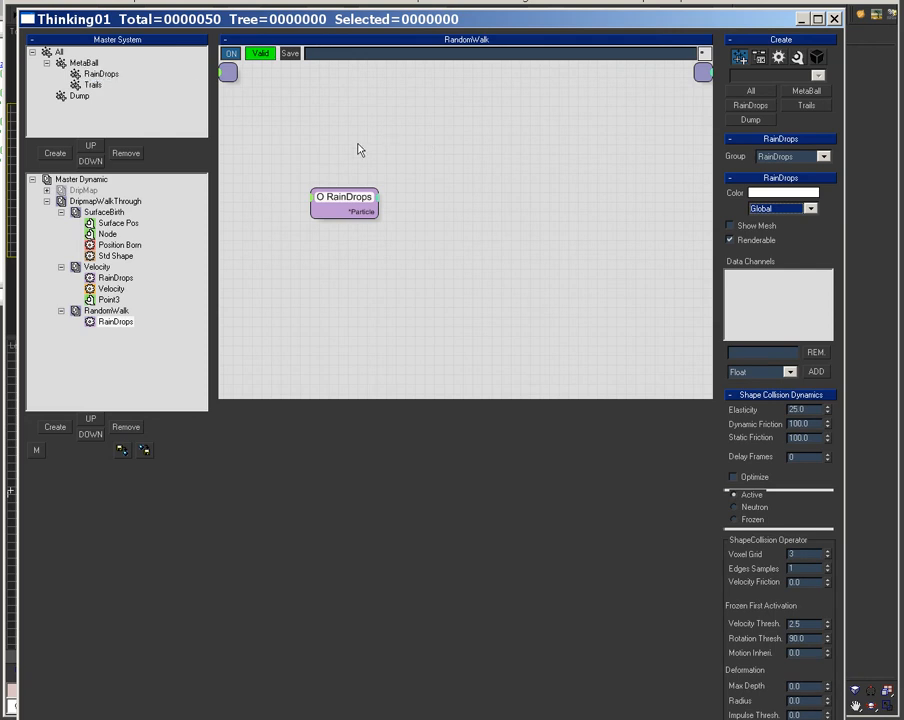
drag(345, 196, 295, 134)
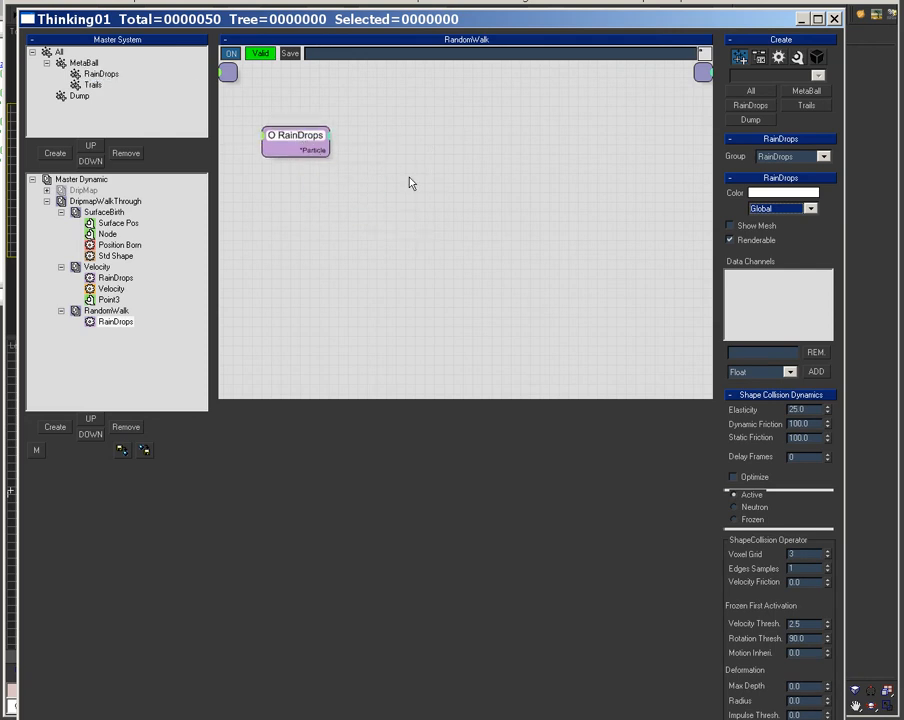
Add a StdForce operator to RandomWalk, opposite the RainDrops node, and feed it from the RainDrops Particle output.
right_click(380, 156)
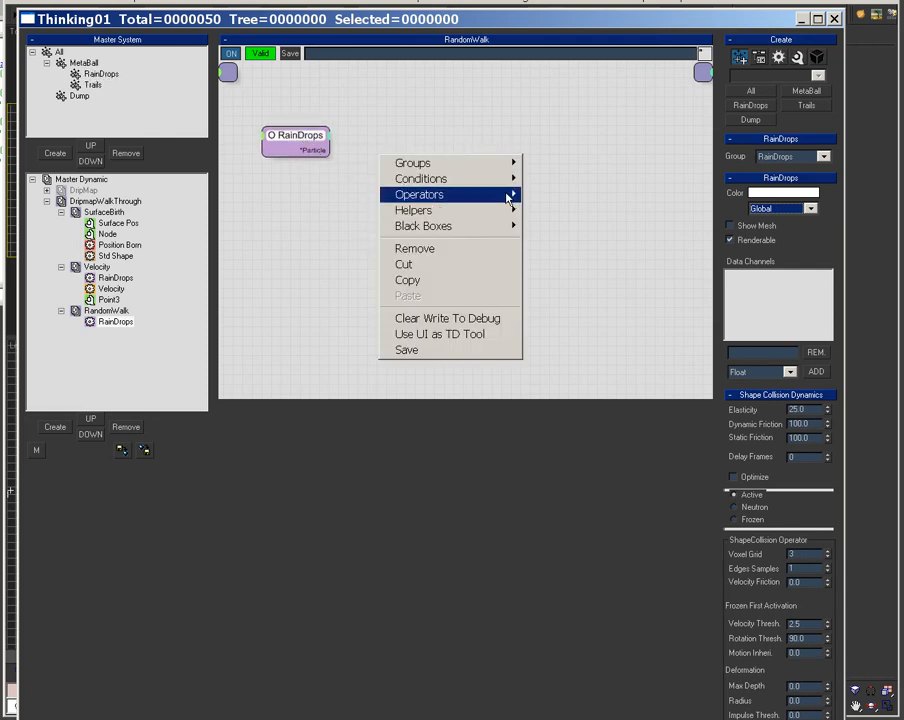
mouse_move(510, 196)
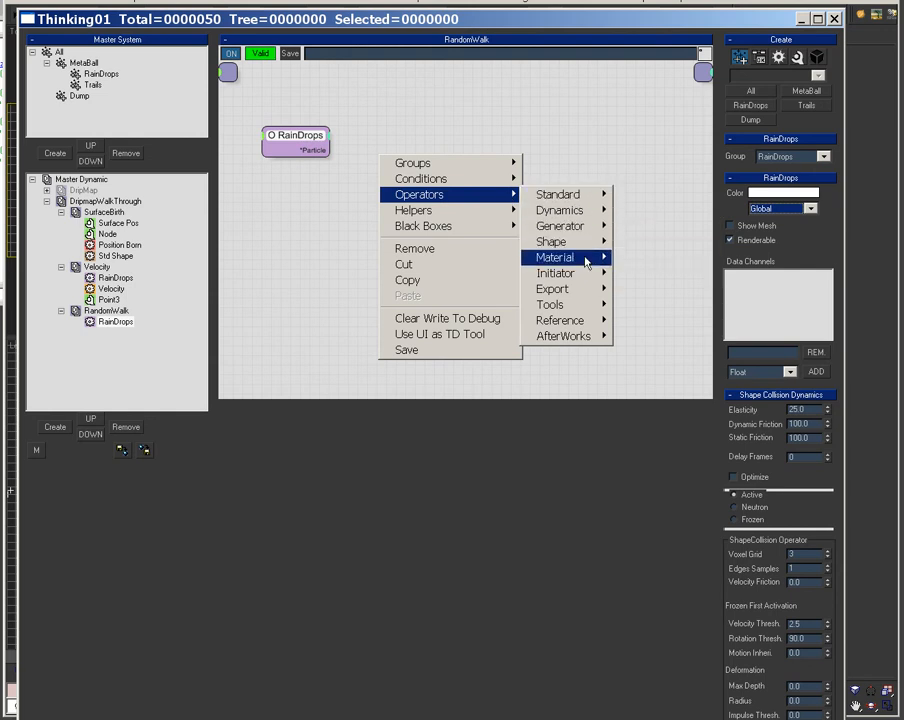
mouse_move(570, 210)
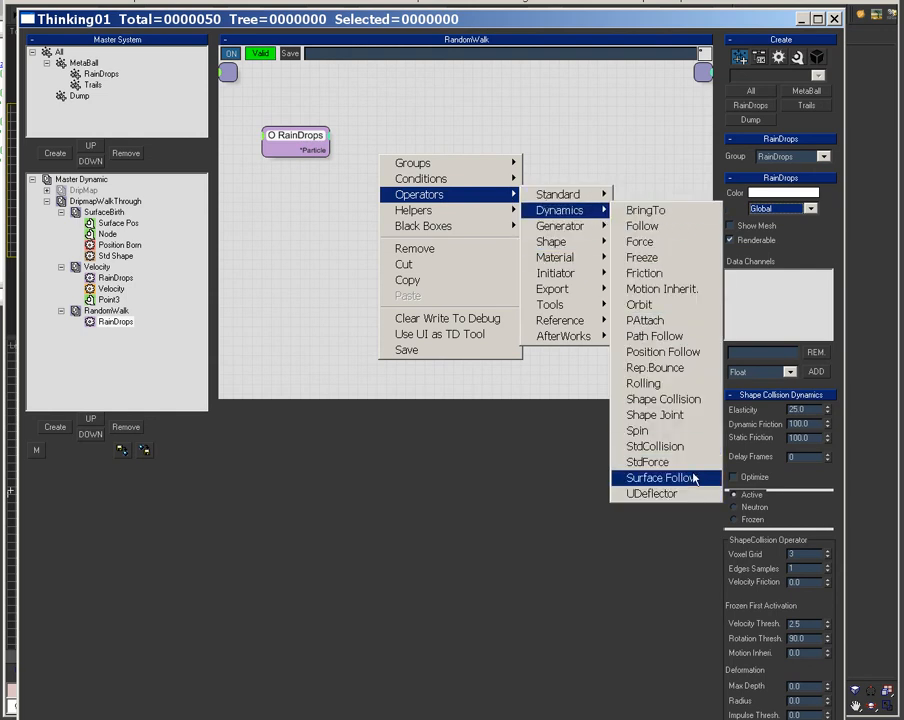
click(645, 463)
drag(488, 180, 479, 178)
drag(494, 171, 564, 137)
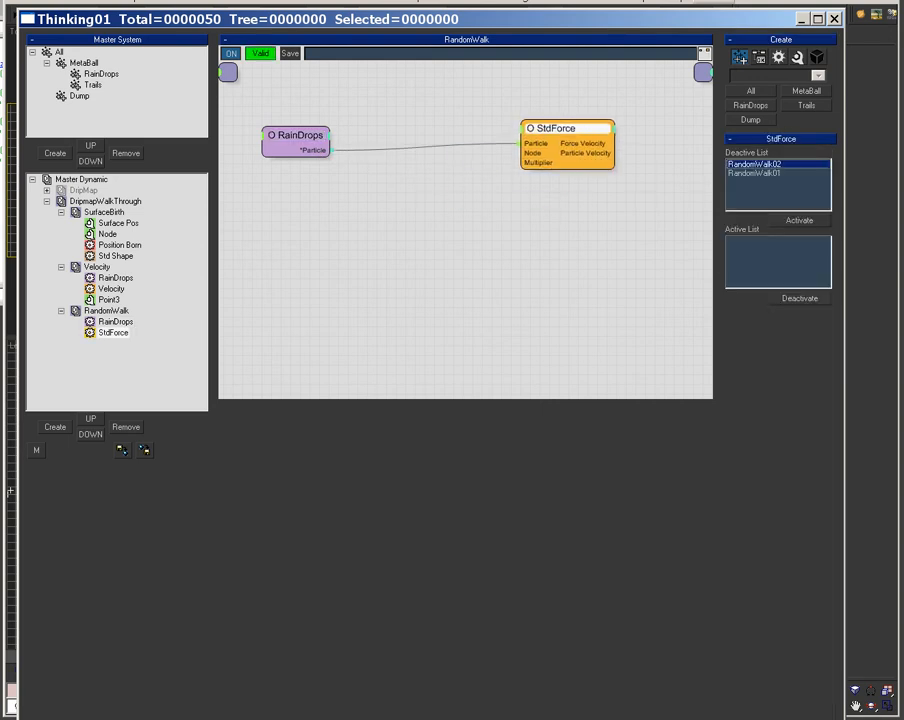
Activate the RandomWalk02 force in StdForce and duplicate the operator below the original.
click(814, 223)
shift+drag(540, 134, 539, 240)
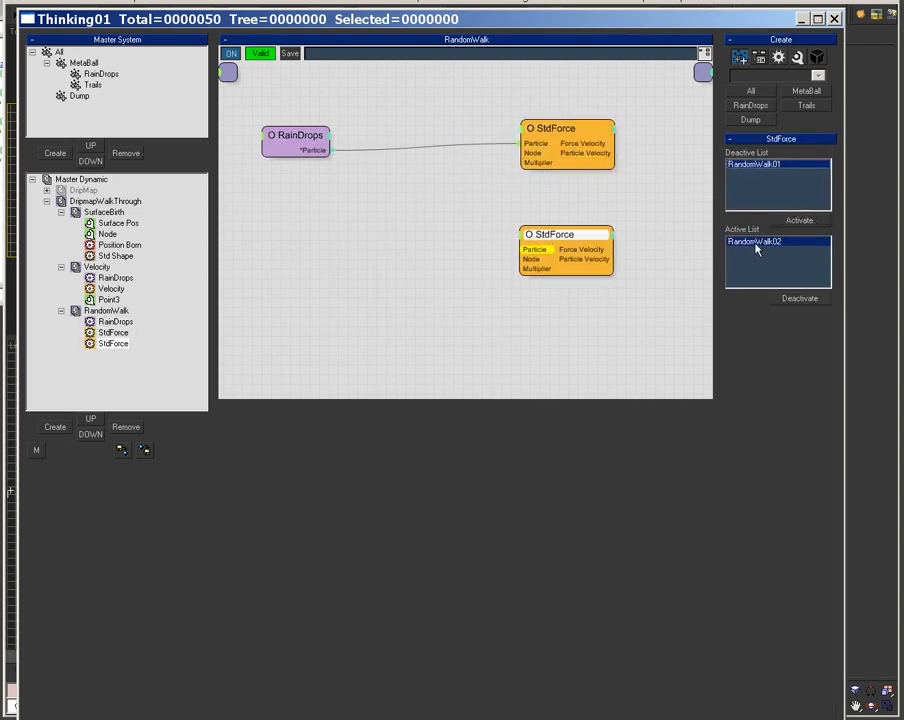
Switch the duplicated StdForce operator from RandomWalk02 to RandomWalk01 as its active force.
click(811, 301)
click(785, 174)
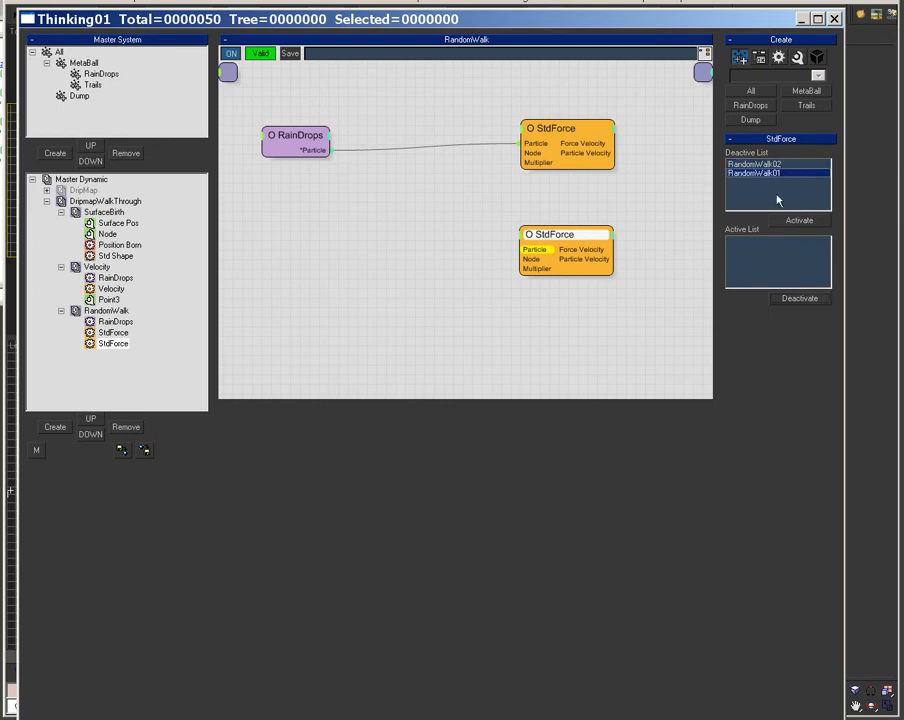
click(587, 133)
click(588, 236)
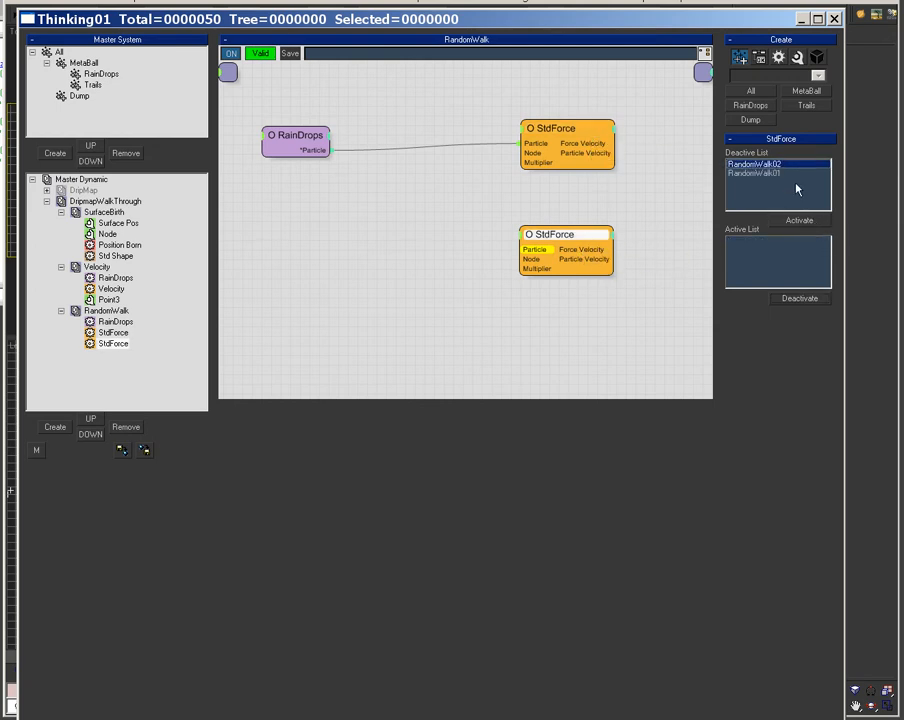
click(792, 220)
Connect the RainDrops Particle output to the lower StdForce and move both StdForce nodes farther from RainDrops.
drag(490, 241, 327, 150)
drag(576, 137, 624, 102)
click(558, 232)
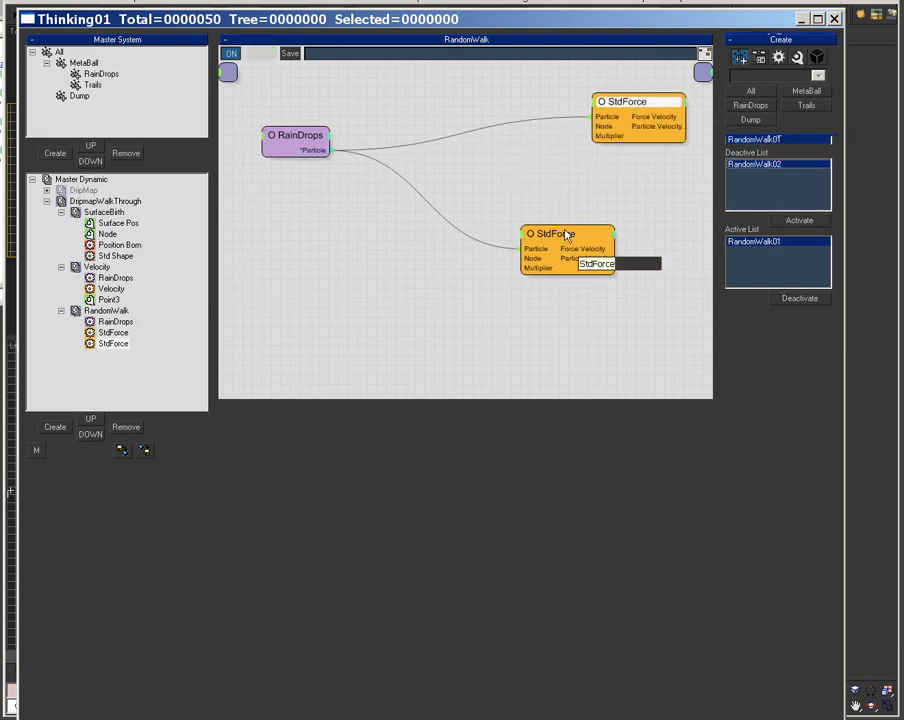
drag(578, 240, 657, 233)
Insert the percentParticles black box from the Basic category into the RandomWalk graph.
right_click(288, 243)
mouse_move(313, 322)
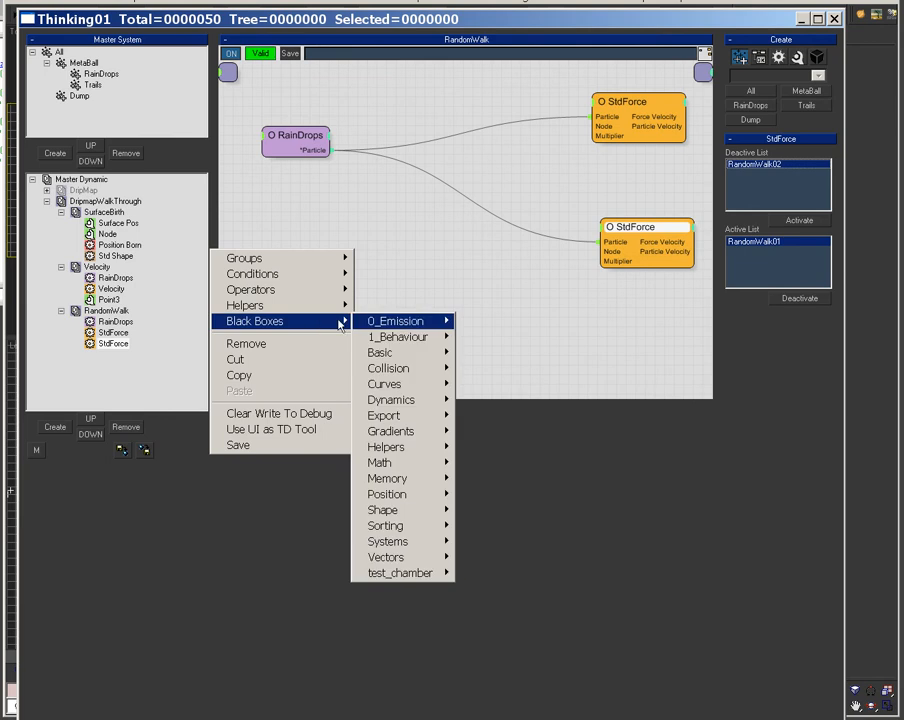
mouse_move(418, 353)
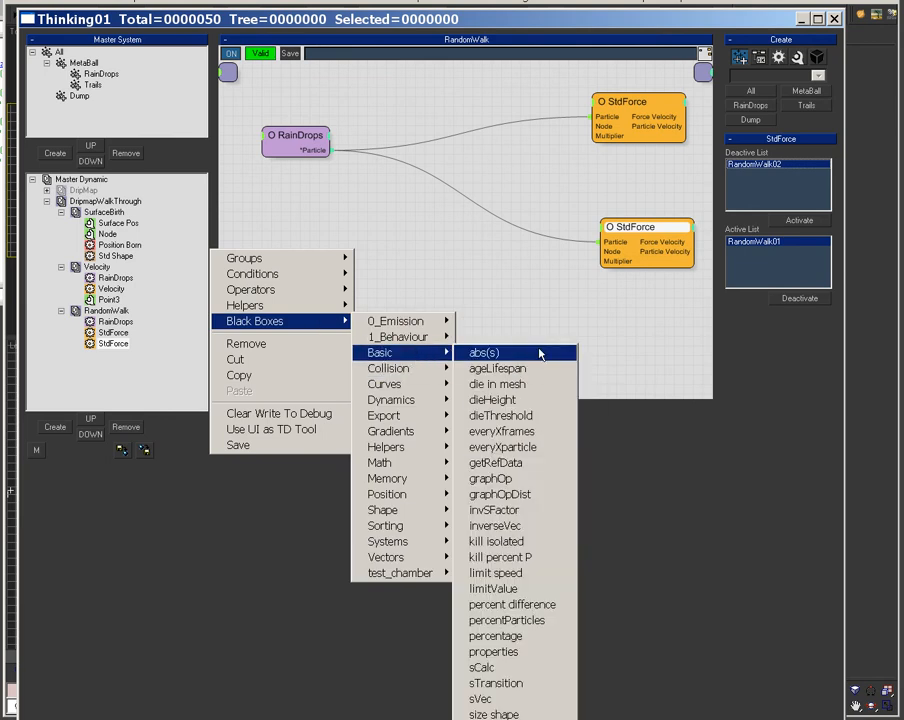
click(540, 621)
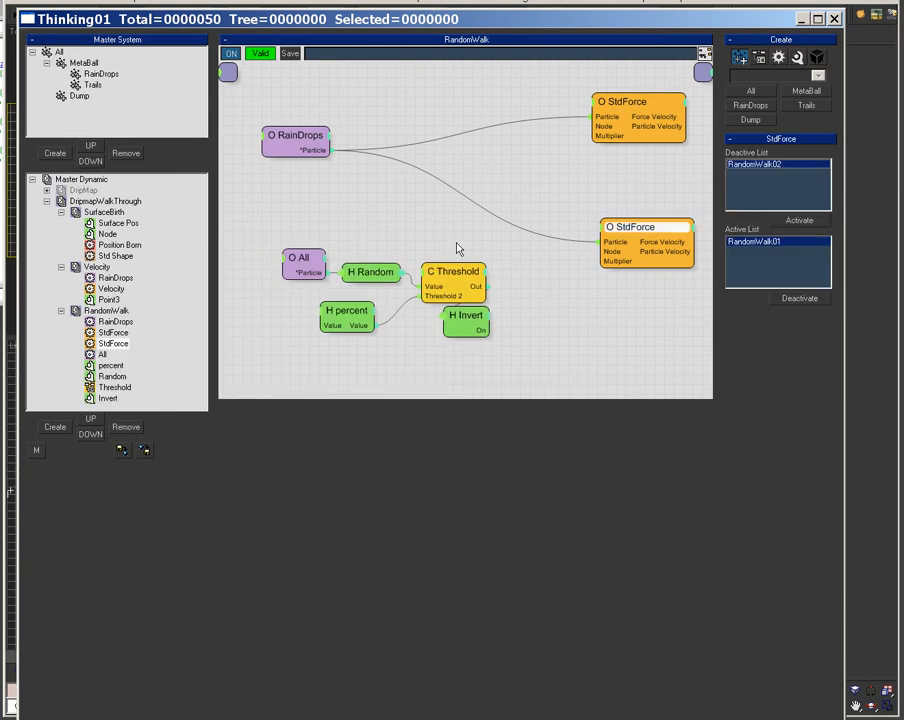
Feed the Random helper's Particle input from RainDrops and remove the black box's All group node.
click(344, 275)
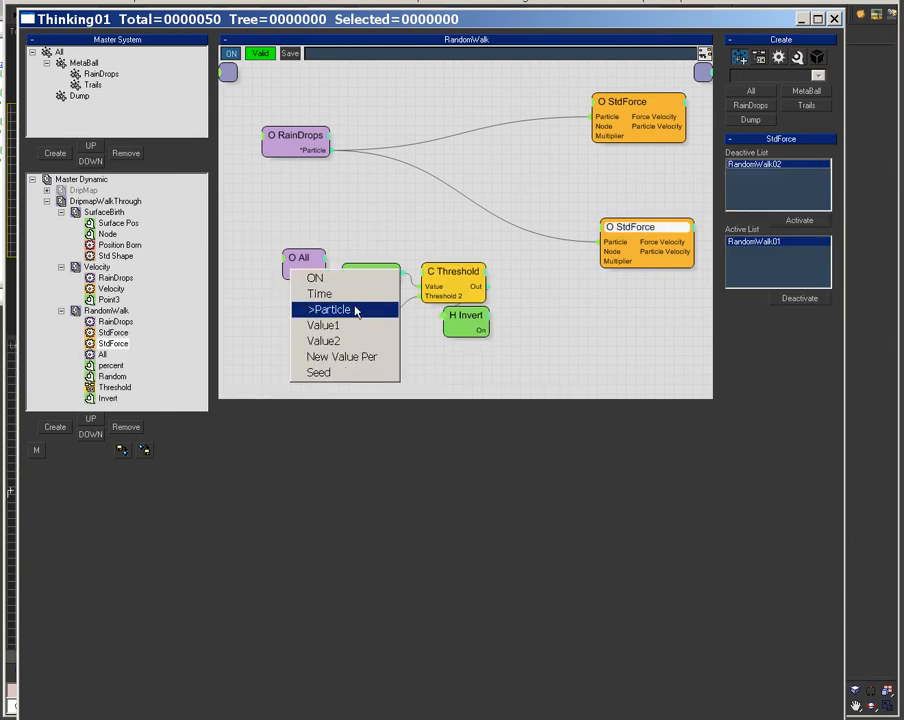
click(352, 308)
right_click(300, 262)
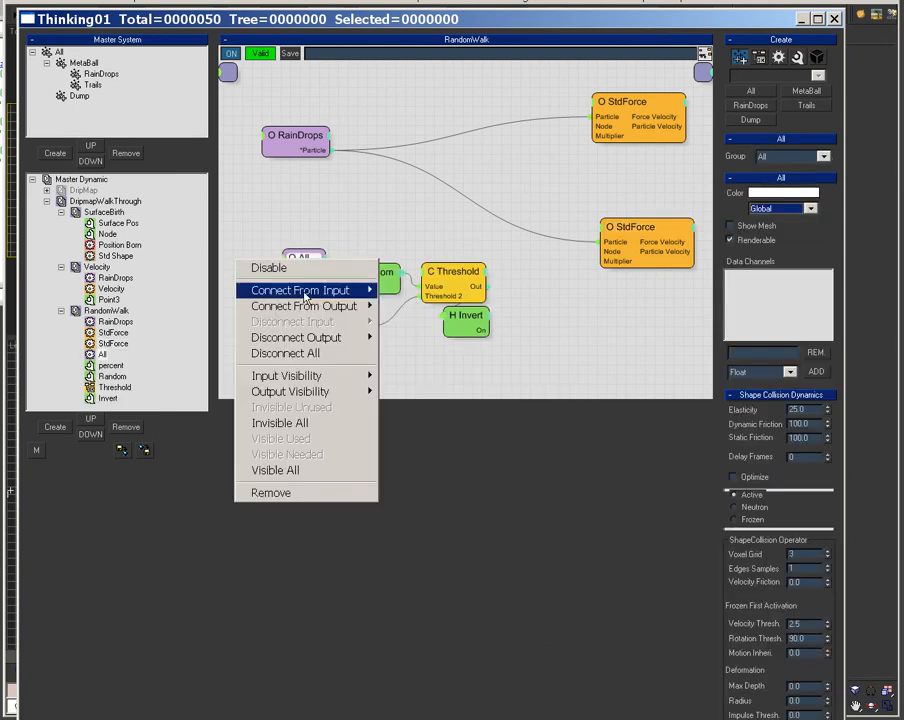
click(302, 494)
mouse_move(344, 287)
mouse_down()
mouse_move(364, 104)
mouse_move(310, 154)
mouse_move(344, 287)
mouse_up()
Duplicate the Random, percent, Threshold and Invert nodes together and place the copies just below the originals.
click(515, 388)
middle_drag(514, 382, 502, 265)
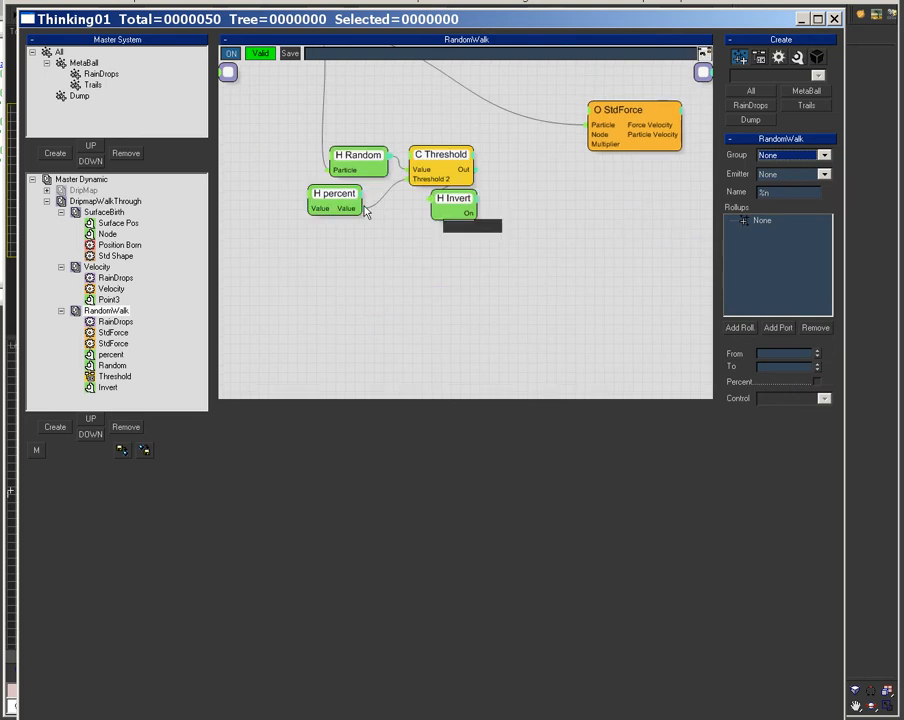
mouse_move(366, 161)
shift+mouse_down()
mouse_move(368, 294)
mouse_move(371, 112)
shift+mouse_up()
right_click(371, 110)
click(386, 340)
drag(503, 260, 305, 136)
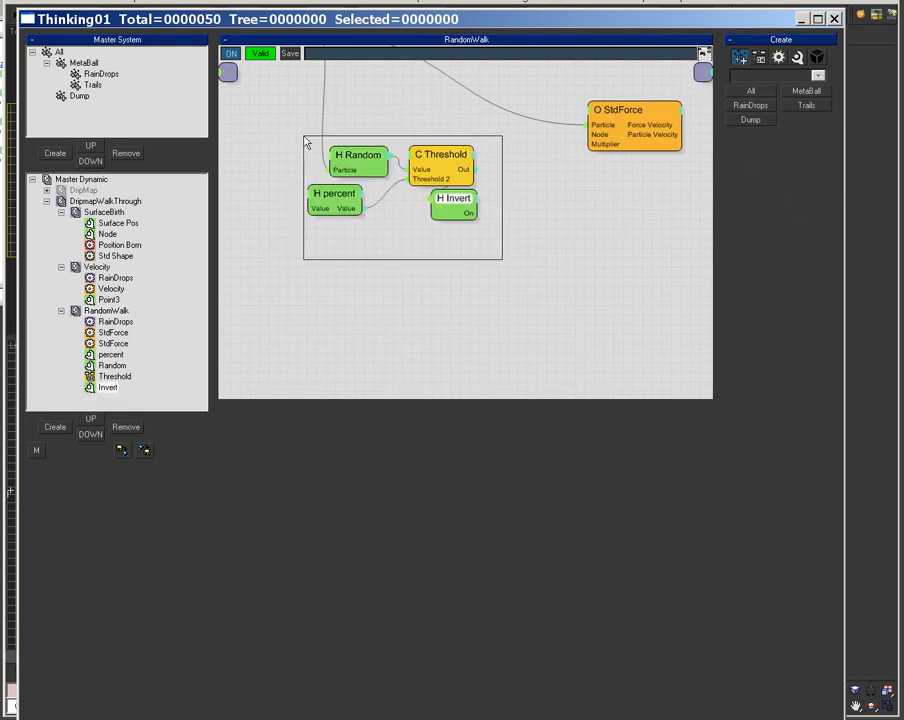
click(368, 158)
mouse_move(364, 255)
shift+mouse_down()
mouse_move(350, 246)
mouse_move(361, 249)
shift+mouse_up()
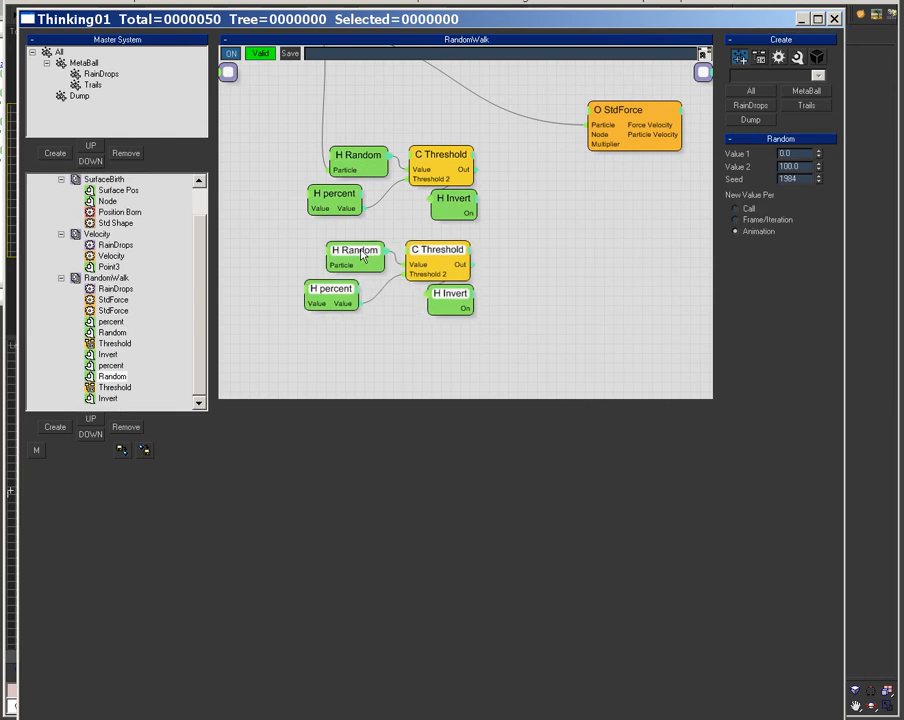
Remove the Invert helper from both percentParticles node groups.
middle_drag(561, 222, 552, 281)
drag(450, 262, 540, 262)
drag(442, 355, 543, 225)
right_click(543, 225)
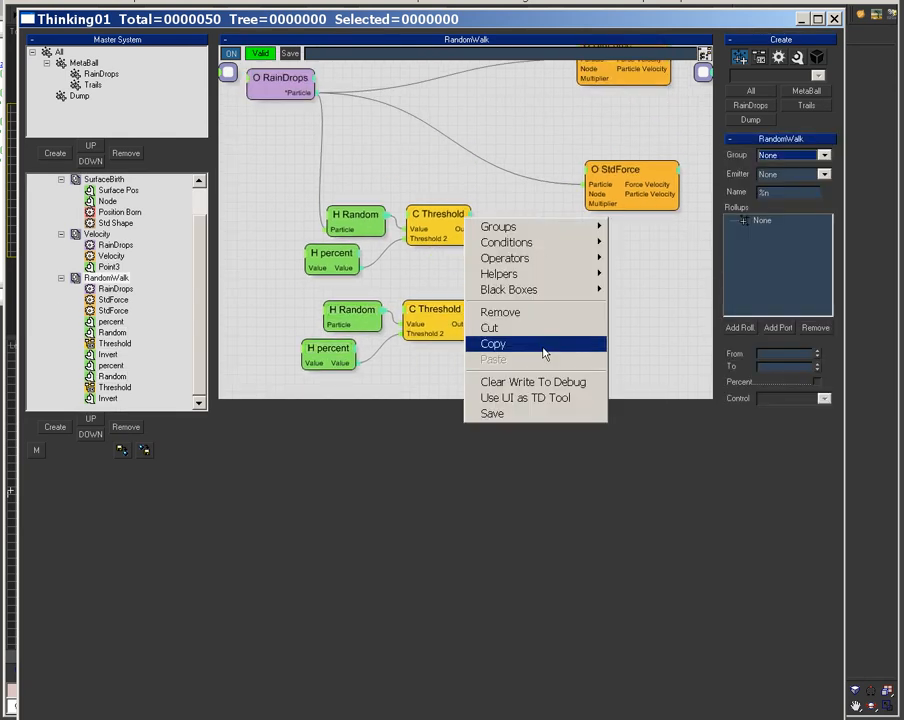
click(545, 315)
middle_drag(458, 226, 516, 271)
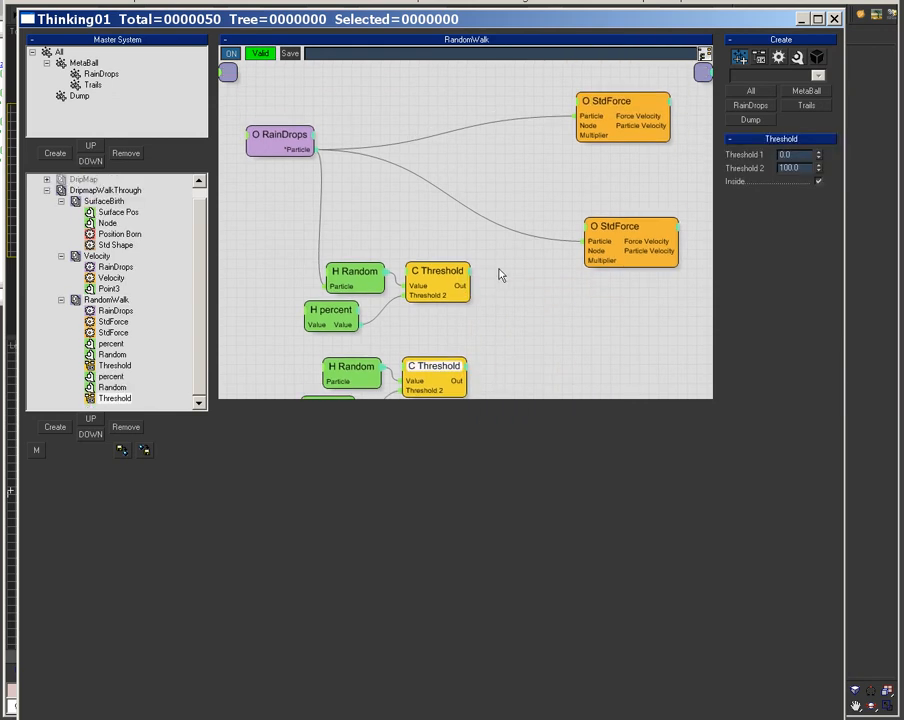
Expose the ON input on both StdForce operators and connect each one to the output of its own Threshold.
click(583, 107)
click(583, 107)
click(591, 234)
click(590, 232)
drag(462, 286, 580, 117)
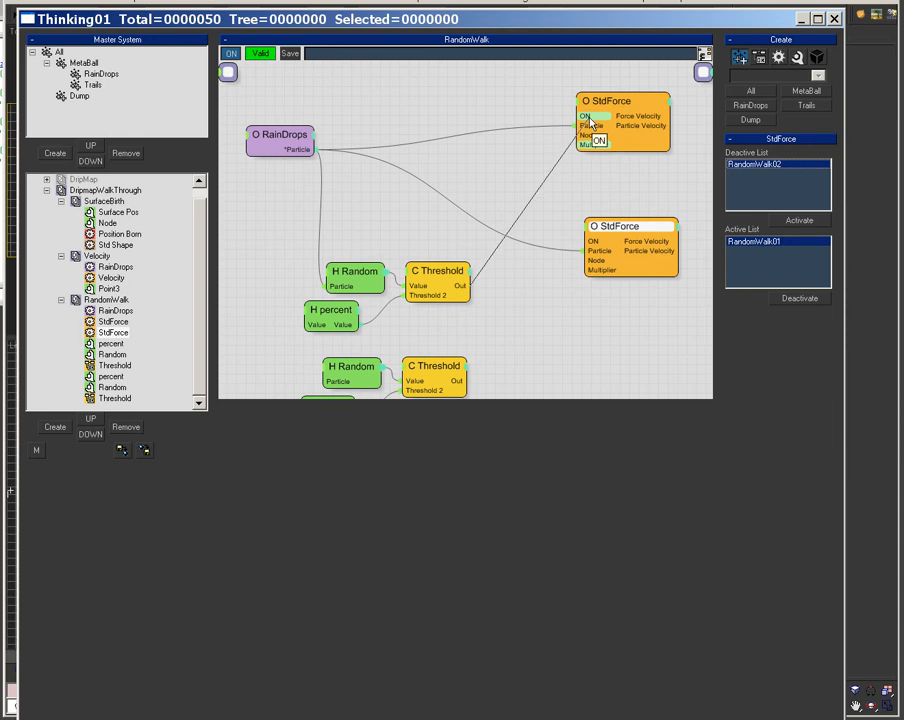
click(456, 366)
drag(456, 366, 603, 248)
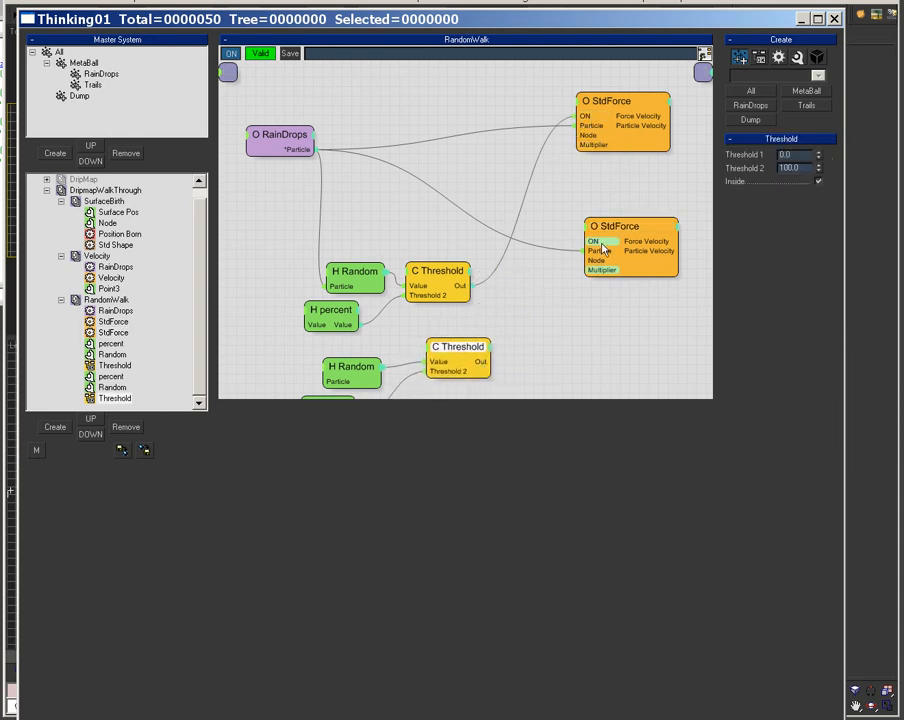
Add a Float helper feeding the upper StdForce's Multiplier, and duplicate it to feed the lower StdForce's Multiplier.
click(335, 316)
middle_drag(287, 251, 323, 254)
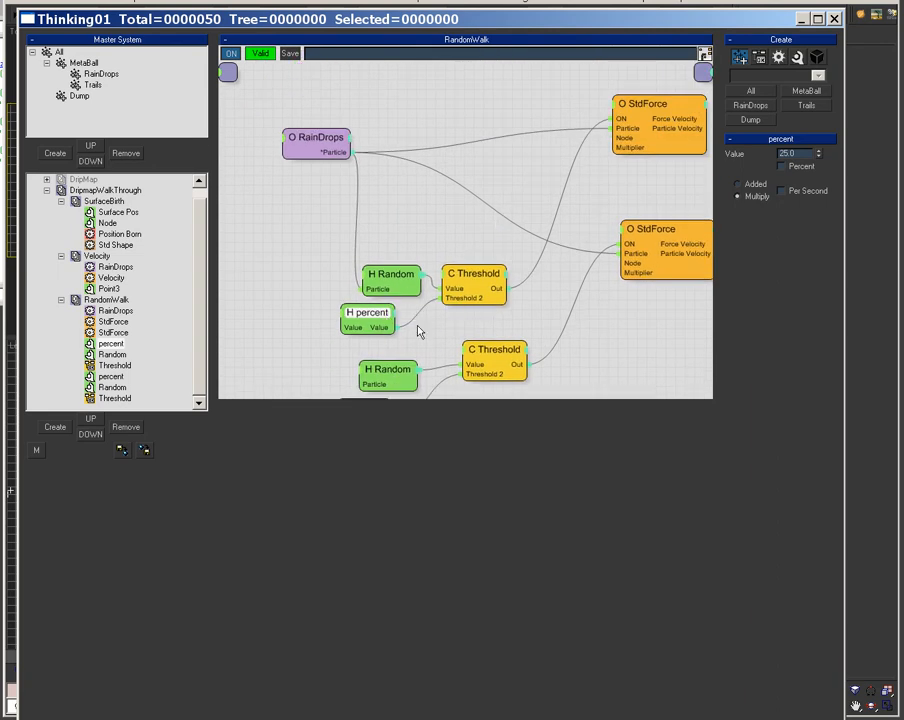
click(797, 58)
click(751, 133)
click(490, 128)
drag(660, 148, 637, 149)
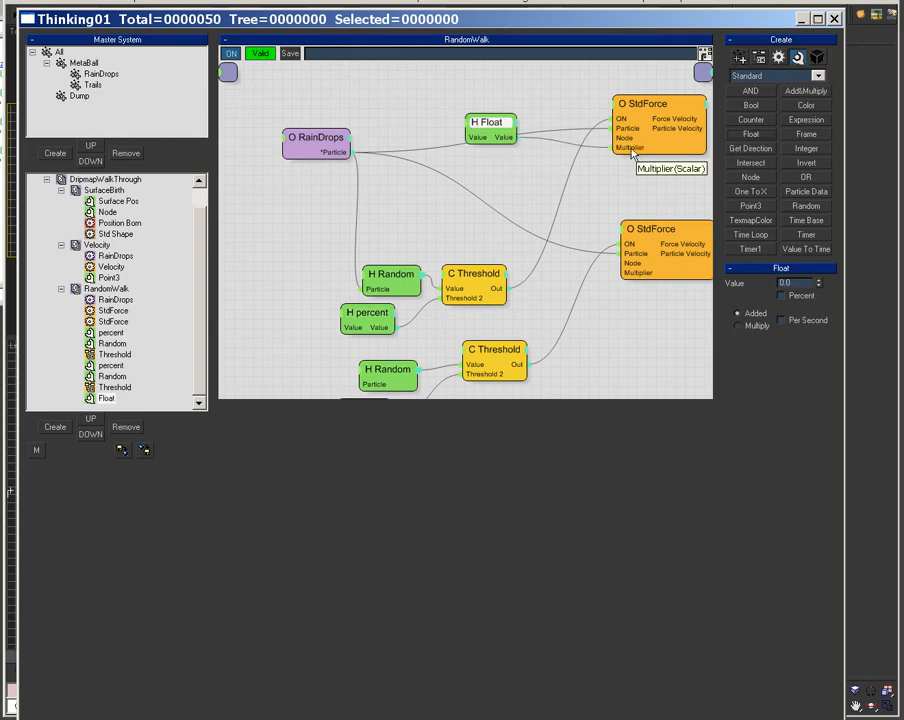
mouse_move(486, 123)
shift+mouse_down()
mouse_move(487, 210)
mouse_move(622, 272)
shift+mouse_up()
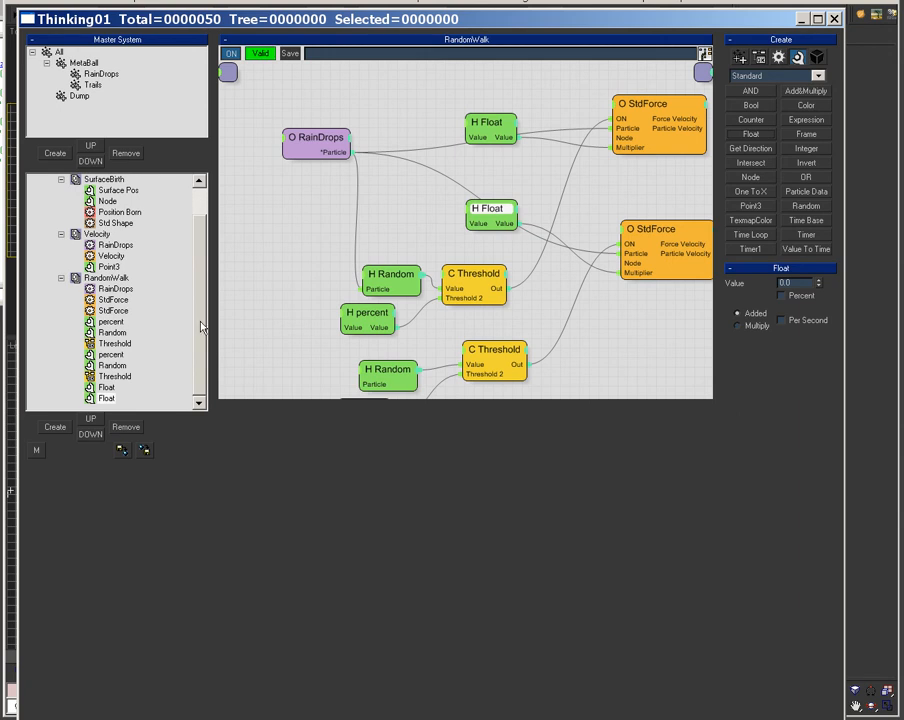
Move both StdForce operators to the end of the RandomWalk list and tidy the upper percent and RainDrops nodes.
drag(116, 311, 133, 402)
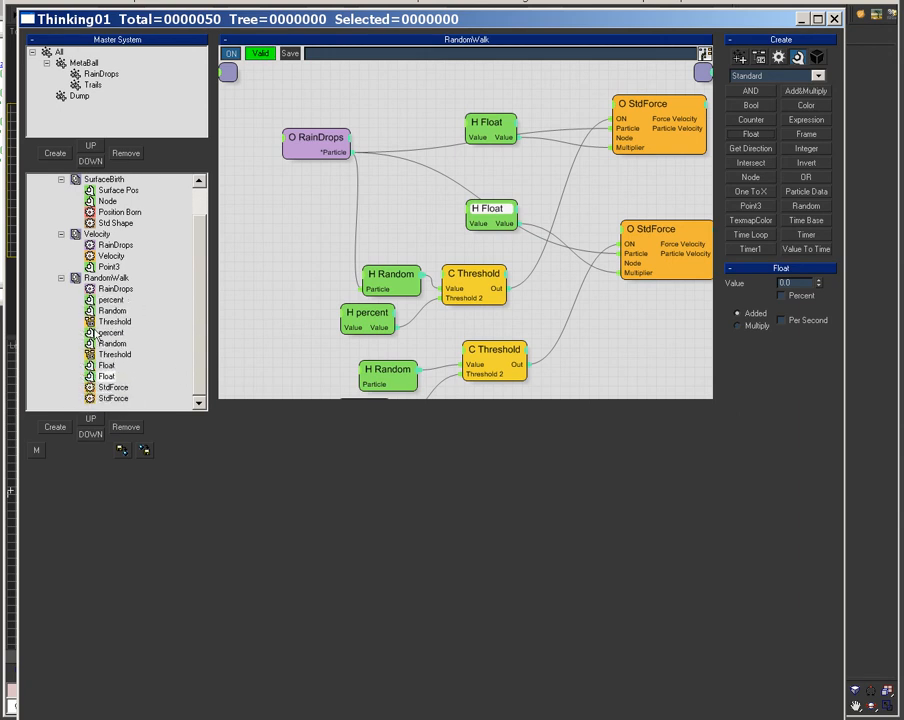
drag(372, 320, 394, 326)
click(460, 298)
drag(338, 145, 296, 129)
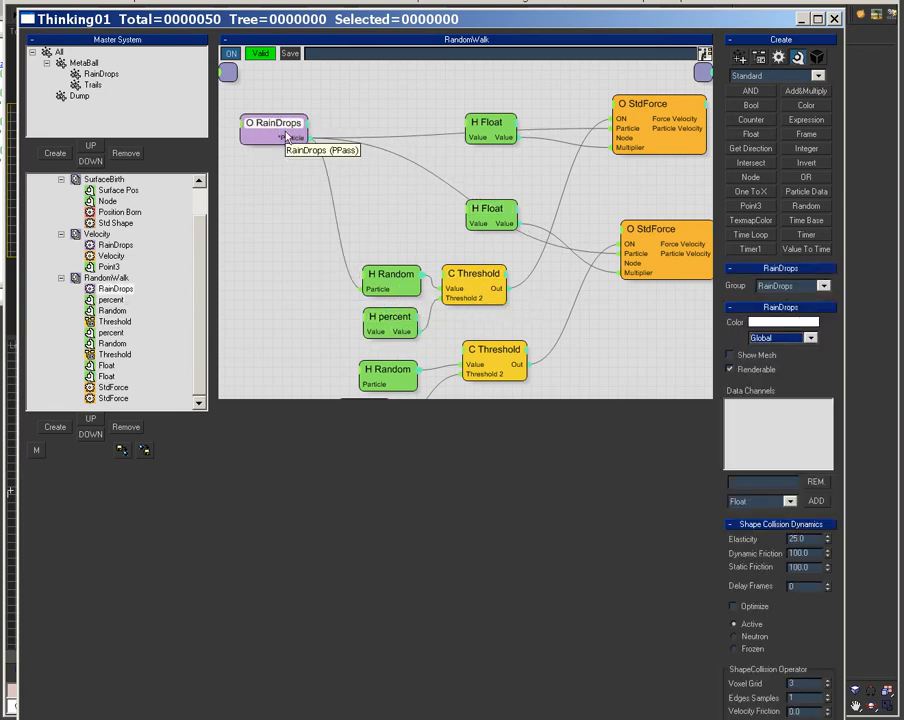
Check the upper Random, percent and Threshold settings, and set that Threshold's Threshold 2 value to 25.
click(392, 274)
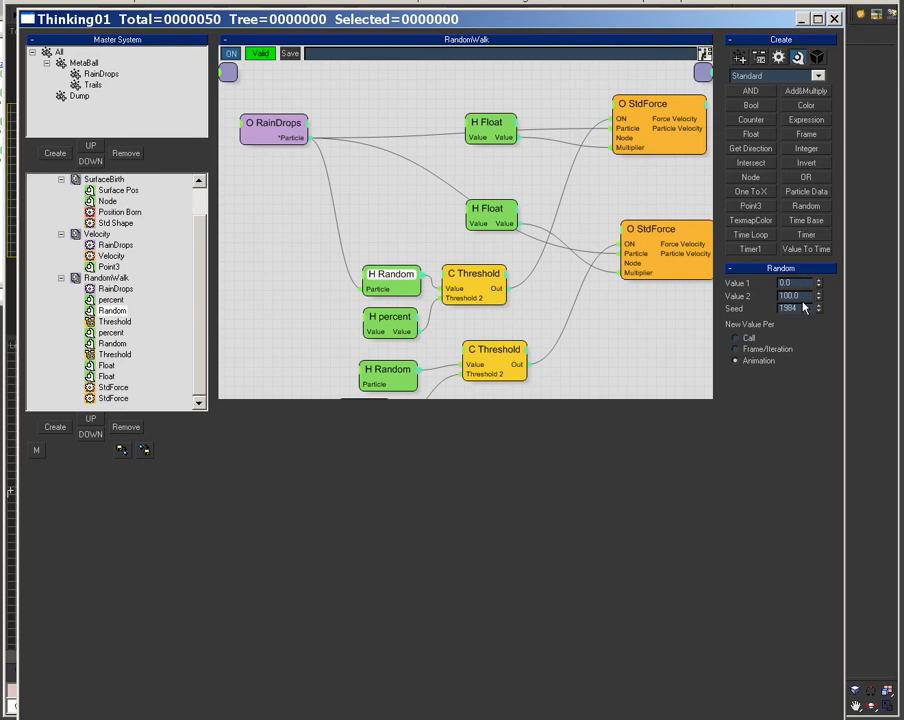
click(462, 284)
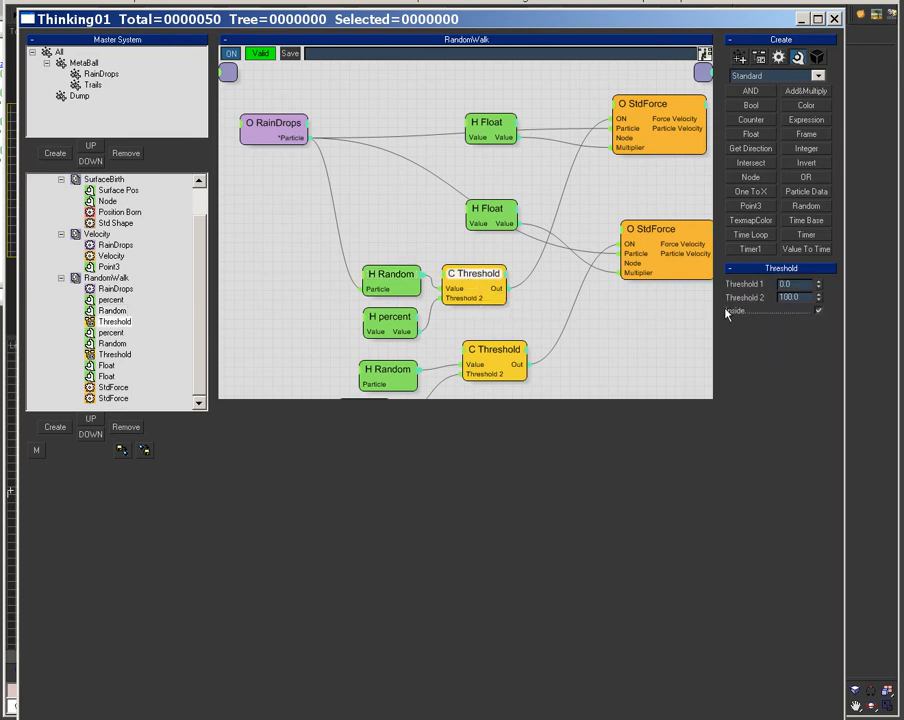
click(396, 328)
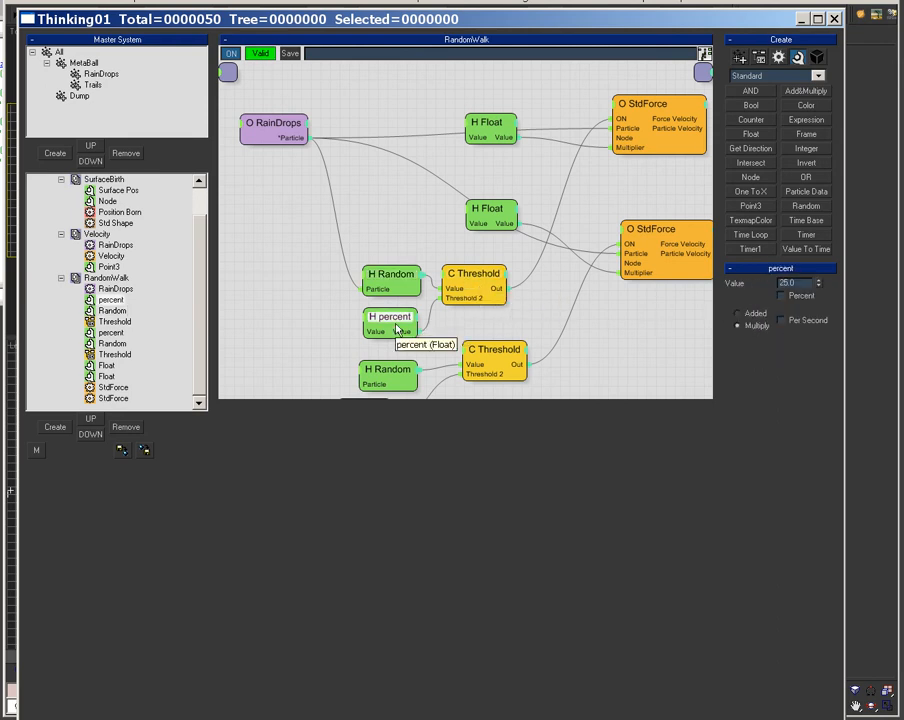
click(464, 300)
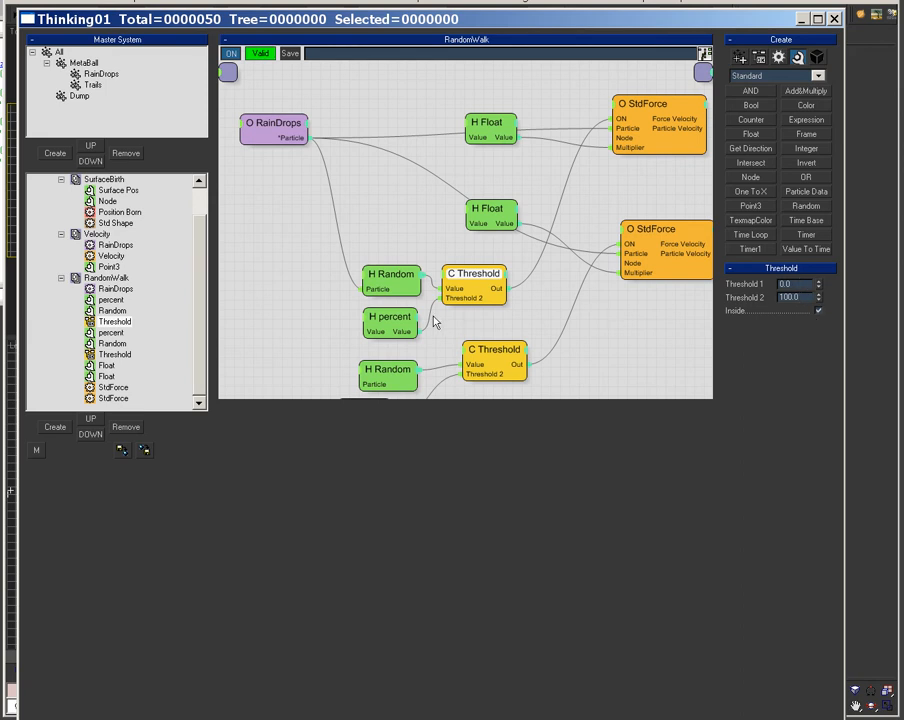
click(387, 313)
click(459, 278)
text(25)
key(Return)
click(408, 318)
click(466, 292)
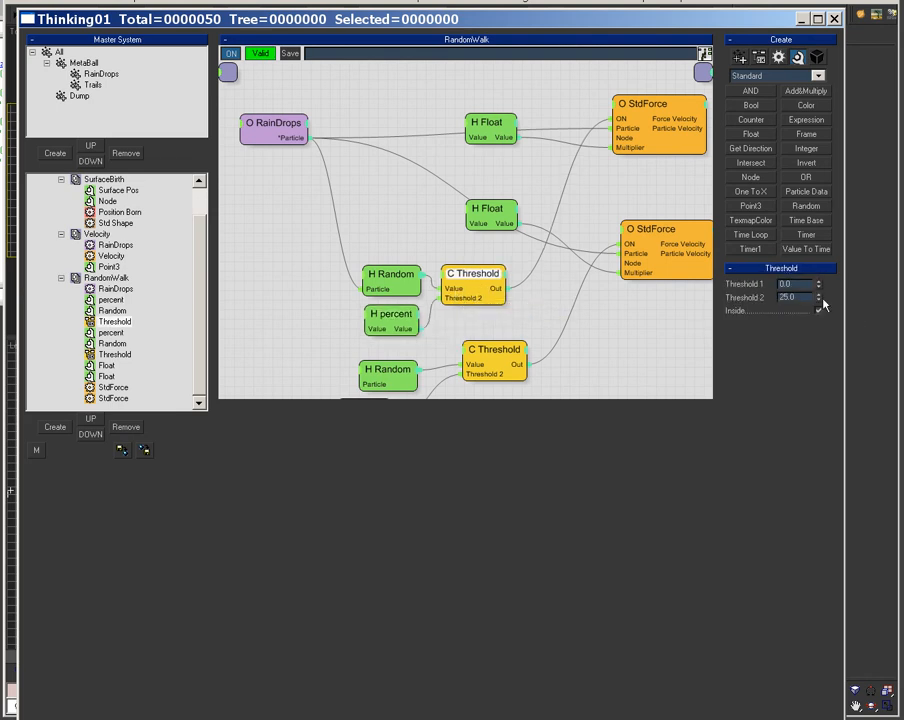
Set the lower percent helper's value to 60.
click(414, 280)
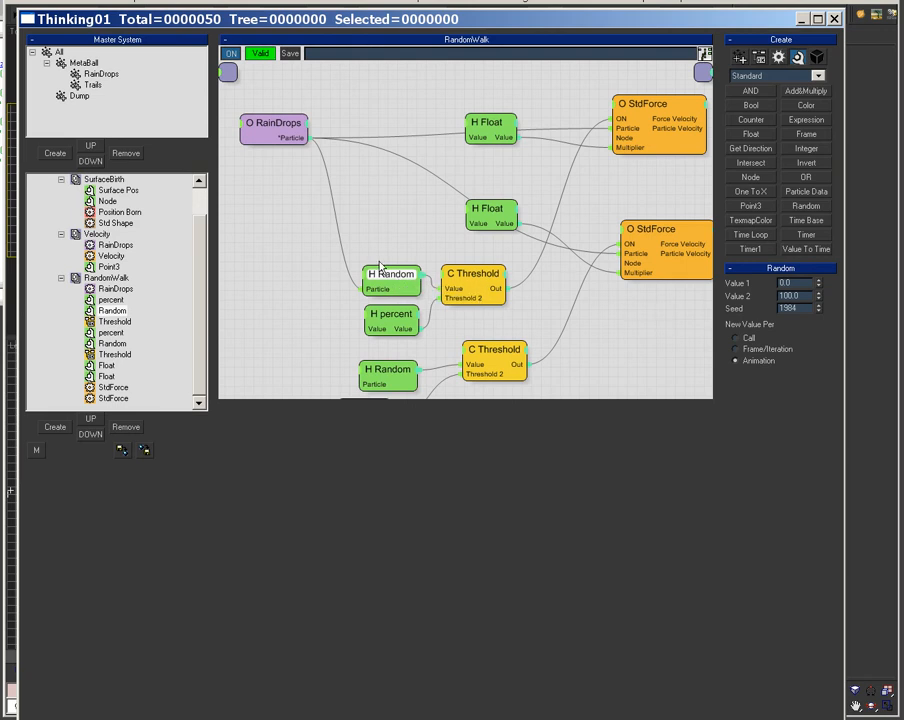
click(472, 282)
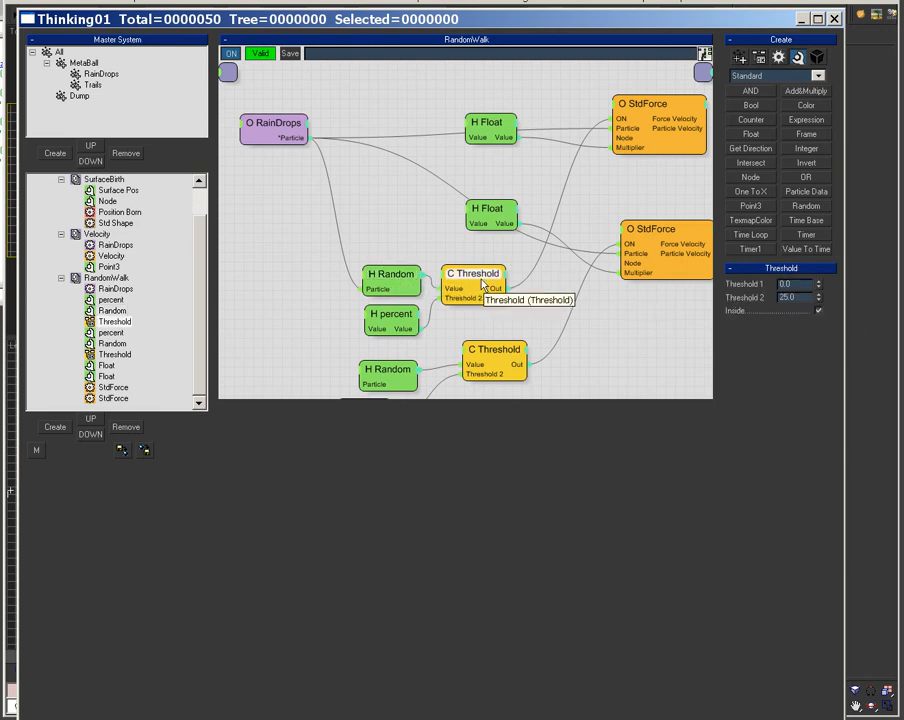
click(650, 110)
middle_drag(449, 357, 485, 218)
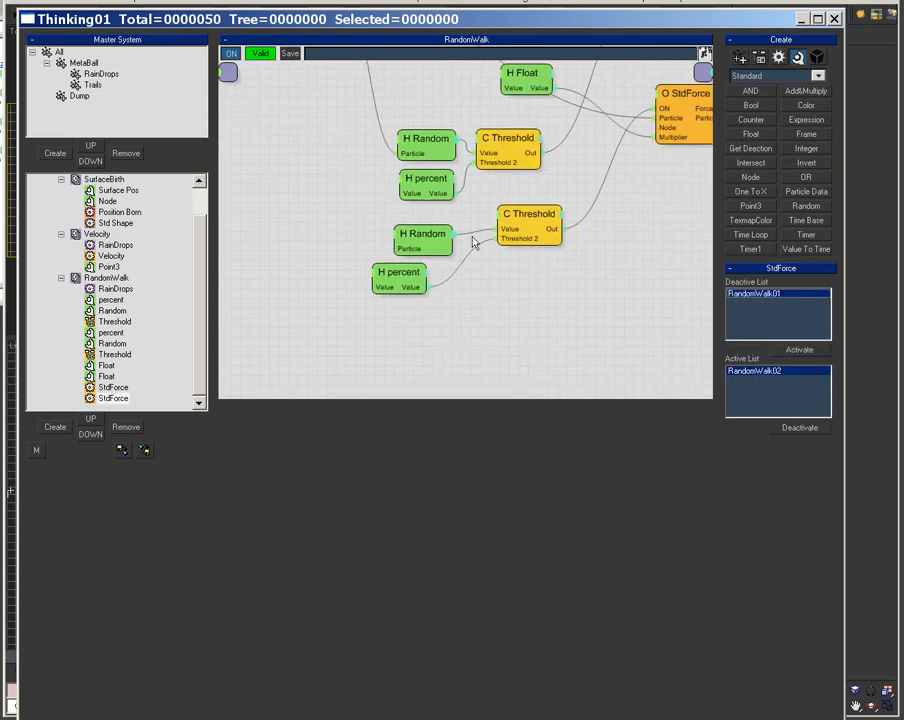
click(403, 281)
drag(799, 283, 776, 283)
text(60)
key(Return)
Set the upper StdForce's Float multiplier to 1.0 and scrub the animation to frame 330 to preview the particles.
drag(739, 23, 573, 696)
drag(43, 661, 513, 708)
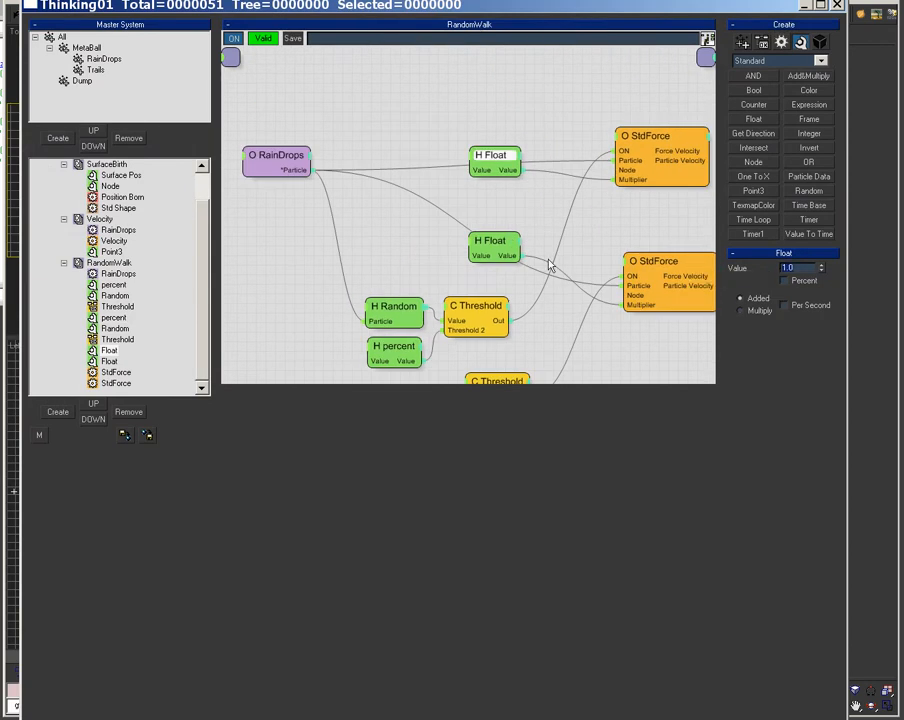
click(490, 240)
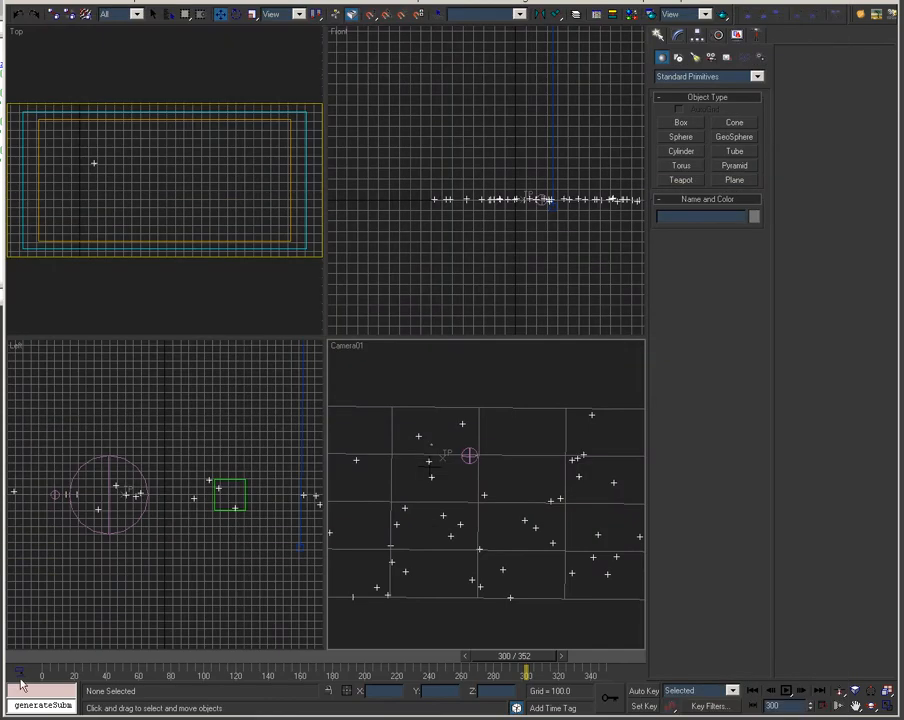
drag(55, 658, 574, 670)
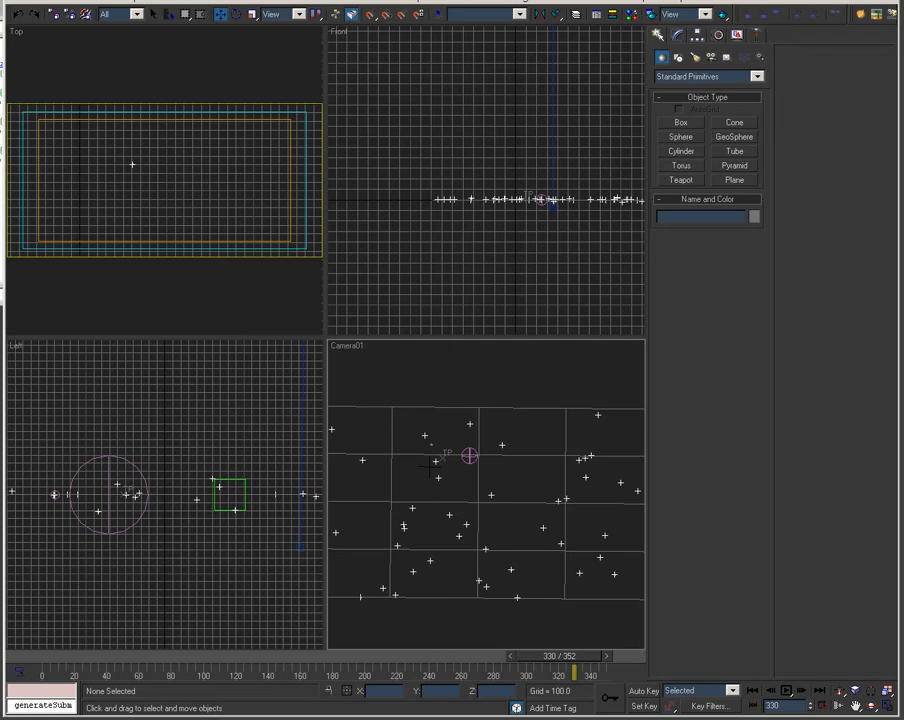
Select the RandomWalk02 space warp in the camera view and set its Icon/Noise Size to 135.5.
click(478, 461)
click(683, 35)
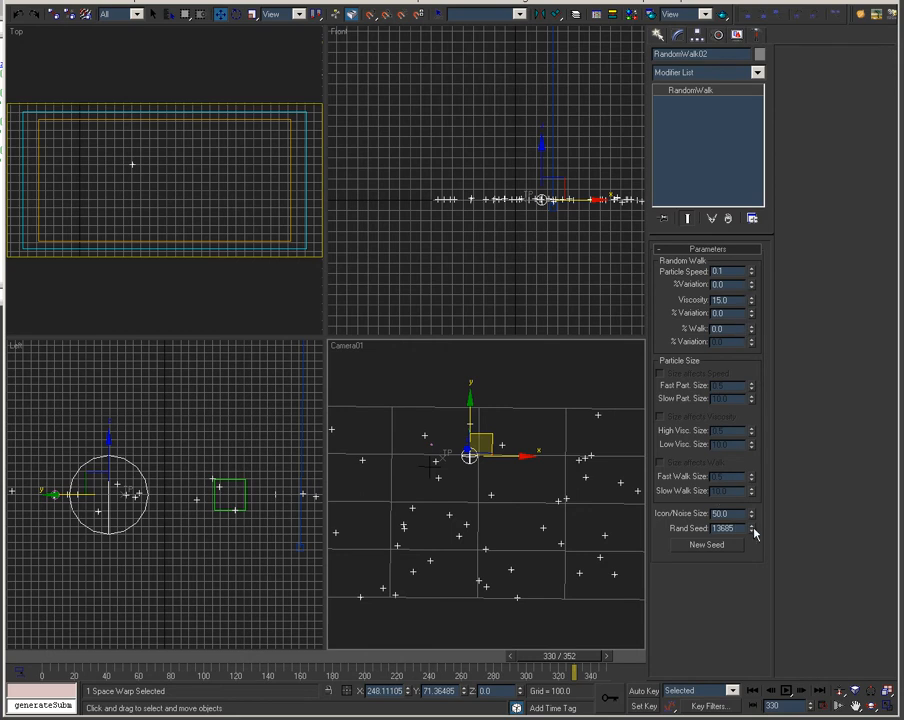
drag(752, 516, 757, 400)
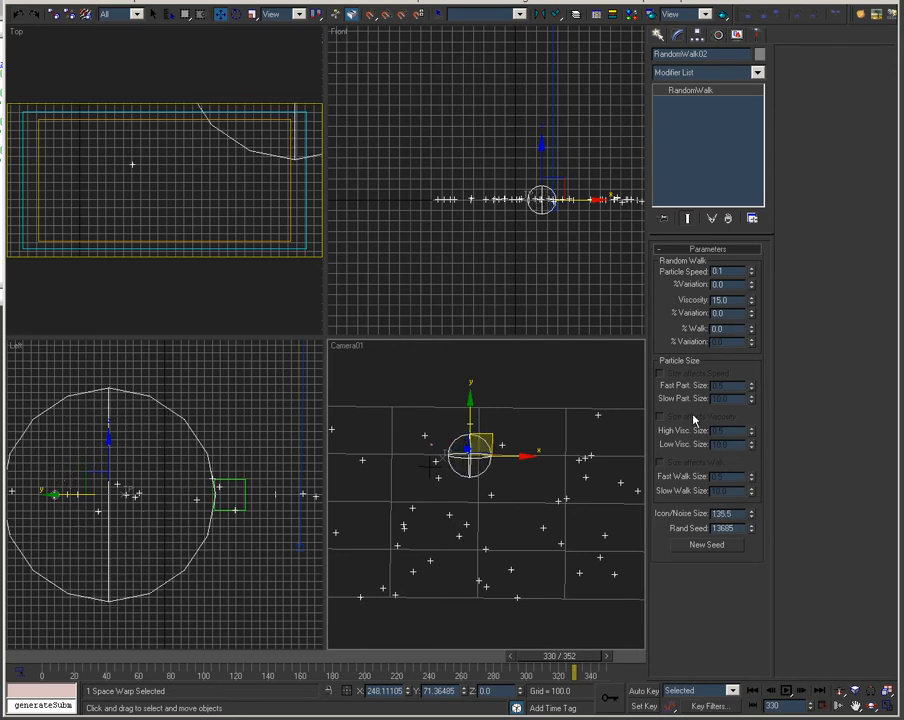
Raise RandomWalk02's Particle Speed to 1.04 and scrub the animation to frame 341 to check the particle motion.
drag(96, 663, 540, 660)
drag(752, 271, 755, 248)
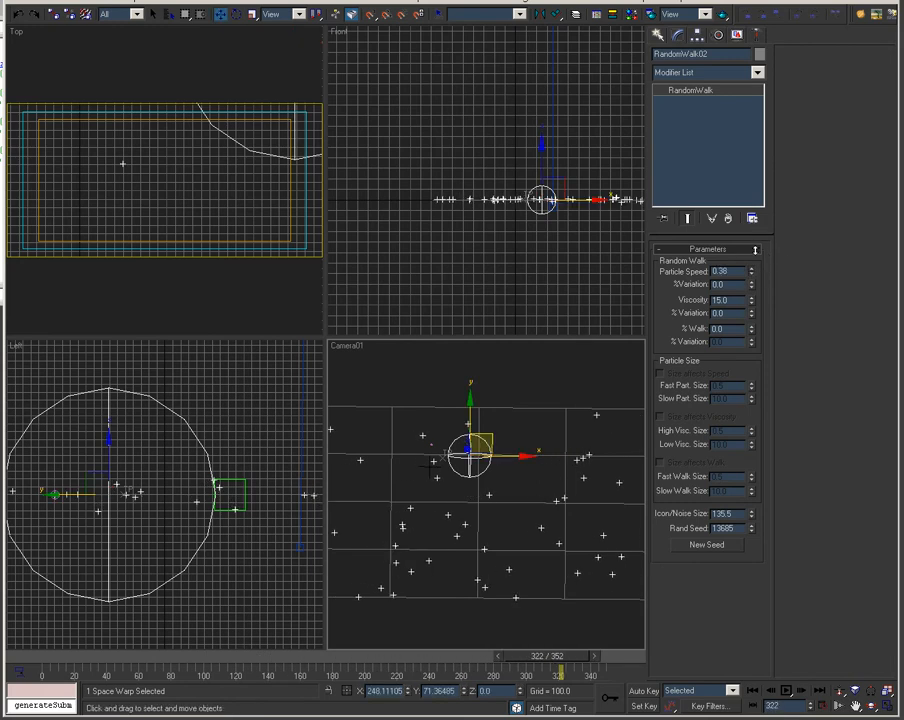
drag(58, 655, 577, 640)
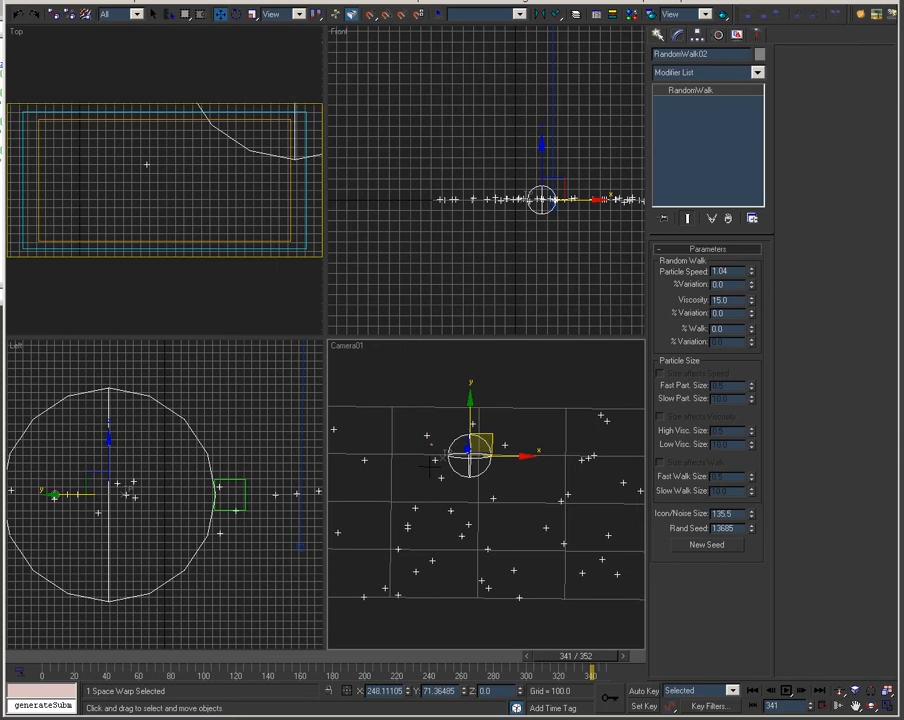
Set the RandomWalk set's upper percent helper to 100 and its lower percent helper to 50.
key(alt+Tab)
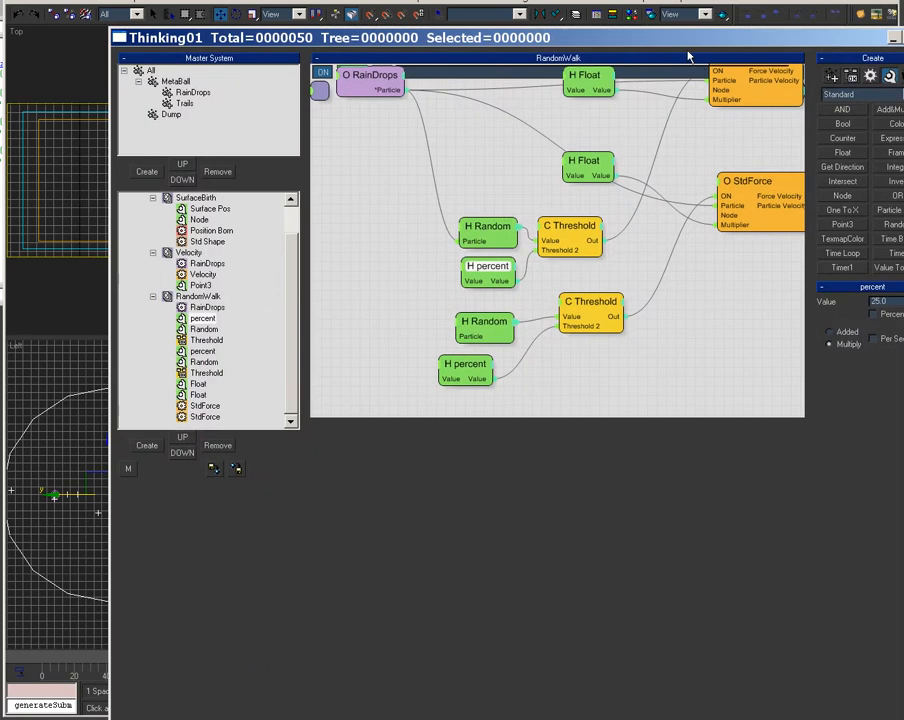
text(100)
key(Return)
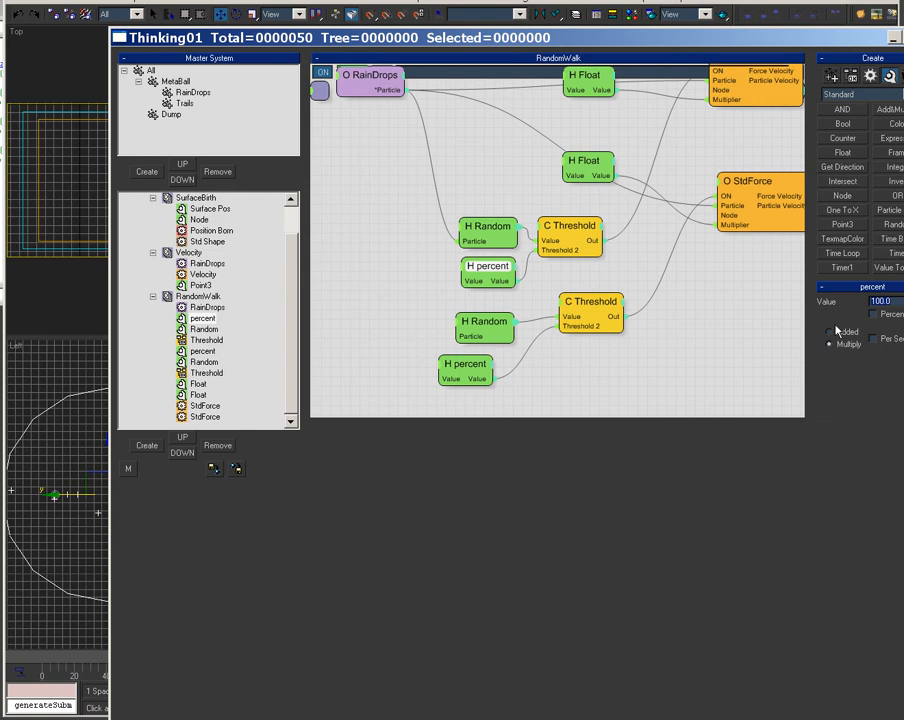
click(475, 377)
drag(893, 302, 831, 313)
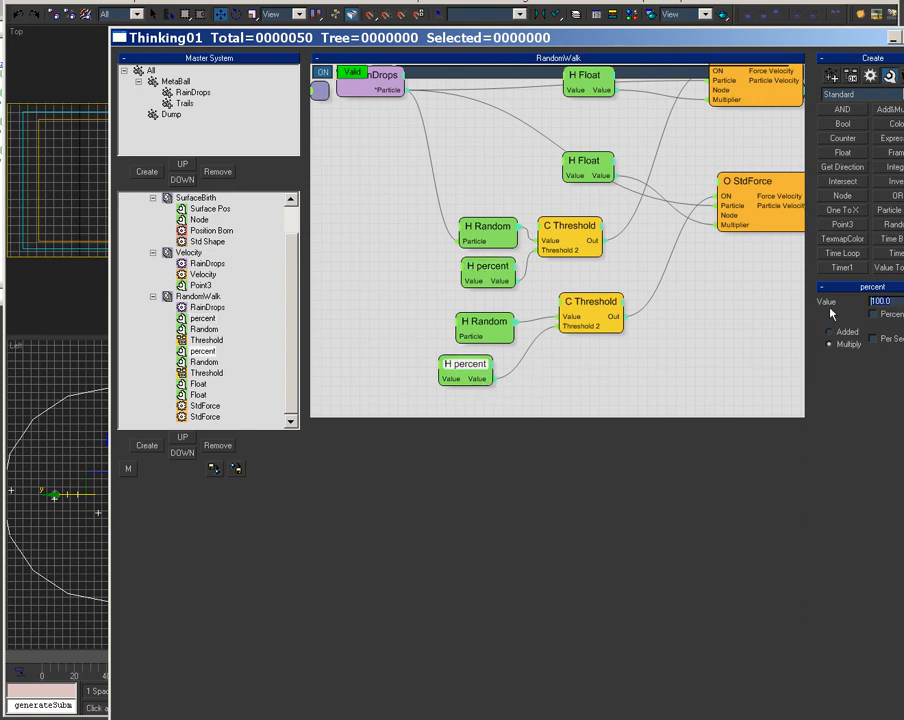
text(50.0)
Scrub the animation from the start to frame 352 to preview the particle motion in the viewports.
click(894, 38)
drag(60, 656, 645, 670)
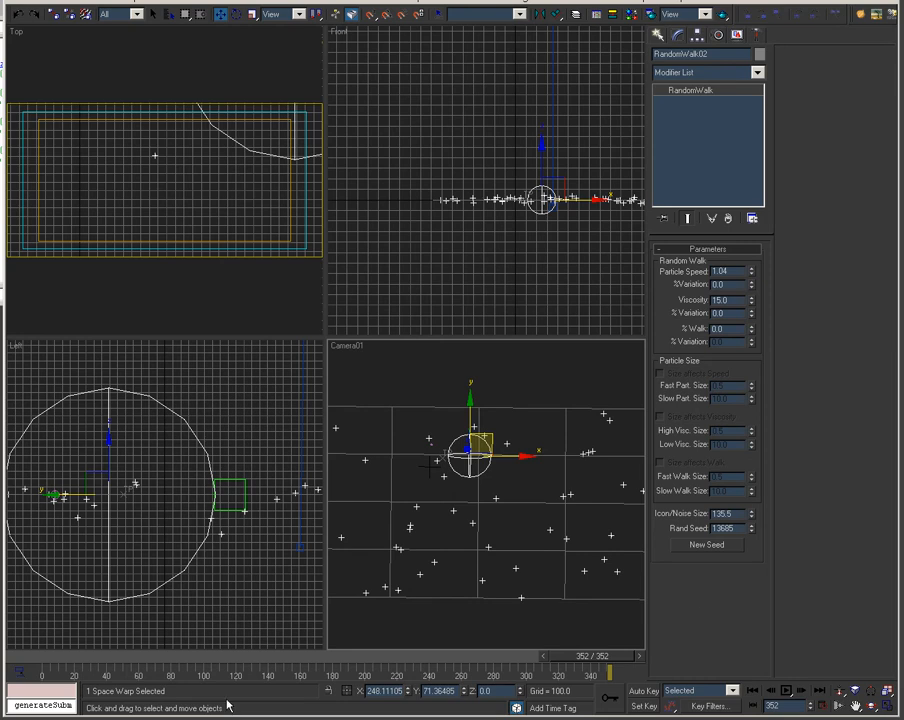
drag(122, 657, 630, 657)
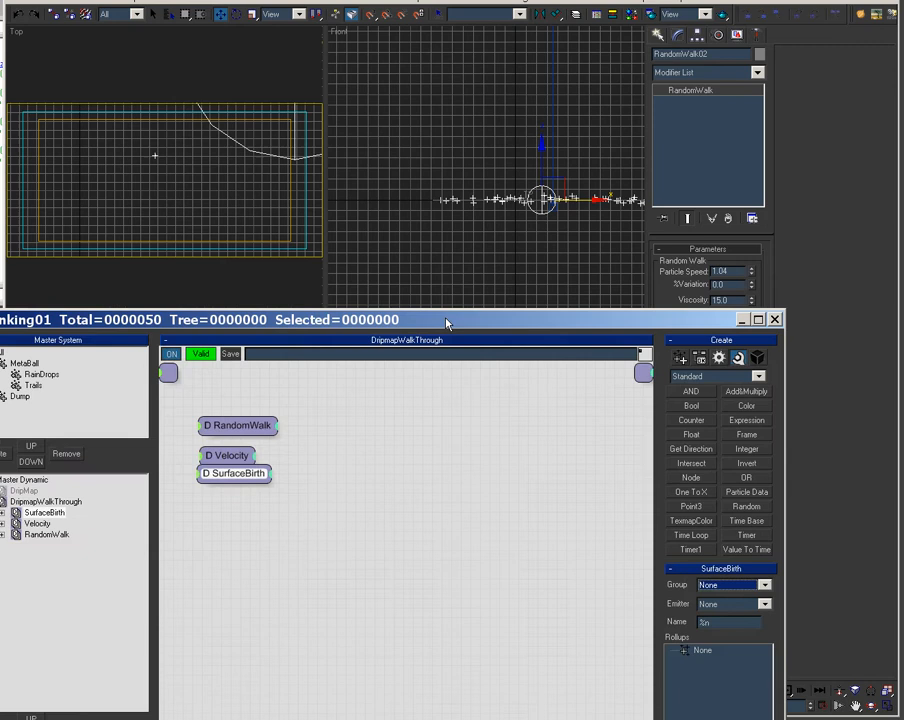
Reopen the RandomWalk dynamic set and space out its two Threshold nodes and the lower percent helper.
drag(444, 320, 517, 0)
click(117, 202)
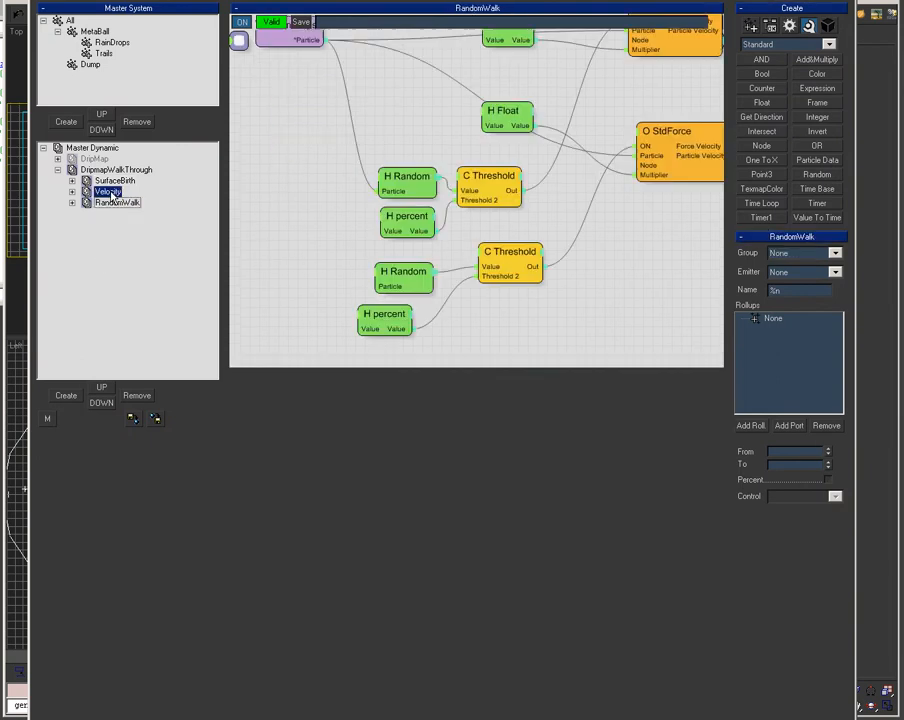
click(108, 191)
click(117, 202)
drag(470, 180, 514, 186)
drag(513, 260, 528, 265)
drag(386, 322, 410, 325)
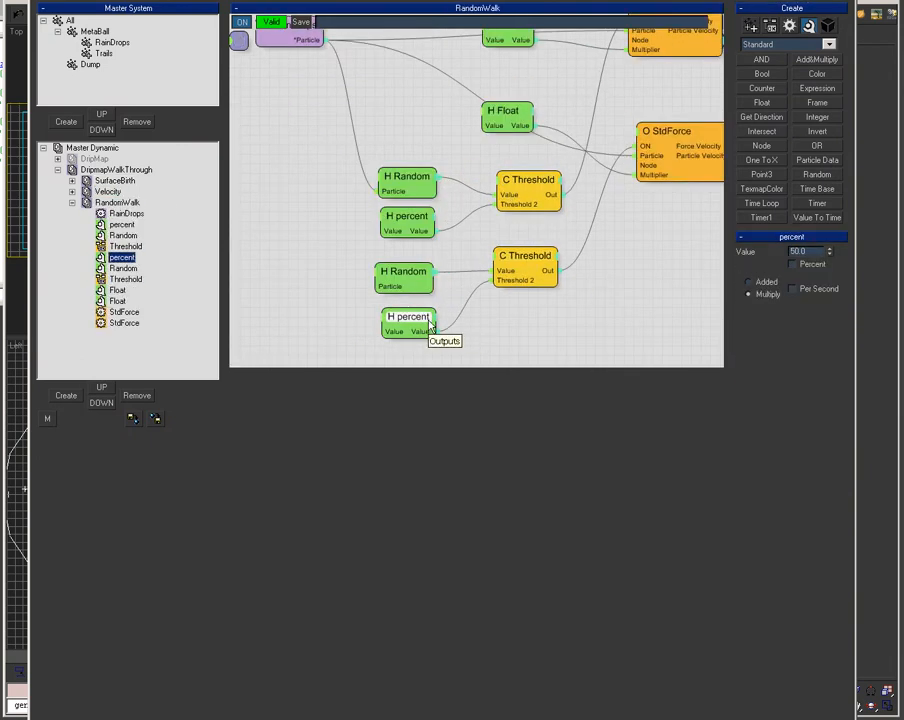
click(418, 217)
drag(576, 0, 579, 7)
Create a new dynamic set named Drag under DripmapWalkThrough.
click(74, 222)
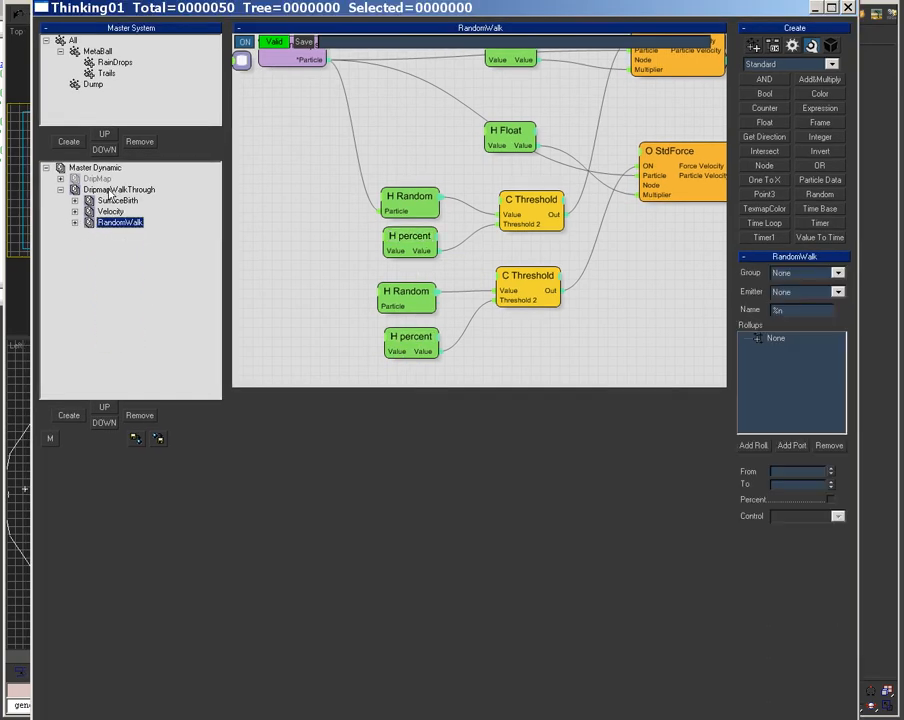
click(112, 189)
click(69, 416)
click(120, 233)
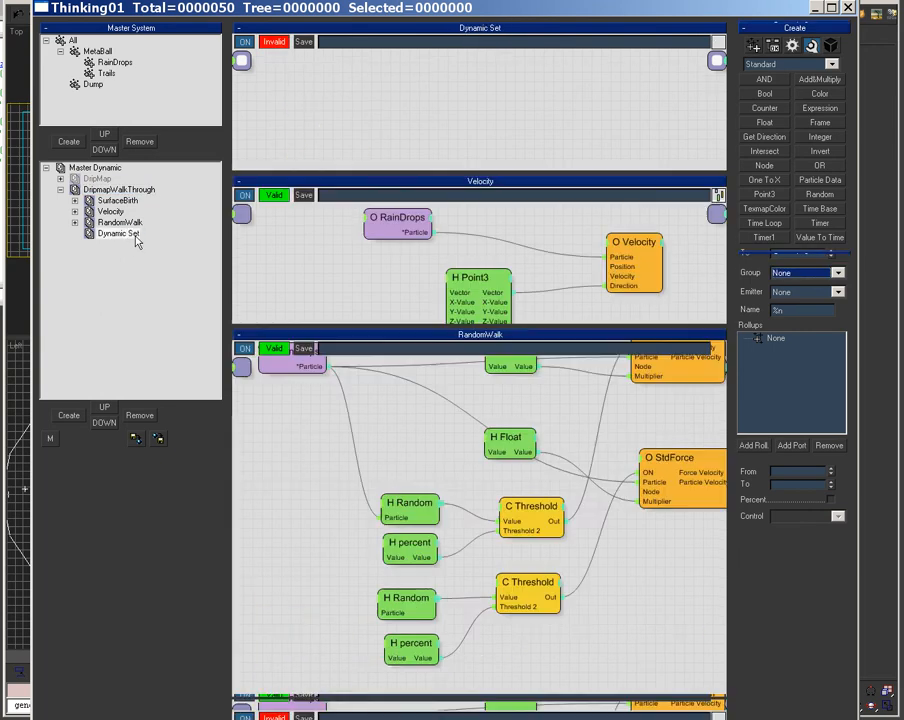
text(Drag)
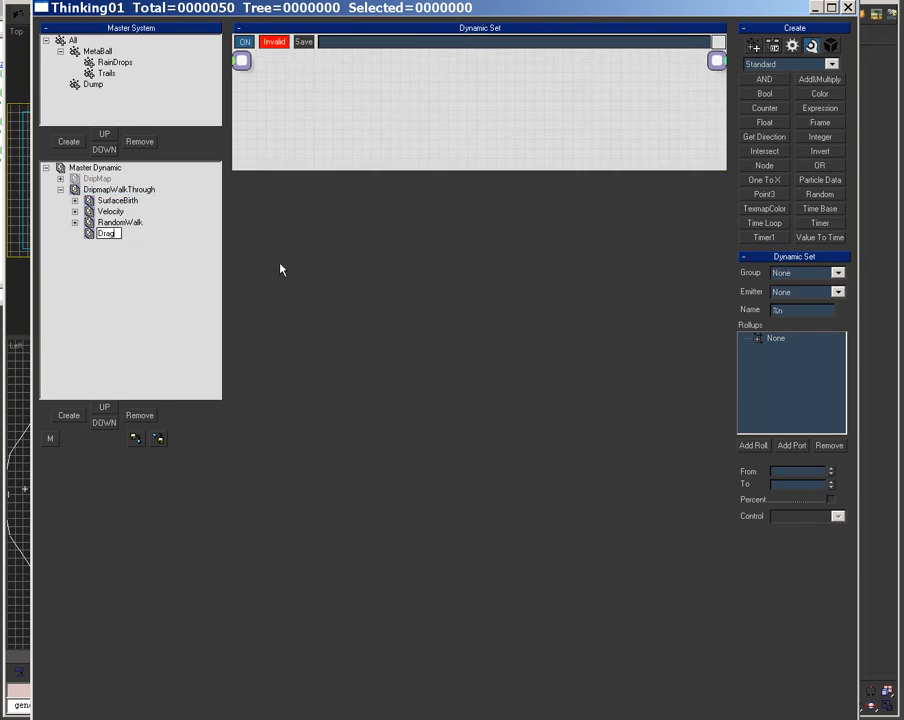
key(Return)
Enlarge the Drag set's node area and add the RainDrops group node near its upper left.
drag(369, 170, 360, 466)
right_click(259, 166)
mouse_move(328, 172)
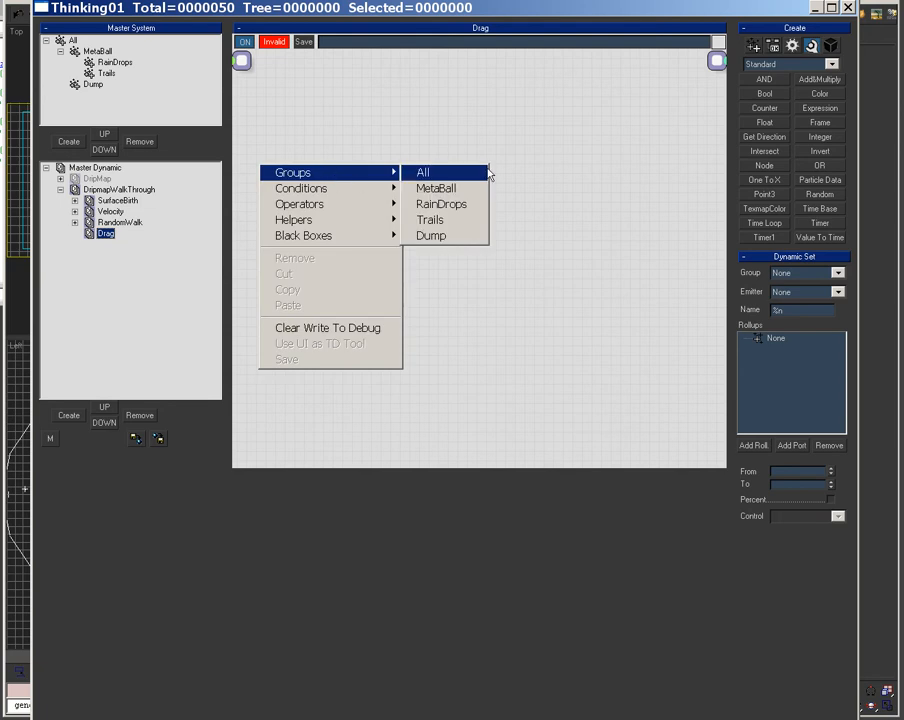
click(454, 204)
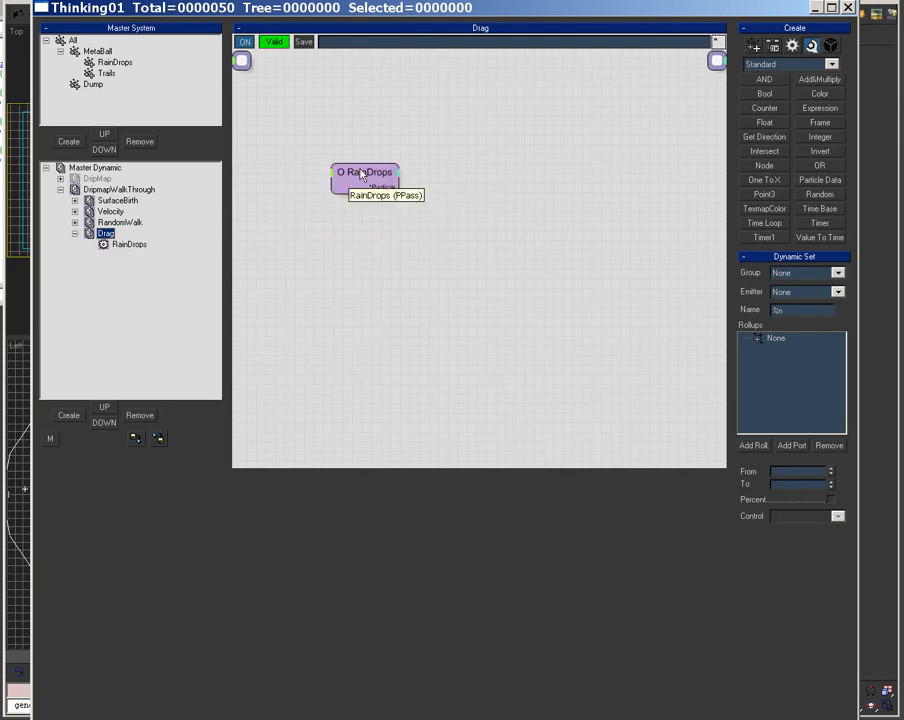
drag(340, 178, 294, 158)
Add a standard Float helper to the Drag set and place it just below the RainDrops node.
right_click(502, 186)
mouse_move(522, 233)
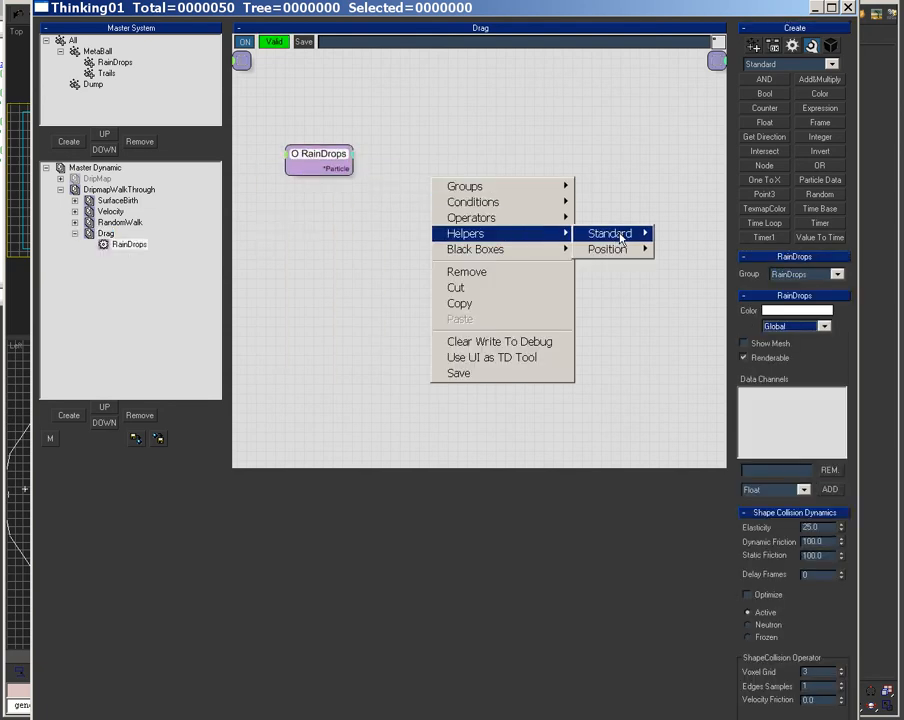
mouse_move(610, 233)
click(700, 327)
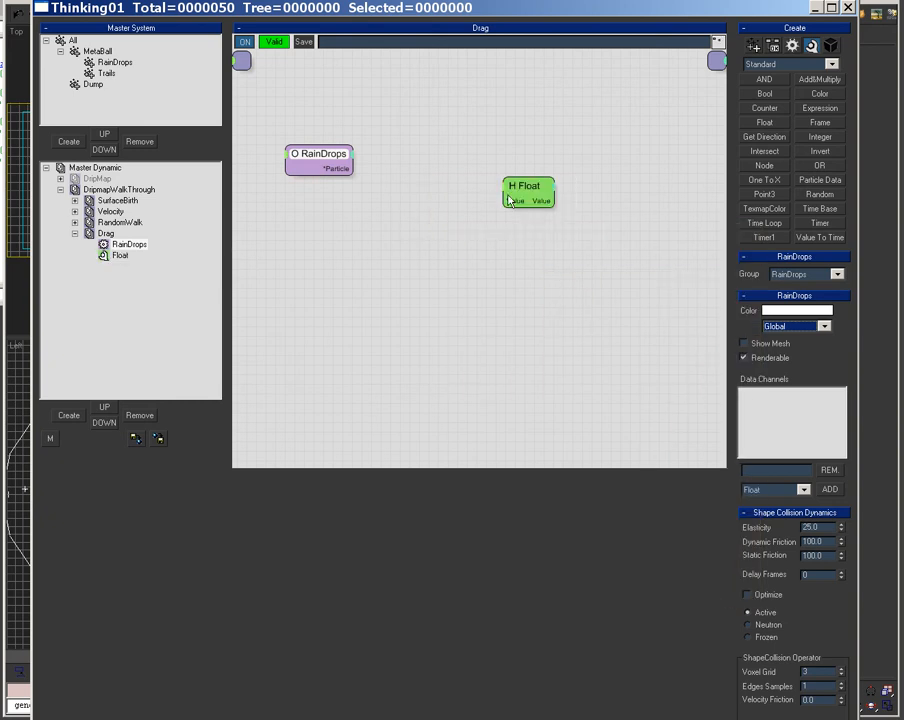
drag(528, 186, 389, 209)
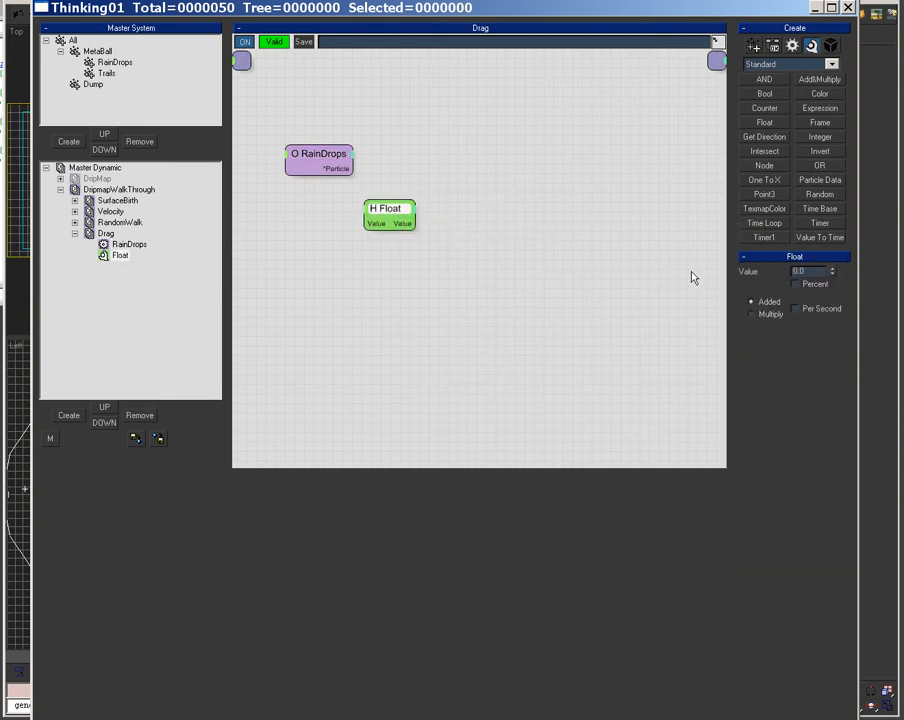
right_click(804, 270)
click(810, 488)
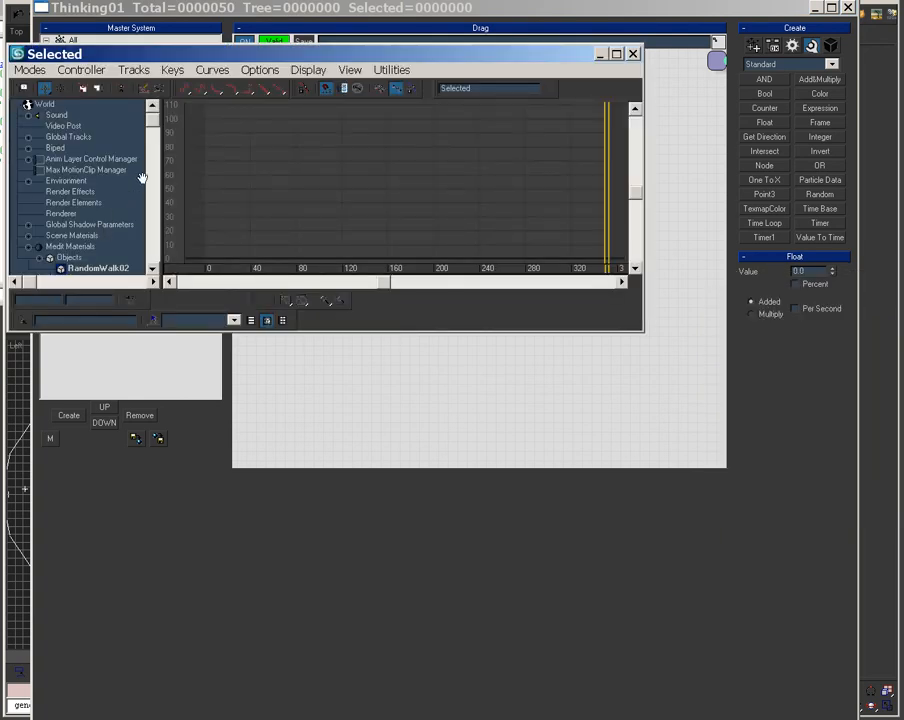
drag(152, 124, 166, 217)
click(630, 54)
Select the Thinking01 particle system in the camera view and show the Float helper's Value in Track View.
drag(667, 9, 430, 715)
click(436, 459)
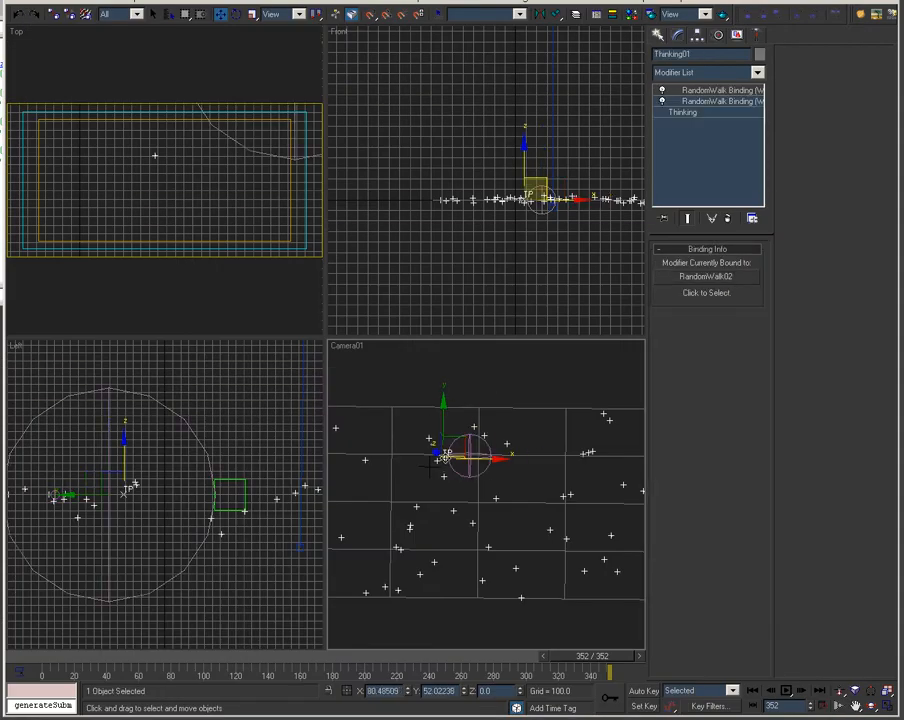
drag(430, 715, 676, 10)
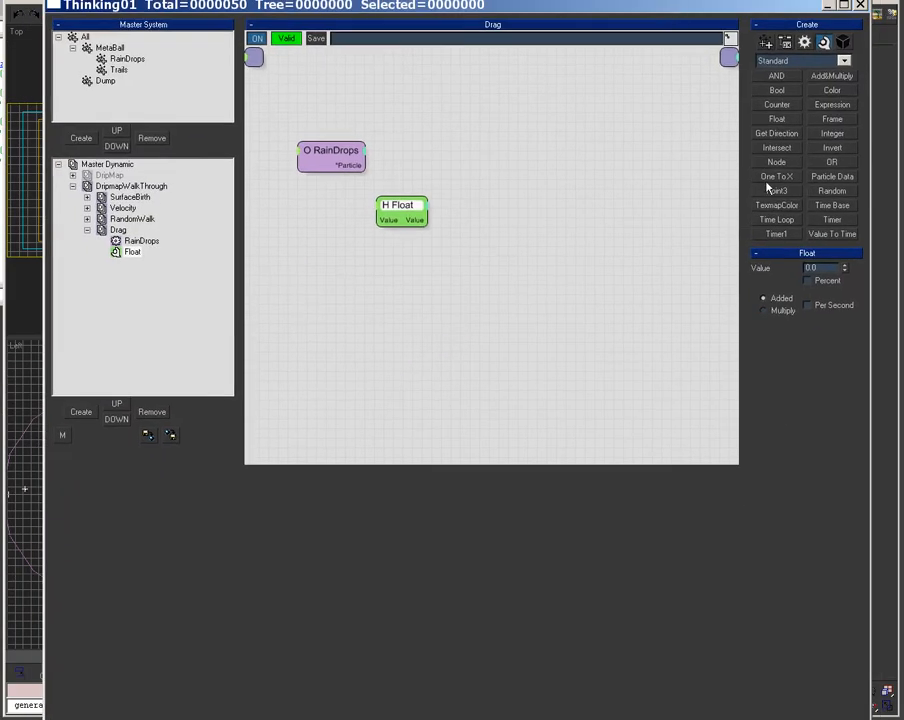
right_click(816, 268)
click(788, 483)
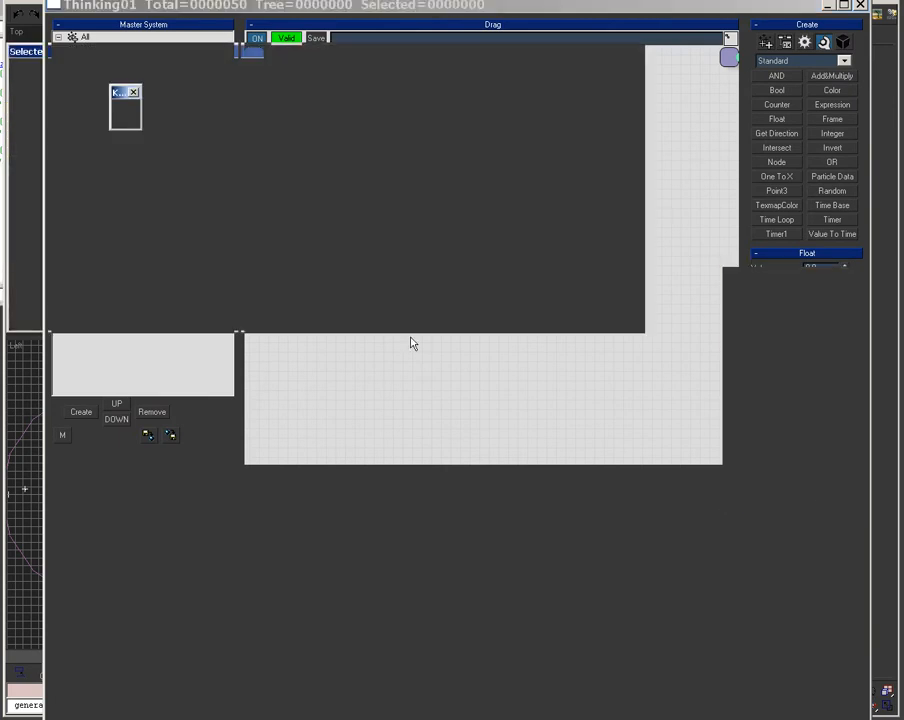
Assign a Noise Float controller to the Float helper's Value track.
right_click(55, 138)
click(72, 155)
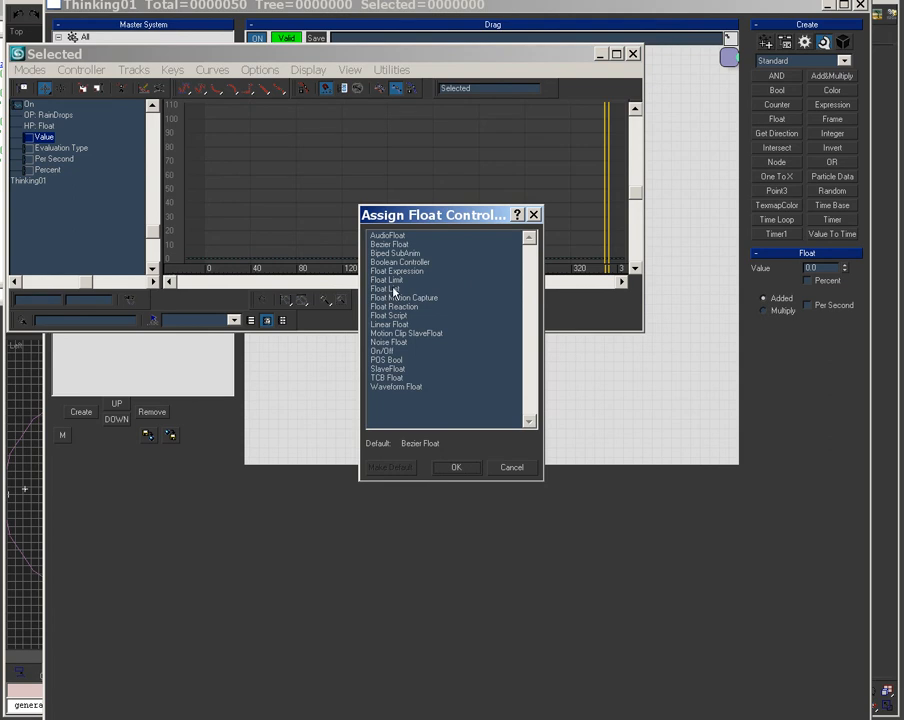
click(389, 342)
click(456, 466)
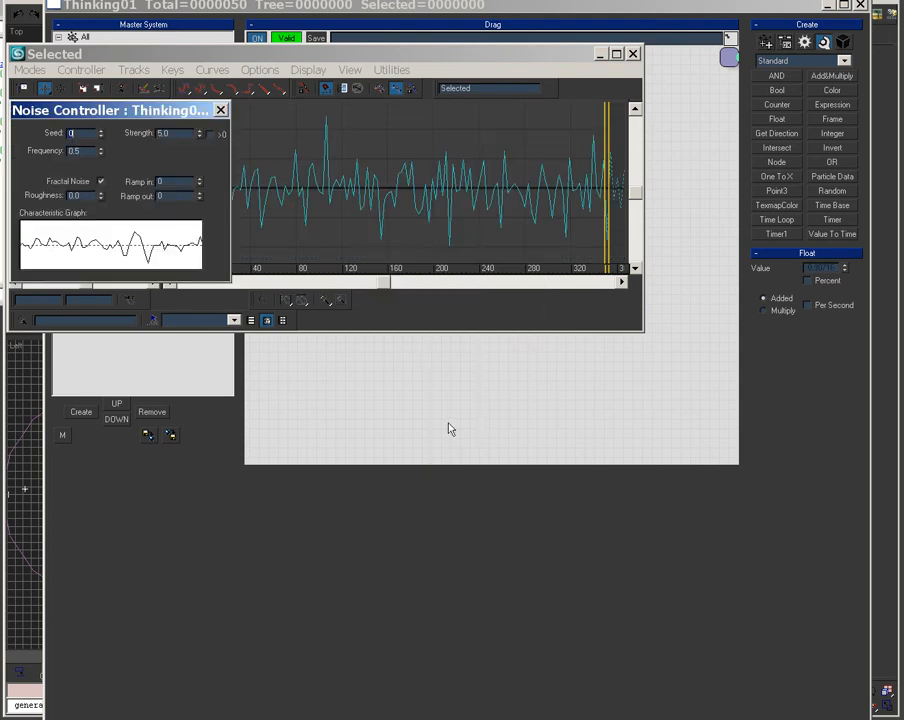
Restrict the noise to values above 0, set its Strength to 100 and look over the resulting curve.
click(209, 134)
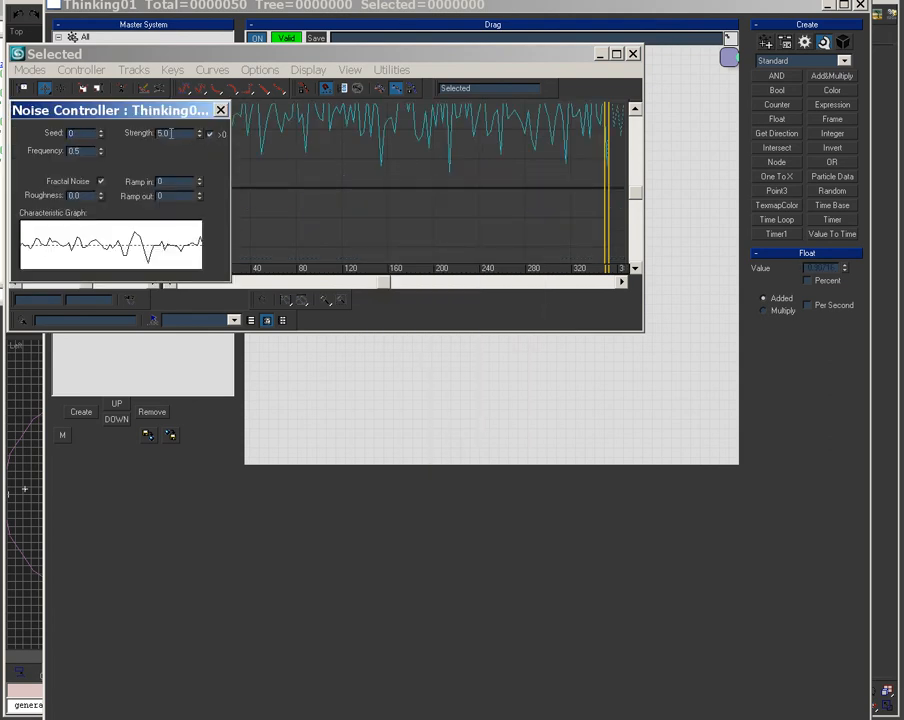
text(100)
key(Return)
middle_drag(343, 209, 464, 290)
scroll(491, 190, down, 5)
scroll(462, 216, down, 2)
middle_drag(474, 141, 440, 272)
scroll(438, 235, down, 3)
scroll(482, 232, down, 2)
middle_drag(486, 226, 453, 94)
scroll(466, 180, down, 1)
scroll(470, 182, up, 1)
scroll(470, 186, up, 1)
Lower the noise Frequency to 0.005 and inspect the curve over the animation range.
drag(100, 151, 123, 231)
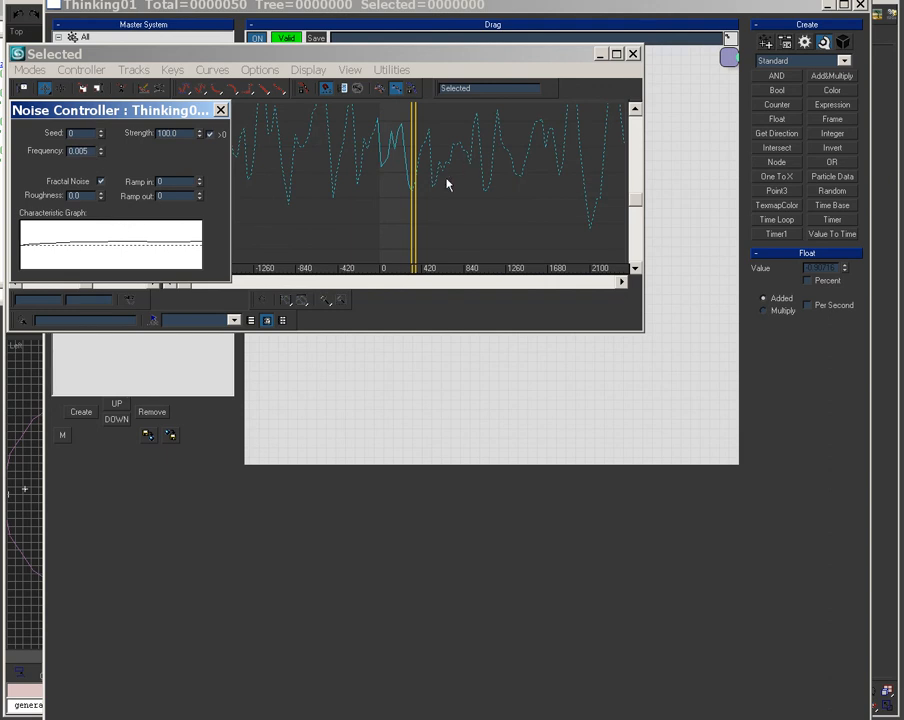
middle_click(396, 203)
scroll(396, 204, up, 6)
scroll(402, 166, up, 8)
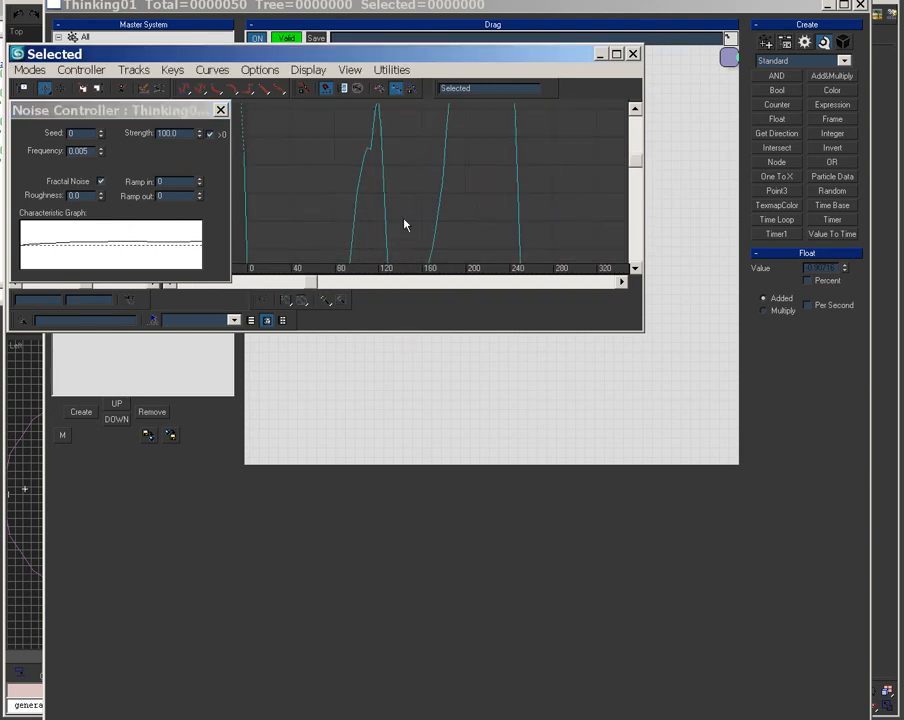
middle_drag(406, 225, 306, 76)
scroll(361, 151, down, 4)
middle_drag(357, 147, 386, 206)
scroll(394, 183, down, 7)
Set the noise Strength to 50 and turn off the >0 restriction.
click(180, 134)
text(50)
key(Return)
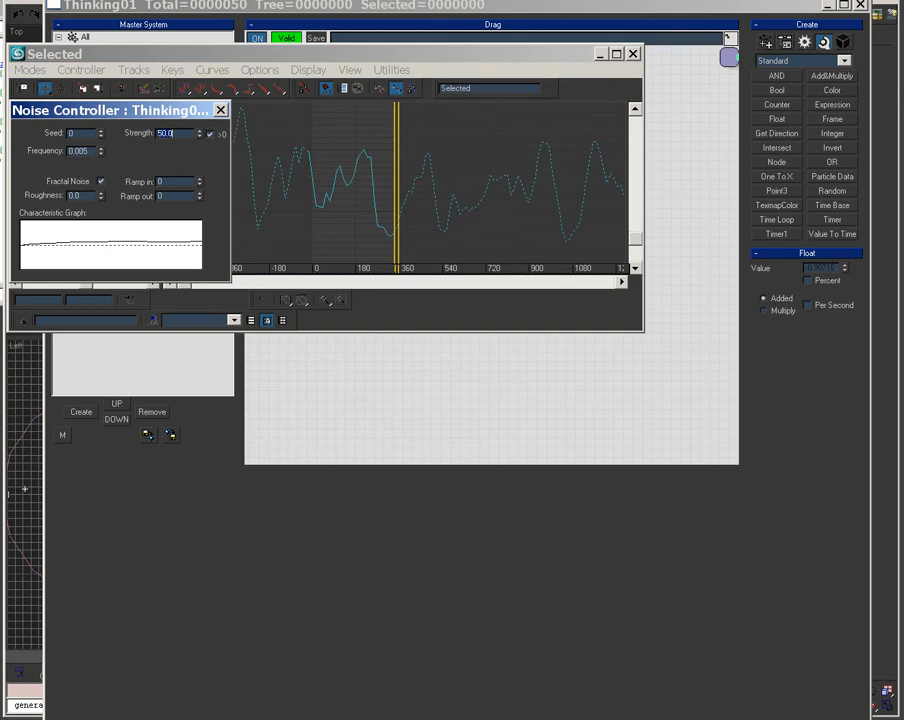
middle_drag(362, 170, 413, 150)
click(212, 135)
Examine how far the noise curve swings above and below zero, moving the Noise Controller dialog out of the way.
middle_drag(468, 238, 470, 150)
scroll(465, 215, up, 4)
scroll(388, 186, down, 2)
middle_drag(388, 186, 447, 237)
scroll(445, 237, up, 2)
scroll(411, 199, up, 2)
scroll(400, 204, up, 1)
scroll(393, 203, down, 1)
middle_drag(433, 234, 463, 248)
scroll(449, 175, down, 1)
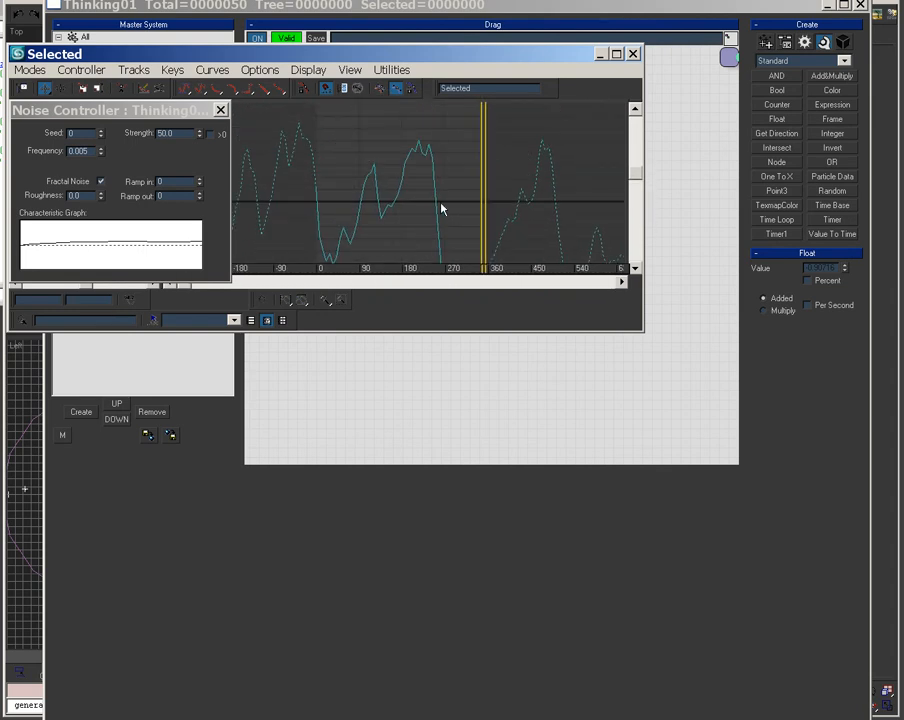
middle_drag(345, 157, 619, 191)
drag(193, 117, 360, 280)
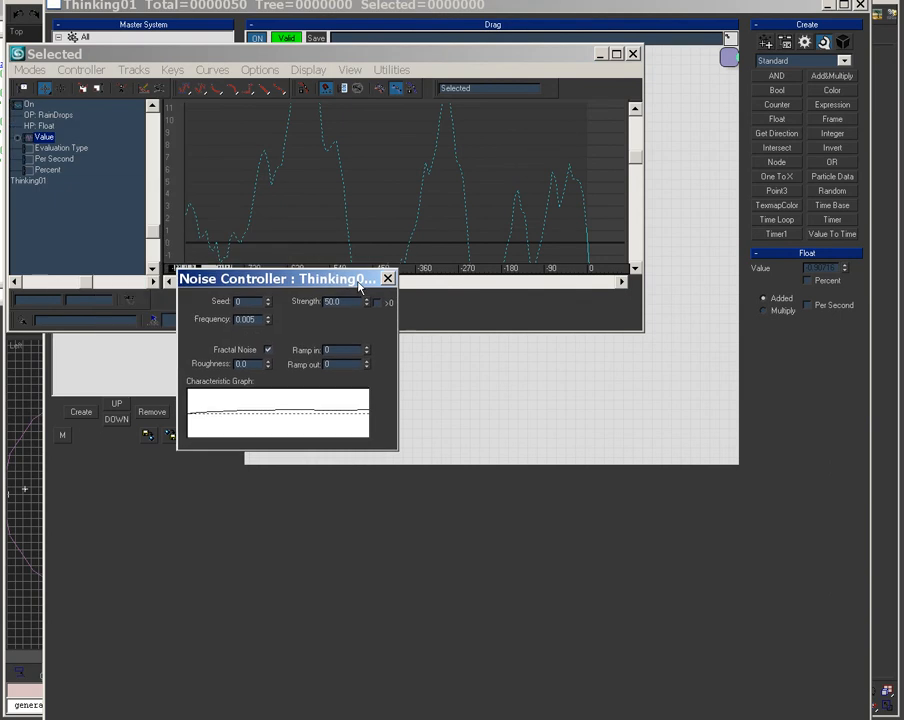
click(456, 174)
scroll(446, 209, down, 4)
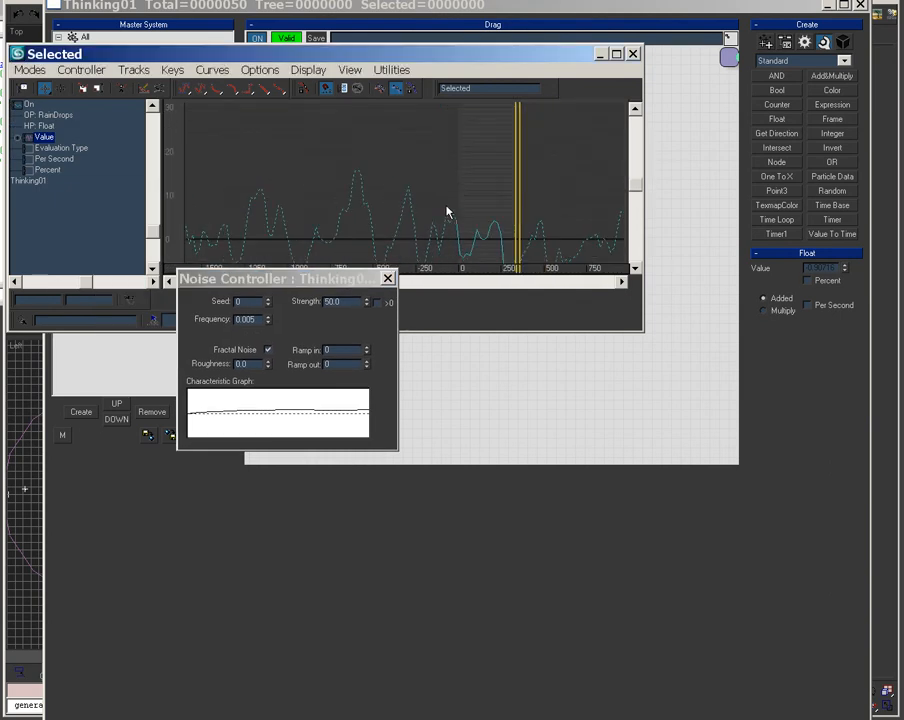
middle_drag(512, 206, 536, 134)
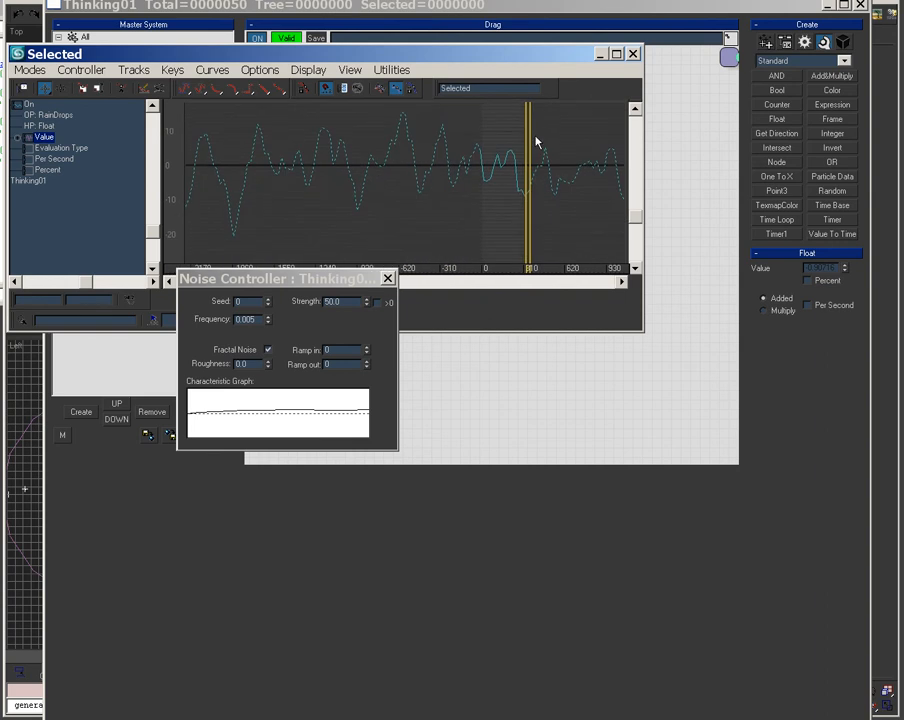
drag(363, 287, 358, 160)
middle_drag(590, 120, 569, 155)
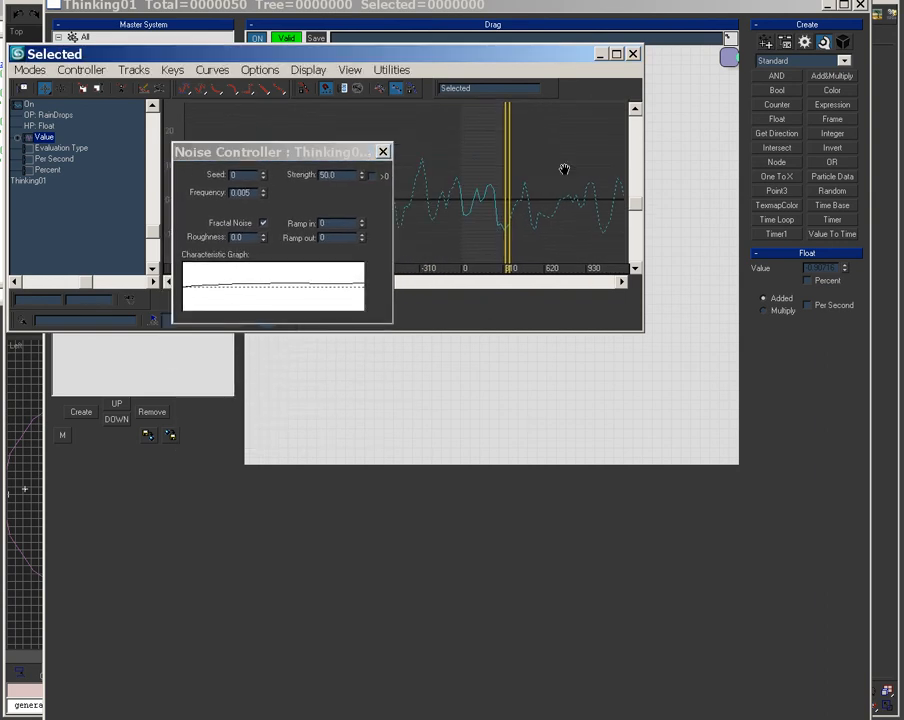
Close the noise settings, review the curve before and after the animation range, and close Track View.
click(383, 152)
middle_drag(478, 190, 359, 170)
scroll(402, 208, up, 3)
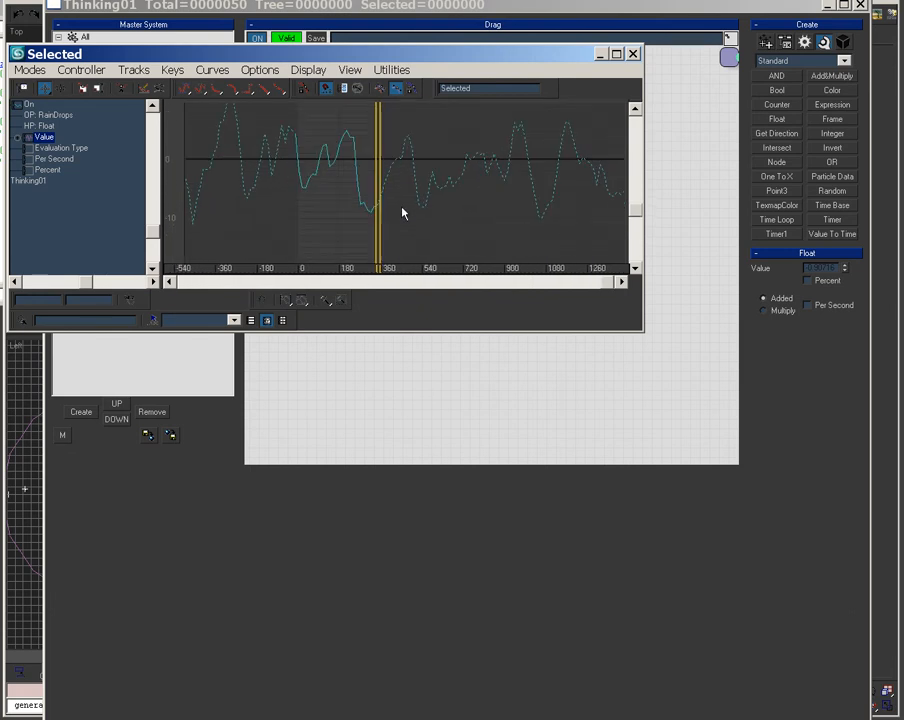
middle_drag(542, 149, 309, 143)
middle_drag(610, 180, 155, 207)
mouse_move(491, 184)
middle_down()
mouse_move(276, 208)
mouse_move(654, 204)
middle_up()
middle_drag(190, 214, 731, 206)
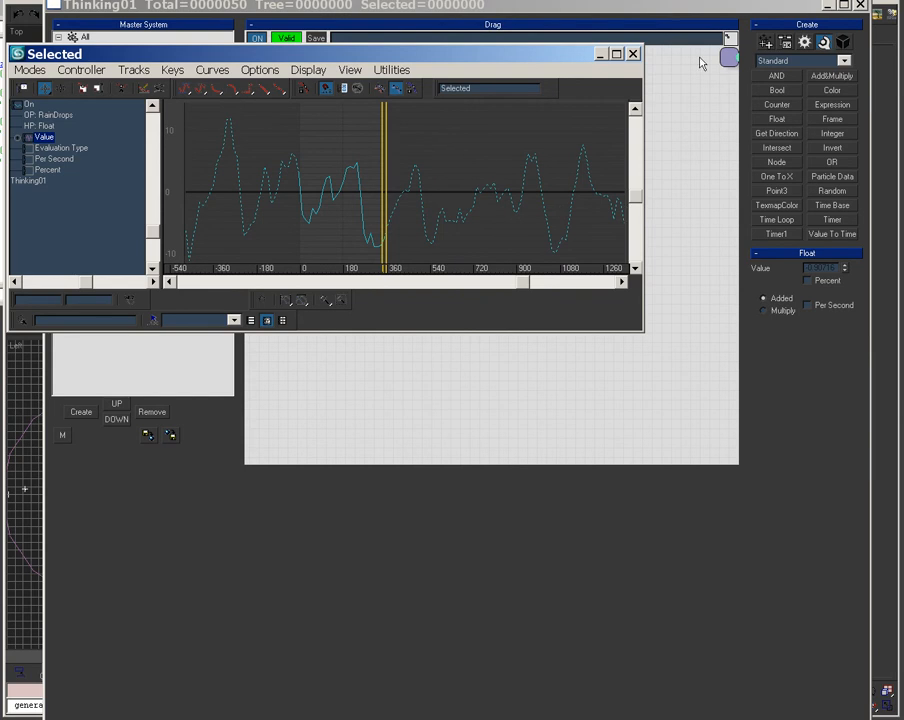
click(632, 54)
Move the Float helper farther from RainDrops and add a Value To Time helper between the two nodes.
drag(388, 210, 565, 199)
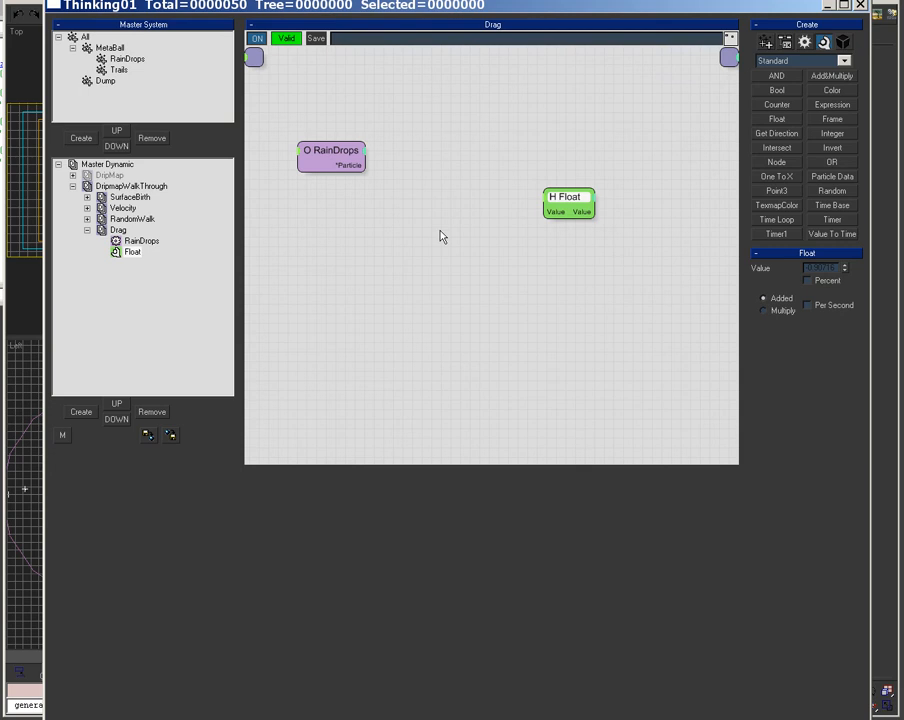
right_click(436, 218)
mouse_move(470, 272)
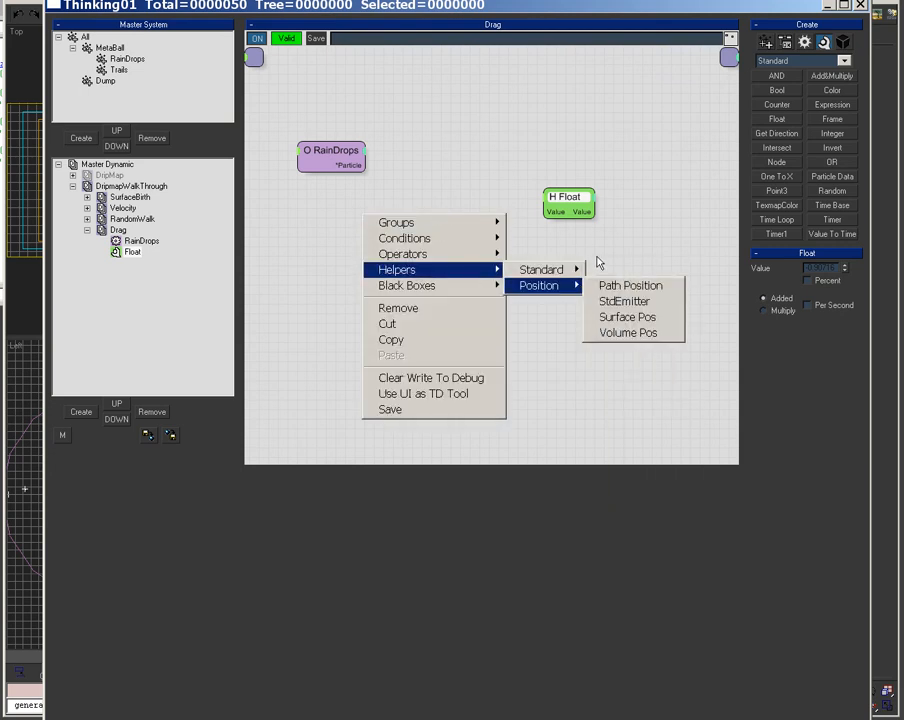
mouse_move(558, 269)
click(660, 632)
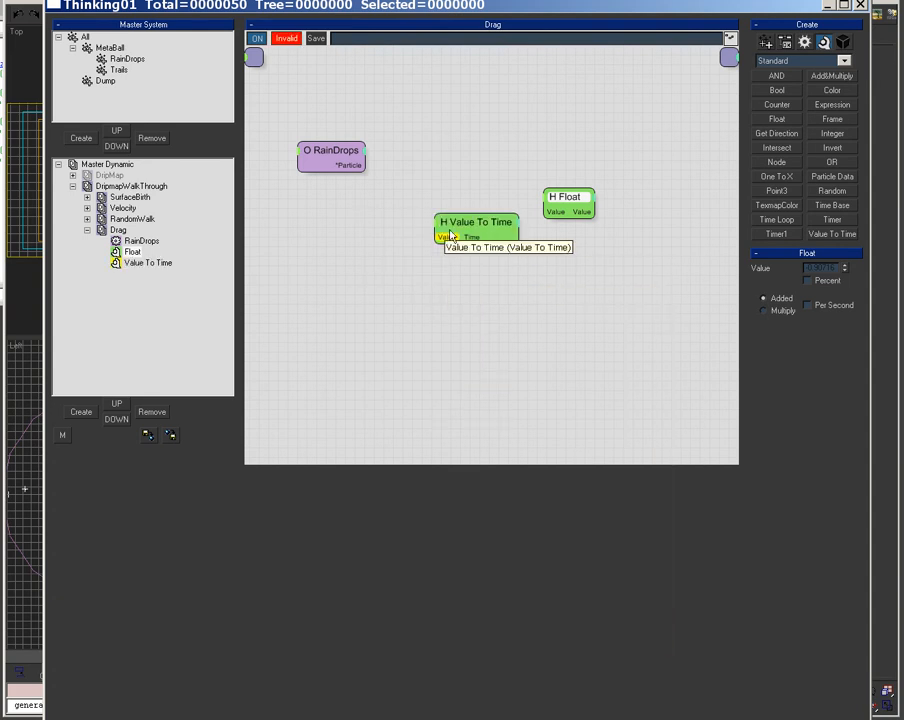
Expose the Float helper's Time input and wire the Value To Time helper's Time output into it.
click(548, 203)
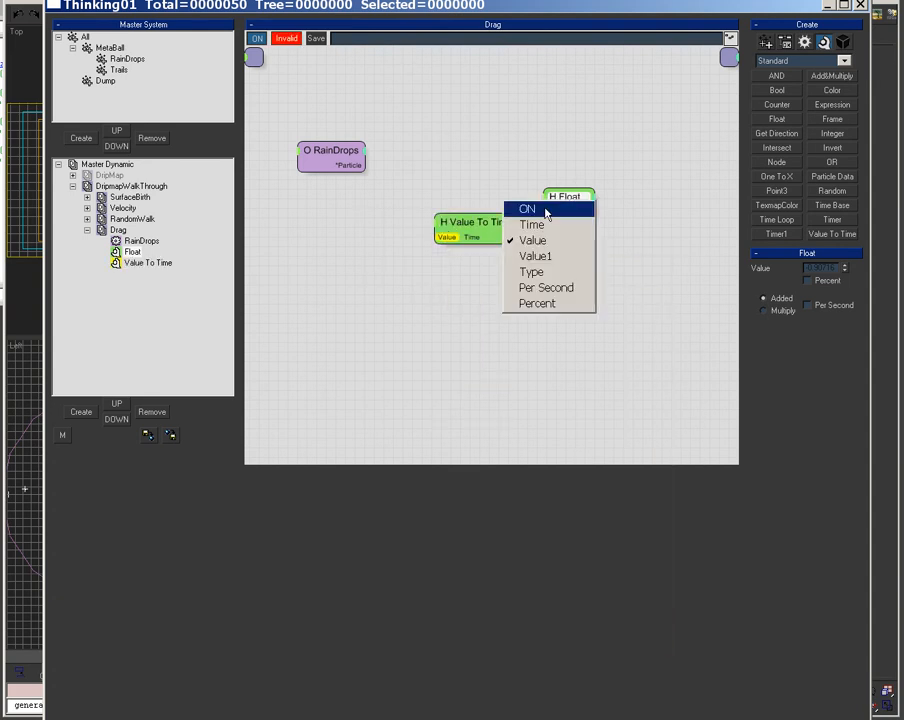
click(530, 221)
drag(505, 239, 552, 211)
click(570, 199)
Rename the Float helper in the Drag dynamic set as NoiseCurve.
click(134, 252)
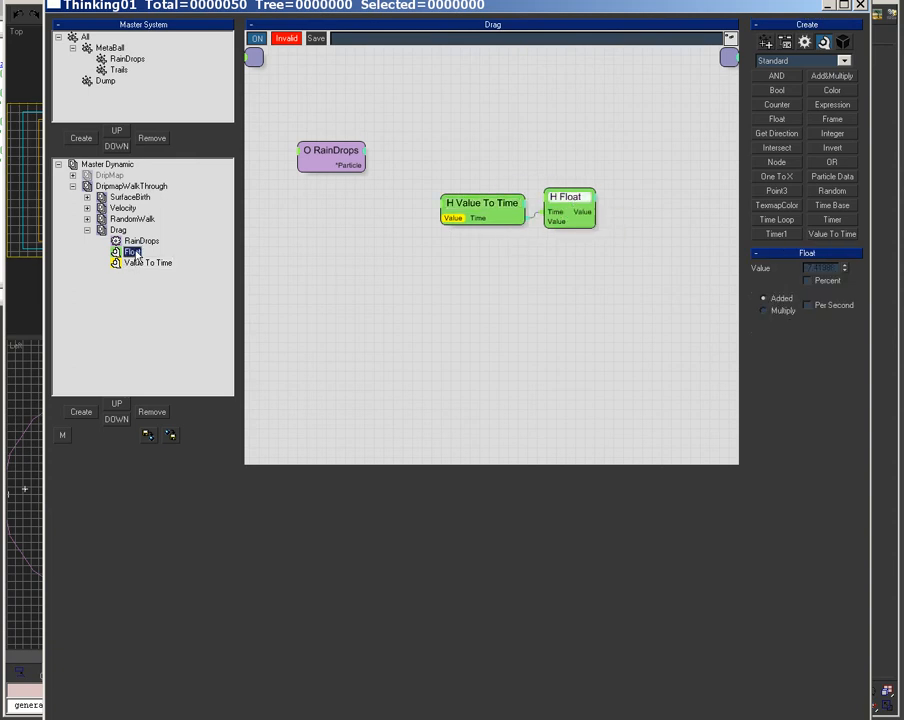
click(134, 252)
text(NoiseCurve)
key(Return)
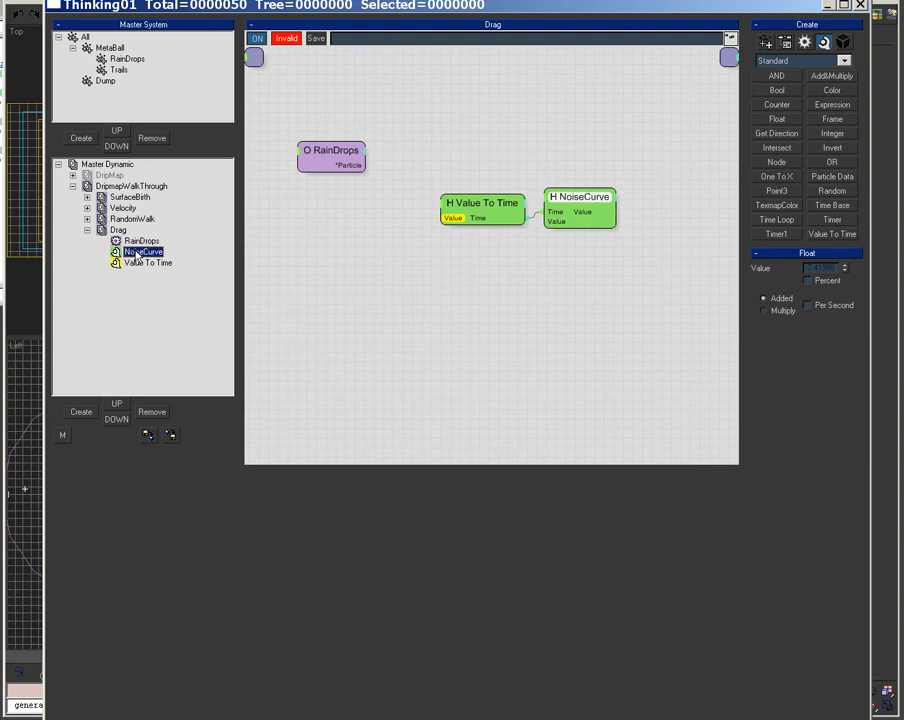
Add a Friction operator and connect NoiseCurve's value to its ON input and the RainDrops particles to its Particle input.
middle_drag(593, 292, 405, 339)
right_click(545, 172)
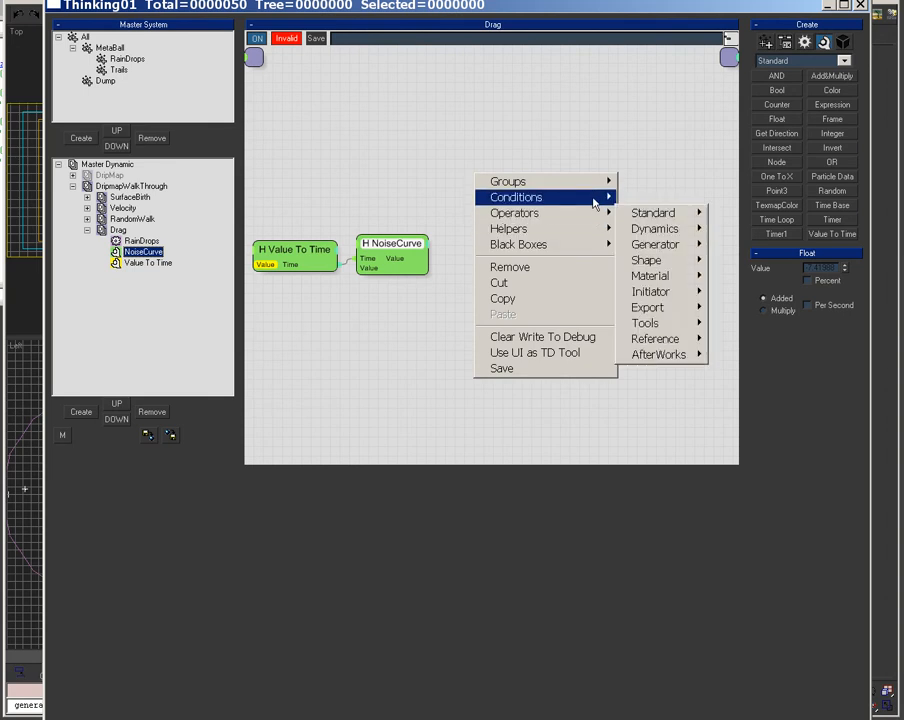
mouse_move(590, 213)
mouse_move(660, 232)
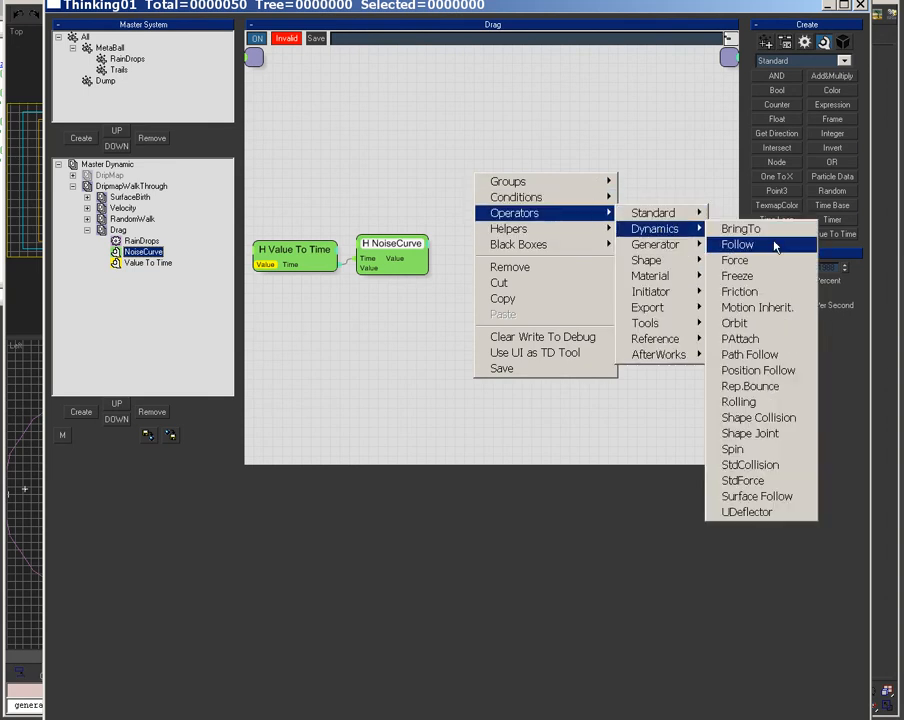
click(766, 291)
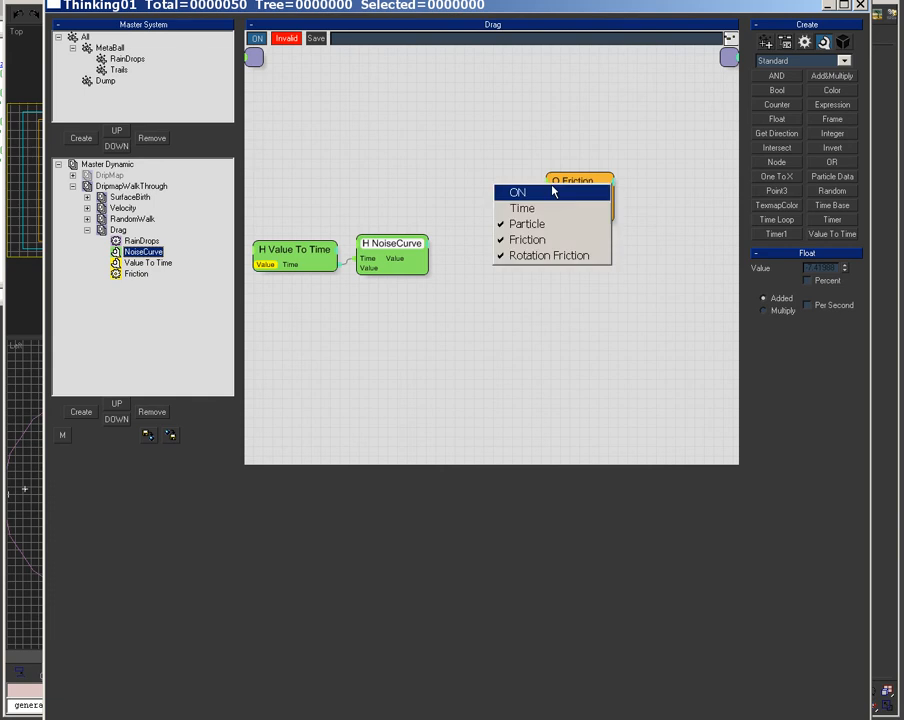
drag(396, 259, 554, 196)
middle_drag(486, 181, 570, 183)
drag(657, 209, 316, 206)
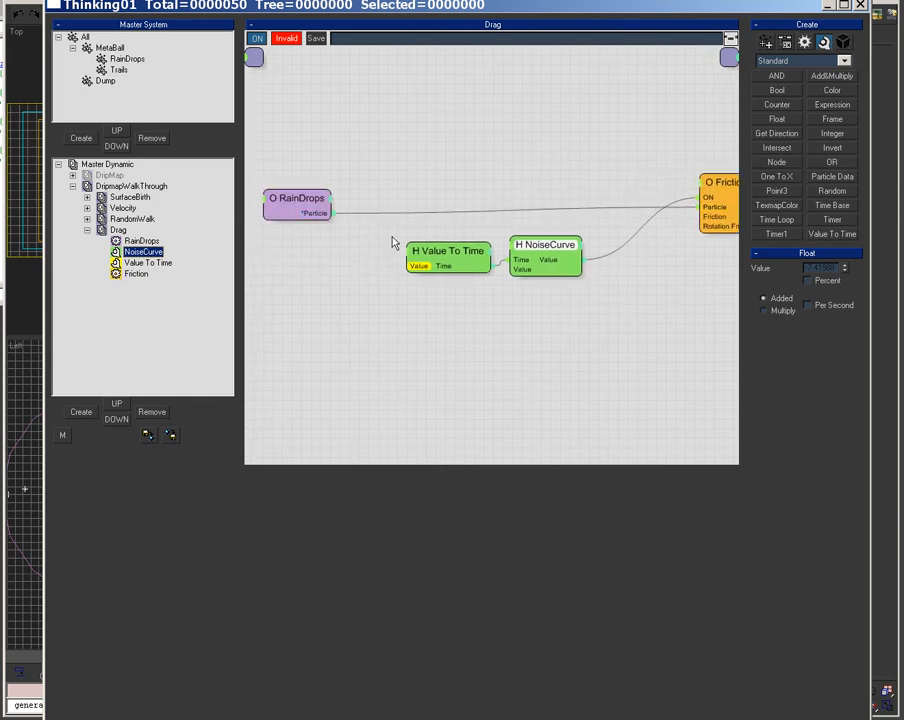
Set the Friction operator's Friction value to 100.
middle_drag(638, 286, 508, 278)
click(614, 178)
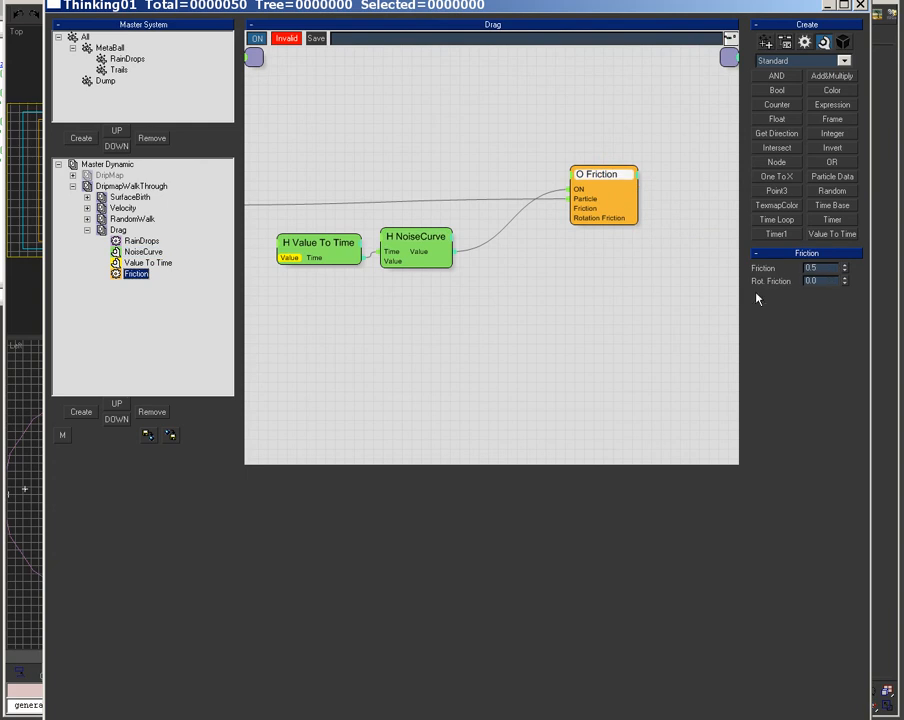
drag(821, 268, 739, 282)
Move RainDrops farther from the Value To Time helper and expose the Age output on RainDrops.
middle_drag(302, 368, 463, 376)
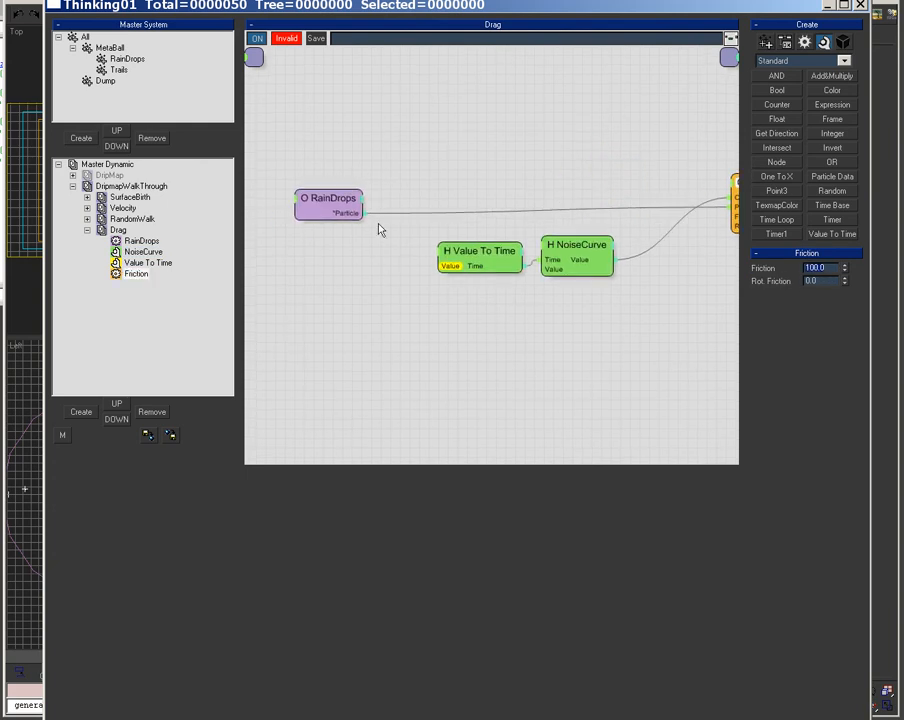
click(491, 255)
drag(348, 203, 328, 200)
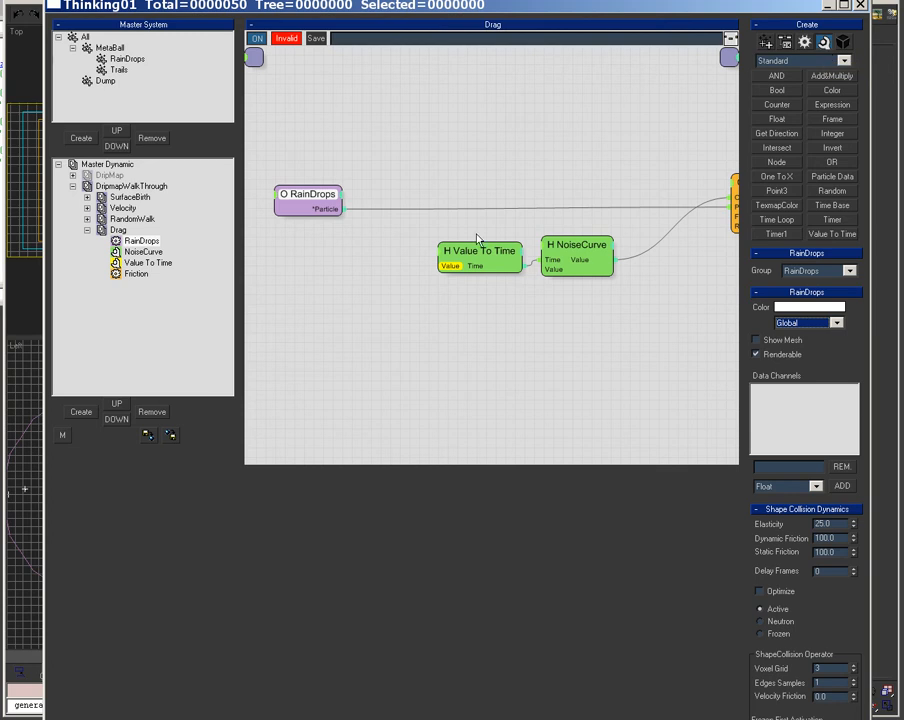
click(341, 208)
click(320, 262)
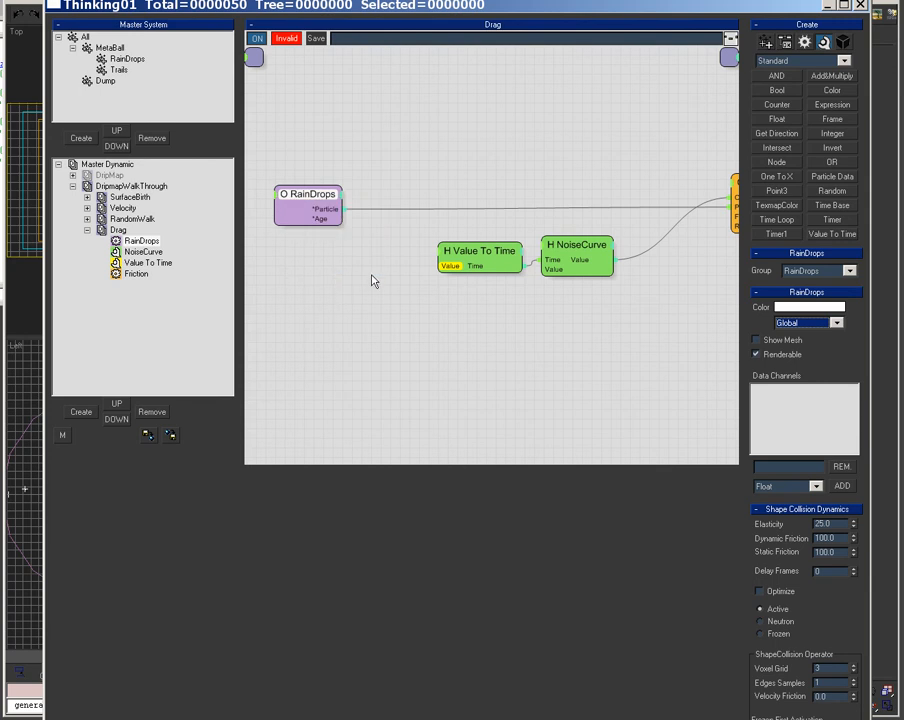
Add a new Float helper between RainDrops and Value To Time, wiring RainDrops into it and its value into Value To Time.
click(777, 119)
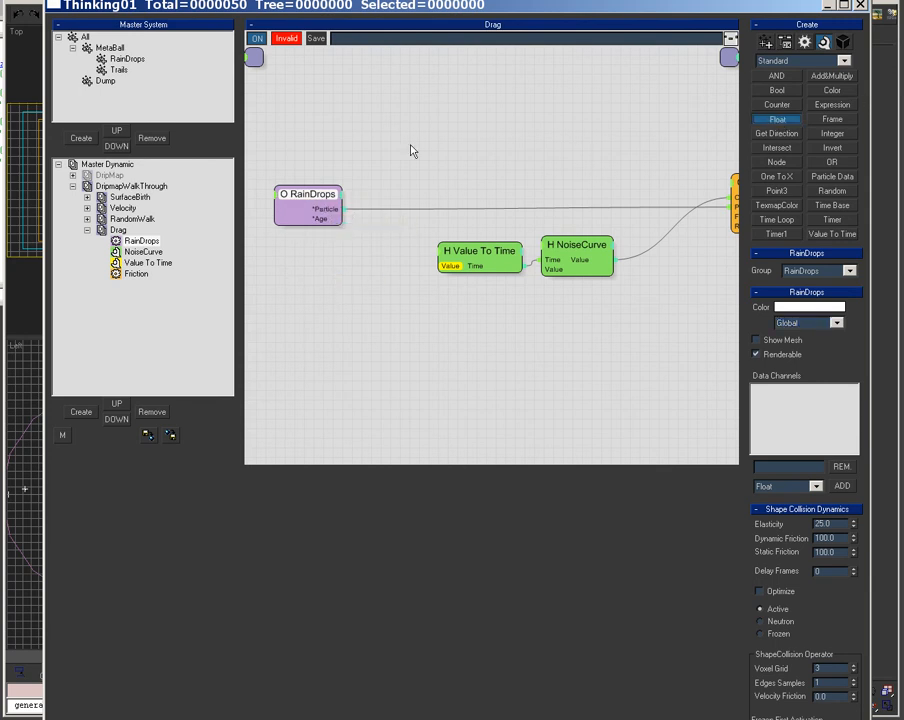
click(432, 152)
drag(341, 208, 436, 161)
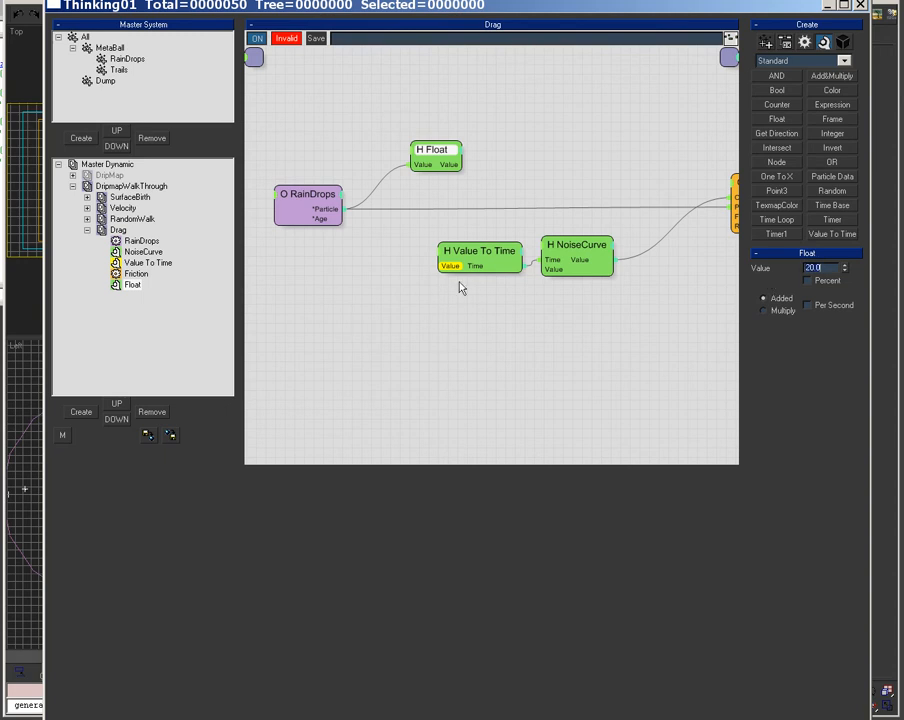
drag(452, 166, 400, 258)
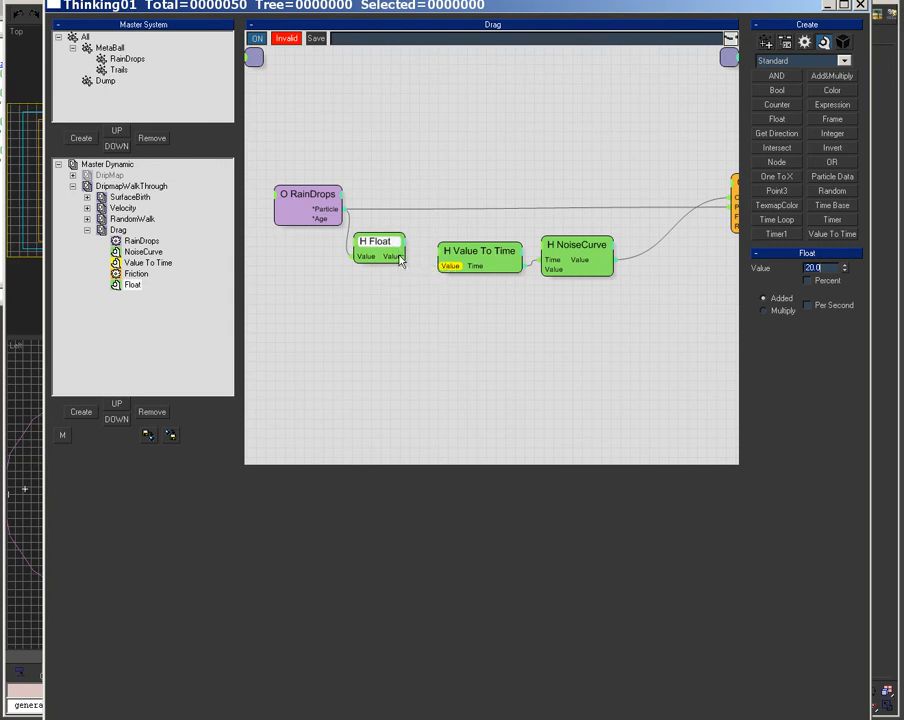
click(484, 262)
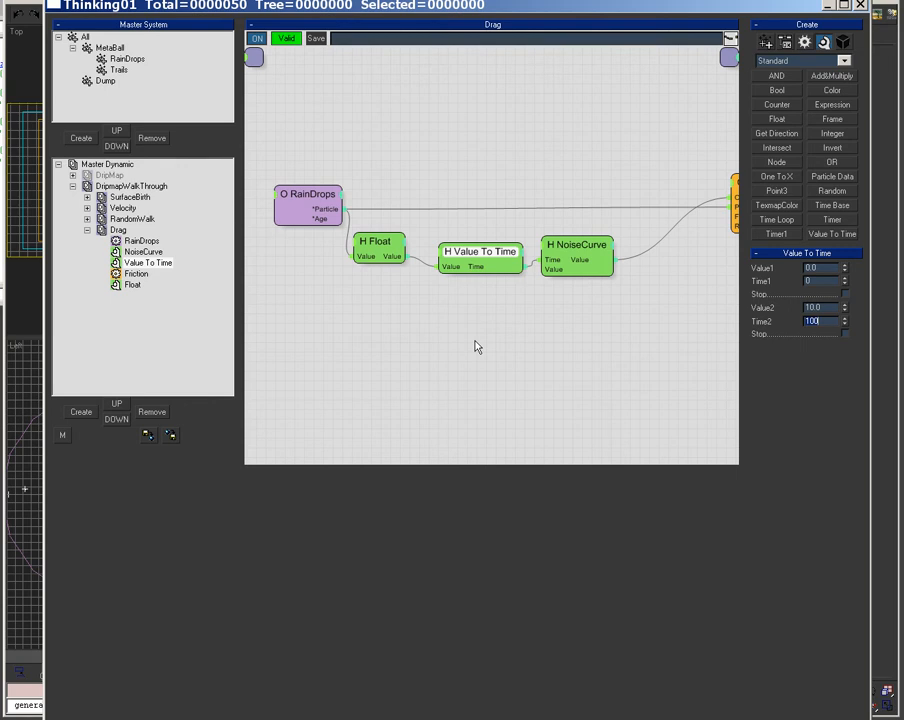
drag(409, 254, 426, 264)
Spread the NoiseCurve and Friction nodes apart to make room between them.
click(580, 250)
drag(580, 250, 598, 253)
middle_drag(671, 304, 571, 315)
drag(664, 194, 714, 197)
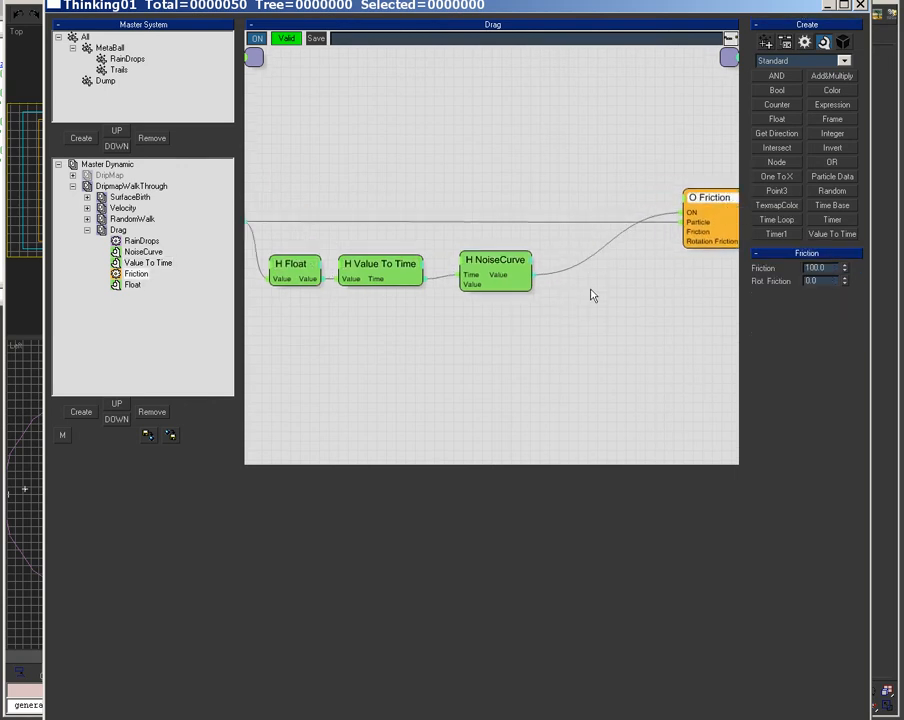
middle_drag(589, 284, 505, 281)
drag(641, 195, 671, 176)
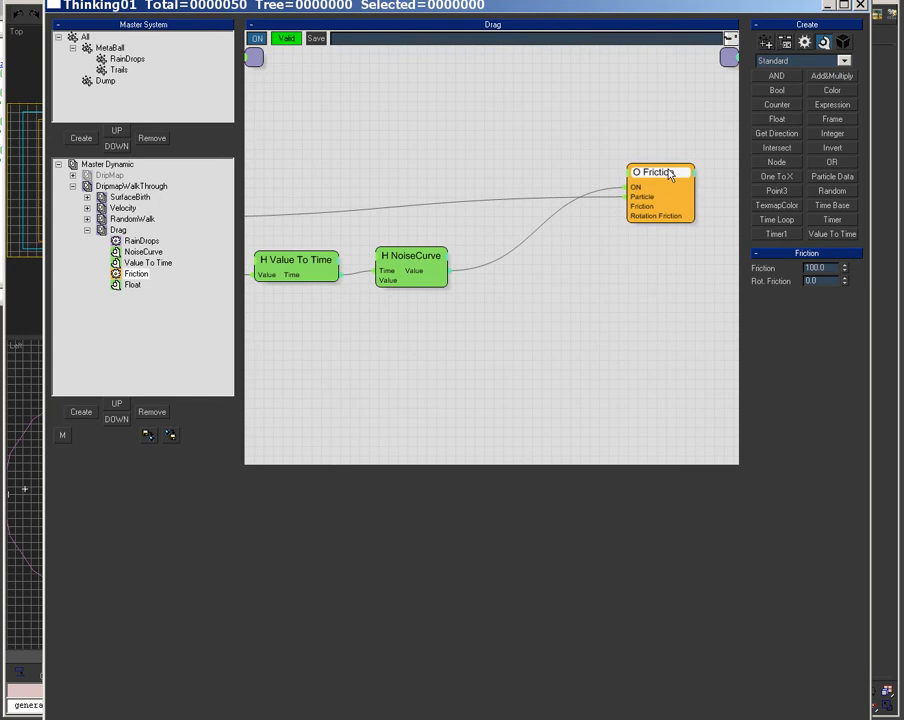
Add a Threshold condition fed by NoiseCurve and replace the direct link to Friction's ON input with the Threshold output.
click(787, 43)
click(832, 119)
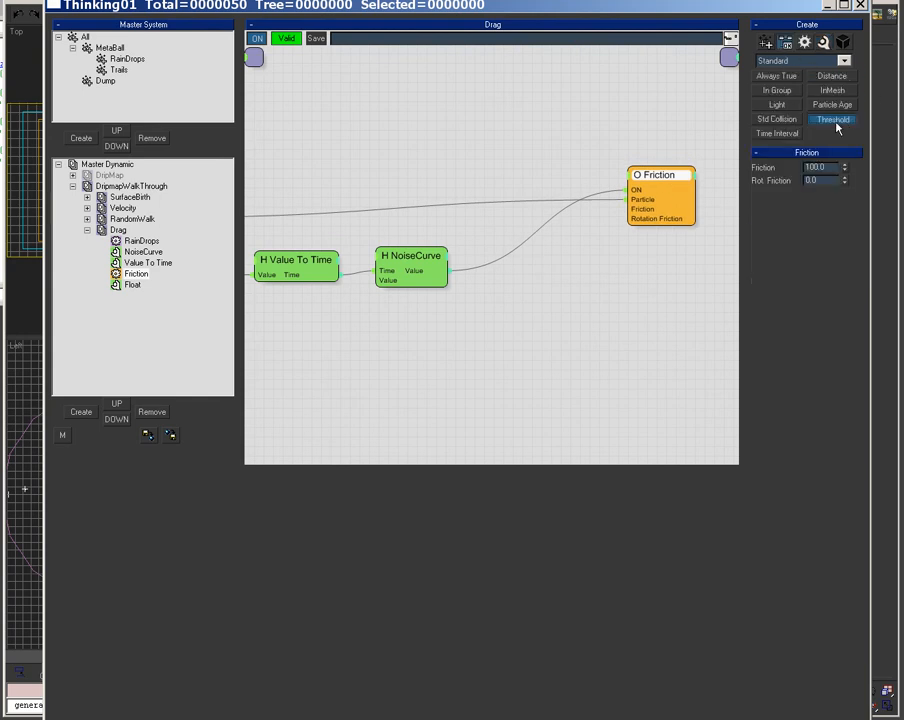
drag(428, 271, 539, 302)
drag(553, 284, 529, 268)
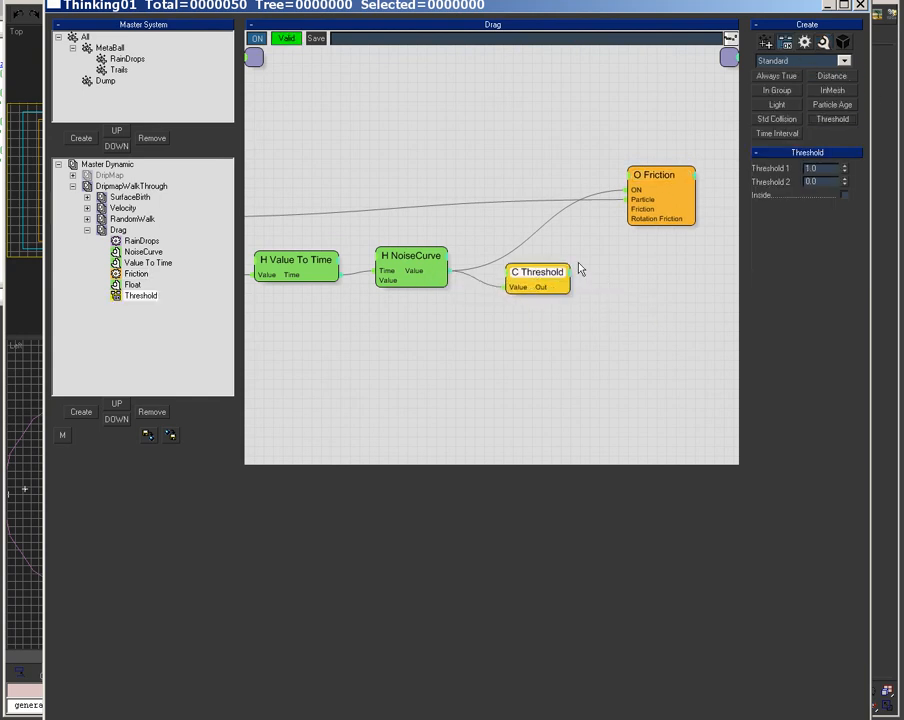
drag(631, 190, 631, 211)
drag(550, 286, 639, 190)
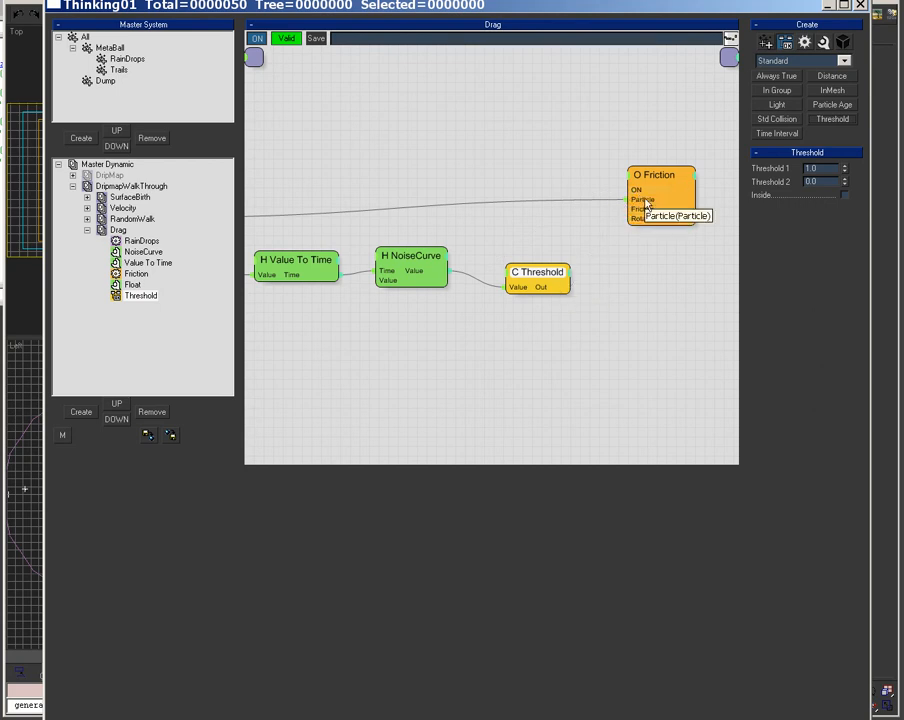
Set Threshold 1 to 0 and Threshold 2 to 15, and position the Threshold node farther from NoiseCurve.
drag(549, 285, 520, 266)
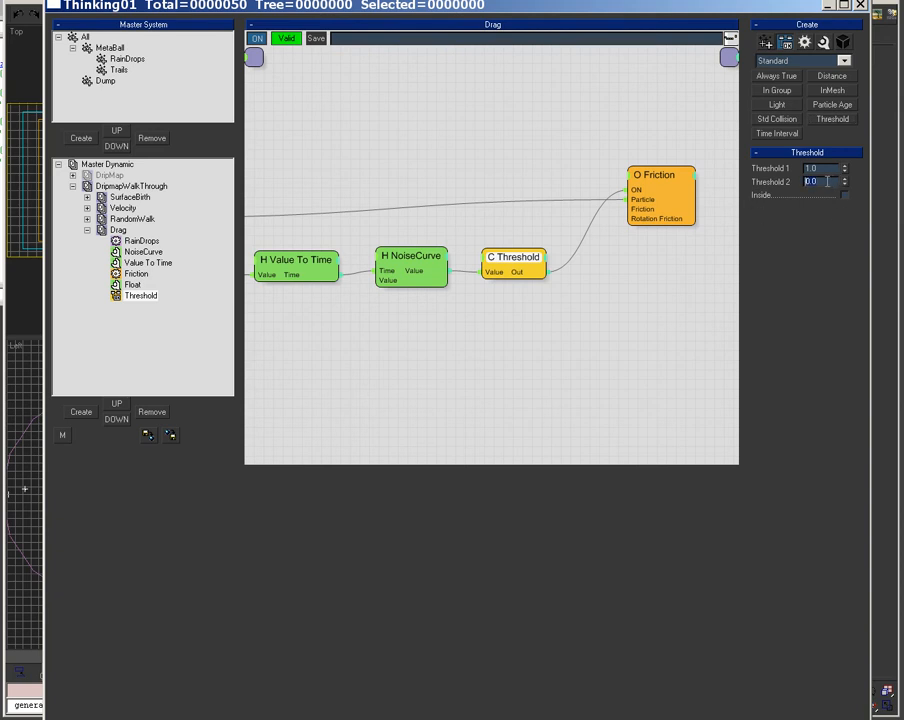
drag(826, 169, 789, 172)
drag(514, 266, 580, 264)
Add the abs black box from the Math category to the Drag network near NoiseCurve.
right_click(416, 301)
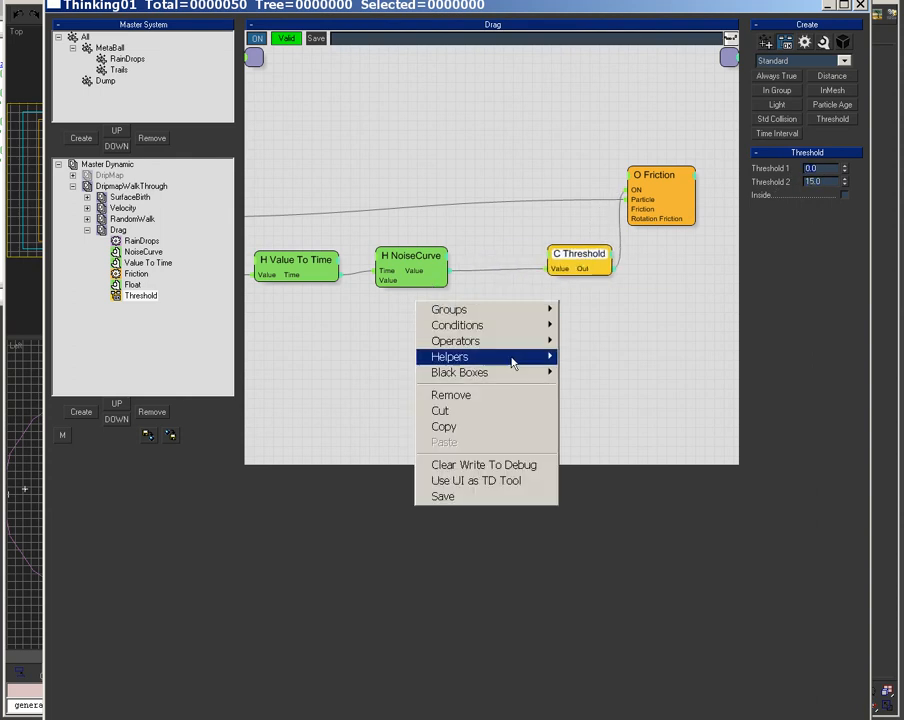
click(428, 258)
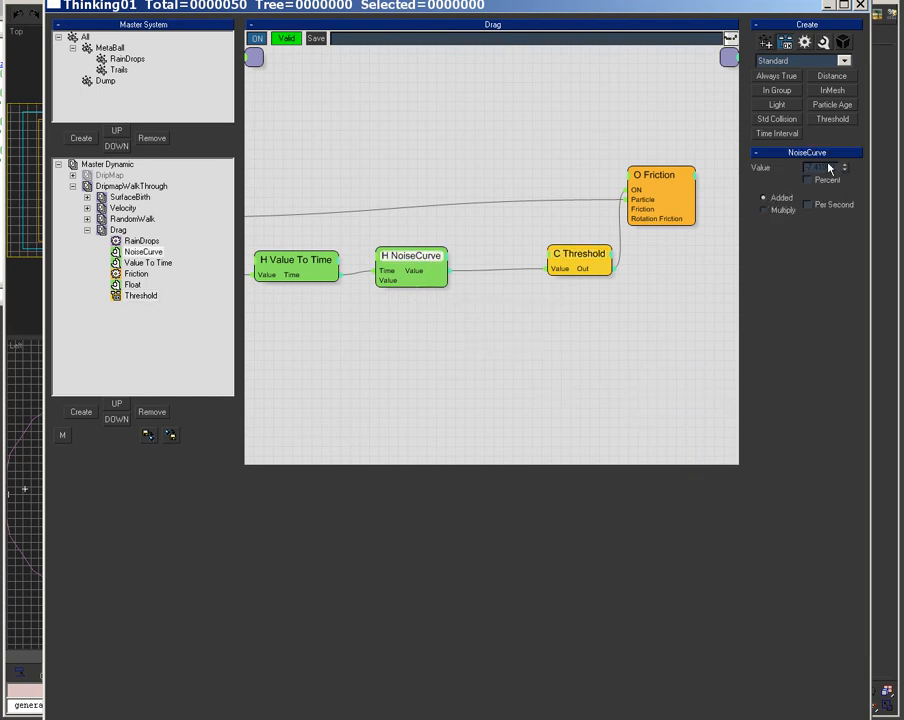
drag(394, 8, 386, 47)
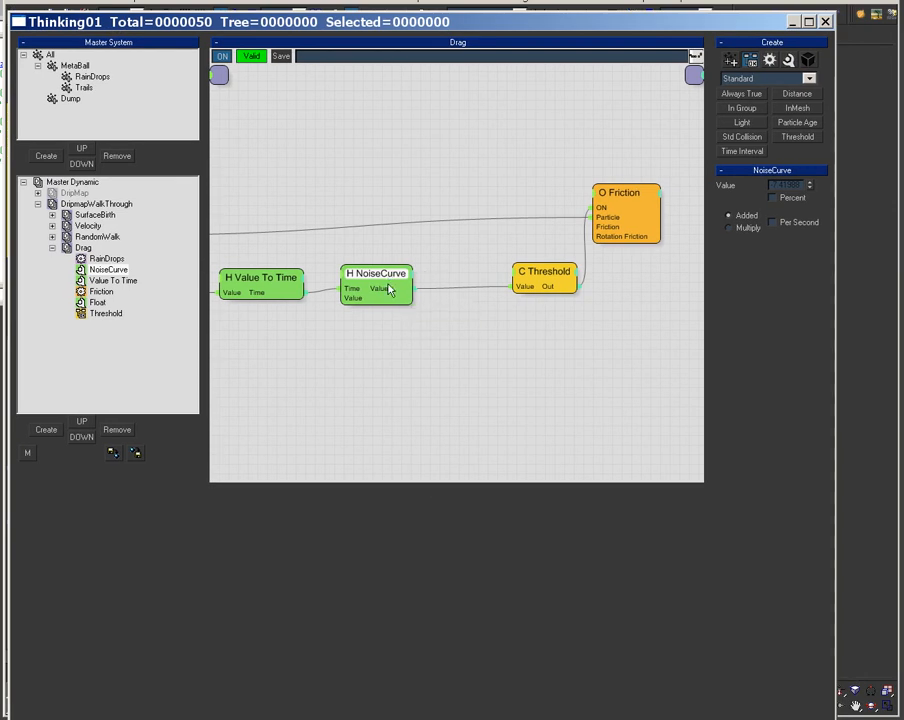
right_click(404, 326)
mouse_move(490, 380)
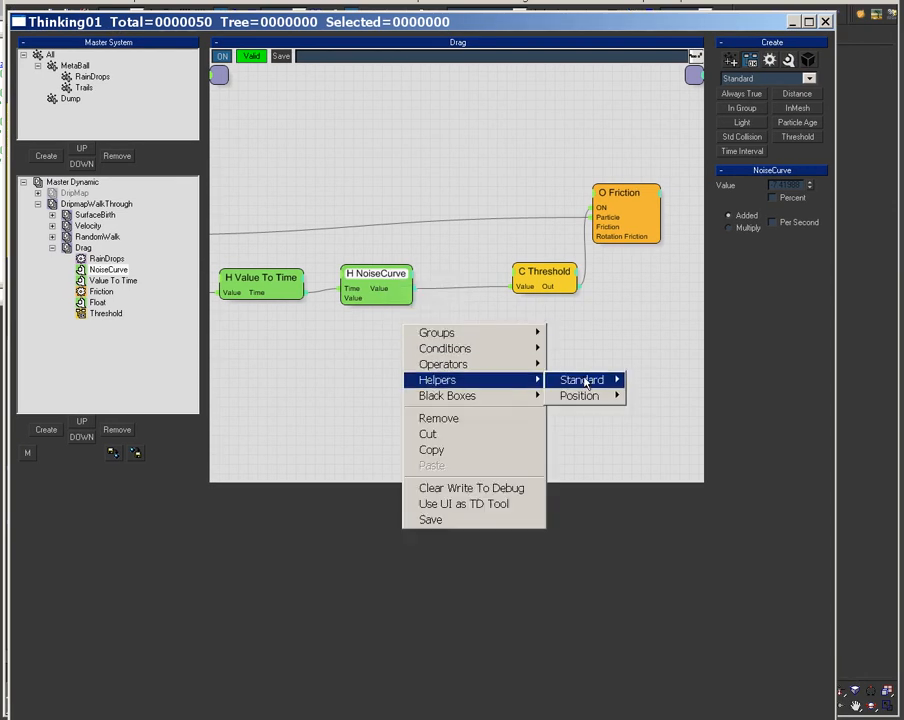
mouse_move(598, 380)
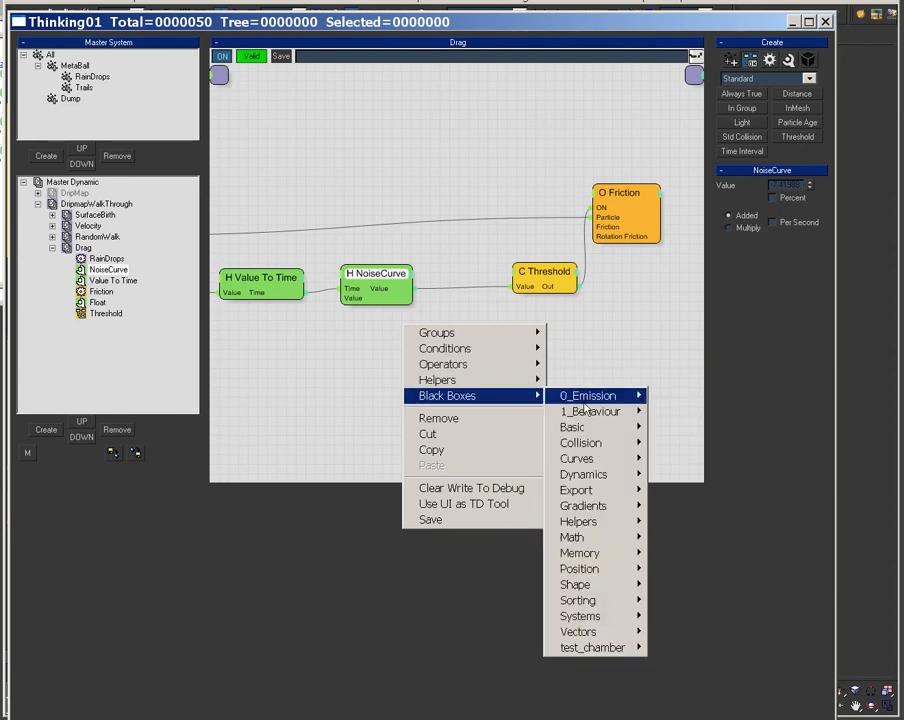
mouse_move(625, 547)
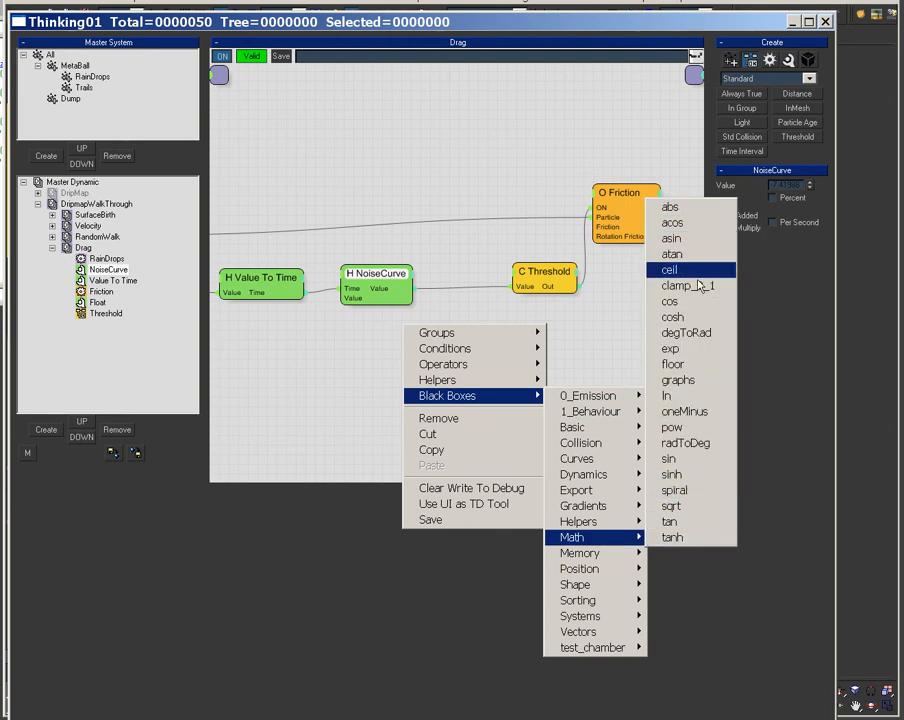
click(690, 206)
Route NoiseCurve's value through abs into Threshold, line abs up between them and move Friction farther along.
drag(415, 287, 516, 287)
double_click(525, 285)
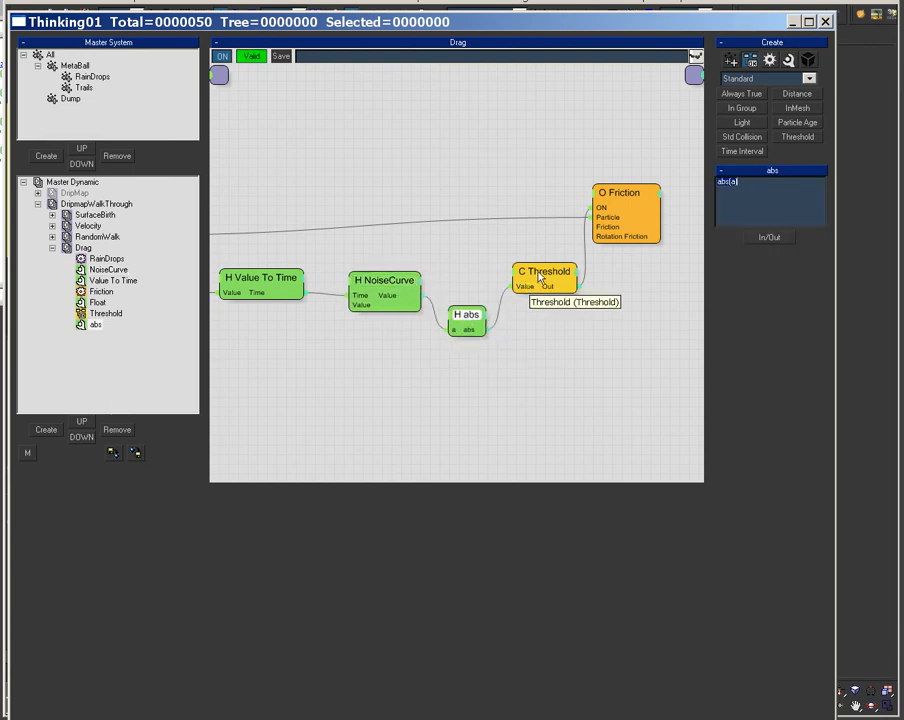
drag(473, 336, 473, 296)
drag(627, 196, 660, 213)
Detach the Float helper from the chain, move it aside and wire RainDrops' Age output into Value To Time.
middle_drag(407, 381, 547, 387)
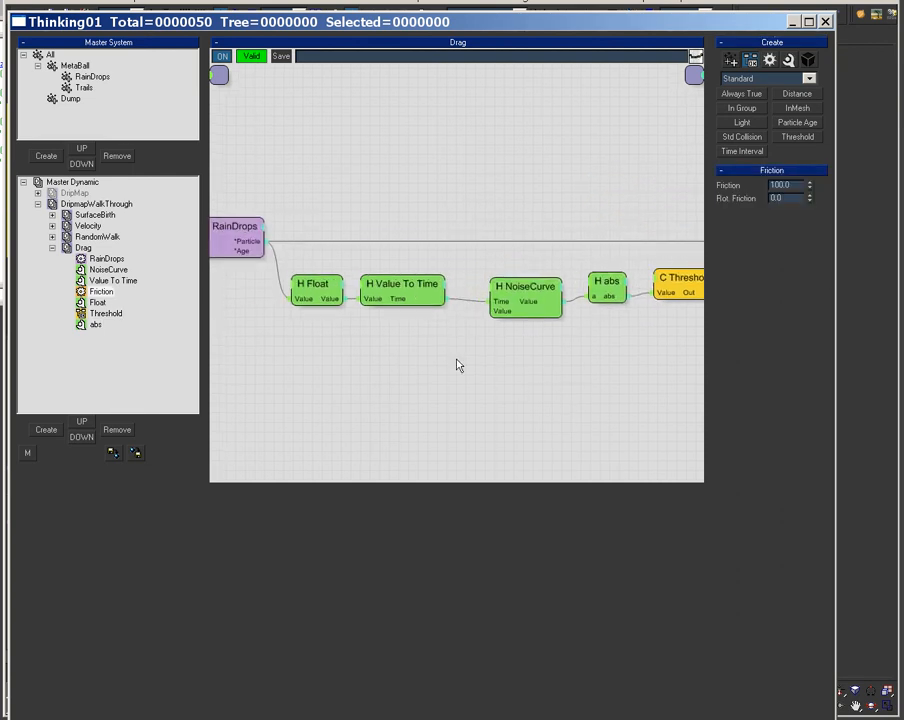
middle_drag(305, 347, 442, 351)
drag(368, 240, 316, 239)
drag(428, 305, 405, 282)
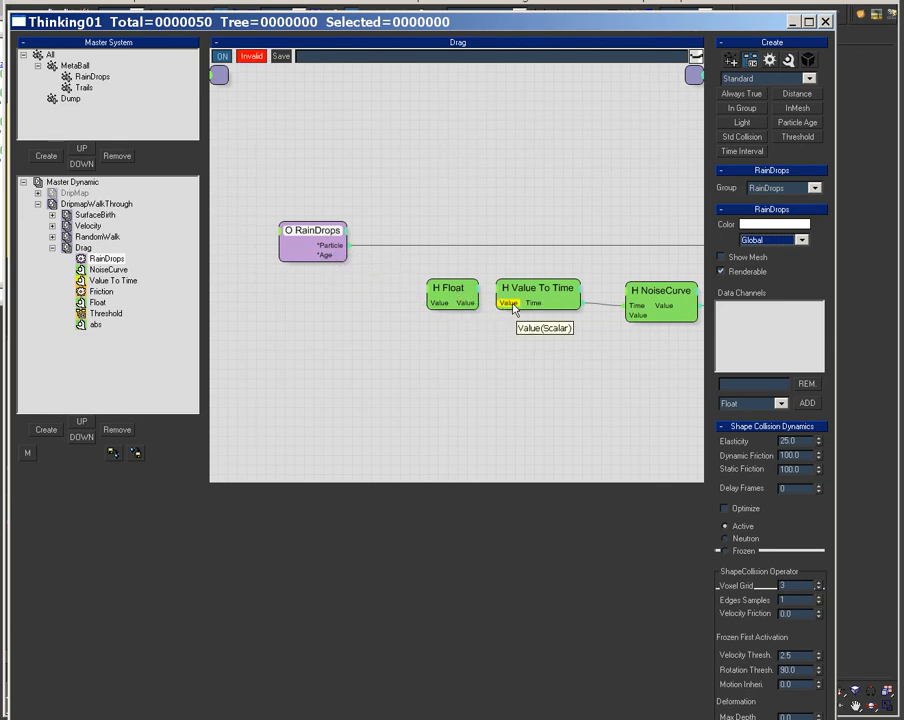
drag(322, 262, 460, 185)
Set Value2 of the Value To Time helper to 300.
middle_drag(514, 353, 393, 355)
click(424, 287)
click(524, 294)
click(460, 303)
click(538, 293)
click(423, 297)
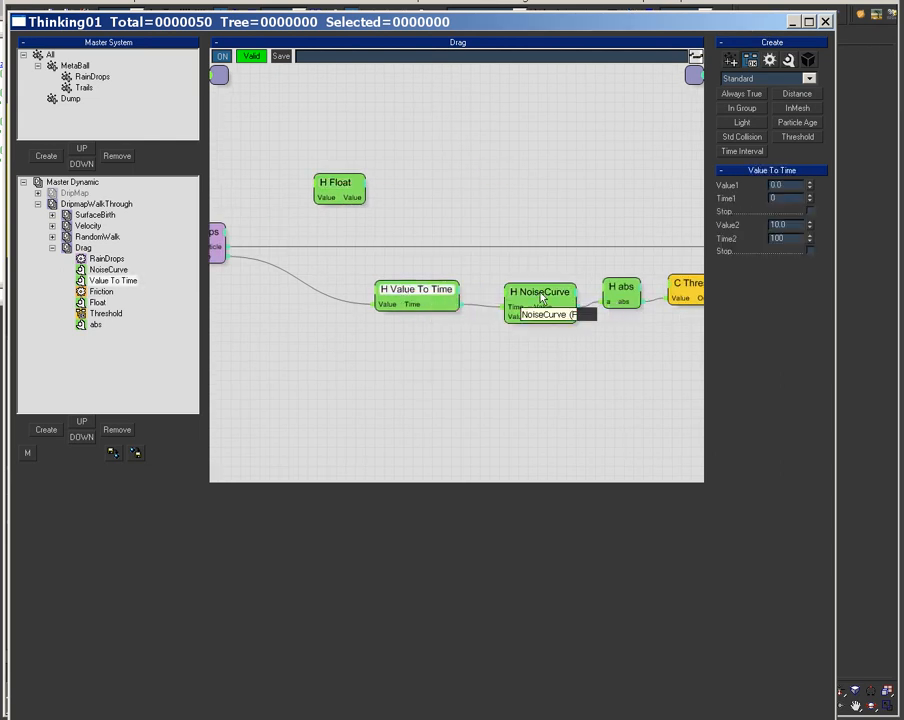
double_click(795, 225)
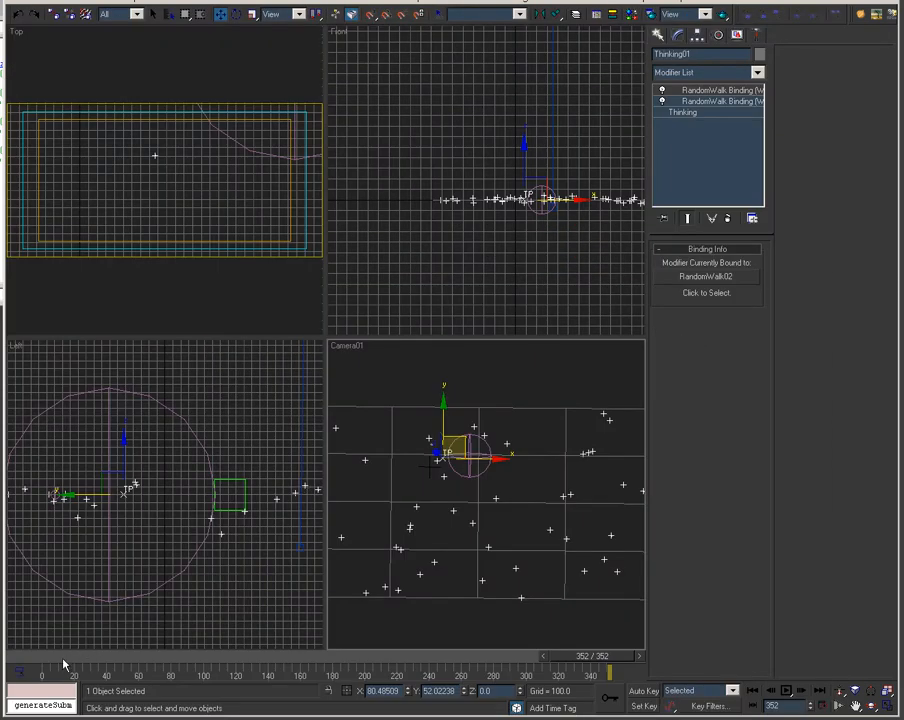
Scrub the animation from its start to the last frame to review the raindrops' motion.
drag(63, 660, 606, 670)
key(w)
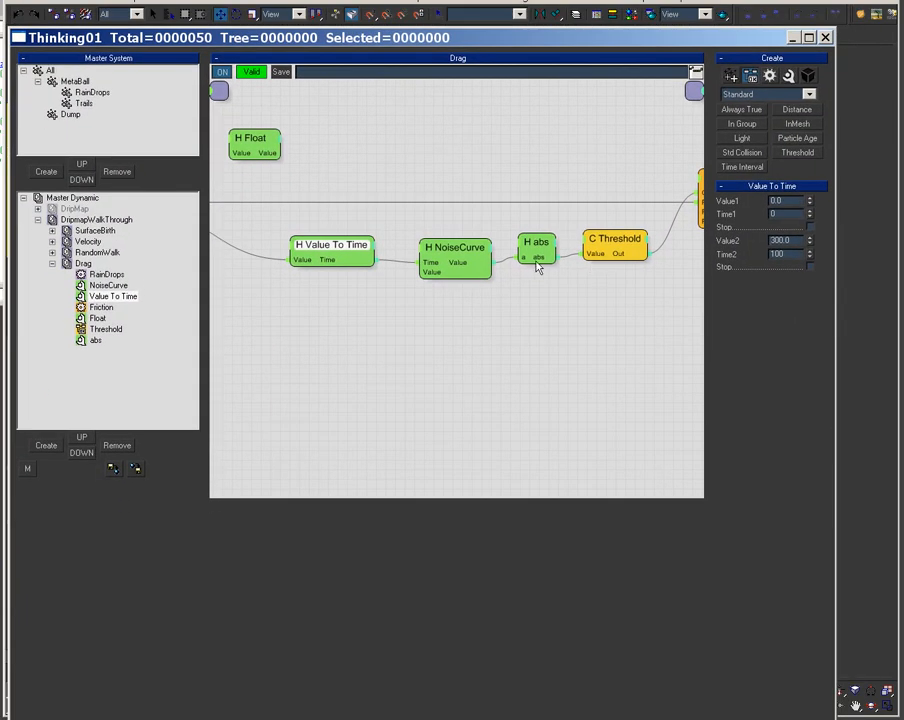
Write the abs helper's output to the debug log and bring the debug log window into view.
right_click(537, 261)
click(540, 291)
click(72, 197)
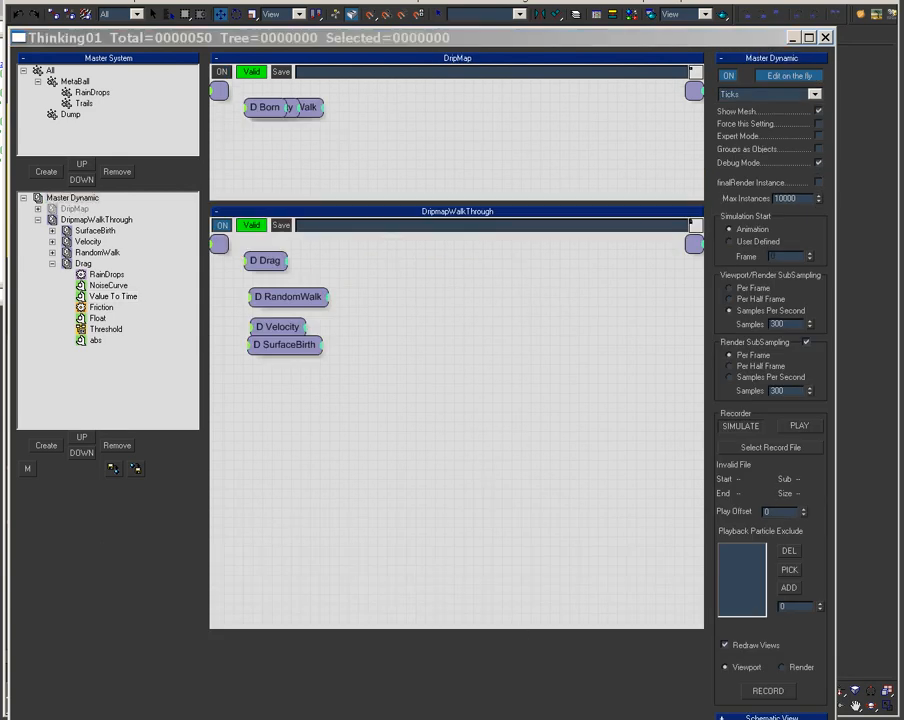
drag(640, 719, 508, 2)
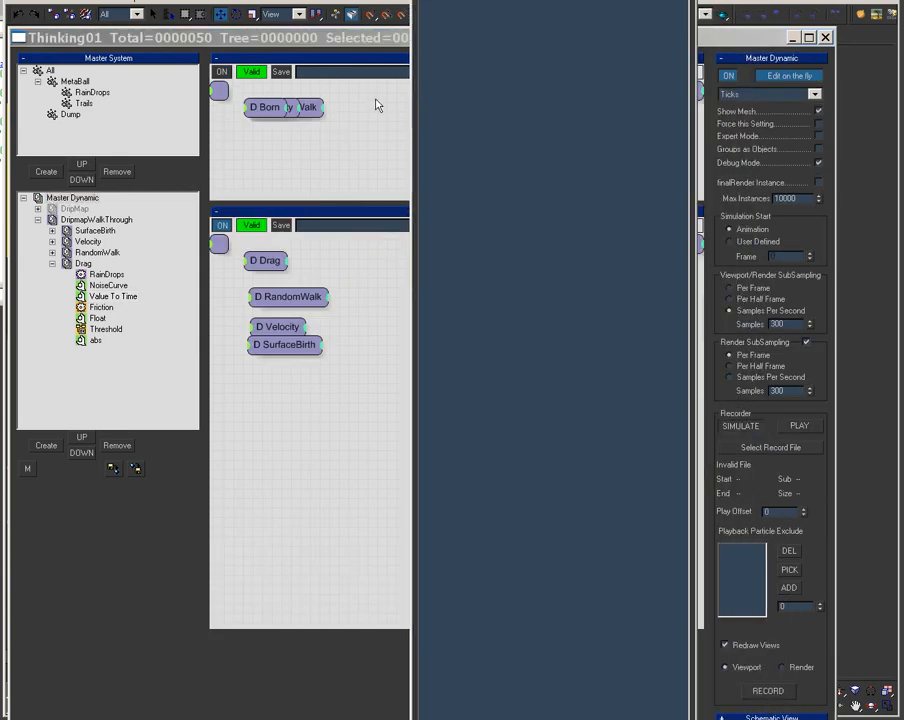
Set the Position Born operator in SurfaceBirth to emit 2.0 particles per second.
click(93, 231)
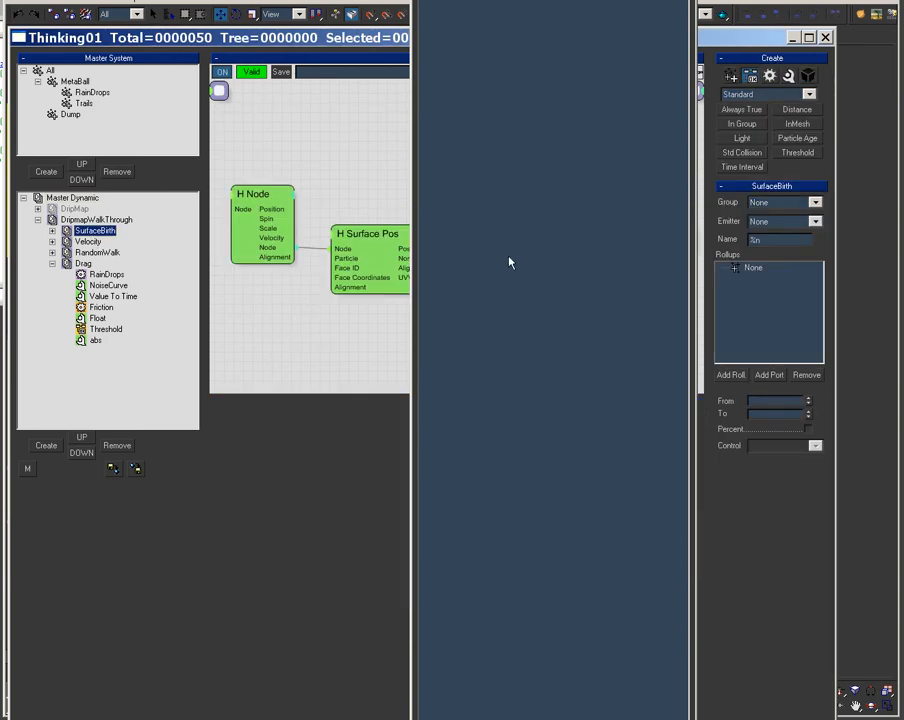
drag(510, 2, 252, 2)
click(532, 232)
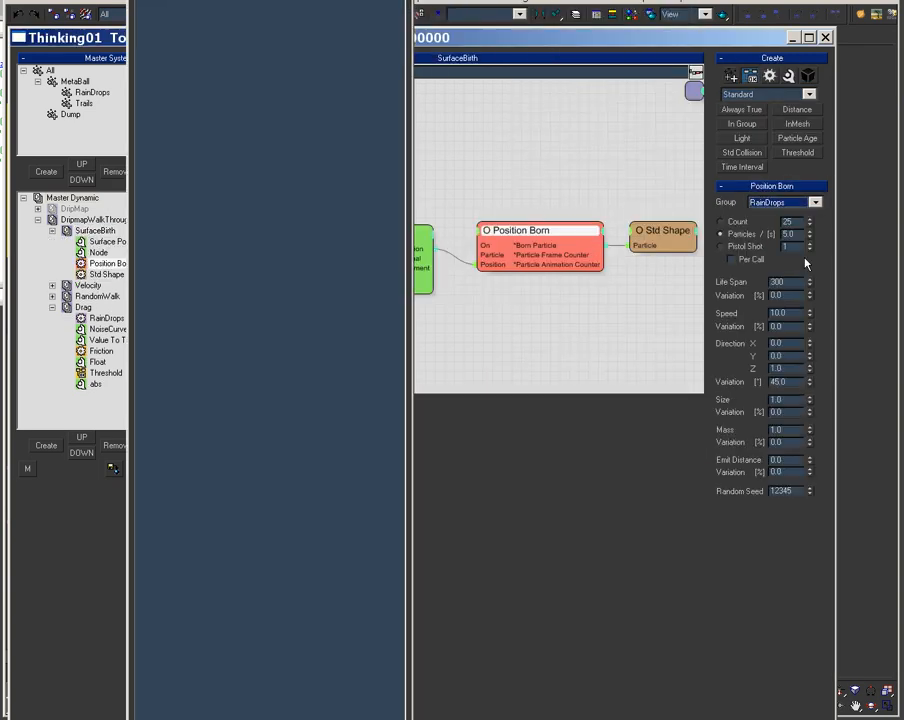
double_click(792, 234)
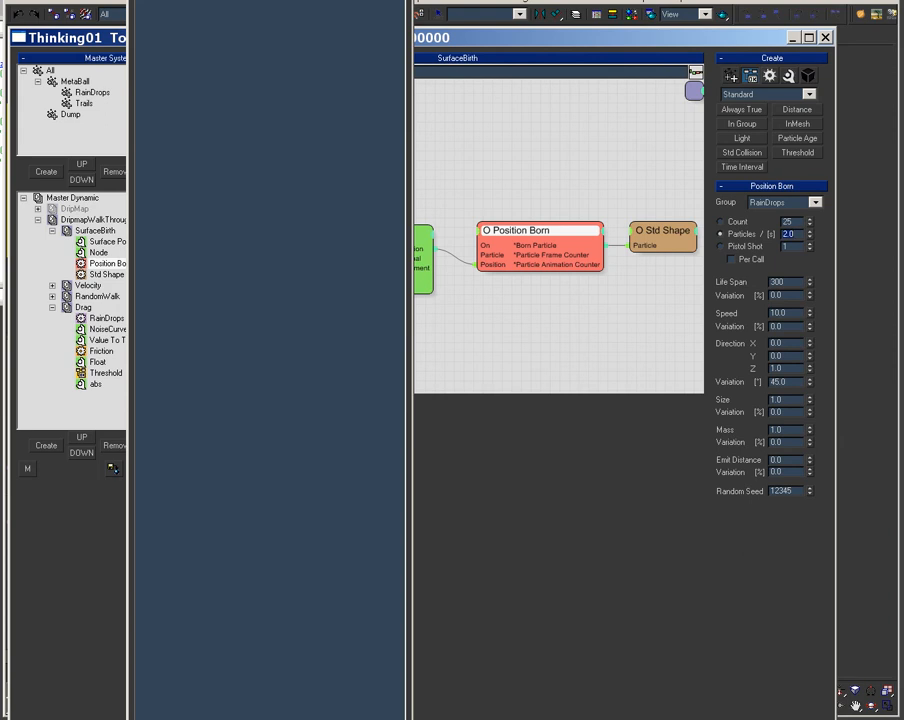
Scrub the animation with the debug log alongside to read the logged abs values, and return to frame 0.
drag(244, 2, 244, 254)
drag(736, 46, 755, 10)
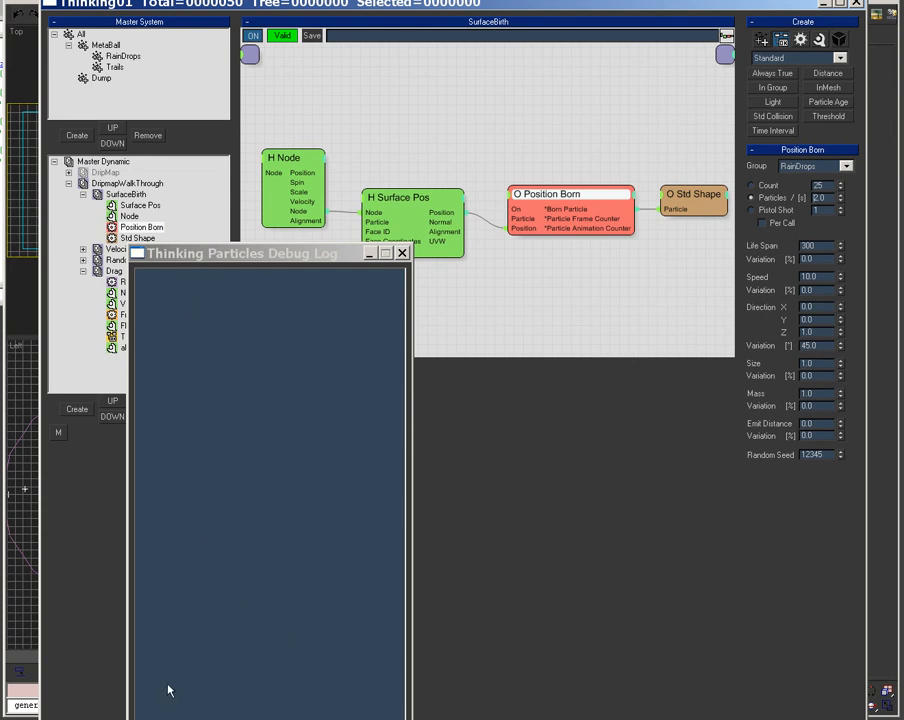
drag(755, 3, 590, 719)
drag(350, 258, 232, 82)
drag(45, 659, 287, 668)
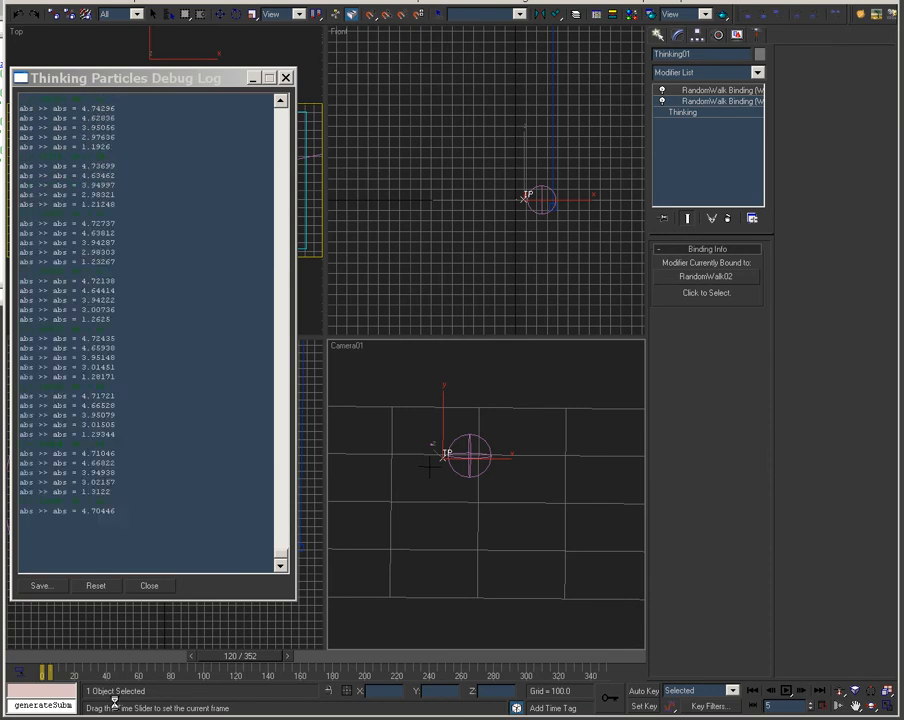
click(49, 660)
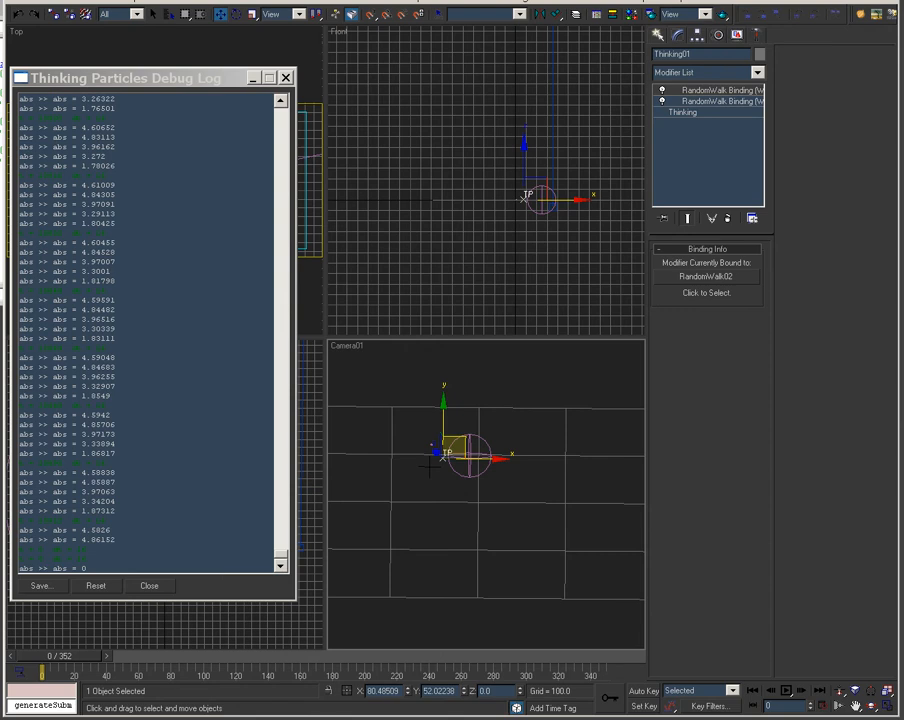
Set Threshold 2 of the Threshold condition in the Drag dynamic set to 2.0.
drag(622, 718, 655, 3)
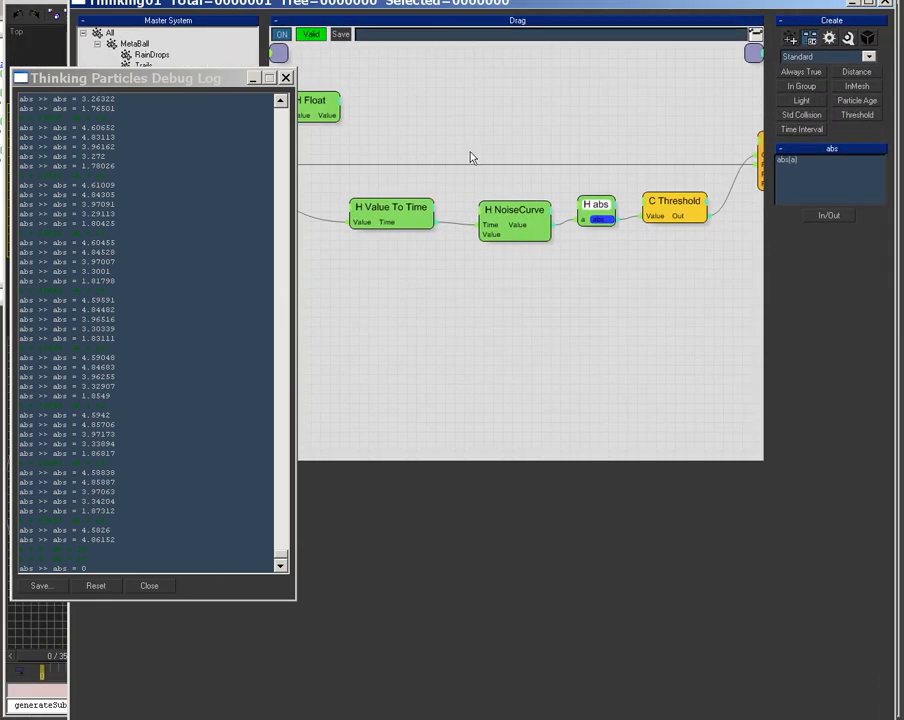
click(408, 217)
click(531, 226)
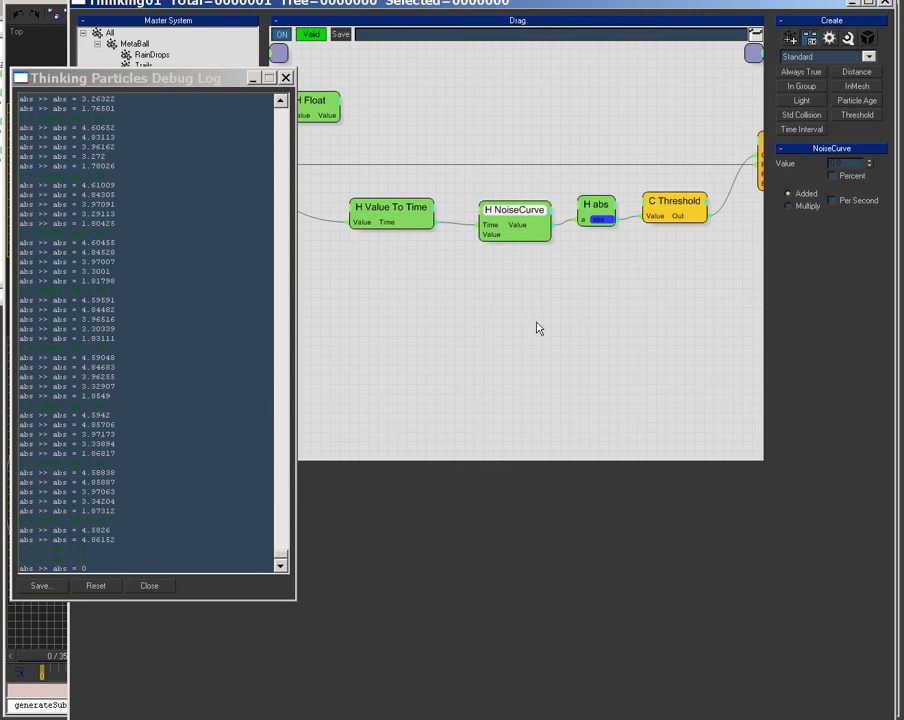
click(683, 205)
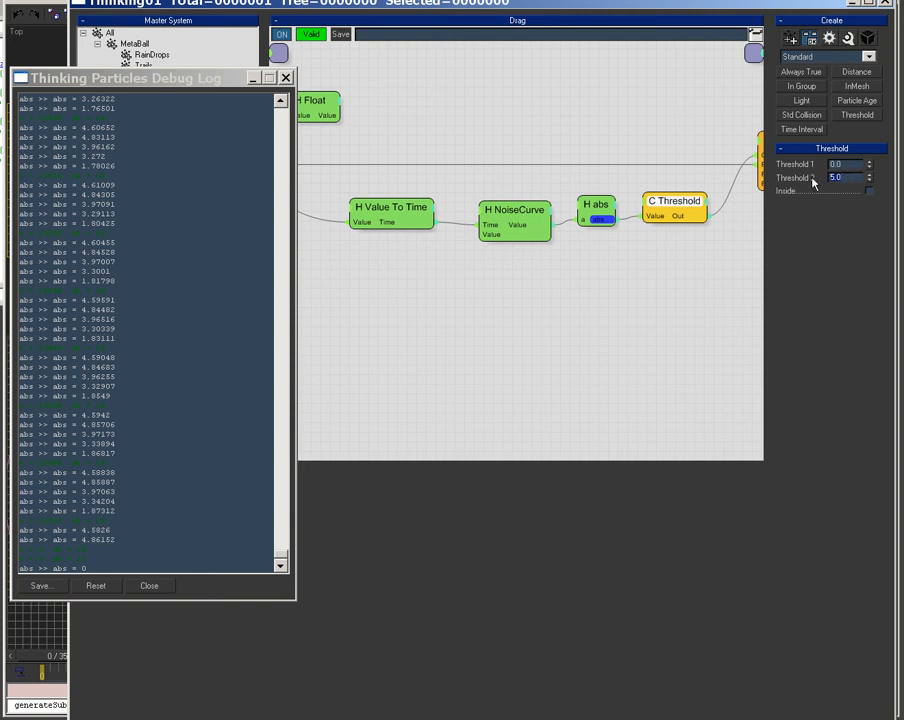
Close the debug log and clear all debug output writing in the Drag dynamic set.
click(285, 80)
right_click(597, 221)
right_click(440, 316)
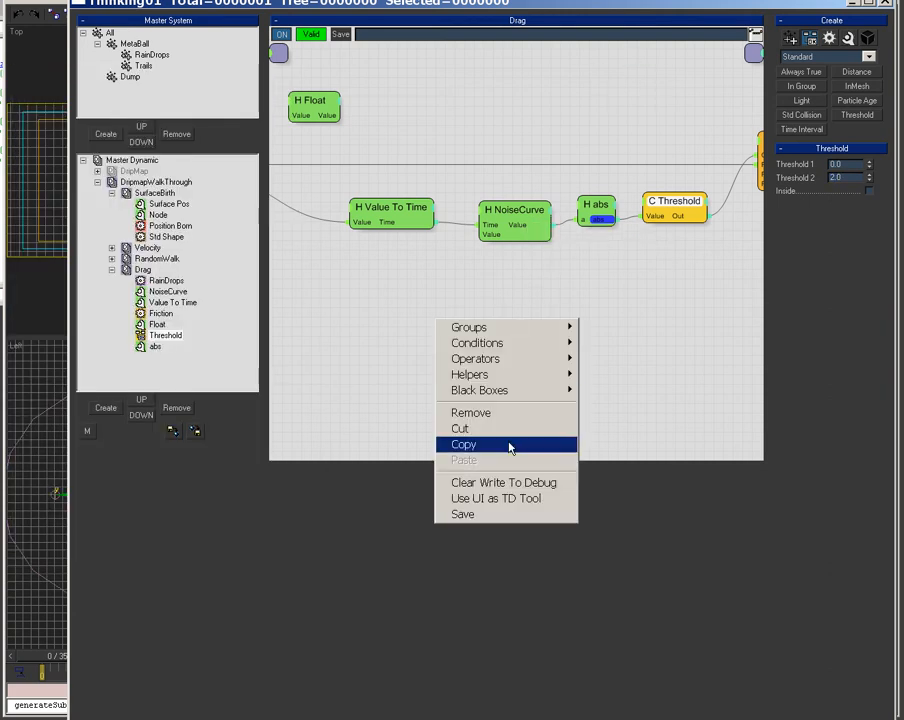
click(510, 482)
click(131, 160)
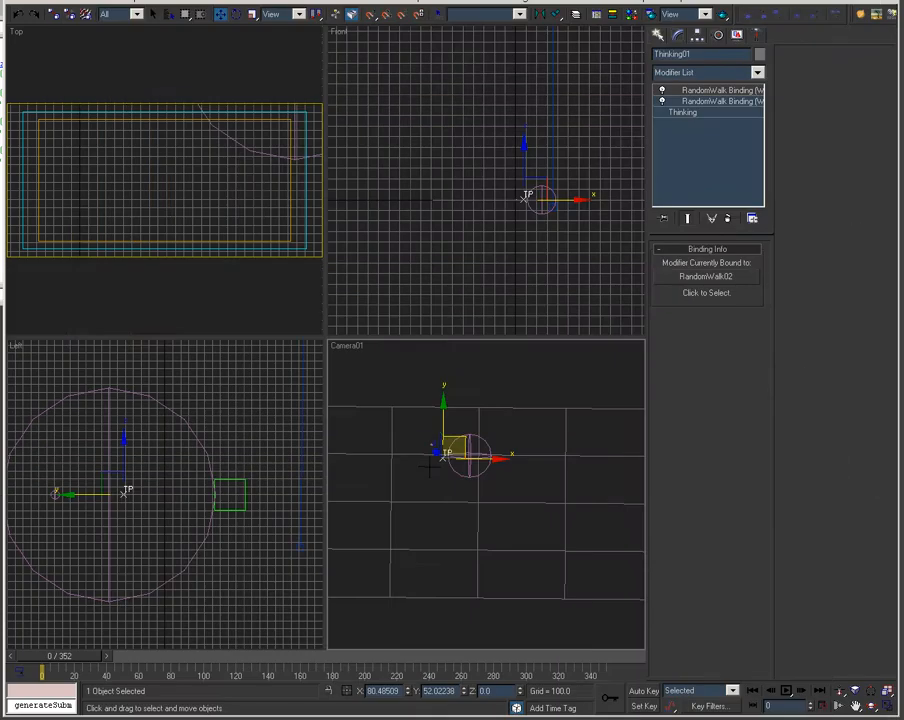
Scrub through the raindrop animation, check the Threshold settings in Drag and scrub on to frame 295.
drag(65, 664, 630, 678)
drag(560, 712, 641, 62)
click(84, 307)
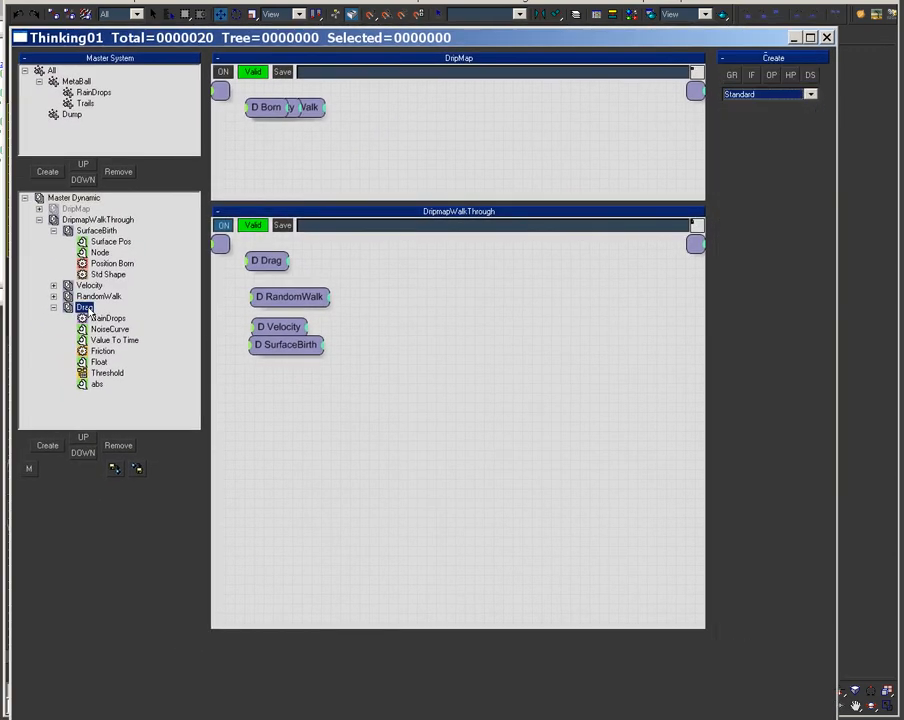
click(619, 243)
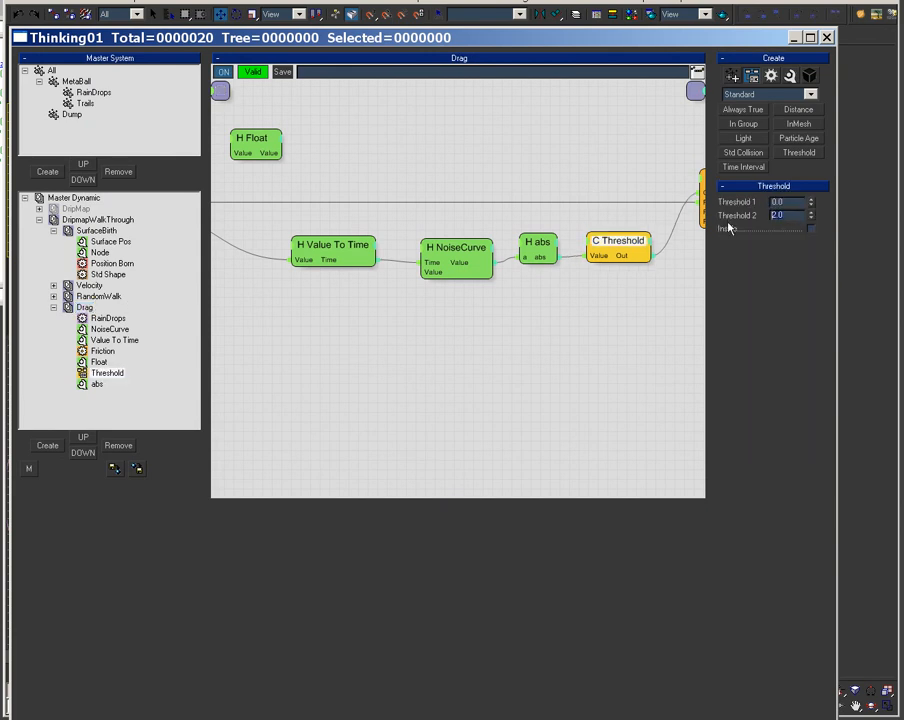
drag(585, 37, 420, 715)
drag(228, 668, 520, 672)
key(w)
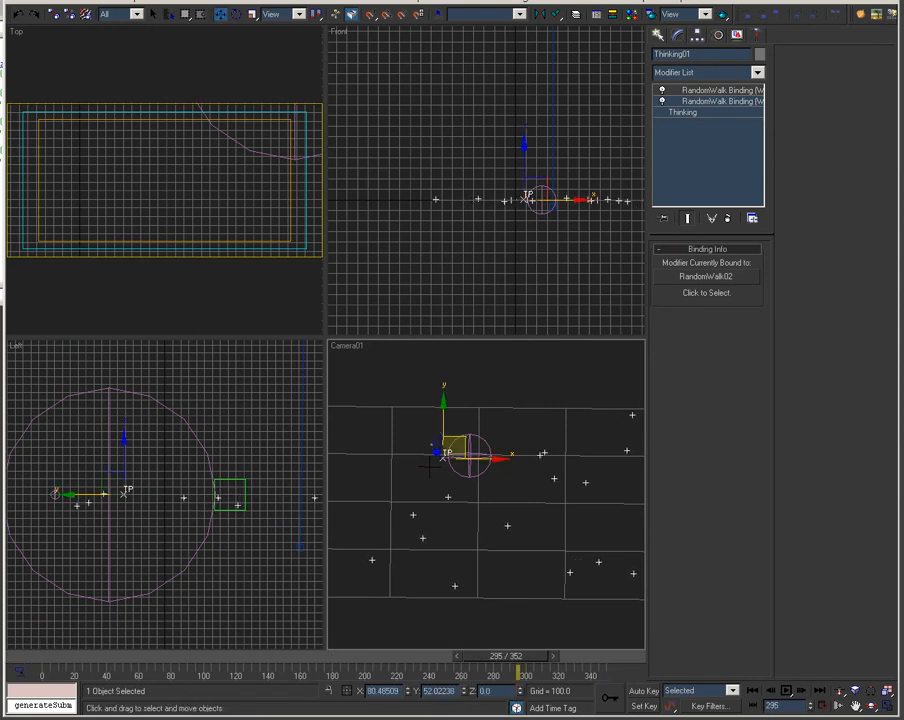
Disconnect Threshold from Friction's ON input and scrub to frame 301 to test constant friction.
drag(700, 715, 785, 20)
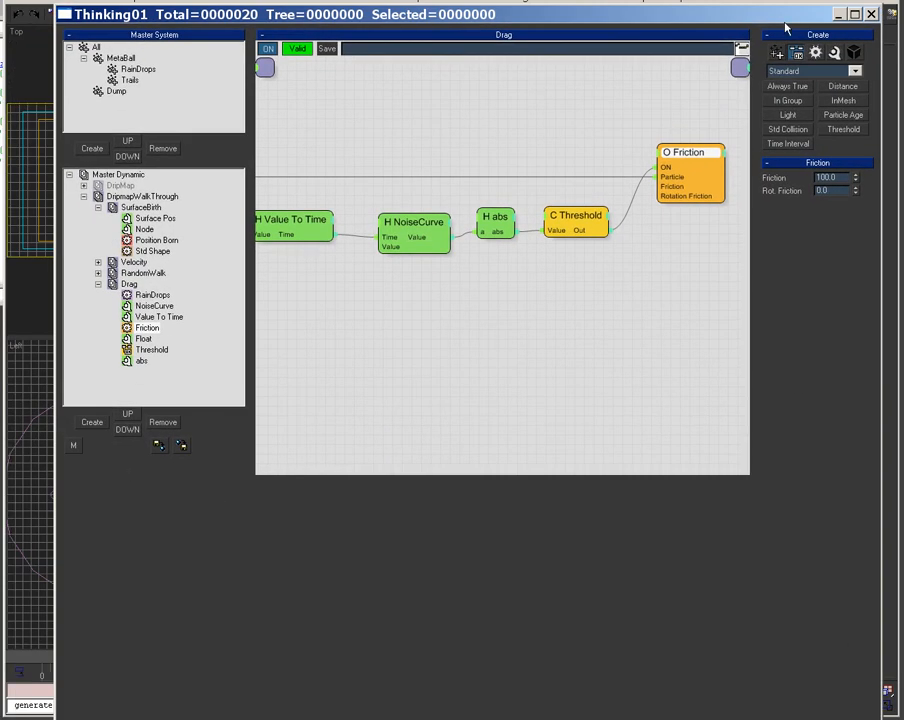
drag(663, 168, 674, 114)
drag(697, 22, 640, 712)
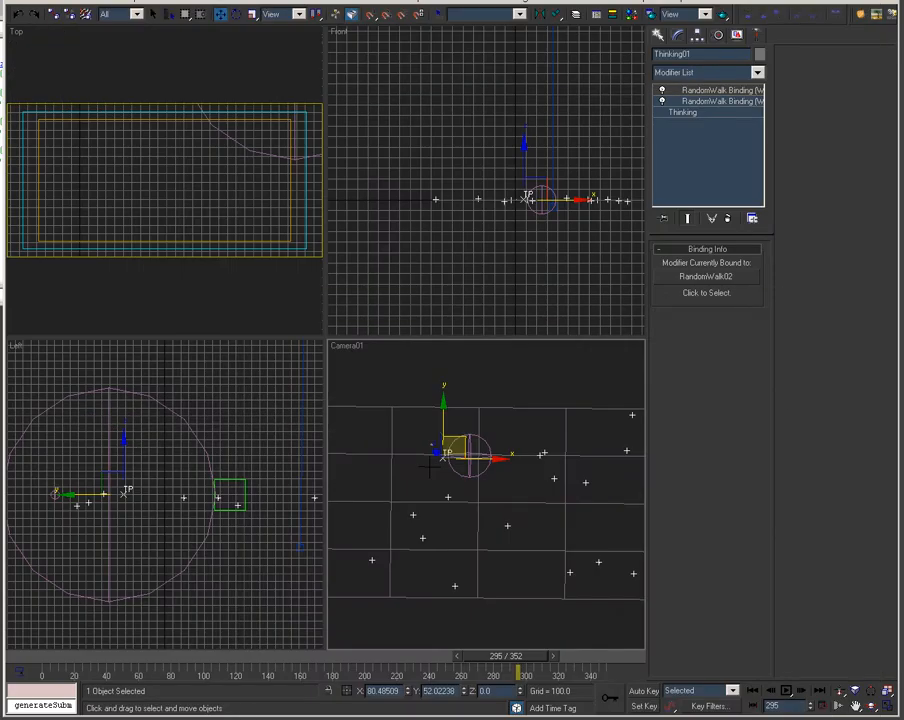
drag(77, 660, 535, 668)
key(w)
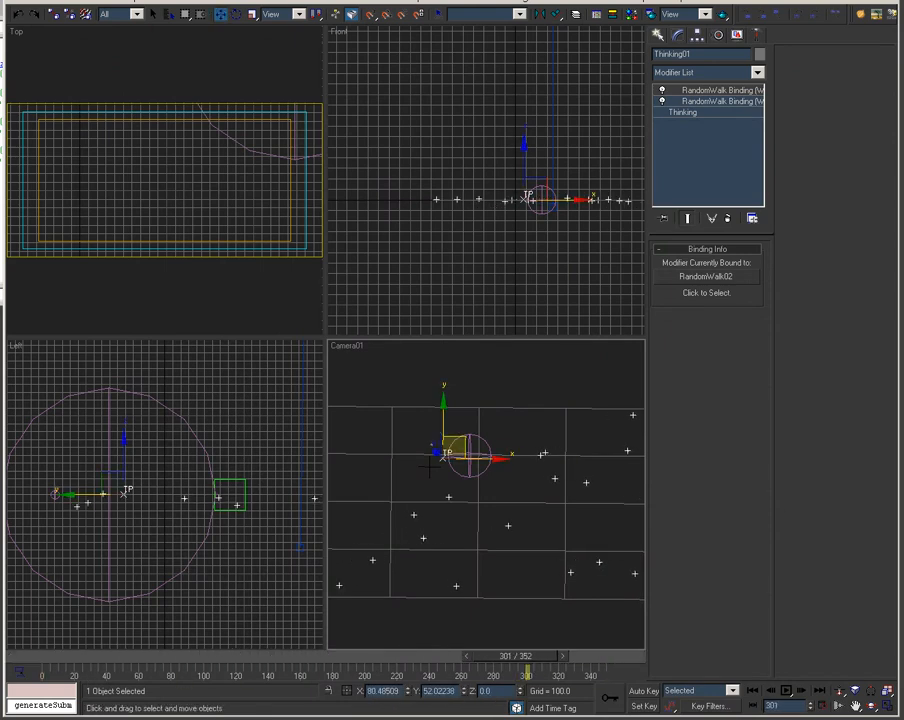
Look over the SurfaceBirth and Drag networks and add a standard Velocity operator to Drag.
drag(650, 715, 716, 22)
middle_drag(370, 317, 607, 332)
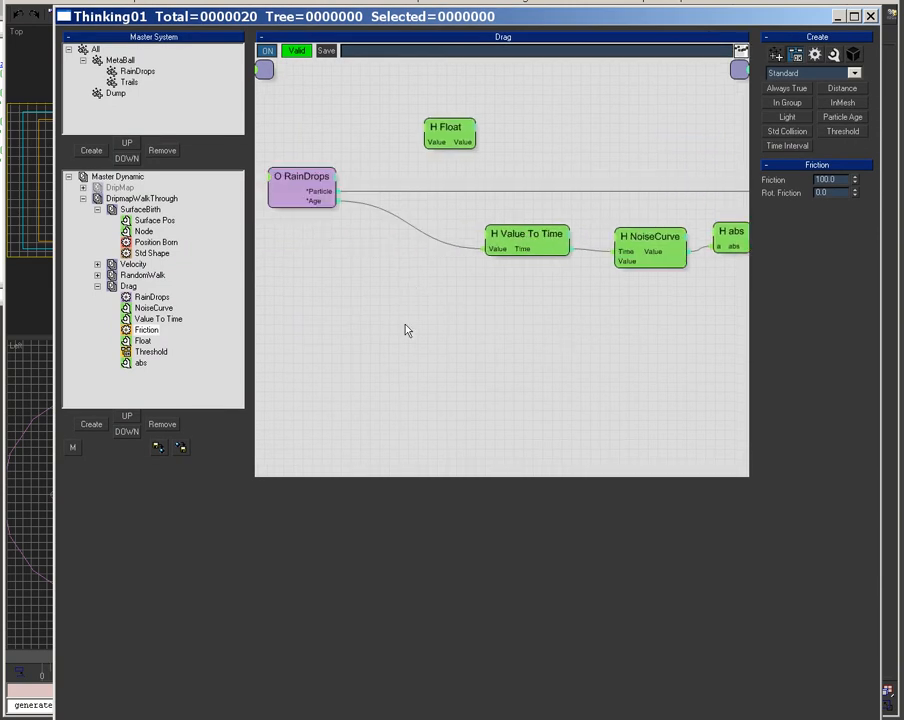
click(157, 242)
click(133, 264)
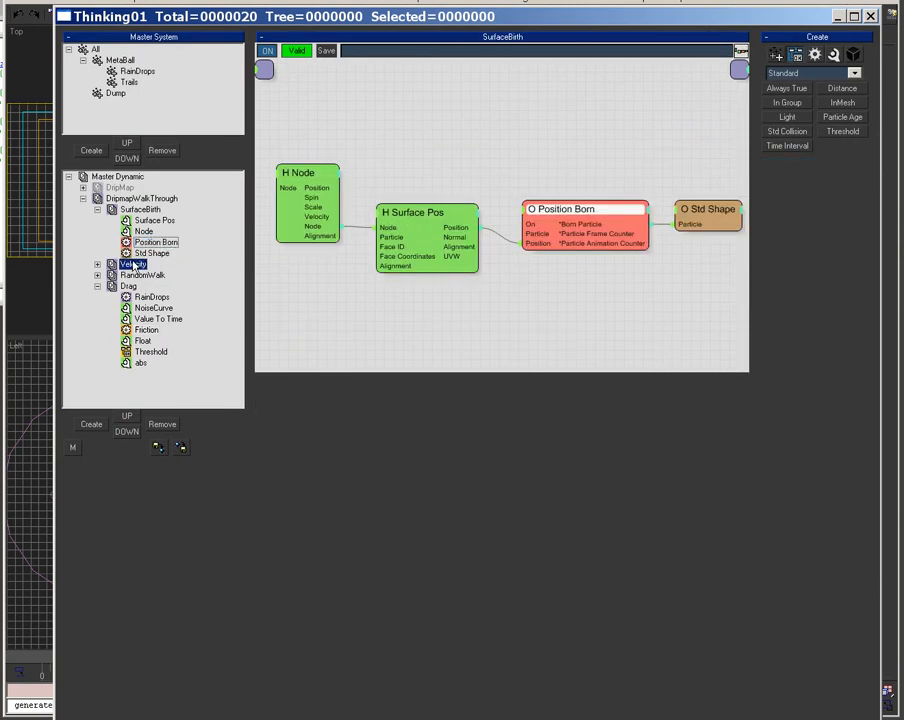
click(128, 286)
middle_drag(598, 313, 299, 326)
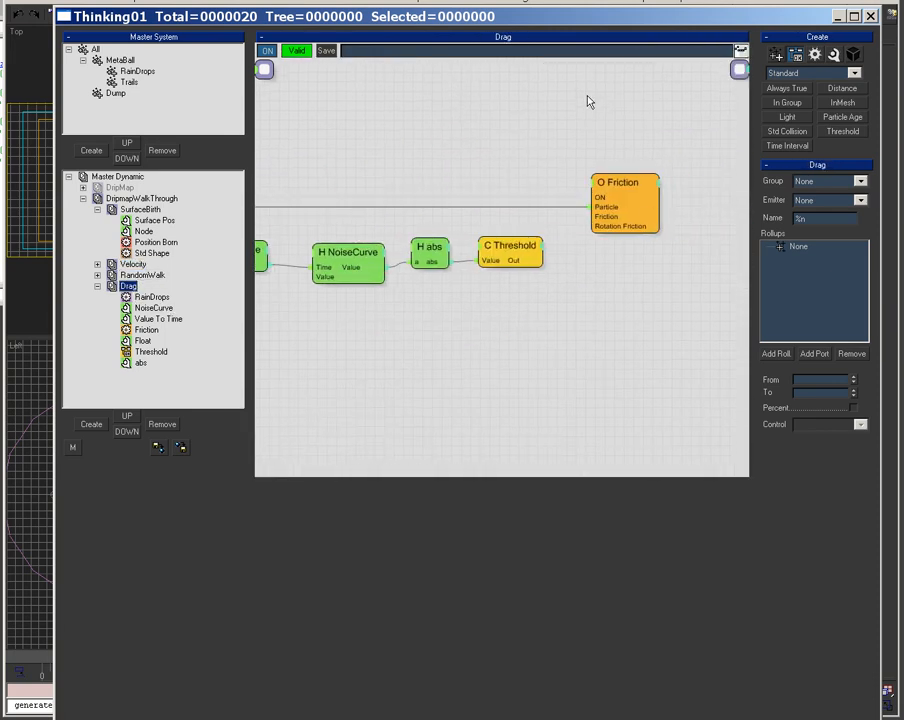
right_click(517, 96)
mouse_move(592, 136)
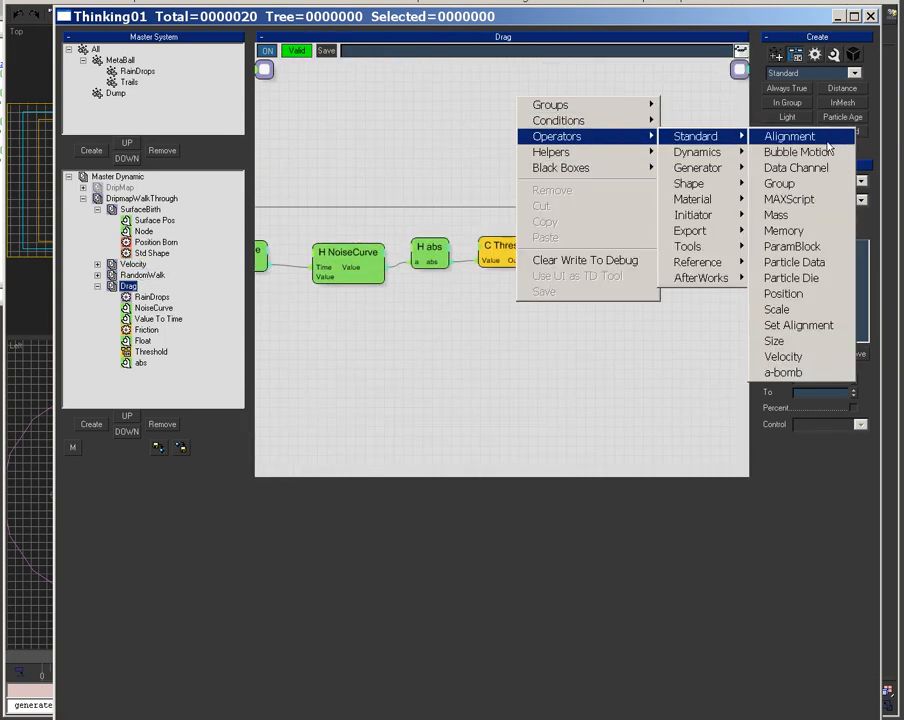
click(786, 362)
Move the new Velocity operator closer to RainDrops and wire RainDrops' Particle output into its Particle input.
middle_drag(540, 197, 626, 261)
drag(703, 168, 393, 187)
middle_drag(375, 257, 552, 253)
drag(556, 196, 285, 265)
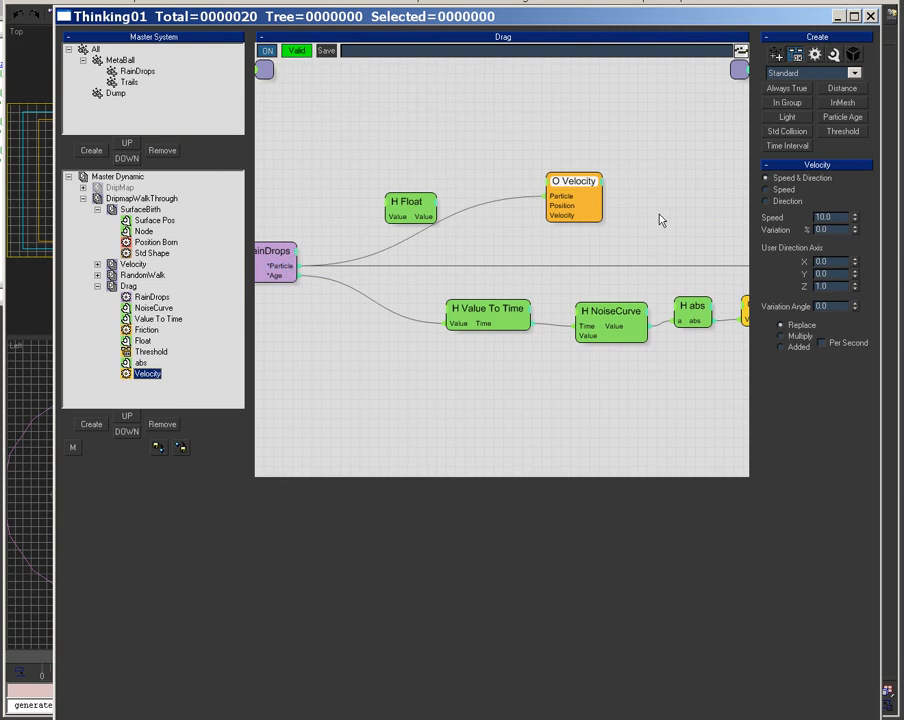
Switch the Velocity operator to Speed mode with a speed of 0.0 and place it above Friction.
click(784, 191)
double_click(842, 214)
middle_drag(594, 272, 368, 262)
drag(358, 198, 657, 195)
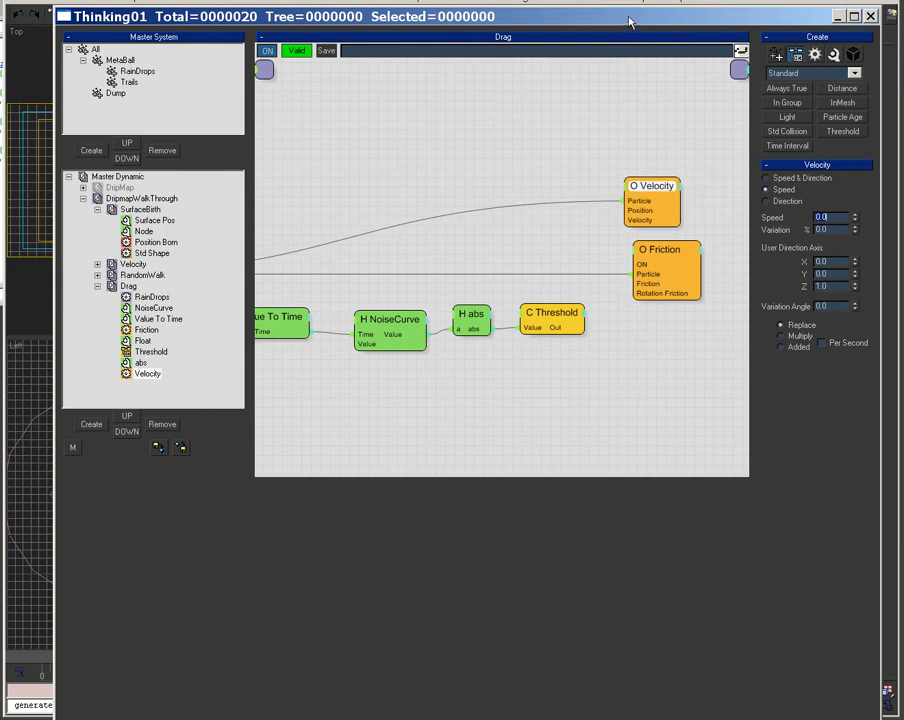
Remove the Friction operator and scrub the animation to check the Velocity operator's effect on the raindrops.
click(670, 250)
right_click(670, 250)
click(620, 479)
drag(610, 10, 300, 717)
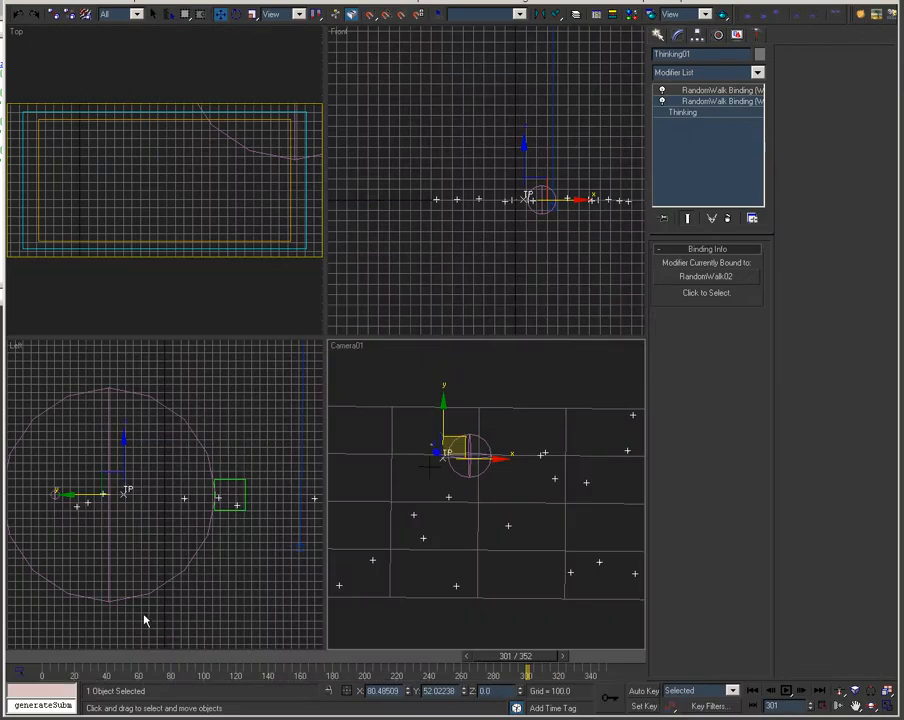
drag(76, 663, 420, 663)
Move Velocity farther along, expose its ON input and wire Threshold's Out into it.
drag(400, 717, 669, 0)
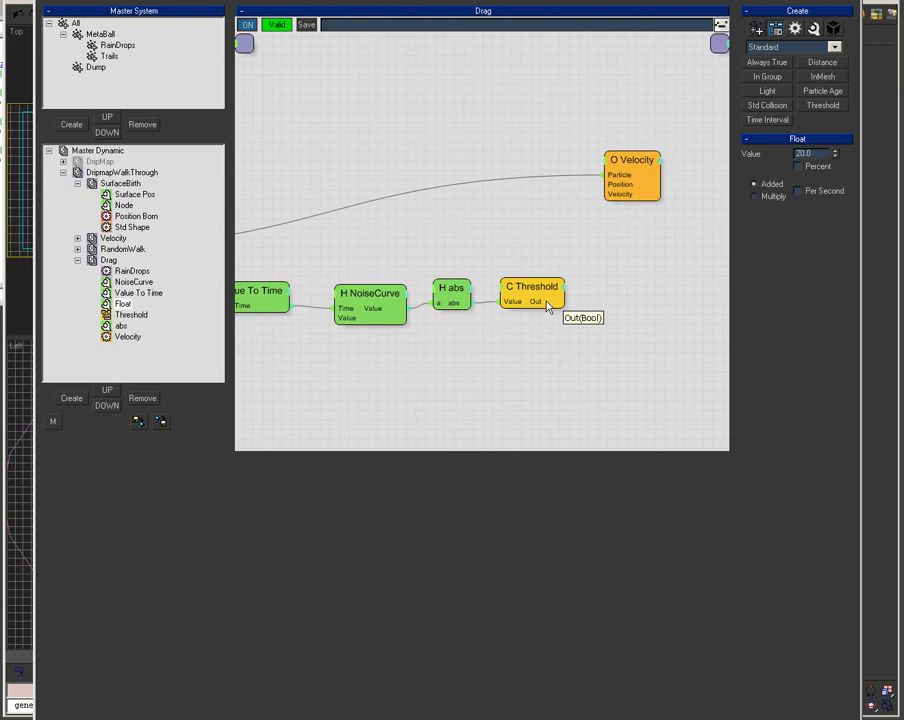
drag(632, 166, 676, 171)
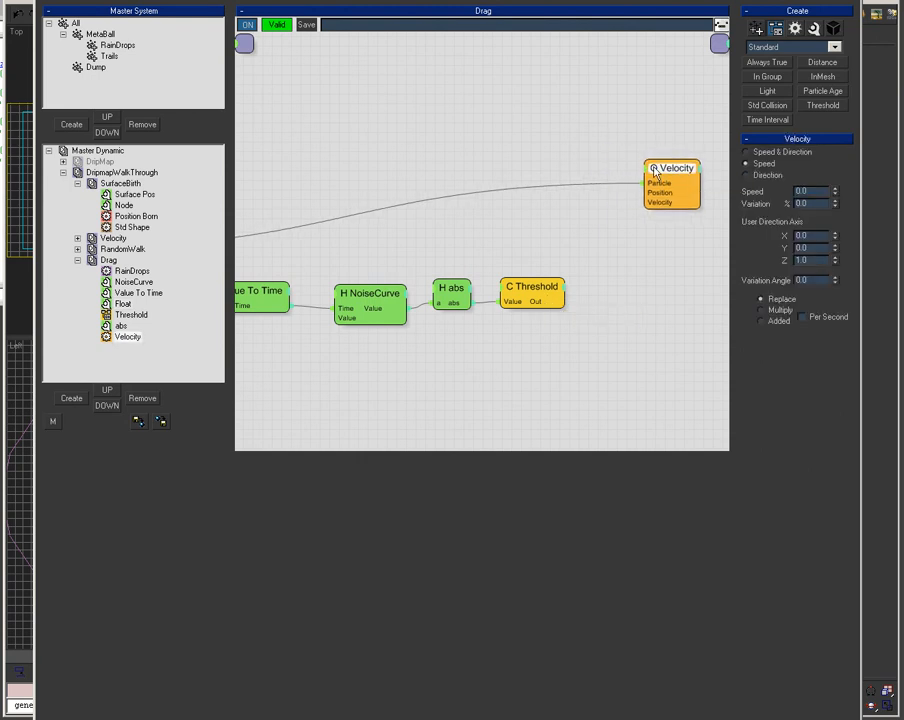
right_click(649, 173)
click(610, 177)
drag(540, 303, 645, 184)
Scrub to frame 352 to review the raindrops with the threshold-driven velocity stop.
drag(602, 2, 310, 717)
drag(74, 658, 765, 657)
key(w)
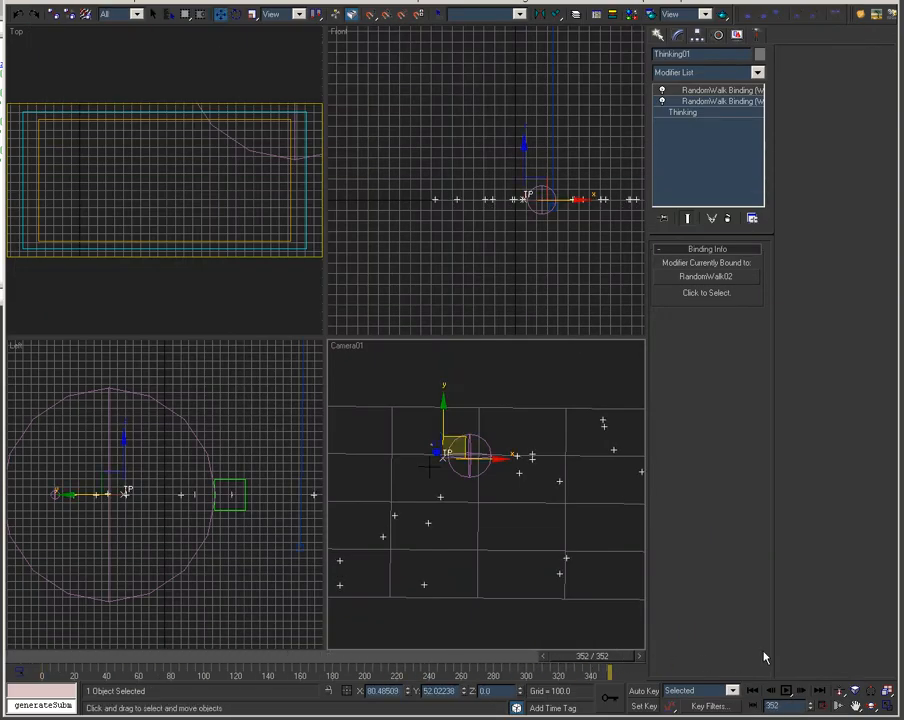
Set Threshold 2 of the Threshold condition to 3.0 and scrub the animation to check the motion.
drag(440, 716, 624, 9)
click(582, 291)
text(3.0)
drag(733, 2, 450, 714)
drag(59, 663, 609, 672)
key(w)
Expose the Velocity output on the RainDrops group and shift the node up slightly.
drag(418, 715, 697, 1)
middle_drag(413, 247, 618, 243)
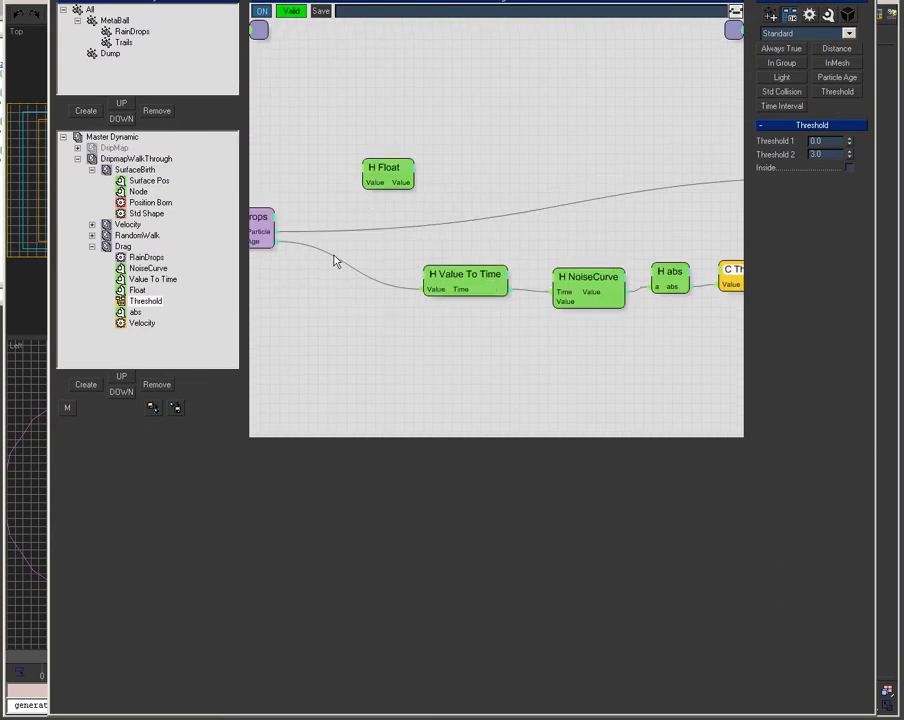
middle_drag(370, 253, 500, 261)
click(399, 224)
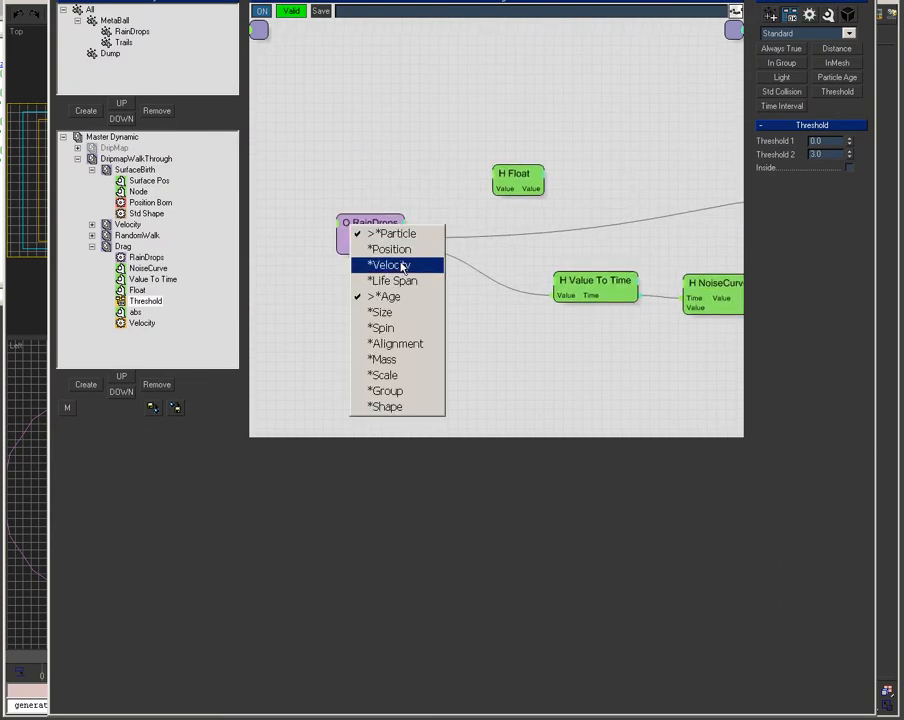
click(398, 265)
drag(388, 238, 381, 219)
Move Float out of the way, add the vGetMagnitude vector black box and place it above Value To Time.
drag(530, 176, 460, 80)
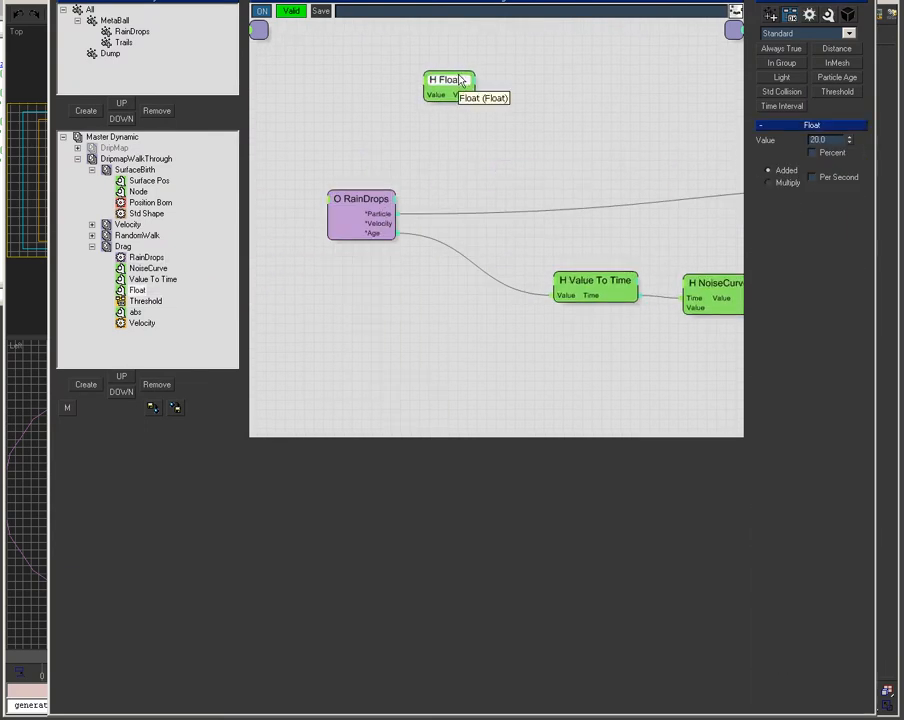
right_click(457, 124)
mouse_move(585, 195)
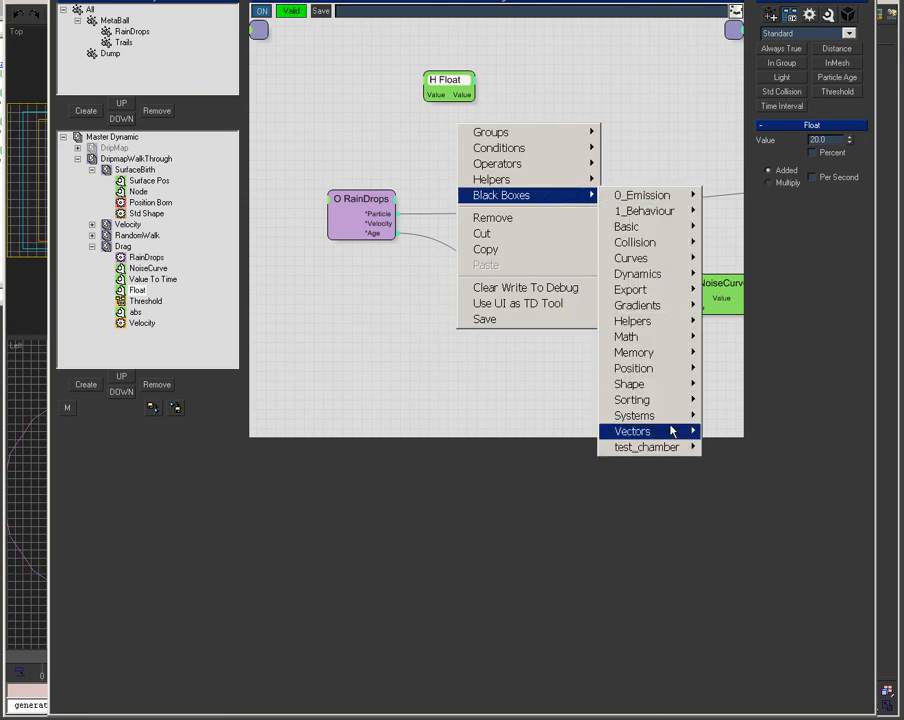
mouse_move(676, 433)
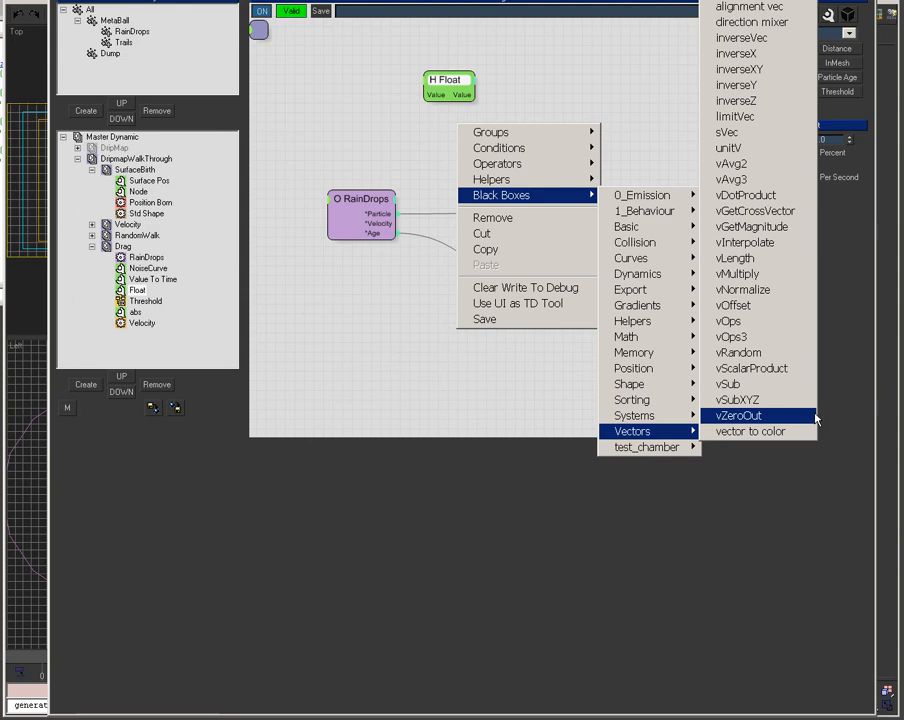
click(786, 227)
drag(558, 137, 588, 238)
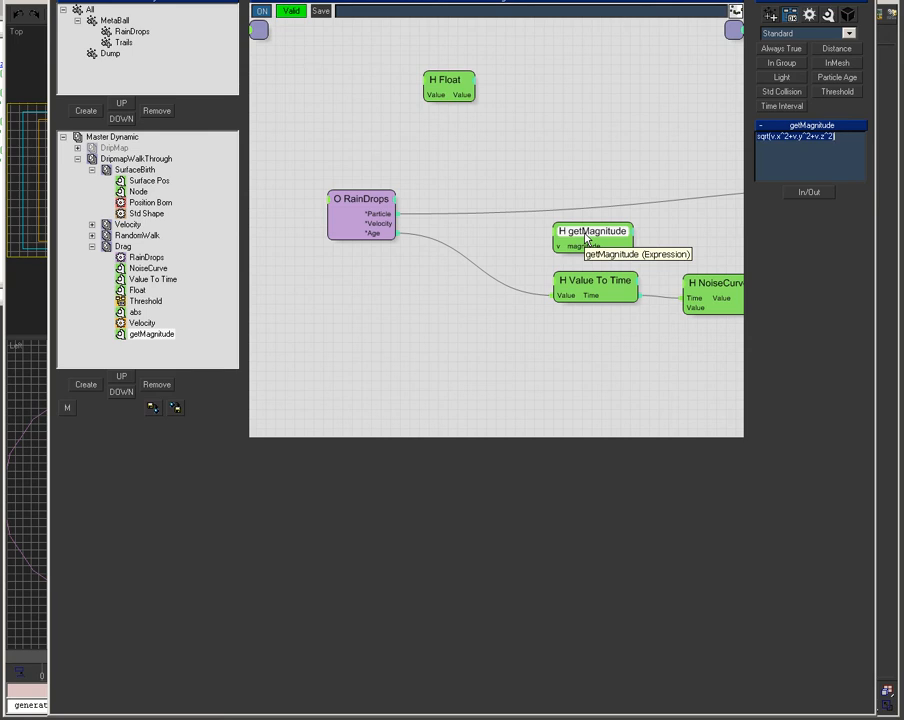
Connect the RainDrops Velocity output to getMagnitude's v input and place getMagnitude above abs.
middle_drag(482, 317, 417, 387)
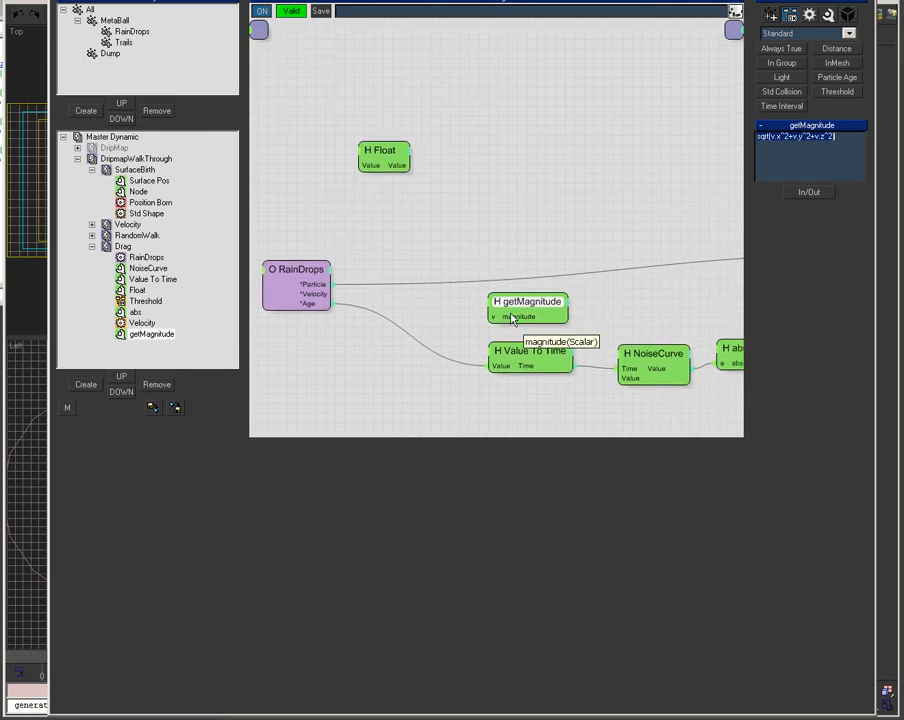
drag(308, 303, 320, 298)
middle_drag(582, 390, 328, 391)
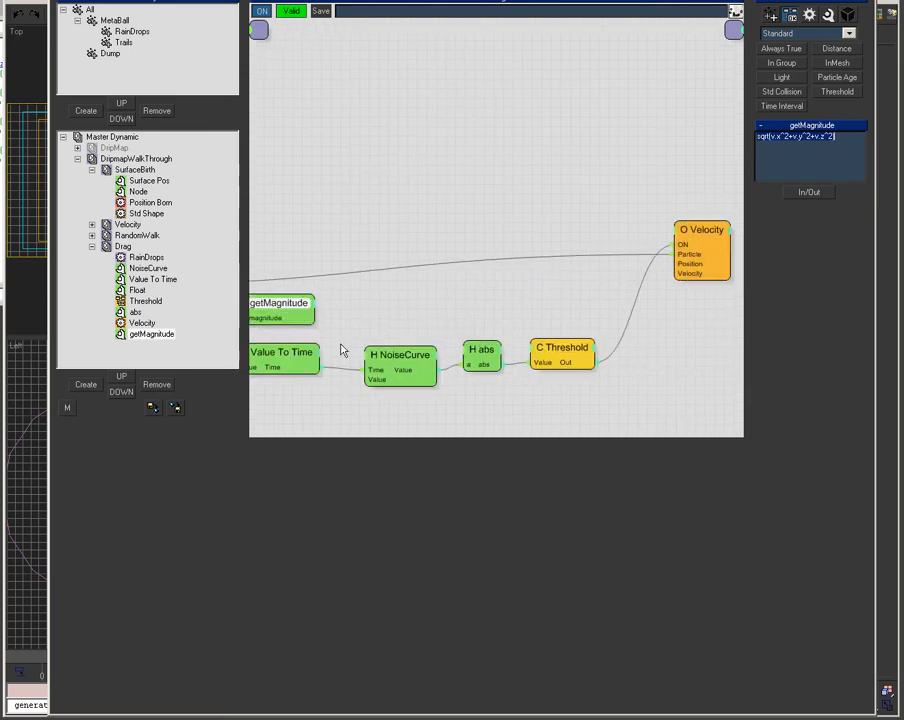
drag(287, 312, 466, 306)
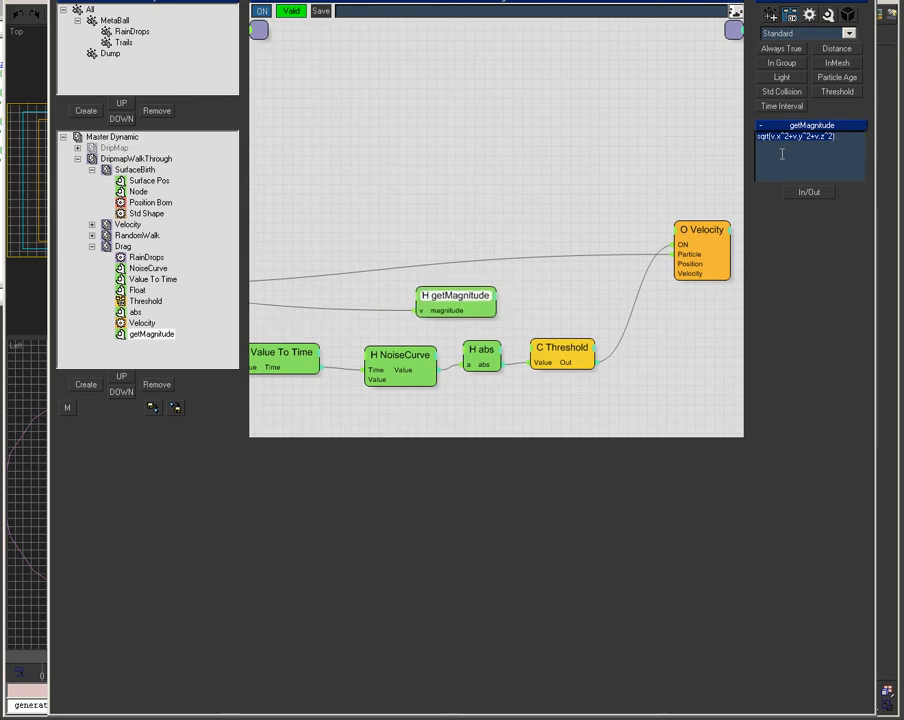
Remove the getMagnitude node from the Drag network.
key(BackSpace)
right_click(432, 296)
click(436, 530)
Add a vGetMagnitude vector black box above Value To Time and wire the RainDrops Velocity output into it.
middle_drag(458, 197, 659, 167)
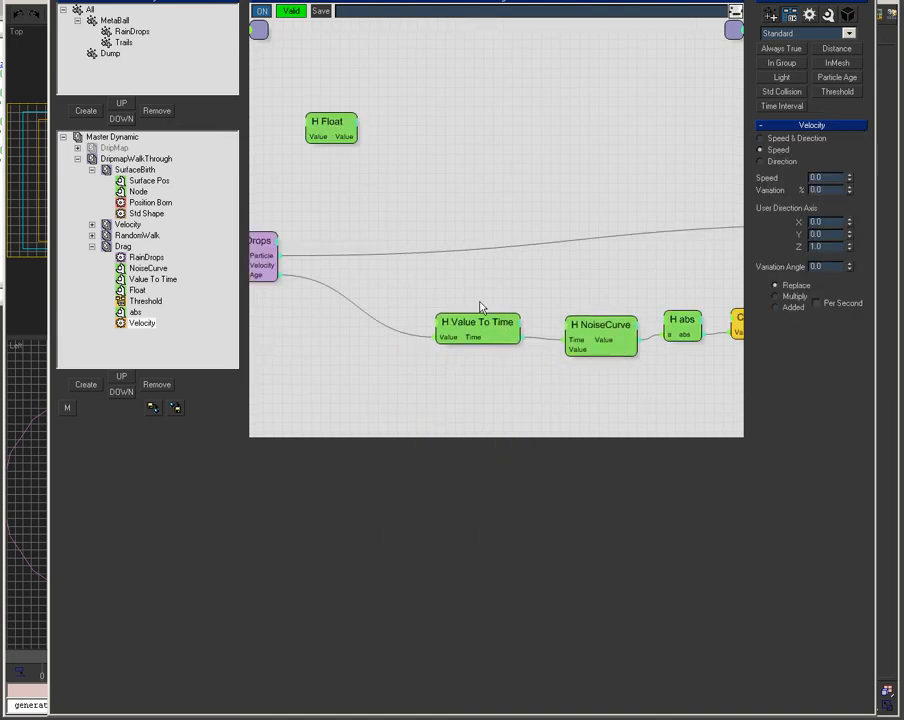
right_click(430, 262)
mouse_move(546, 334)
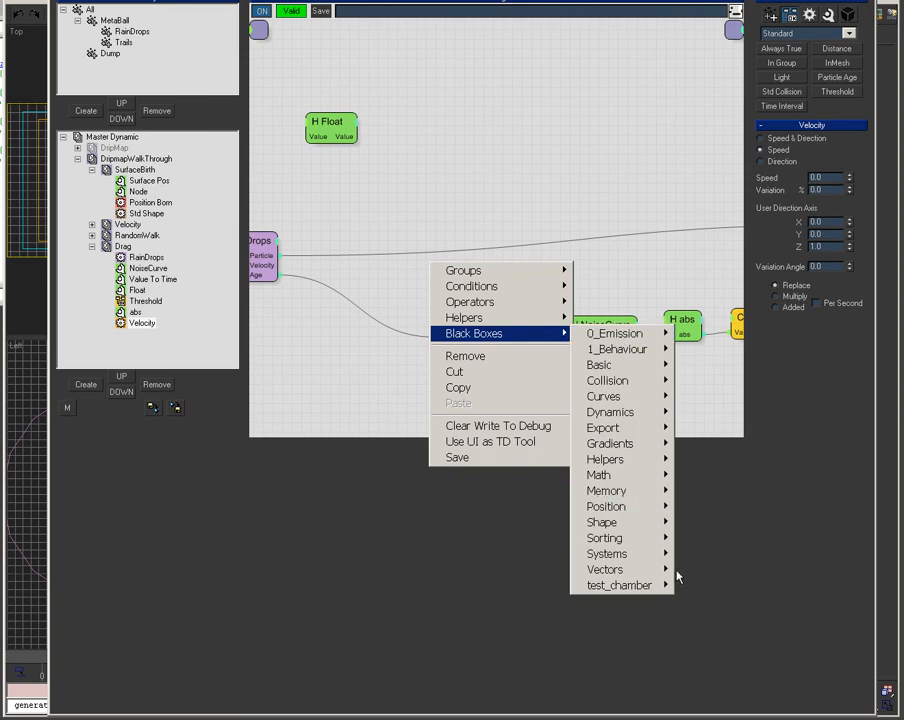
mouse_move(668, 570)
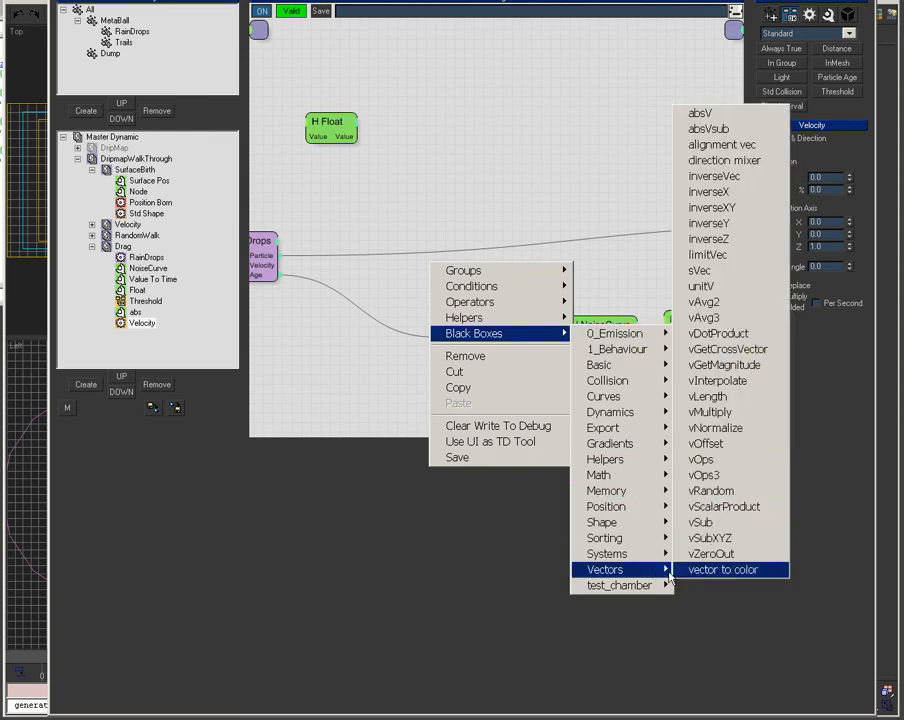
click(725, 365)
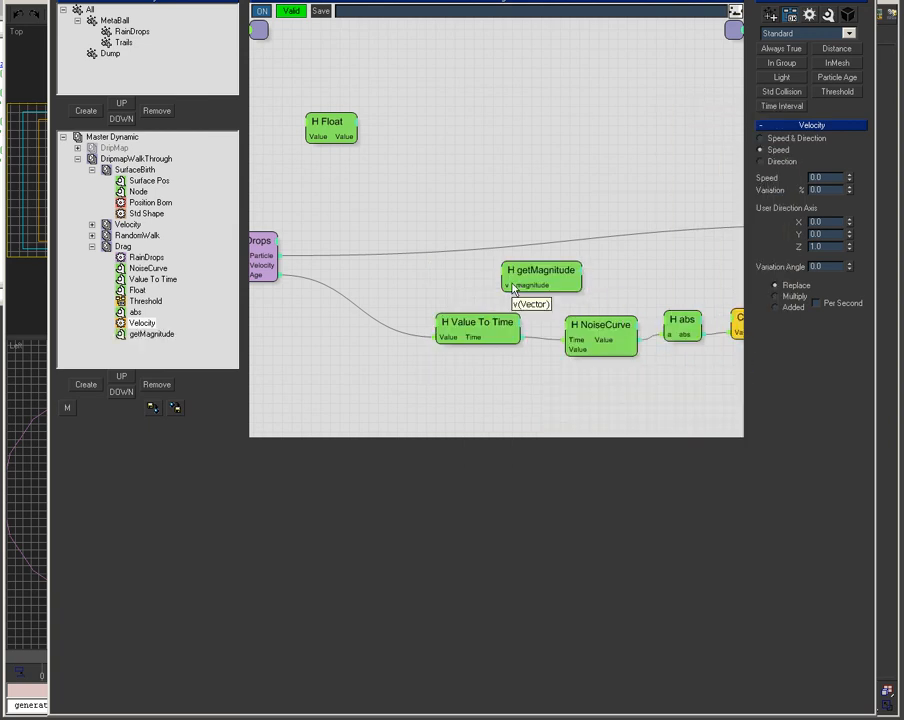
drag(506, 286, 268, 265)
click(563, 272)
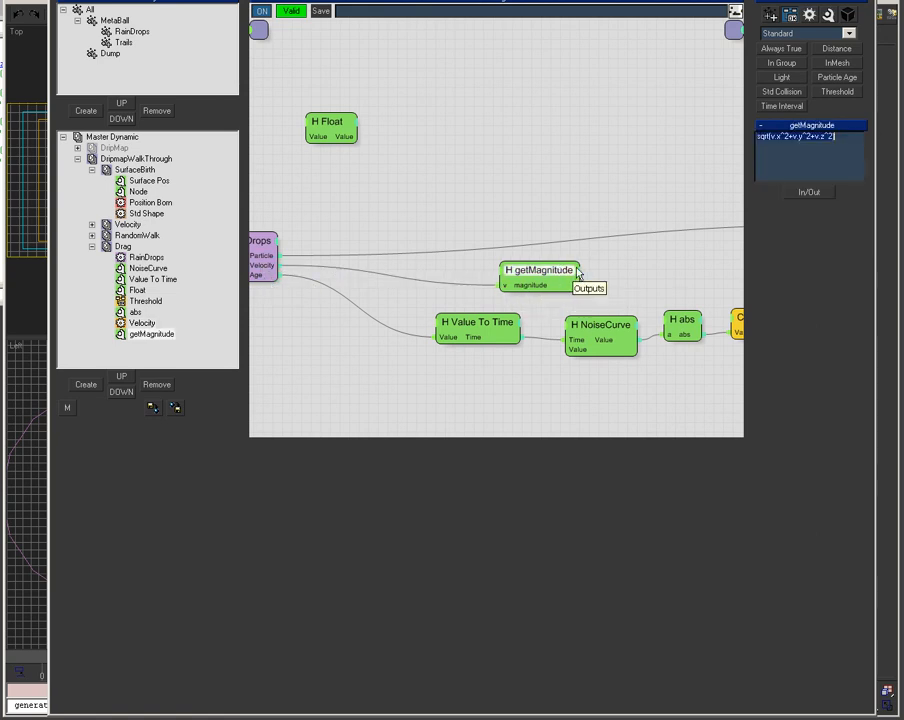
Expose the Speed input on the Velocity operator.
middle_drag(608, 266, 443, 286)
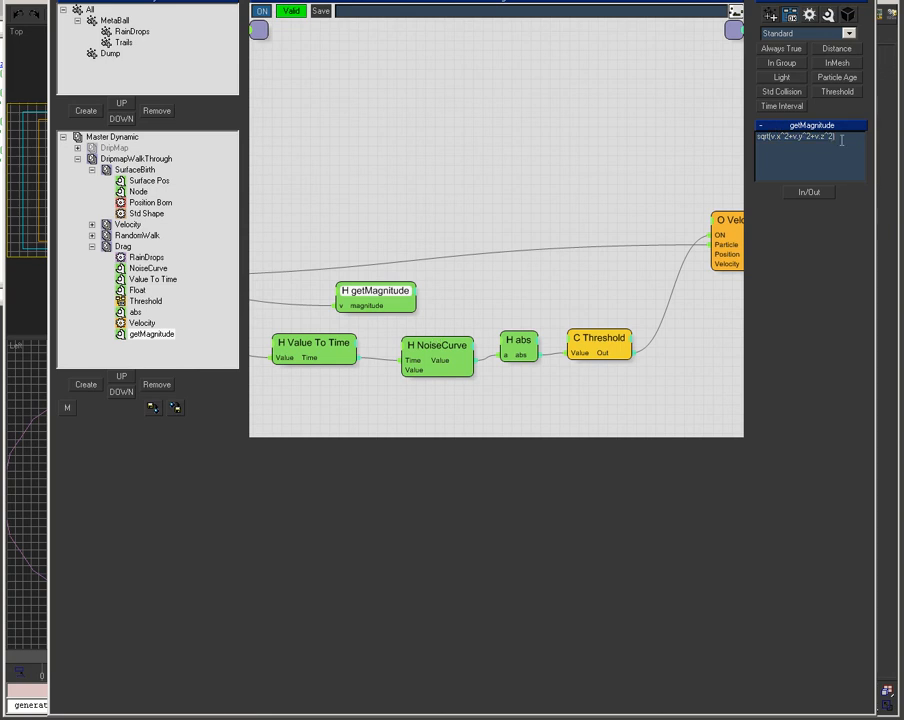
click(712, 228)
click(698, 335)
Add a Float helper that multiplies getMagnitude's output by 0.2 and wire its result into the Velocity operator's Speed input.
right_click(390, 265)
mouse_move(480, 322)
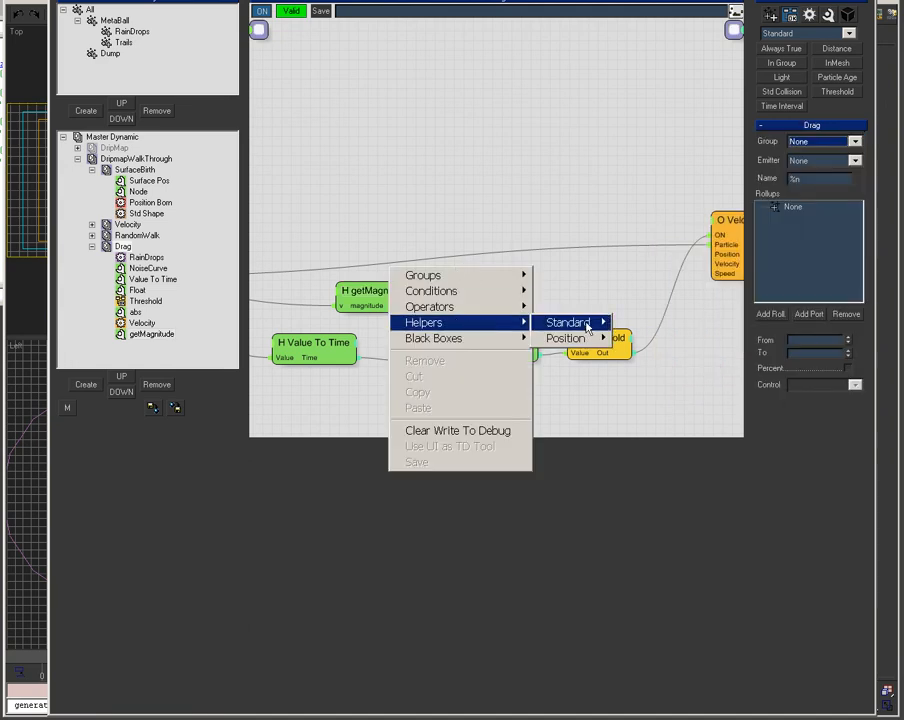
mouse_move(598, 322)
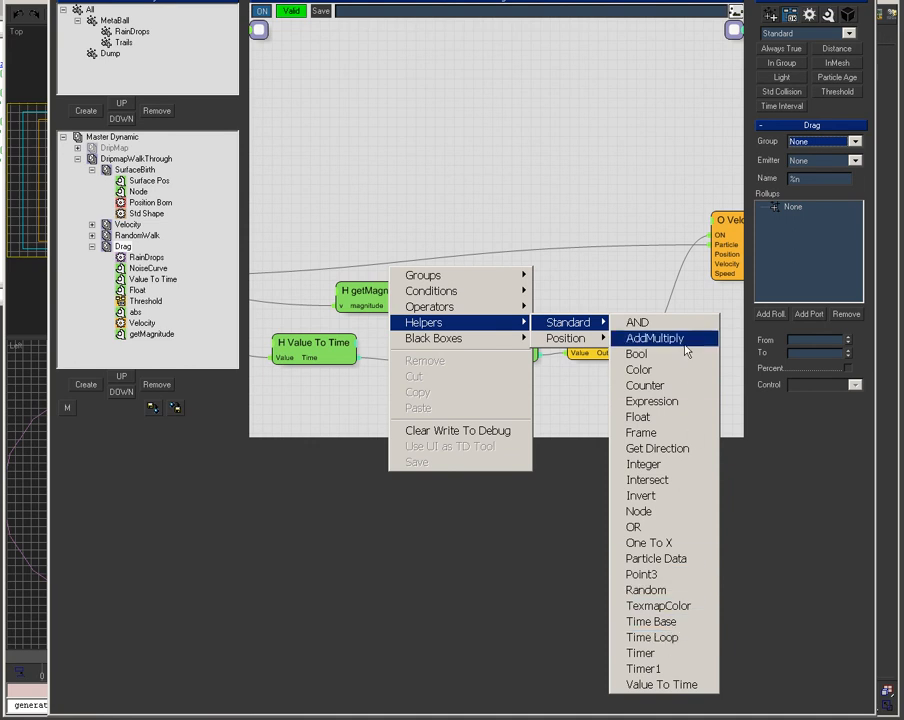
click(648, 423)
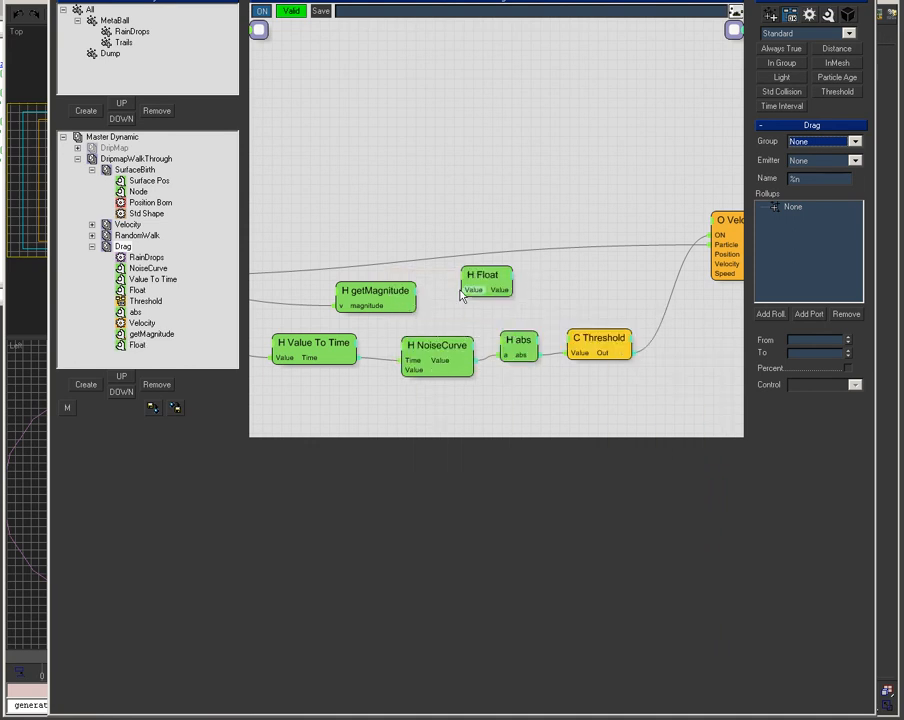
click(490, 278)
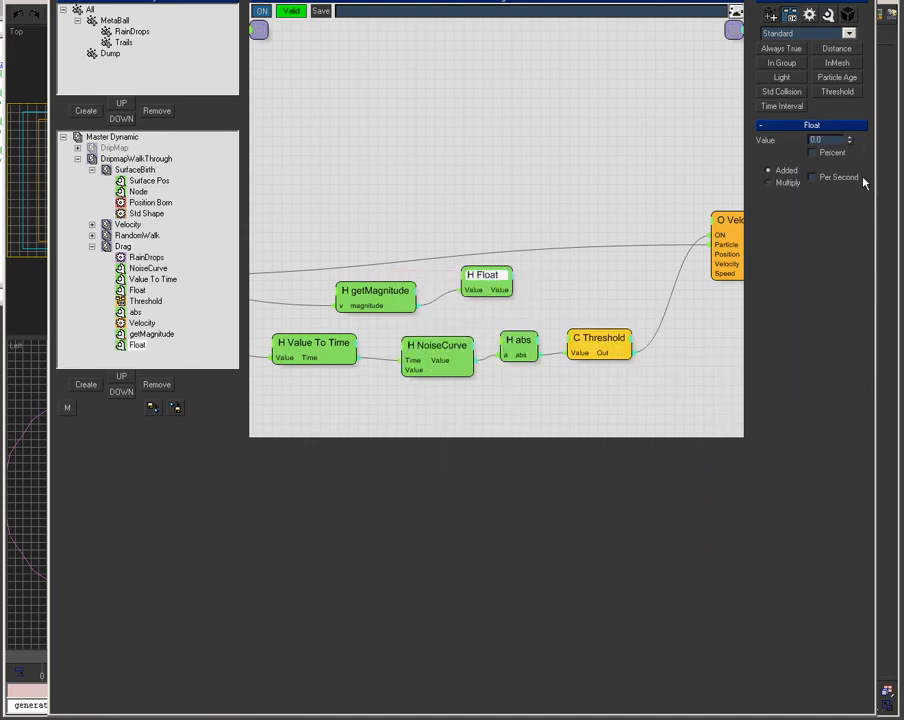
double_click(813, 139)
drag(511, 289, 722, 275)
Move Velocity to the end of the Drag order and scrub the animation to check the slowed raindrops.
drag(142, 323, 137, 350)
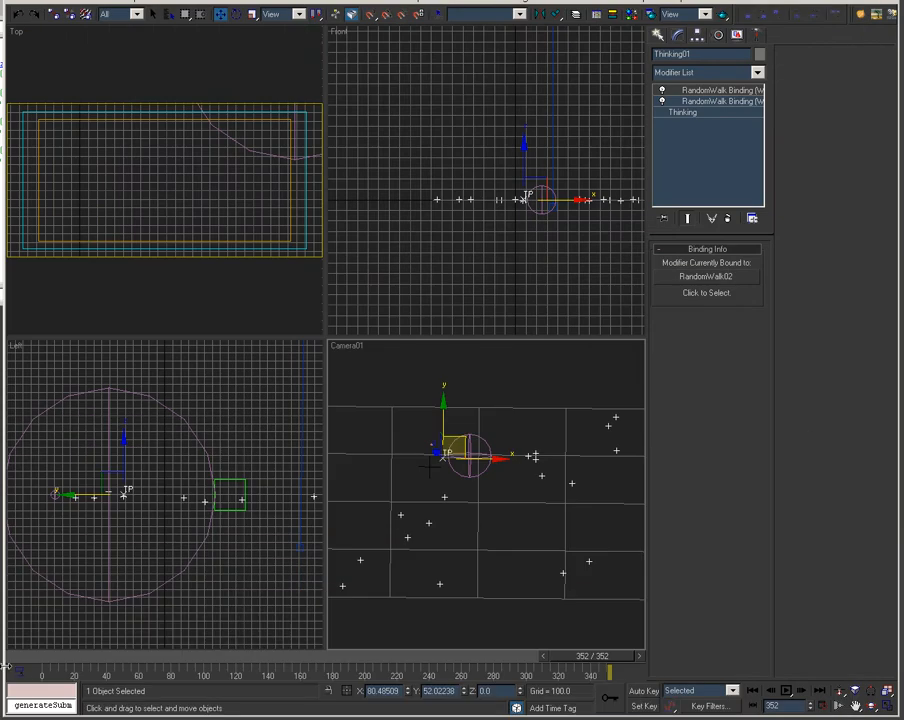
drag(5, 667, 610, 655)
key(w)
click(480, 711)
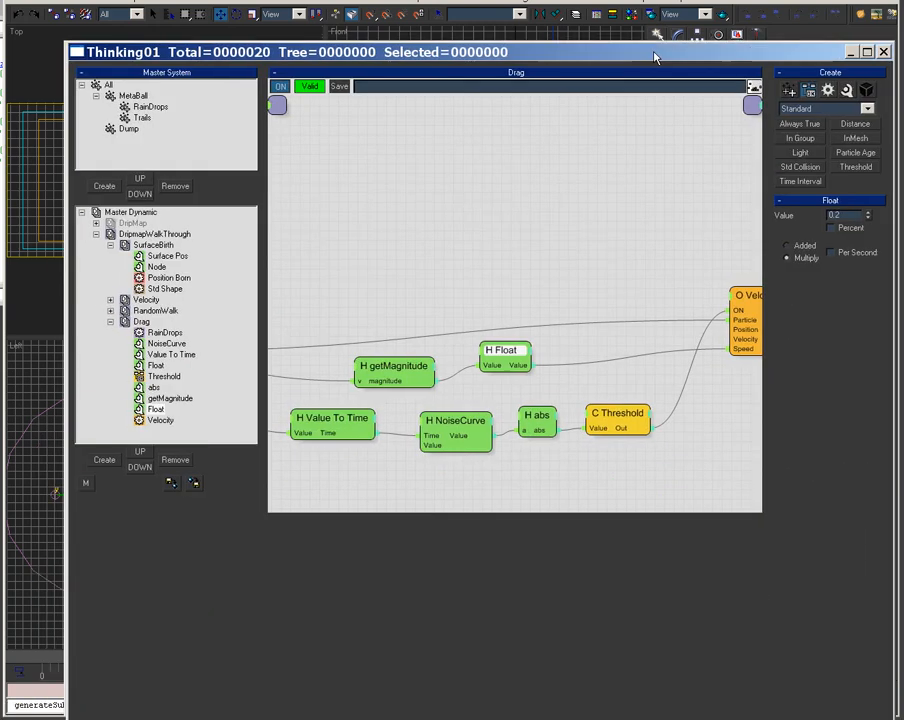
Tidy the Drag network by moving both rows, from Value To Time to Threshold and getMagnitude to Float, closer to RainDrops.
drag(650, 57, 649, 14)
middle_drag(400, 444, 559, 422)
middle_drag(464, 420, 542, 418)
drag(562, 356, 464, 354)
drag(693, 356, 572, 352)
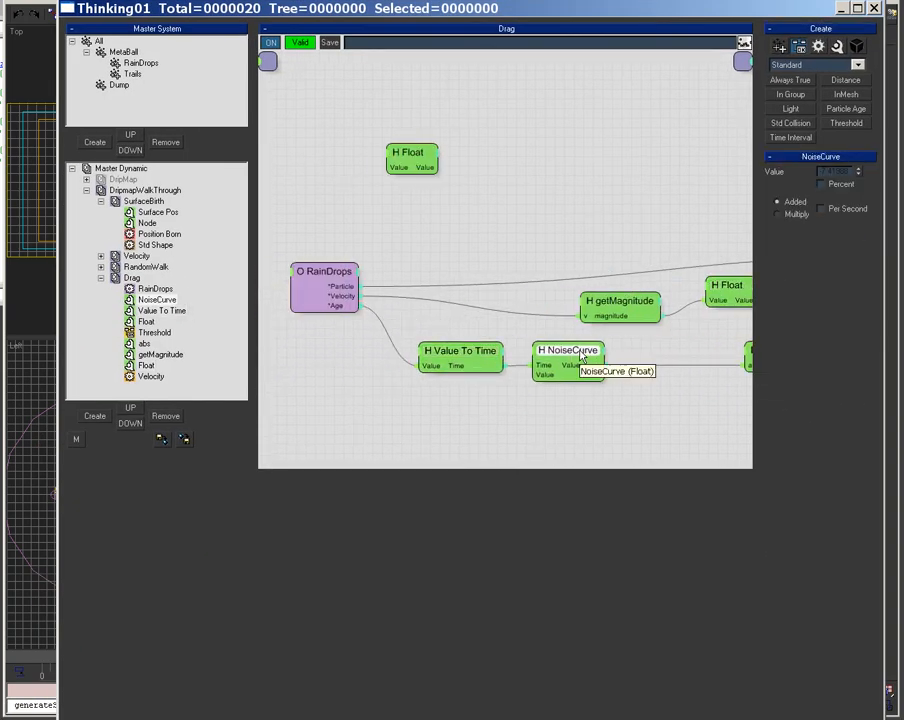
middle_drag(694, 405, 534, 410)
click(588, 356)
drag(588, 356, 496, 356)
drag(662, 356, 572, 366)
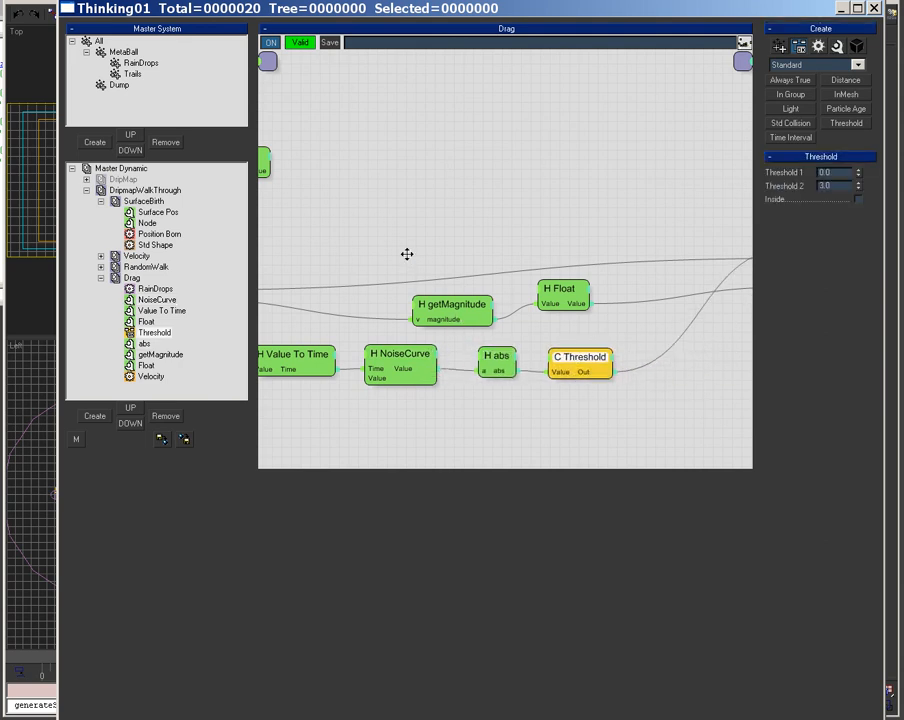
middle_drag(405, 260, 498, 287)
drag(515, 328, 404, 324)
drag(650, 312, 560, 325)
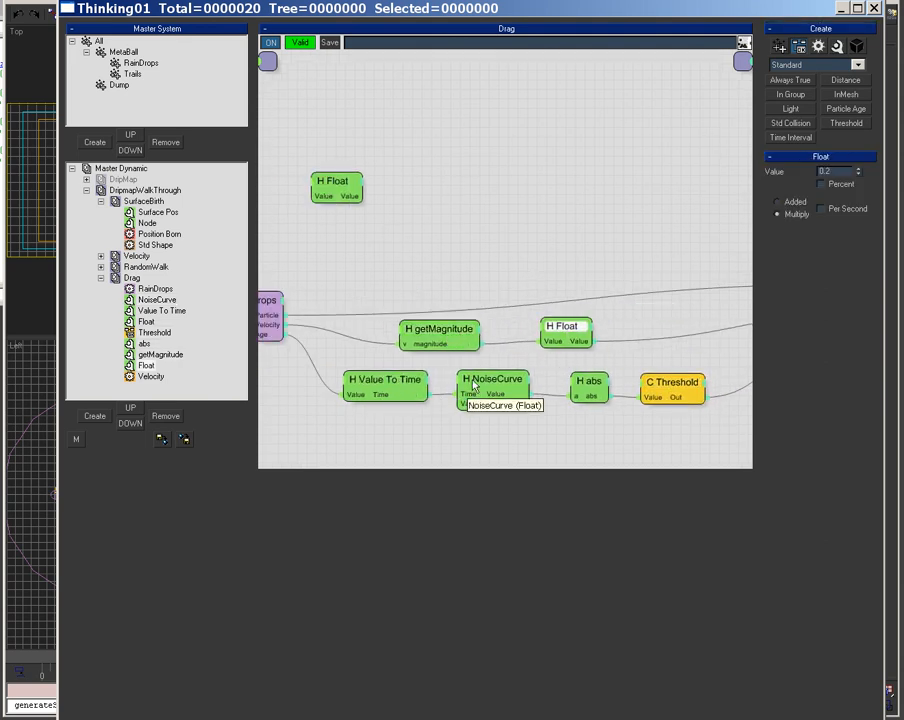
Show the Value To Time parameters in Track View and display the NoiseCurve Value track.
click(475, 385)
right_click(840, 173)
click(582, 382)
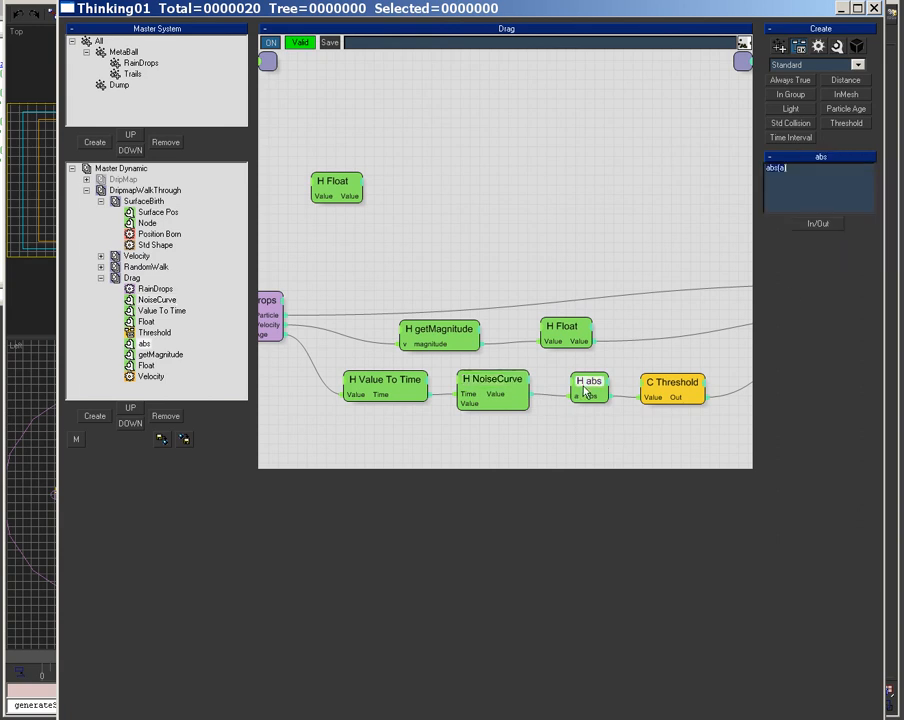
click(383, 390)
right_click(741, 173)
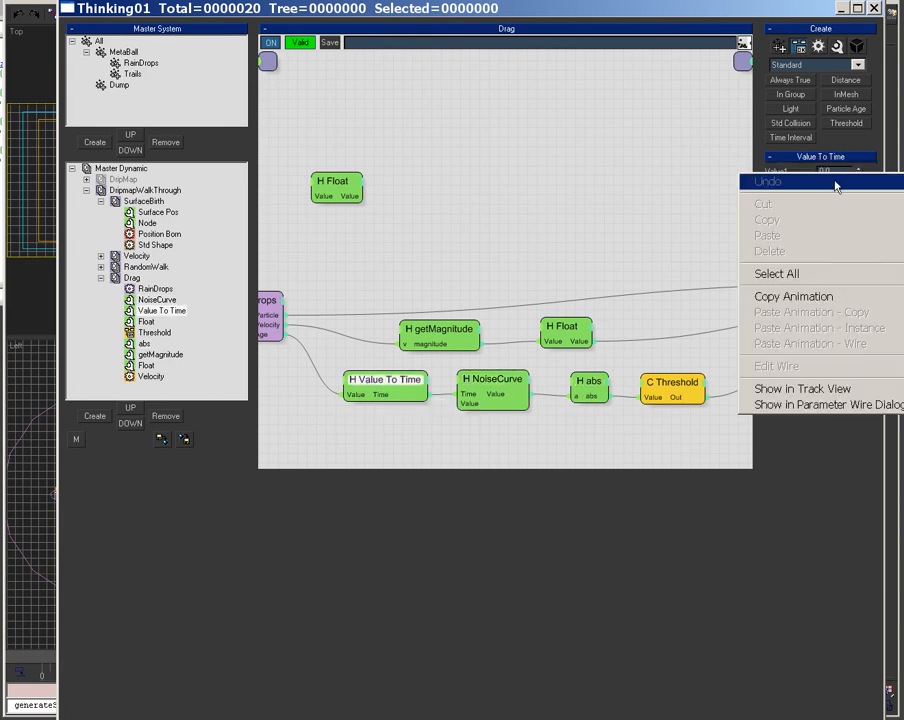
click(852, 389)
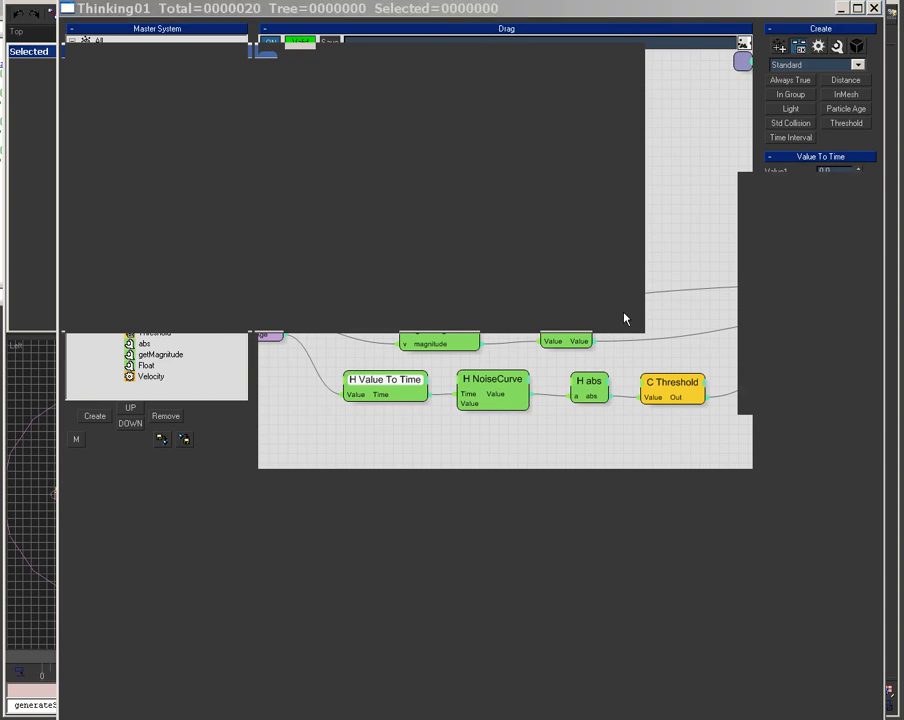
drag(87, 215, 121, 241)
click(90, 138)
click(38, 139)
Examine how the NoiseCurve Value track varies within and beyond the animation range, and put Track View away.
middle_drag(371, 168, 412, 233)
scroll(432, 222, down, 3)
scroll(478, 226, down, 3)
middle_drag(482, 220, 567, 196)
scroll(470, 218, up, 1)
scroll(249, 195, down, 4)
scroll(434, 182, up, 2)
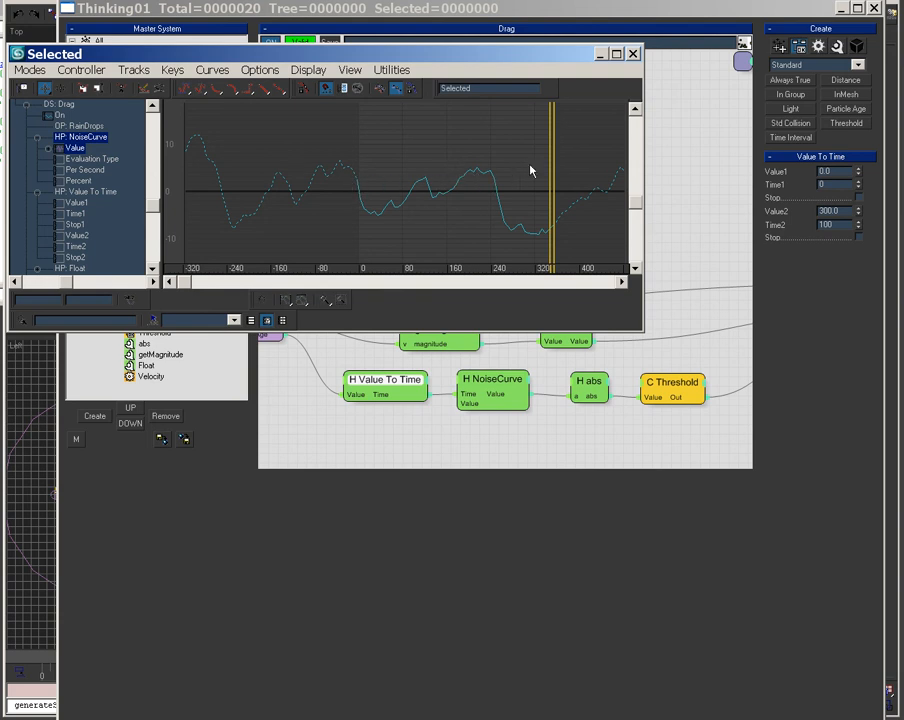
drag(564, 56, 590, 310)
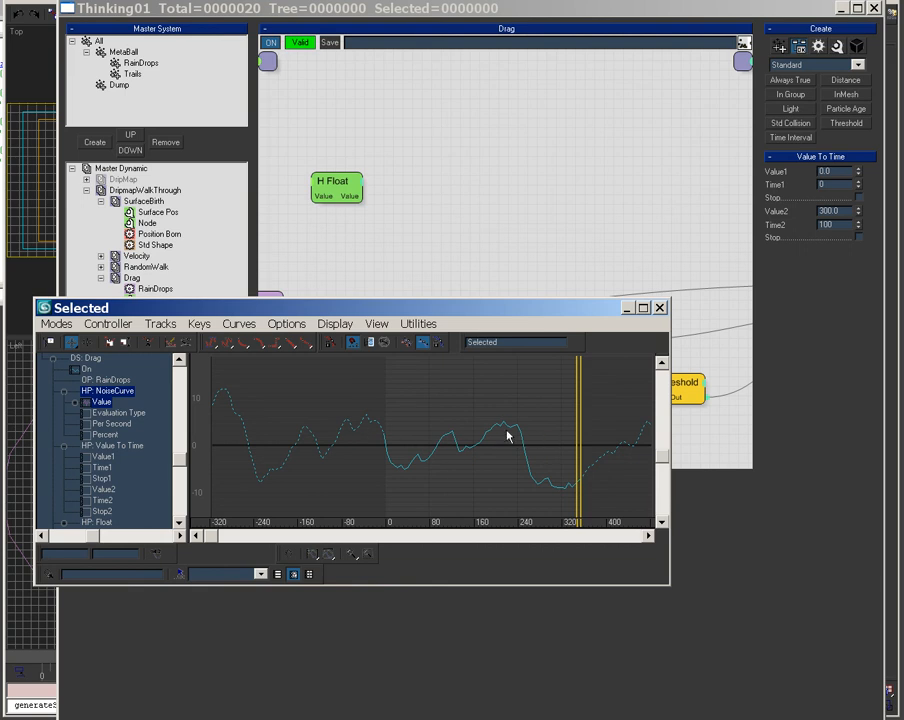
click(627, 308)
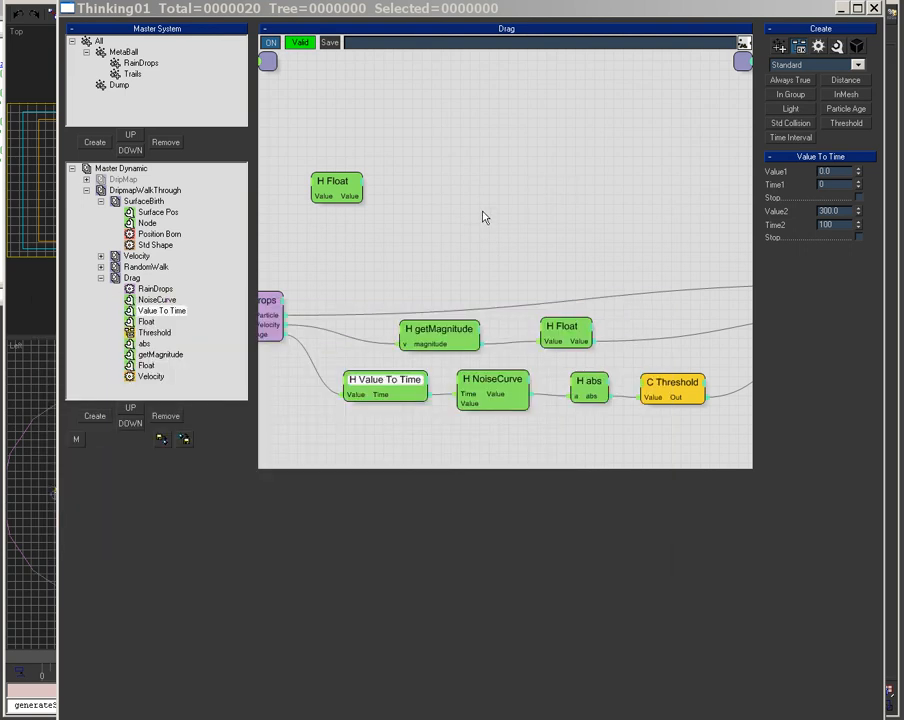
Return the timeline to frame 0 and move RainDrops away from Value To Time to make room in the network.
drag(551, 12, 470, 712)
mouse_move(60, 656)
mouse_down()
mouse_move(52, 657)
mouse_move(301, 658)
mouse_move(390, 674)
mouse_move(576, 678)
mouse_move(187, 670)
mouse_move(313, 659)
mouse_move(490, 667)
mouse_move(50, 662)
mouse_up()
drag(388, 717, 583, 26)
middle_drag(418, 281, 485, 217)
drag(384, 252, 340, 250)
middle_drag(396, 264, 512, 238)
drag(455, 233, 400, 228)
Add a Float helper above RainDrops and wire the RainDrops Particle output into its Value input.
click(898, 62)
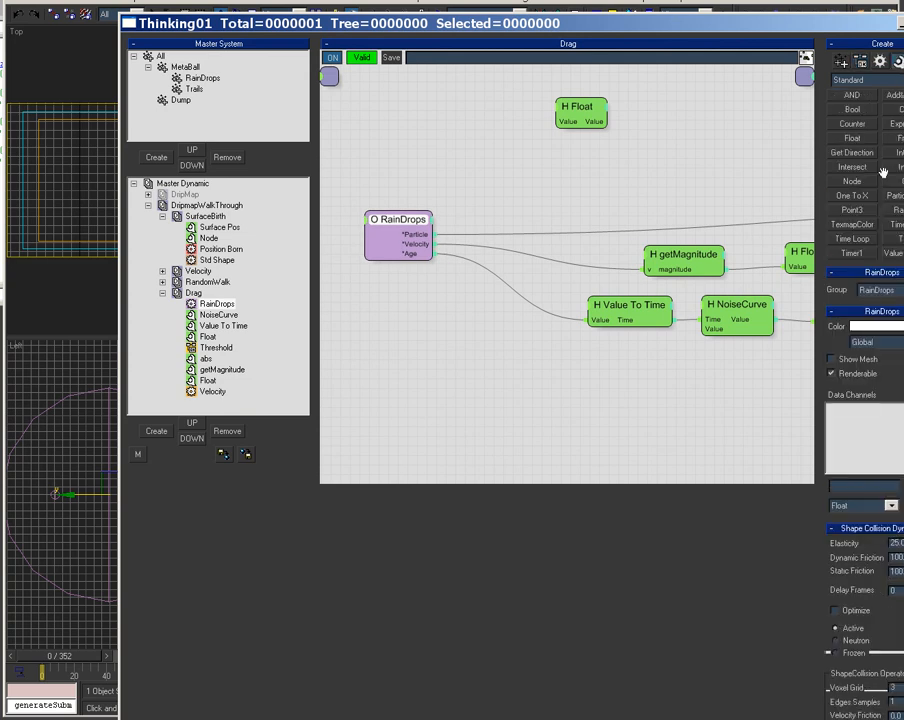
click(897, 96)
click(852, 138)
click(462, 186)
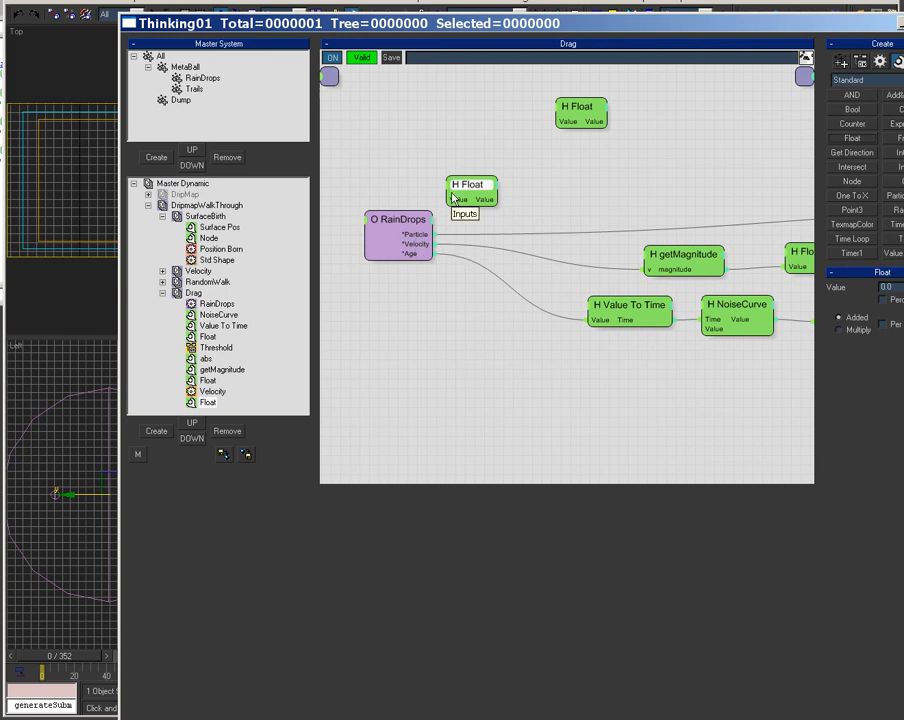
click(457, 190)
click(455, 169)
drag(431, 234, 453, 198)
Set the new Float's Value to 1000 and reposition it above and beside RainDrops.
click(486, 192)
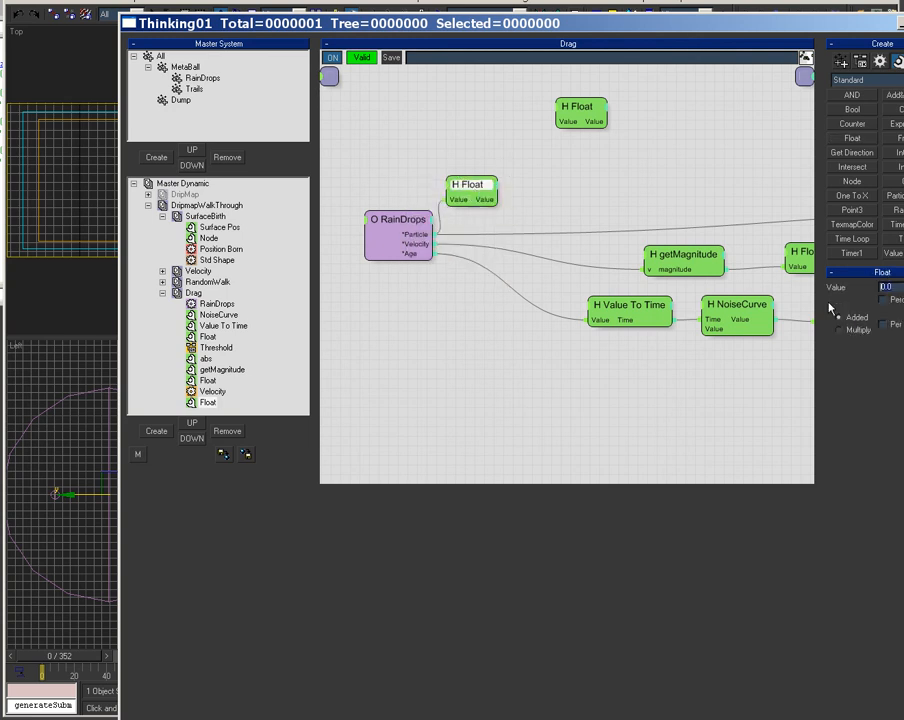
text(1000)
key(Return)
drag(478, 199, 495, 335)
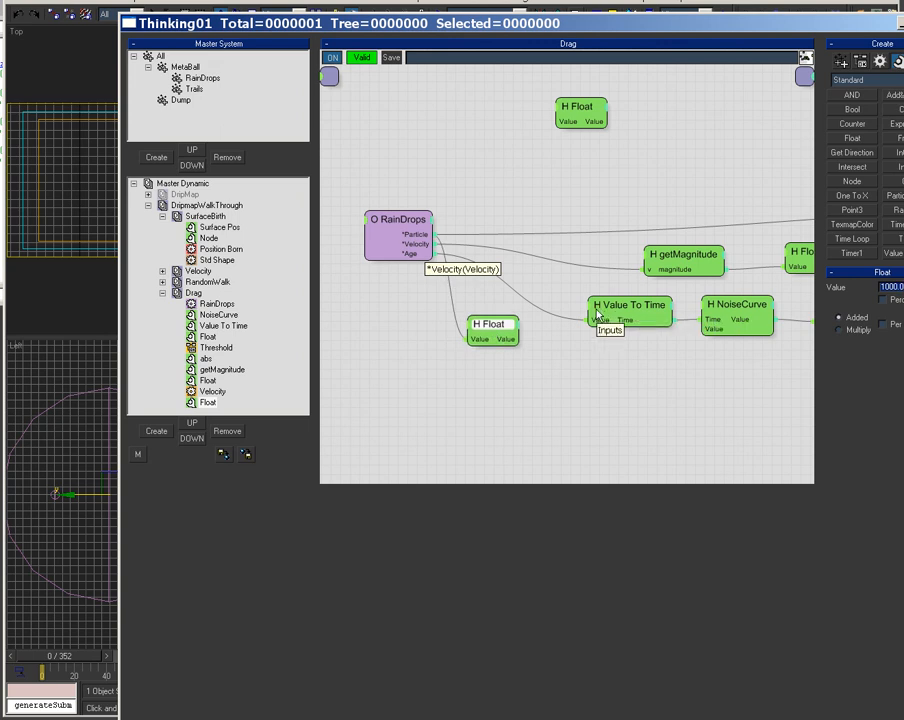
drag(480, 330, 492, 176)
Insert an Add&Multiply helper set to A * B before Value To Time, fed by the 1000 Float and RainDrops Age.
click(893, 94)
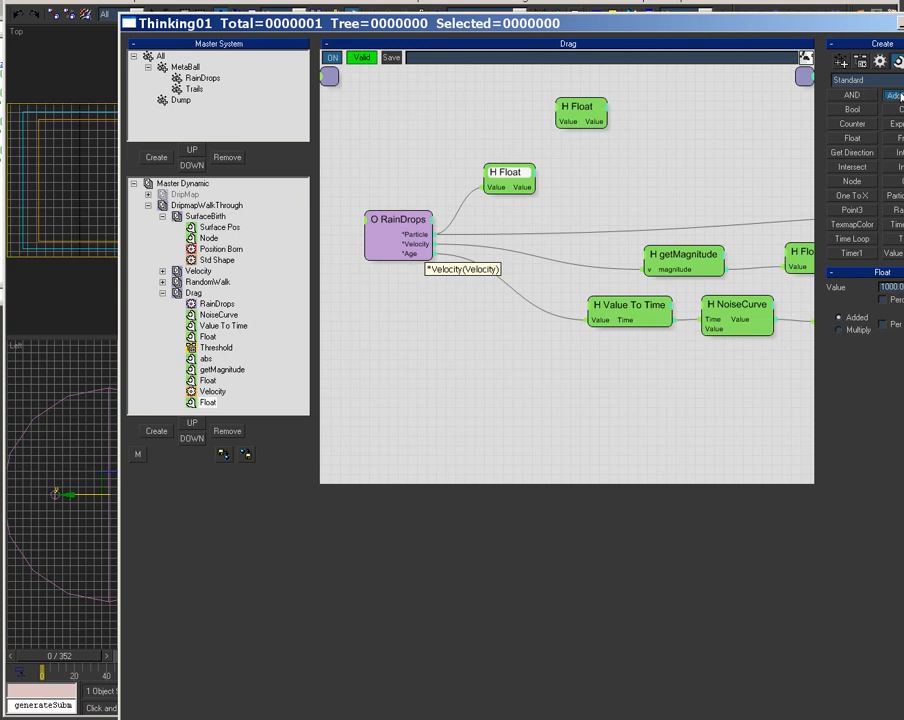
click(585, 215)
drag(585, 215, 631, 178)
click(846, 300)
drag(526, 188, 585, 191)
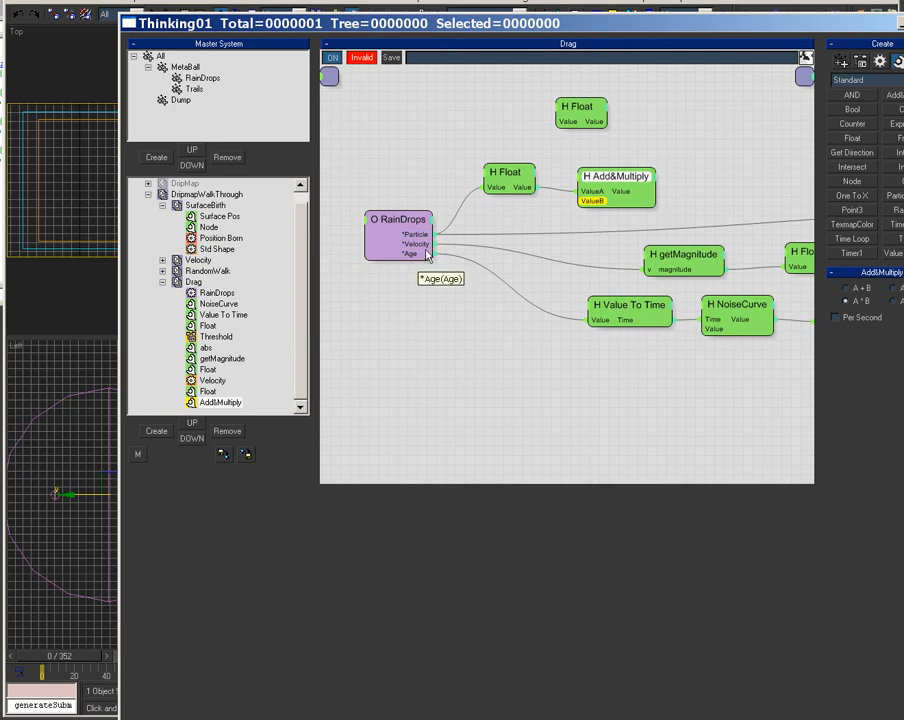
drag(426, 255, 592, 320)
click(630, 312)
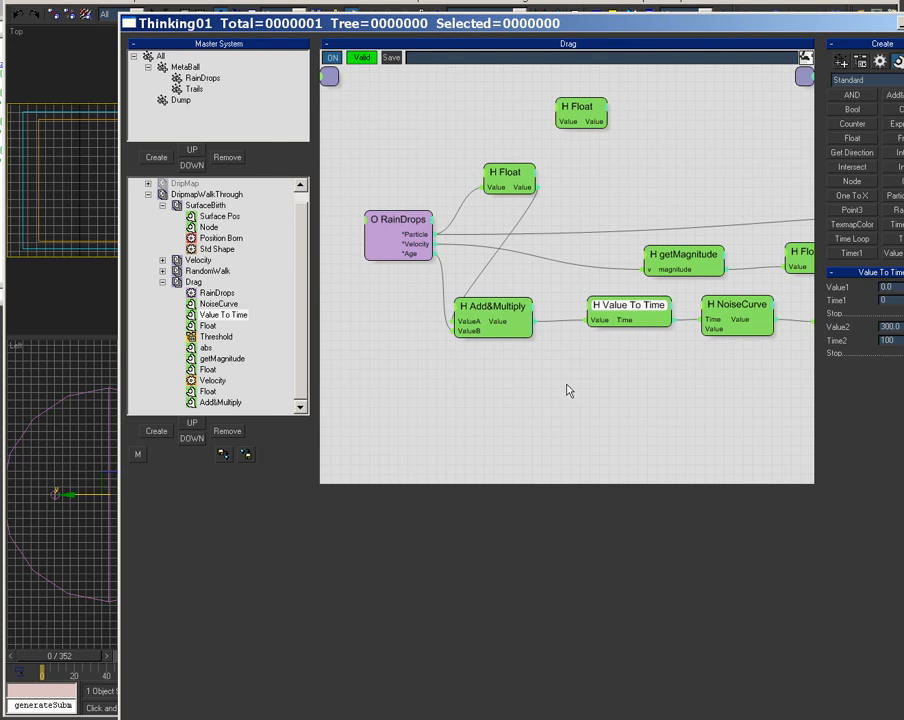
Move RainDrops and the 1000 Float away from Add&Multiply, and show the Value To Time settings.
middle_drag(390, 299, 573, 295)
drag(582, 217, 394, 218)
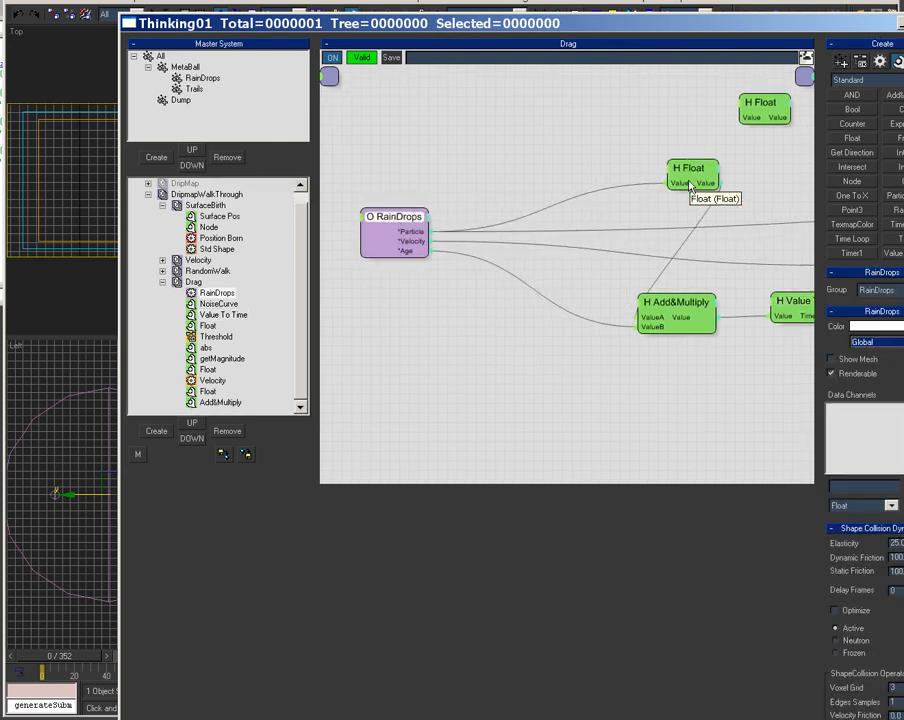
drag(688, 172, 515, 192)
click(690, 302)
click(790, 305)
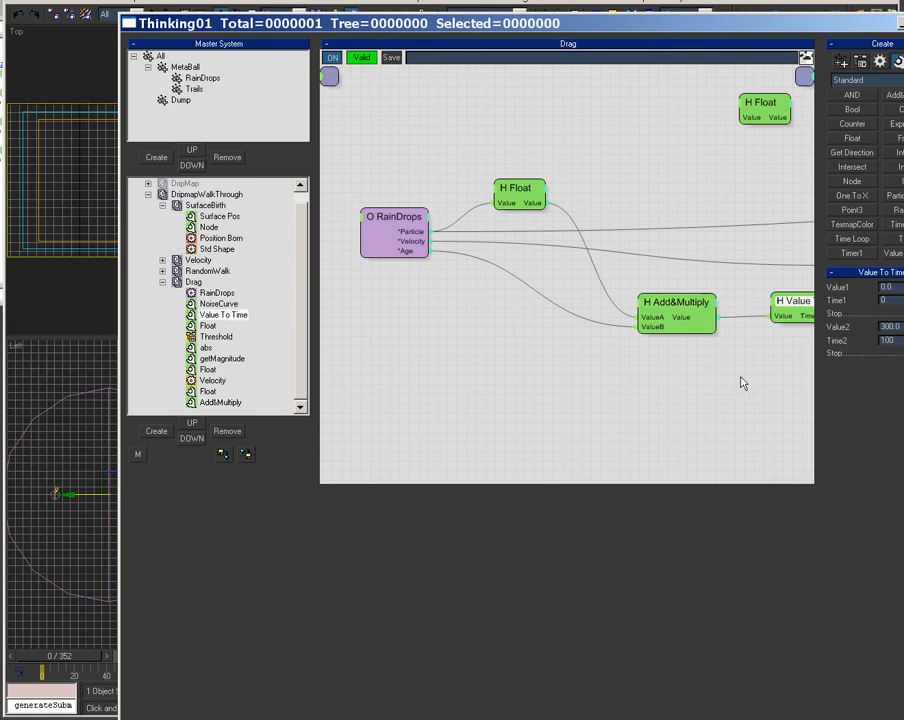
middle_drag(741, 396, 593, 391)
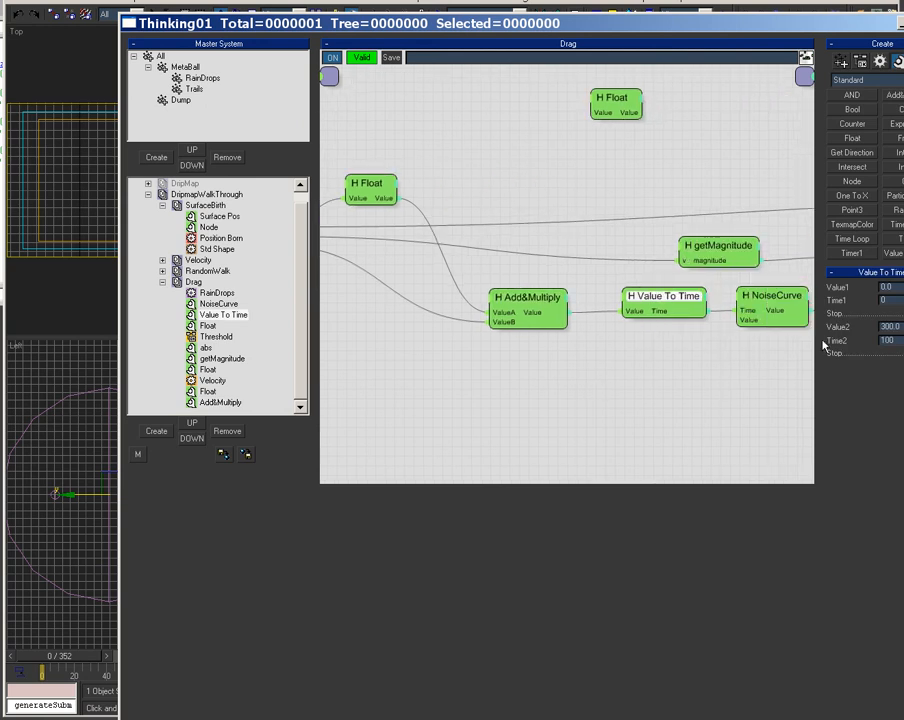
middle_drag(557, 375, 728, 377)
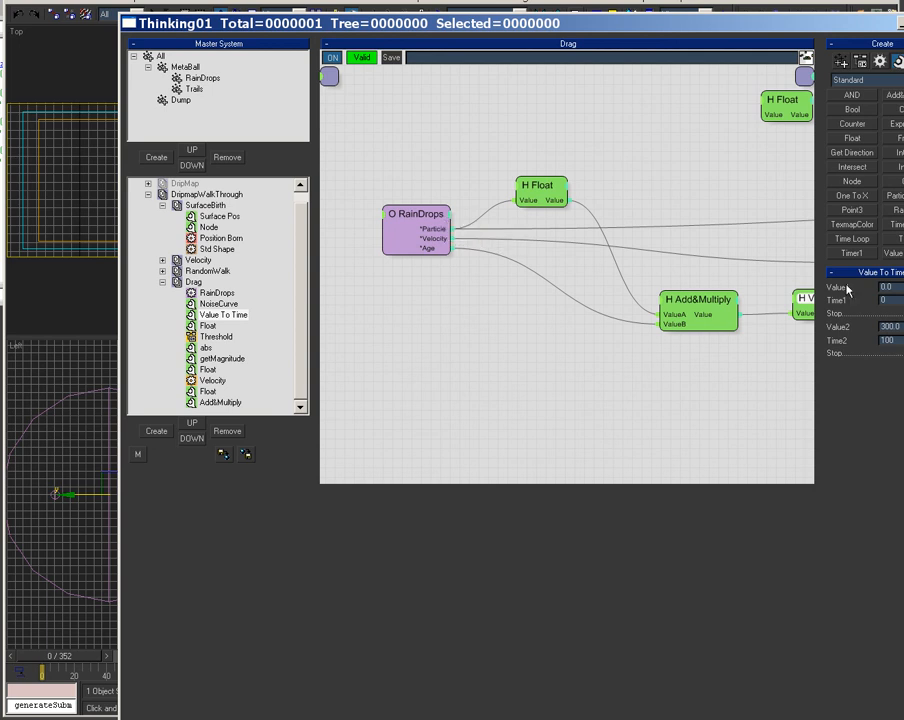
Set Value2 of Value To Time to 1, leaving the mapping suited to a normalized age.
drag(901, 340, 781, 360)
text(1000)
text(1)
middle_drag(725, 361, 607, 364)
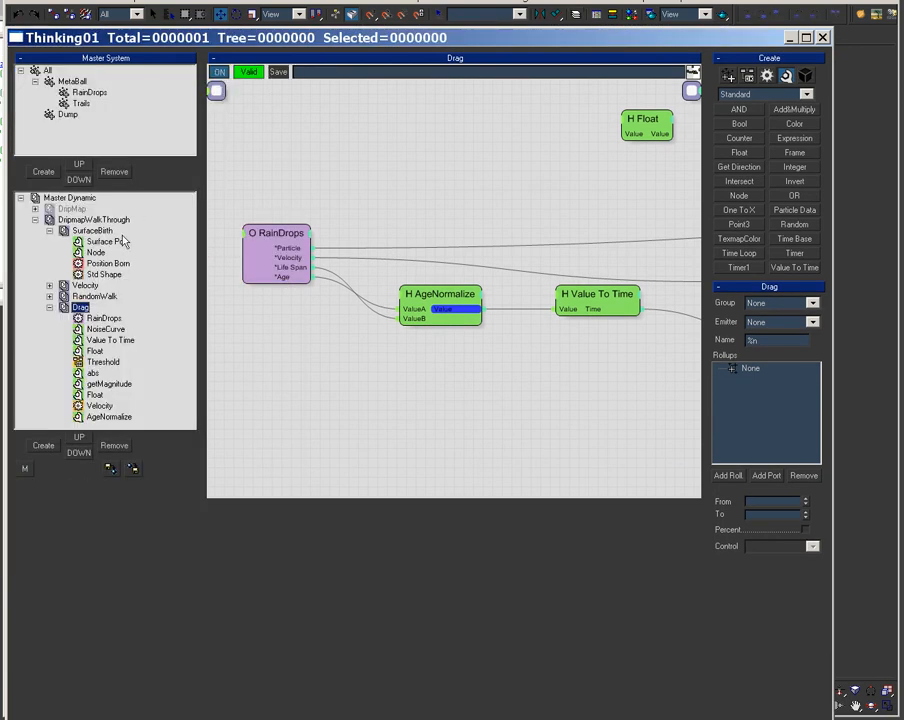
Check the Master Dynamic and RainDrops settings, and move AgeNormalize closer to RainDrops in the Drag network.
click(80, 198)
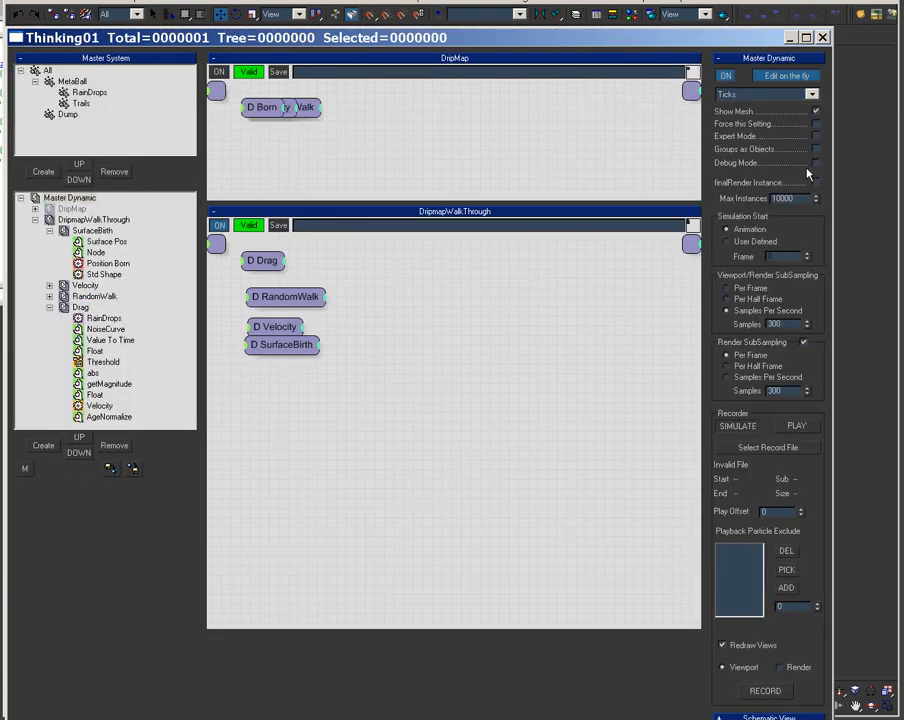
click(80, 307)
click(262, 242)
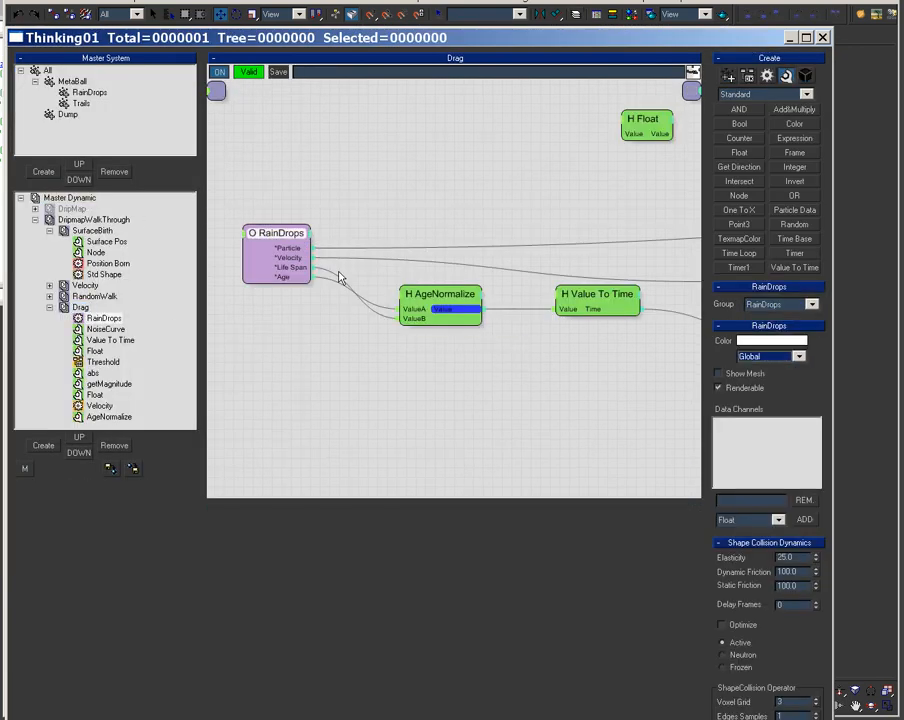
drag(430, 300, 405, 298)
Inspect Position Born's life span and the AgeNormalize and Value To Time settings.
click(100, 263)
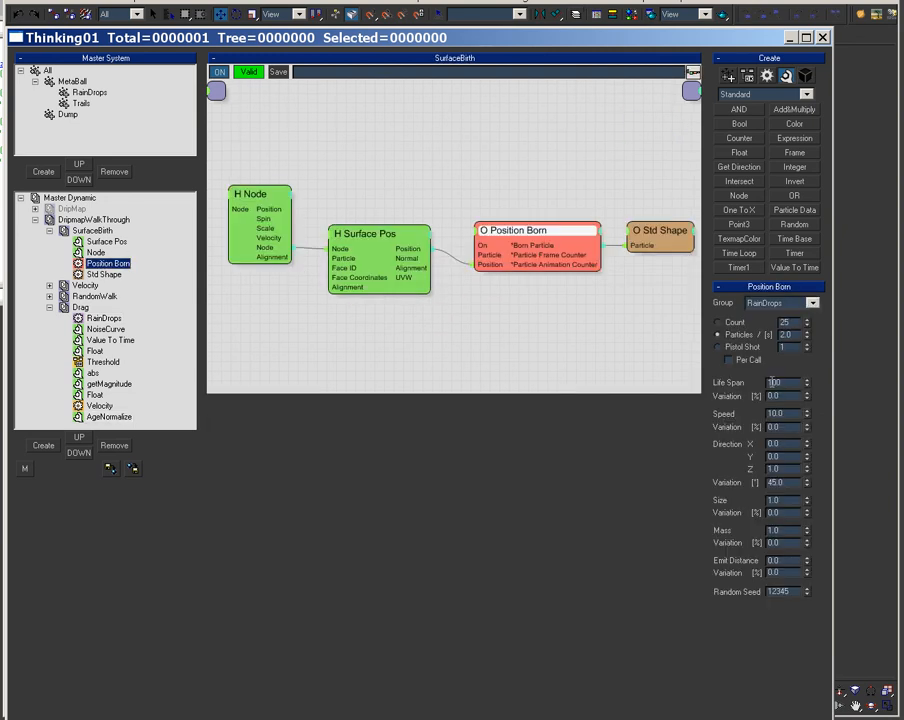
click(81, 308)
click(434, 292)
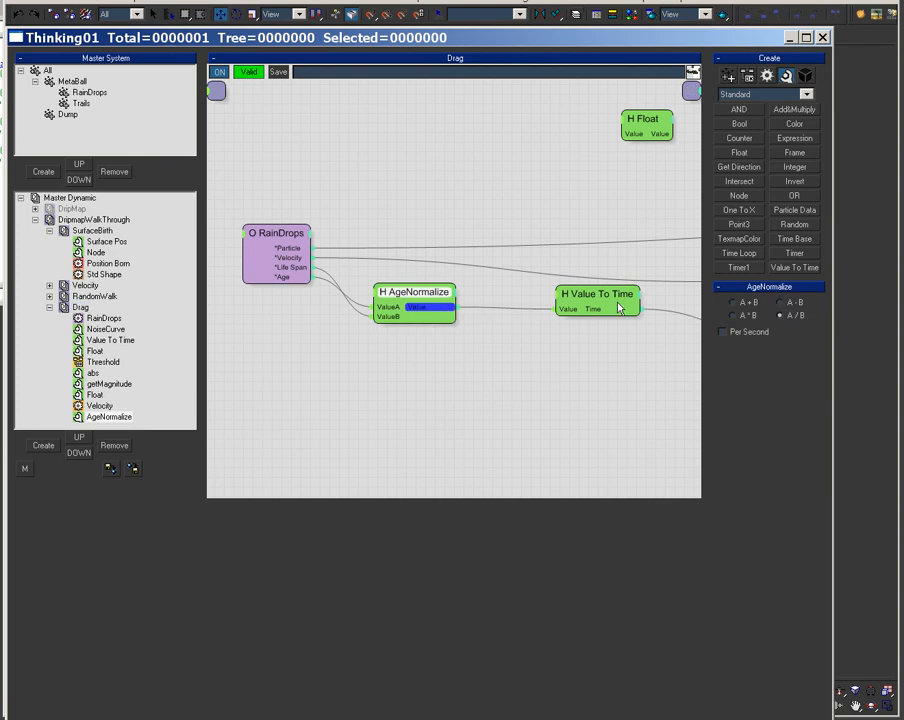
click(621, 299)
middle_drag(550, 364, 454, 363)
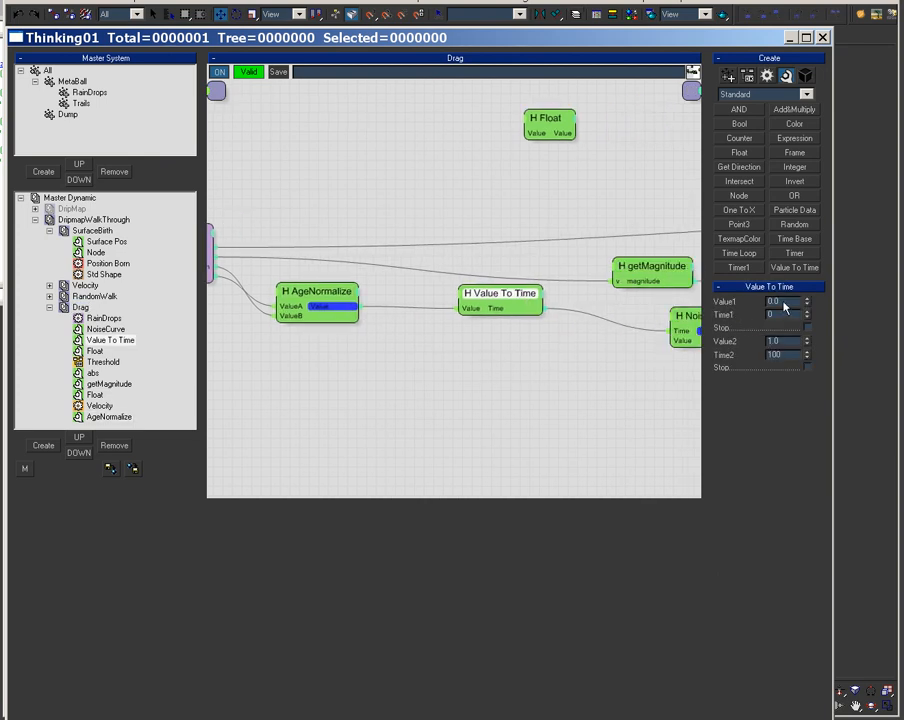
Add a Random helper below AgeNormalize with Value 1 set to -500 and Value 2 set to 500.
middle_drag(310, 384, 416, 419)
click(797, 226)
click(346, 412)
drag(376, 421, 417, 401)
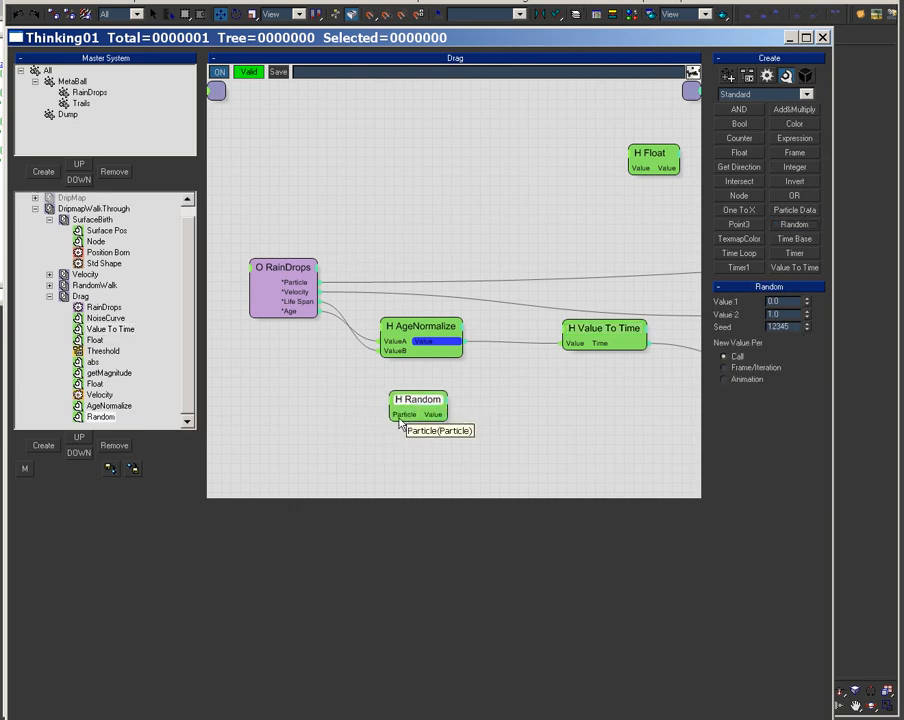
click(790, 304)
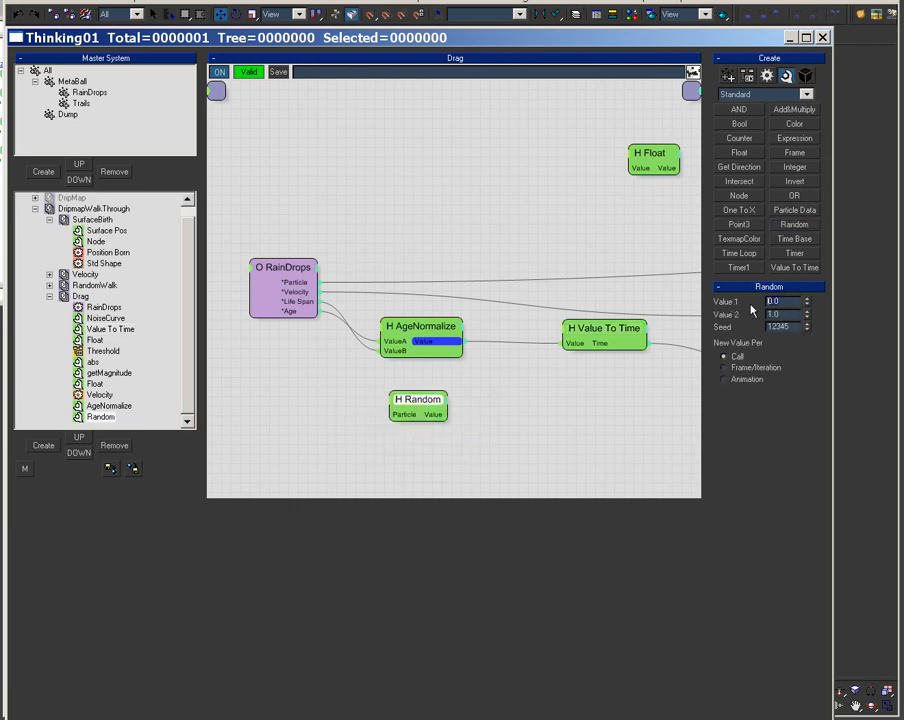
text(100)
key(Tab)
Add a Float helper beside Random, feed Random's Value into it, and set its added value to 100.
click(739, 152)
click(520, 400)
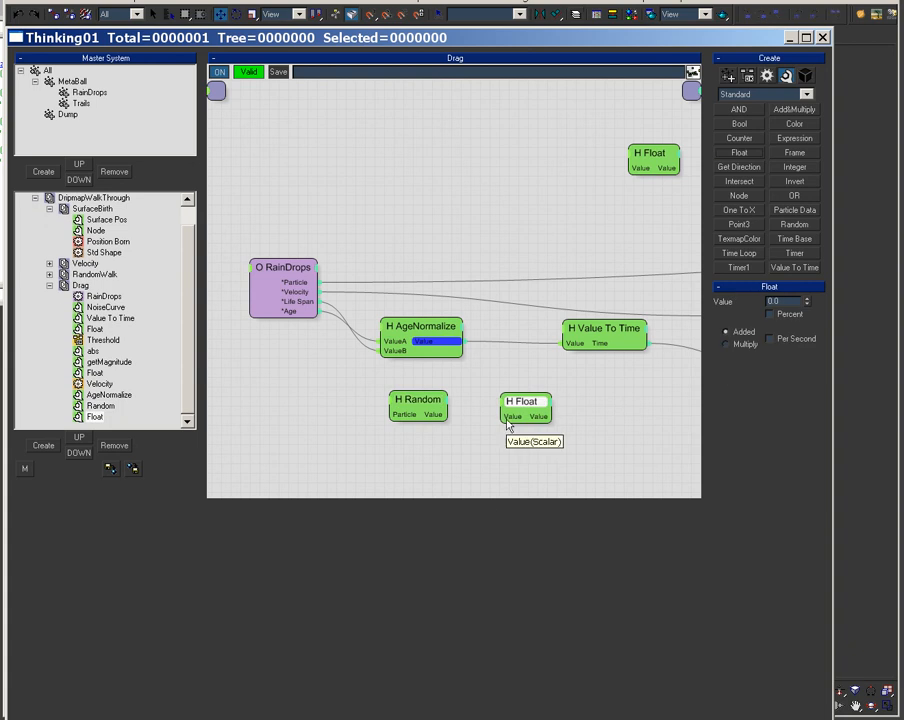
mouse_move(502, 416)
mouse_down()
mouse_move(444, 420)
mouse_move(516, 413)
mouse_move(516, 427)
mouse_up()
click(750, 345)
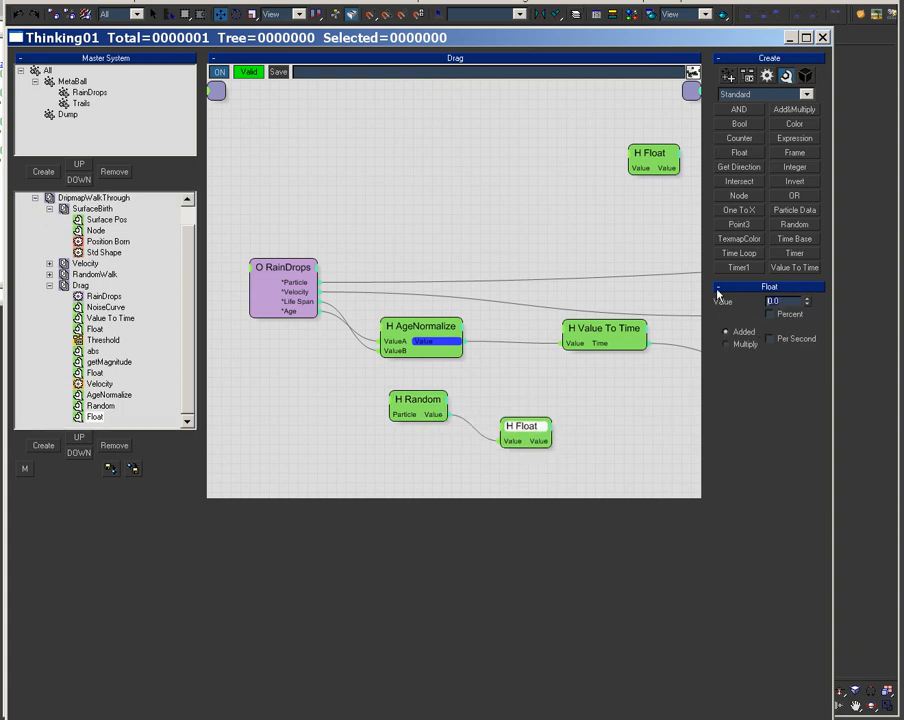
text(10)
Expose the Value2 and Value1 inputs on the Value To Time helper.
click(566, 342)
click(566, 435)
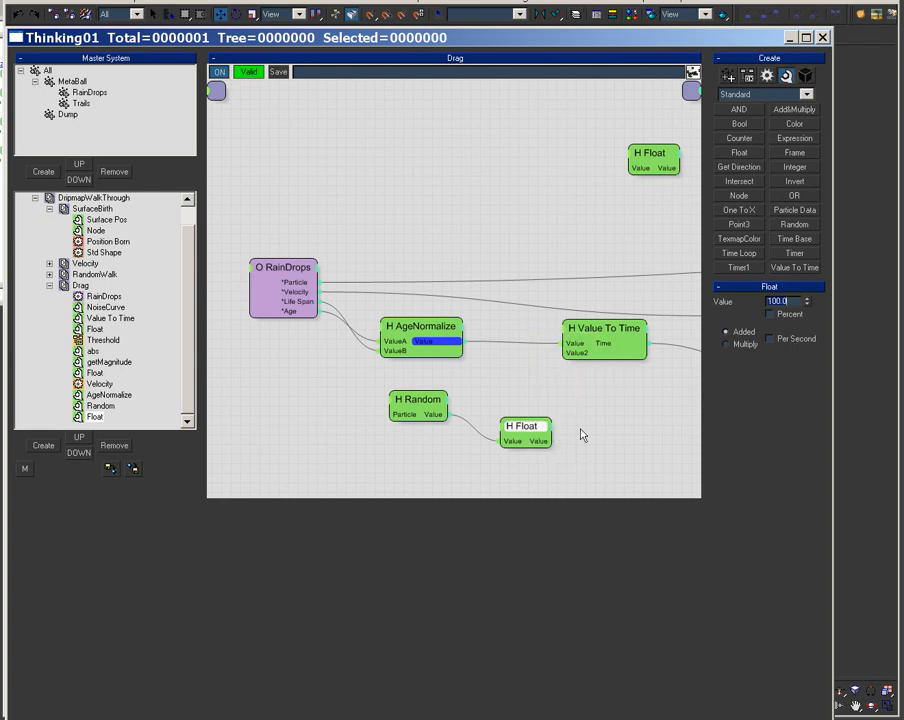
click(536, 334)
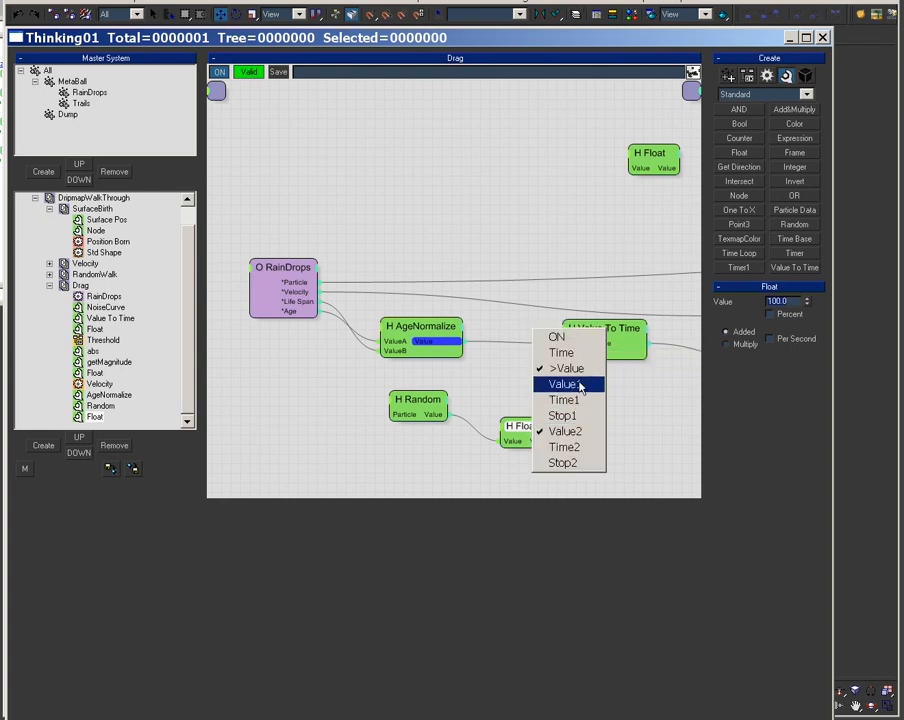
click(579, 386)
Arrange Random and its Float below AgeNormalize, and wire the RainDrops Particle output into Random.
drag(529, 427, 492, 432)
click(420, 404)
drag(420, 404, 414, 389)
drag(493, 432, 508, 431)
drag(410, 388, 318, 283)
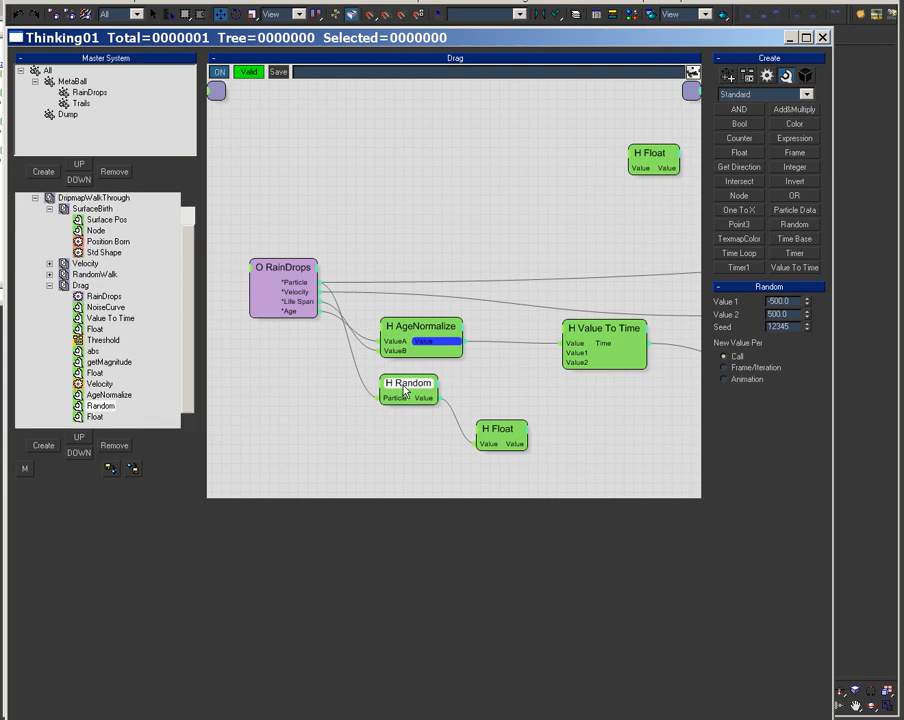
drag(402, 386, 408, 386)
Wire the 100 Float into Value2 and Random's Value into Value1 of Value To Time.
drag(529, 442, 563, 363)
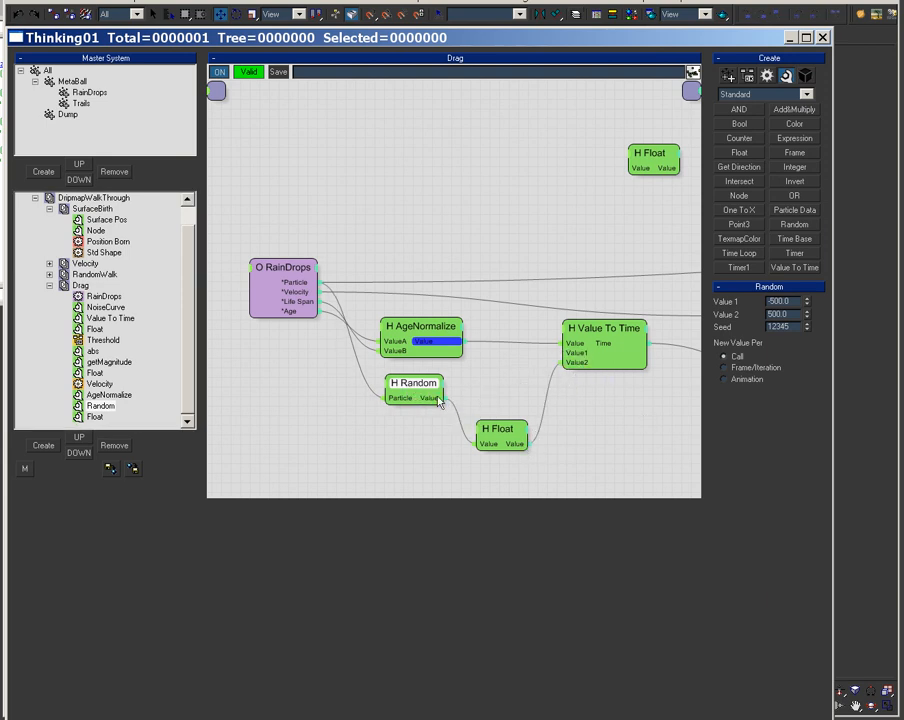
drag(430, 399, 564, 353)
click(601, 334)
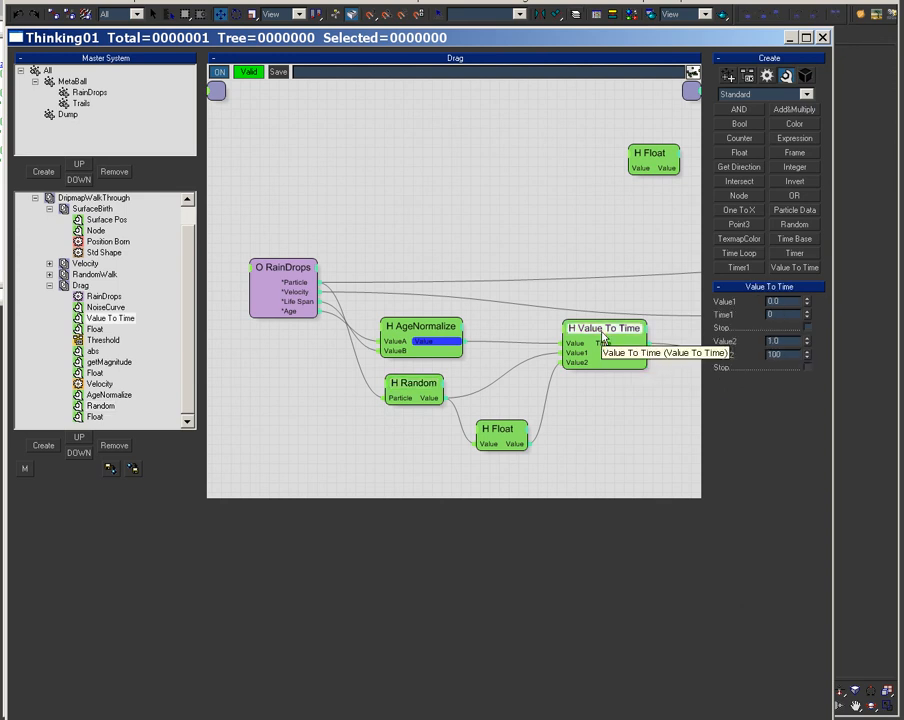
Move NoiseCurve closer to Value To Time and clear the highlighted outputs in the Drag network.
middle_drag(647, 421, 476, 414)
drag(627, 360, 560, 343)
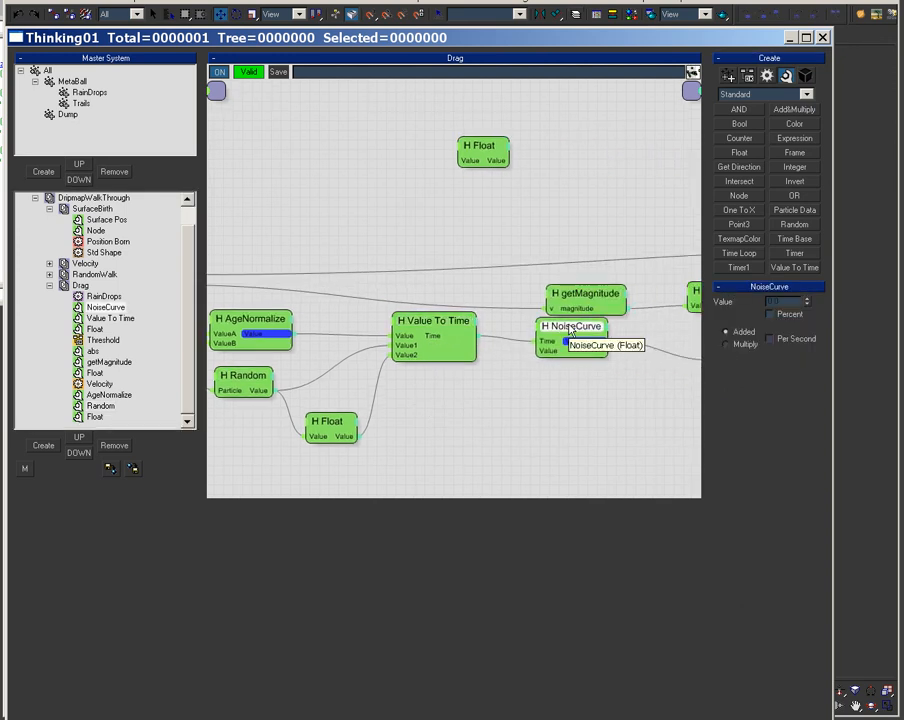
right_click(402, 407)
click(480, 569)
Tidy the Drag network by moving the 100 Float, abs, getMagnitude and the 0.2 Float into a more compact layout.
click(350, 422)
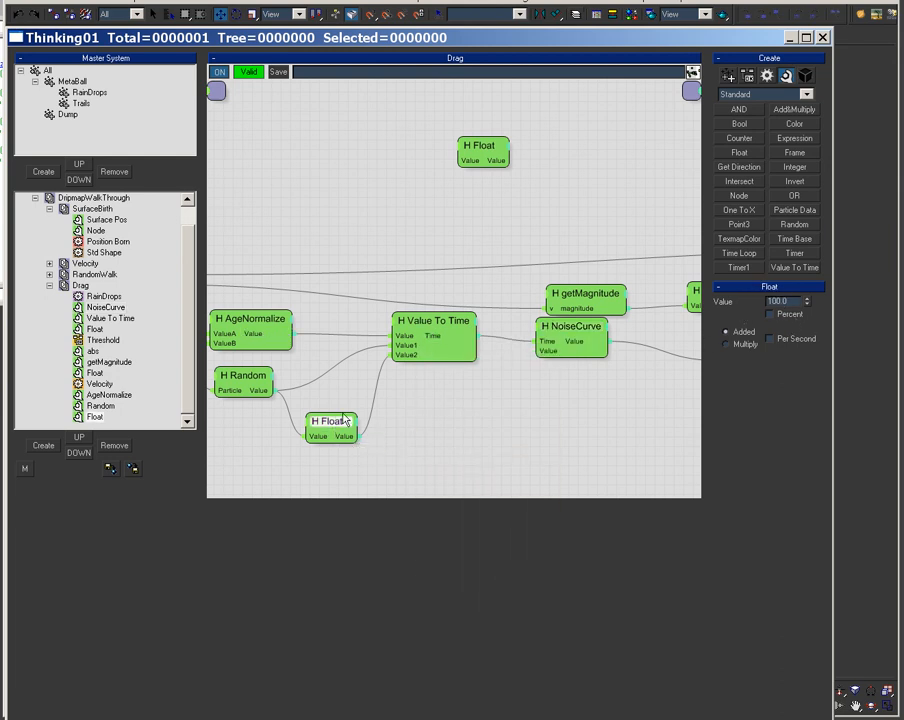
drag(330, 422, 325, 406)
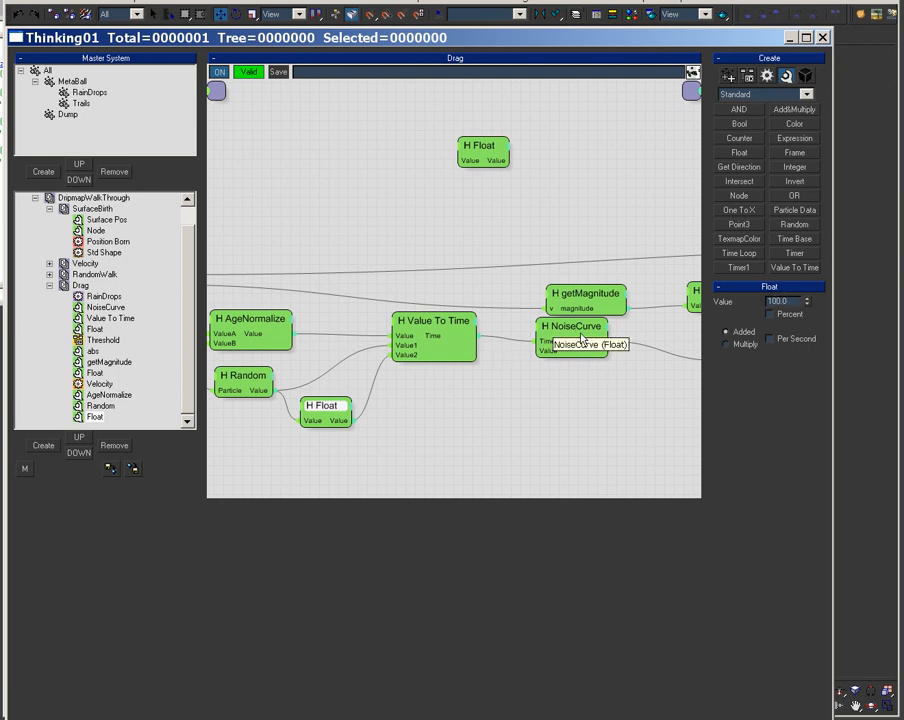
middle_drag(553, 362, 315, 372)
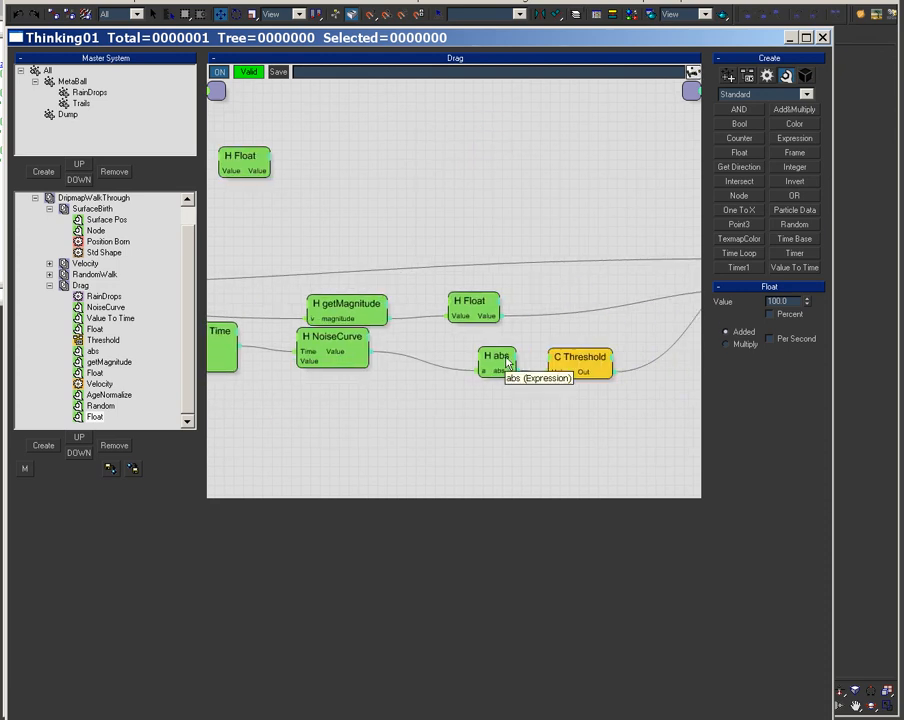
drag(500, 360, 412, 352)
drag(360, 320, 360, 304)
drag(472, 297, 456, 282)
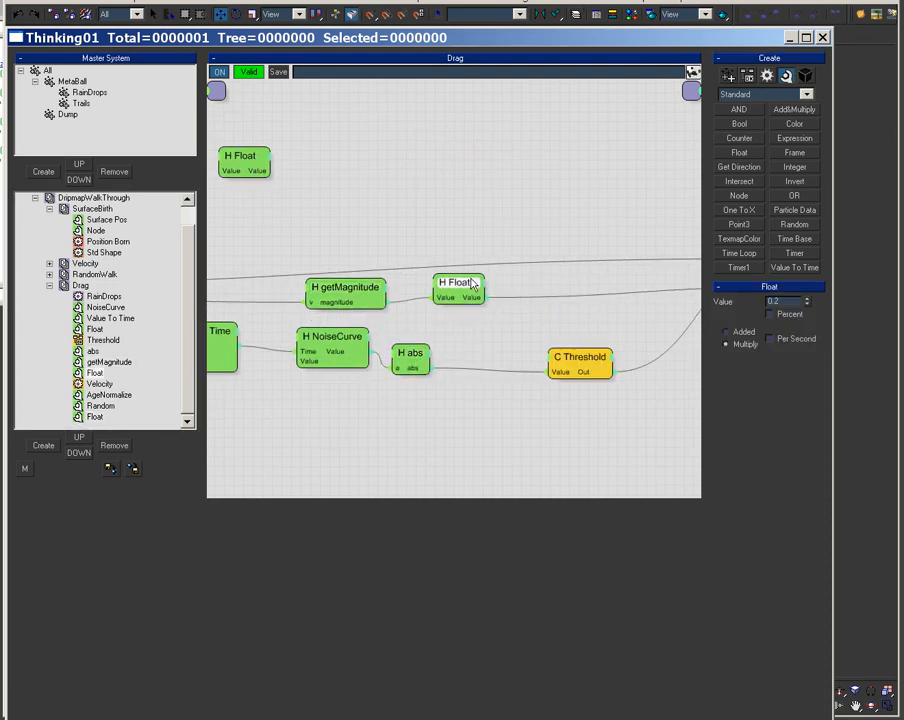
Move the Threshold condition closer to abs and set its Threshold 2 value to 2.
drag(591, 375, 512, 364)
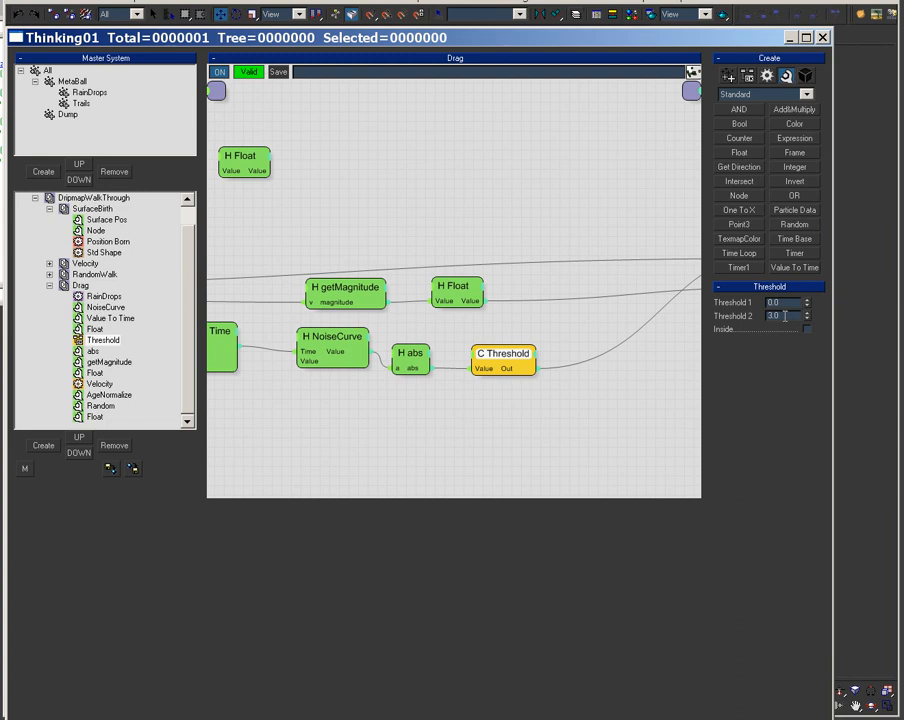
text(2)
key(Return)
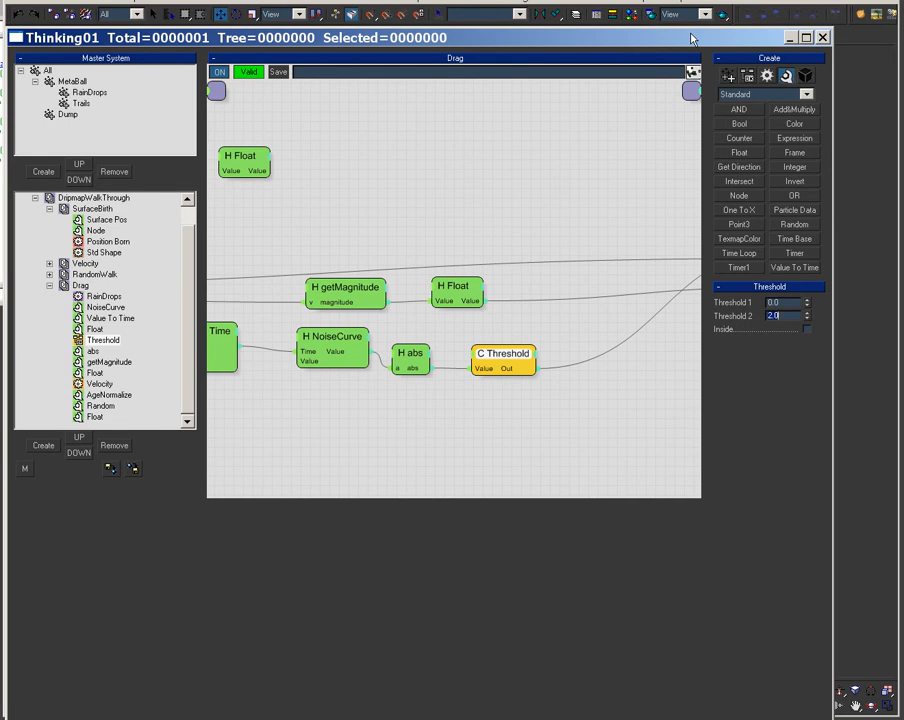
Move the particle editor out of the way and scrub the timeline repeatedly to preview the raindrop motion in the viewports.
drag(691, 34, 745, 4)
middle_drag(398, 289, 501, 325)
middle_drag(378, 237, 567, 206)
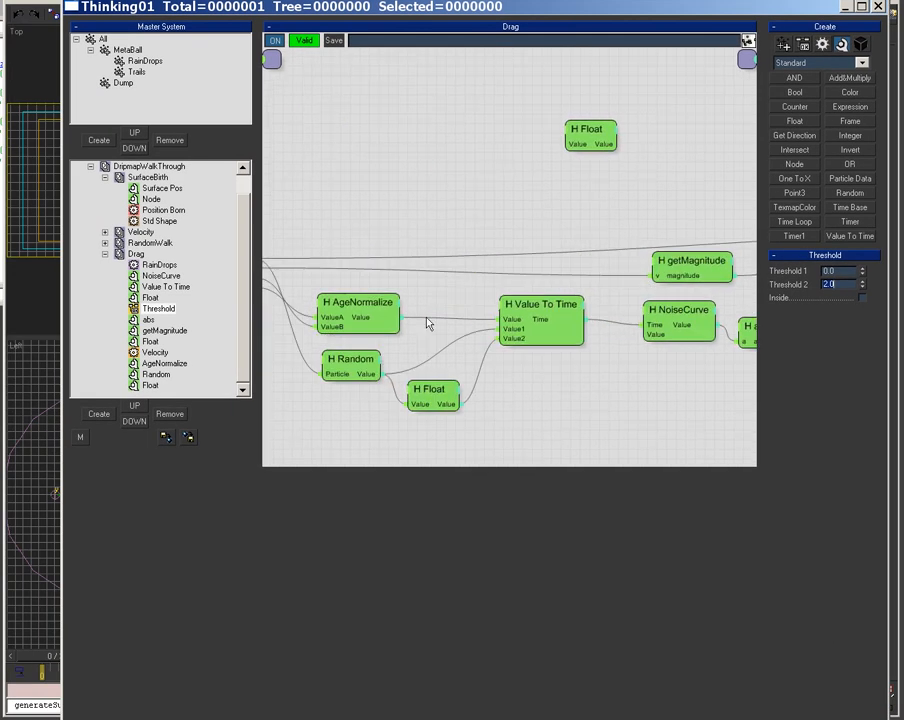
middle_drag(426, 248, 567, 206)
middle_drag(611, 154, 504, 207)
drag(604, 9, 521, 109)
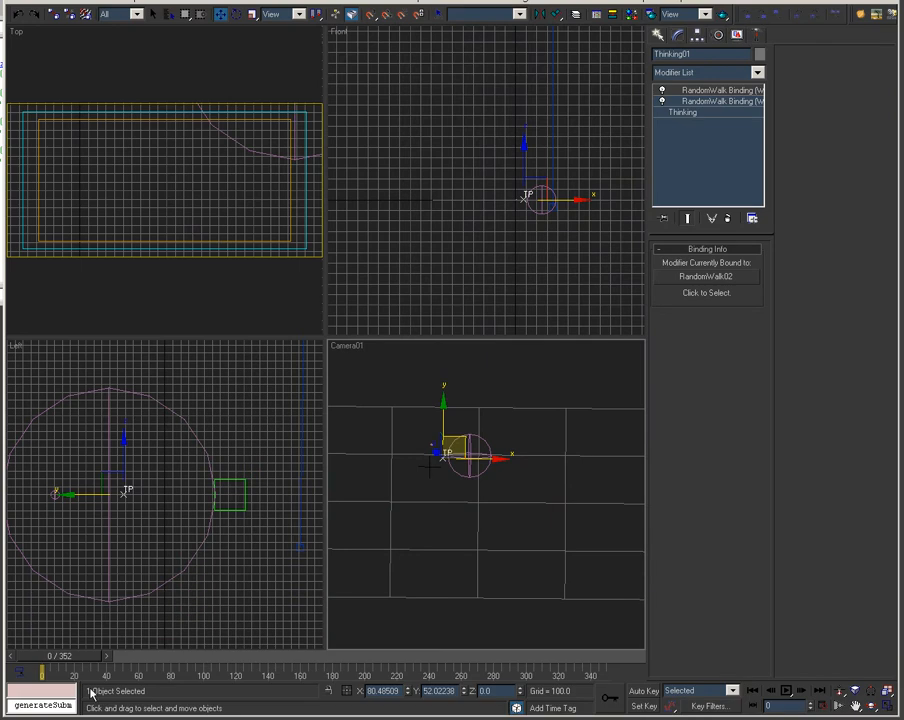
drag(60, 657, 654, 664)
key(w)
drag(138, 660, 368, 668)
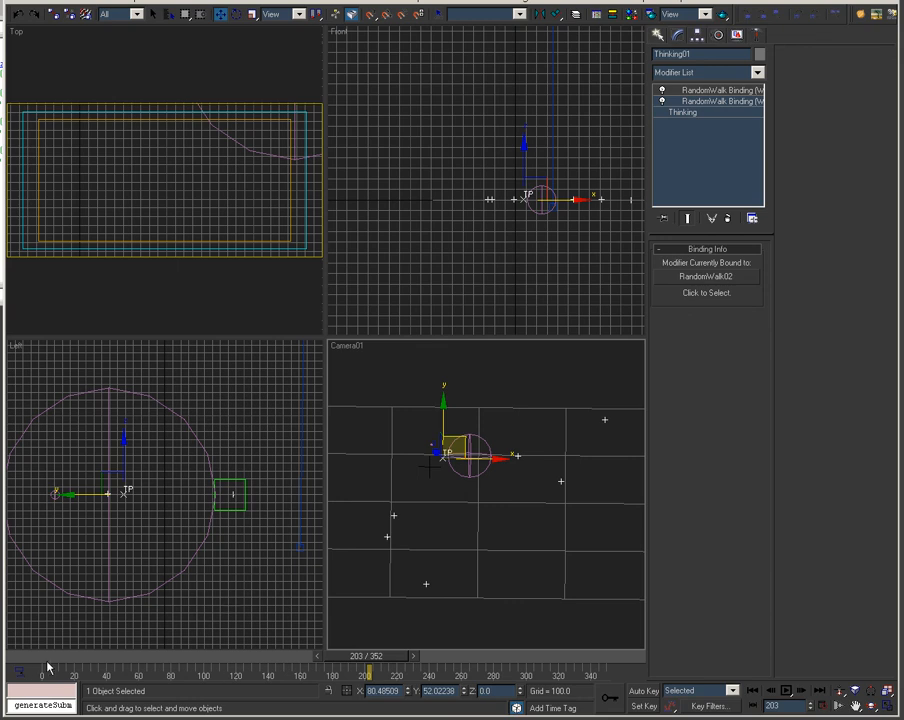
drag(48, 667, 495, 668)
key(w)
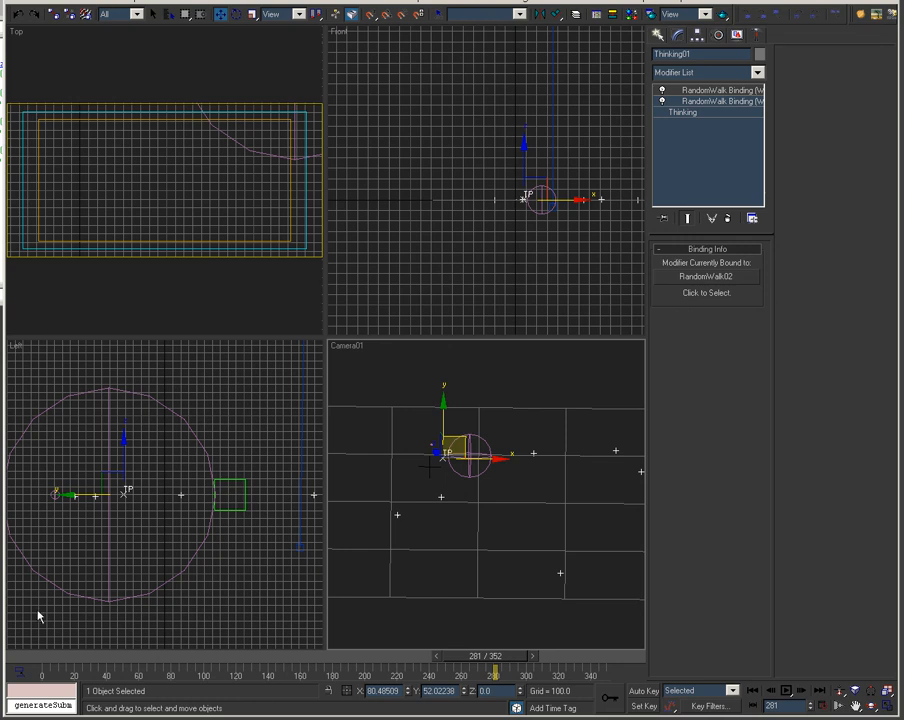
drag(52, 660, 533, 670)
key(w)
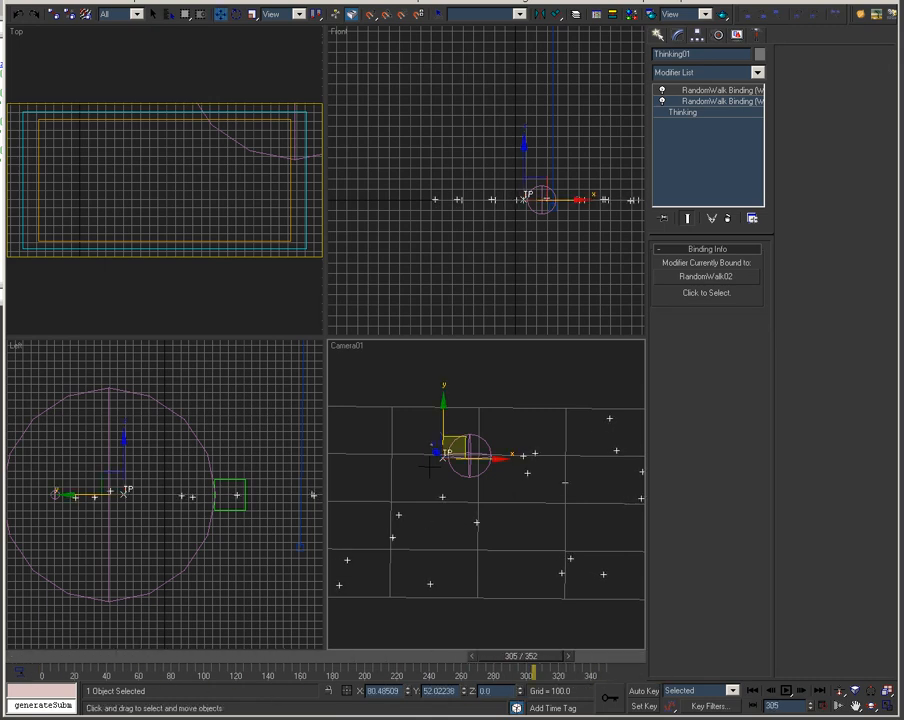
Reorder the Drag operator list so Velocity comes last and Threshold sits directly before it.
drag(525, 83, 449, 2)
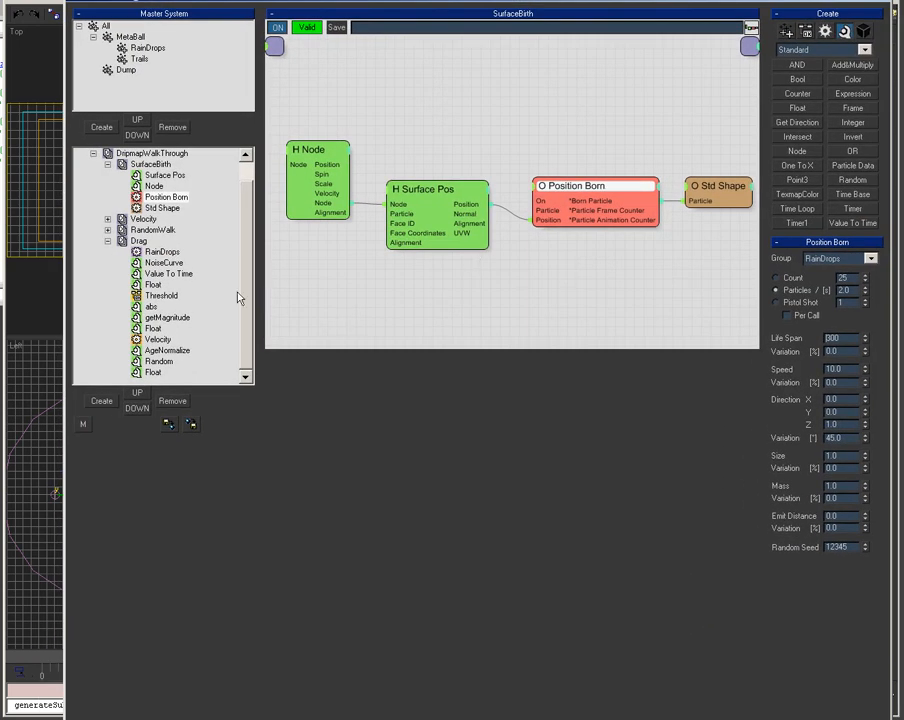
click(153, 328)
click(158, 339)
drag(162, 341, 155, 373)
middle_drag(534, 358, 272, 364)
middle_drag(439, 345, 610, 333)
click(516, 250)
drag(158, 298, 155, 362)
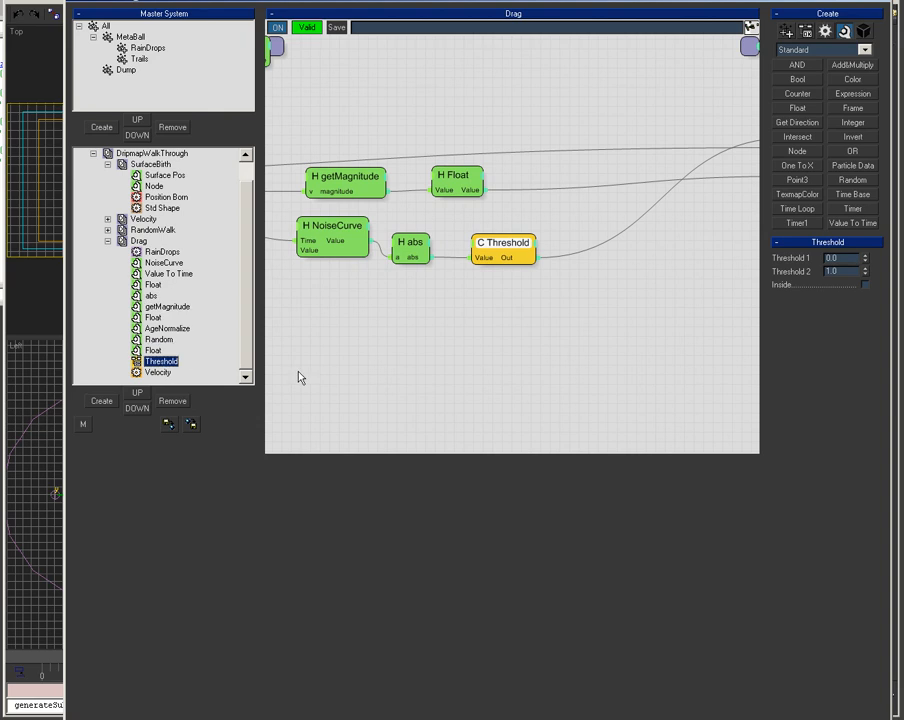
Place NoiseCurve and abs, in that order, directly before Threshold in the Drag operator list.
right_click(418, 254)
click(432, 284)
click(414, 253)
drag(152, 297, 153, 351)
click(355, 235)
drag(164, 262, 155, 340)
Place Value To Time directly before NoiseCurve in the Drag operator list.
middle_drag(421, 304, 521, 308)
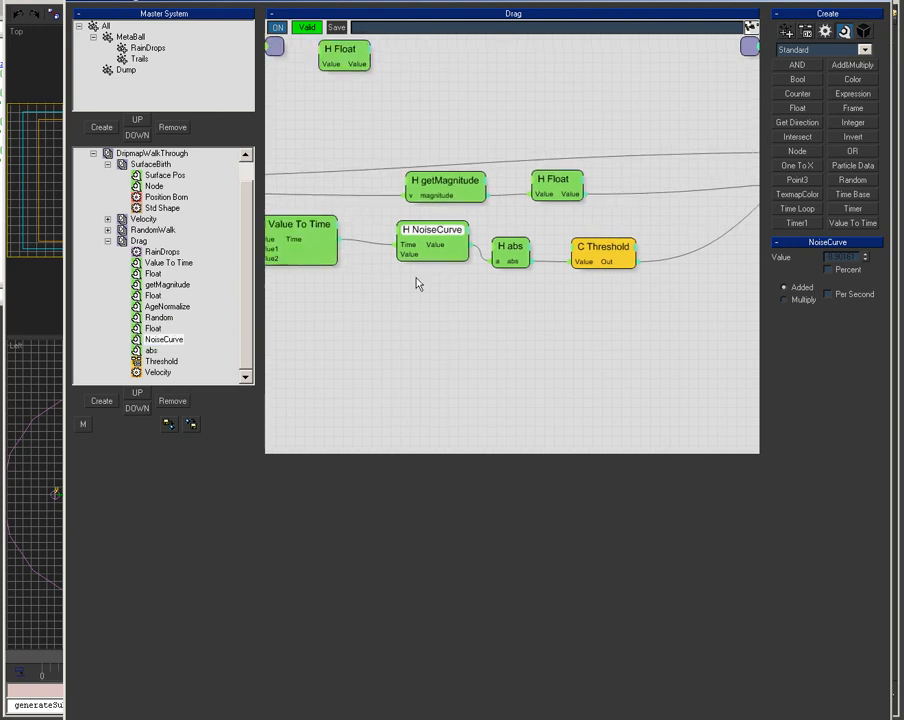
click(303, 229)
drag(173, 264, 156, 320)
middle_drag(342, 312, 532, 327)
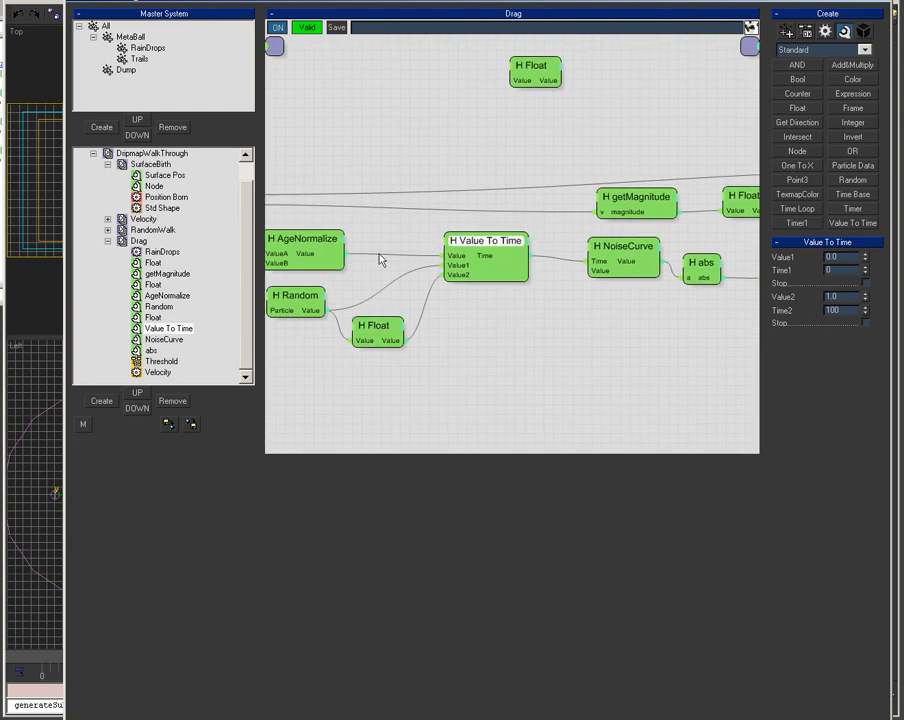
Check the list order of the 100 Float, Random, AgeNormalize and the 0.2 Float against the Drag network's wiring.
click(377, 327)
middle_drag(289, 319, 409, 340)
click(394, 318)
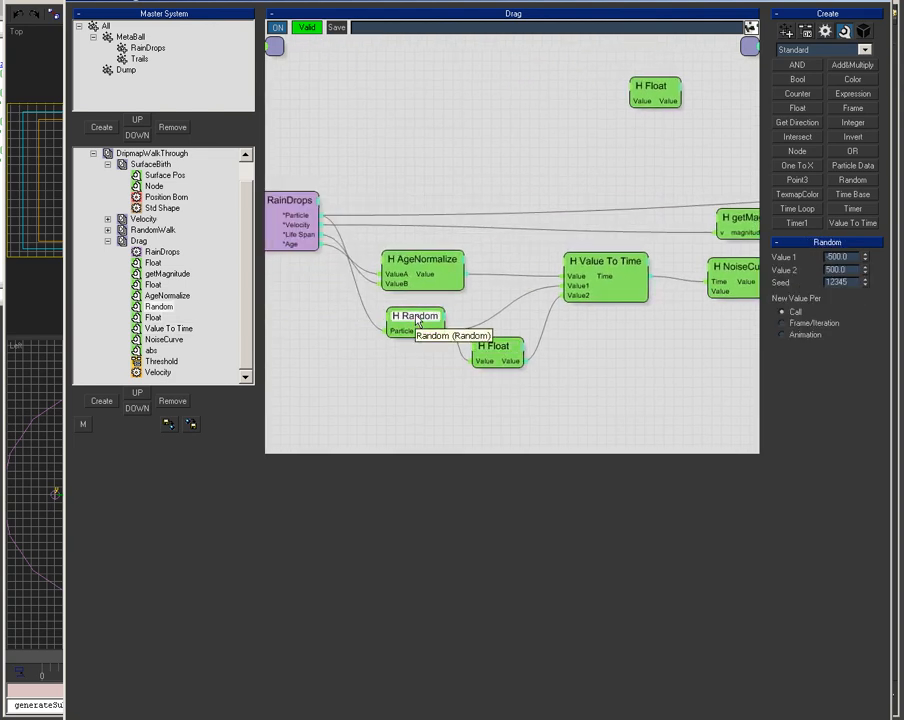
click(400, 276)
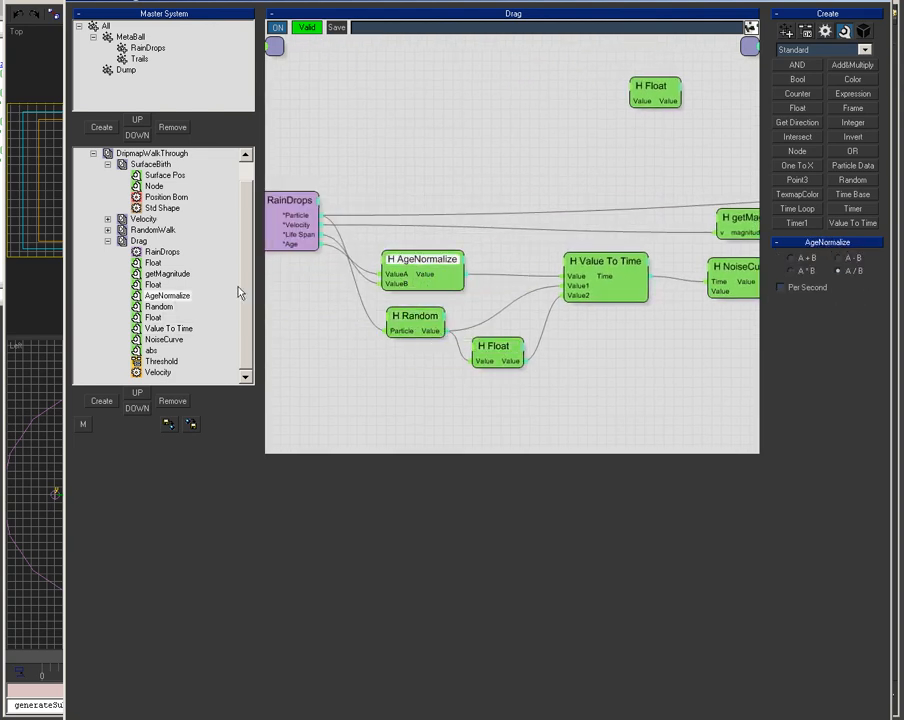
click(152, 285)
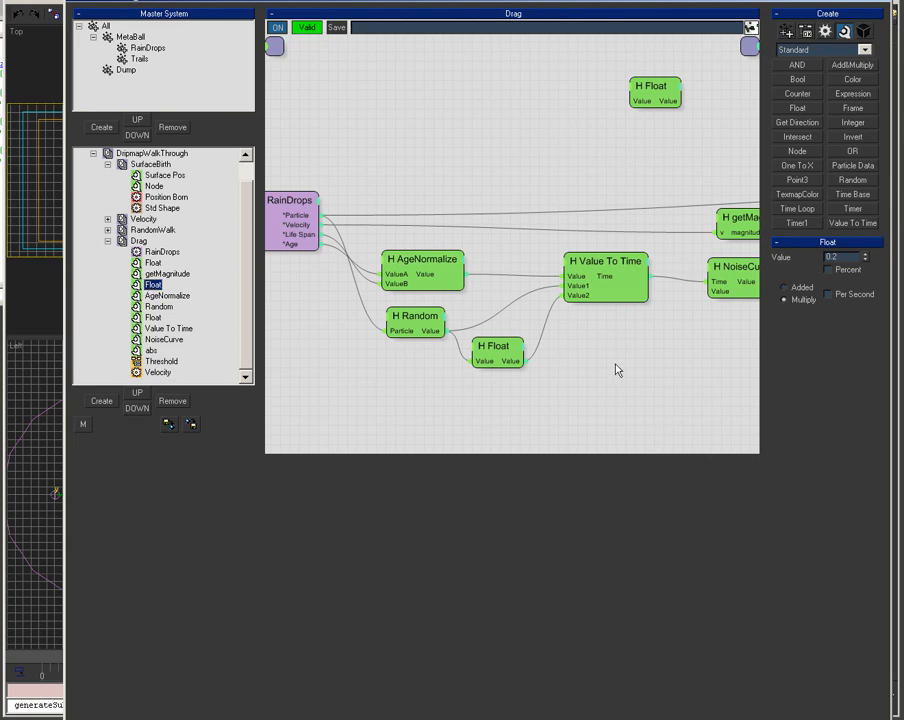
middle_drag(620, 340, 288, 336)
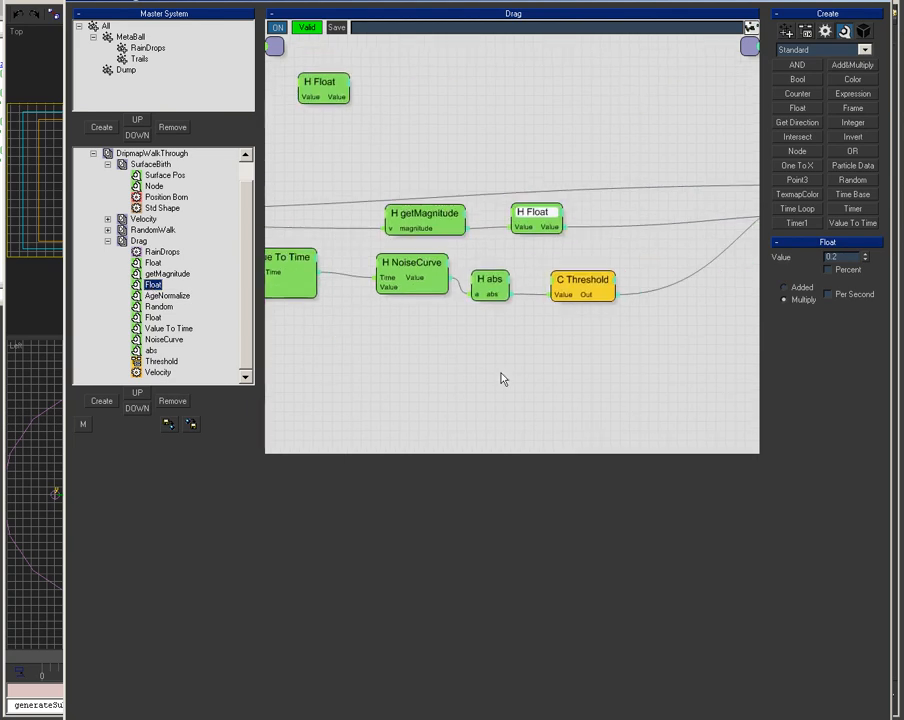
Remove the unconnected Float with value 20.0 from the Drag network.
click(165, 273)
click(152, 262)
right_click(323, 88)
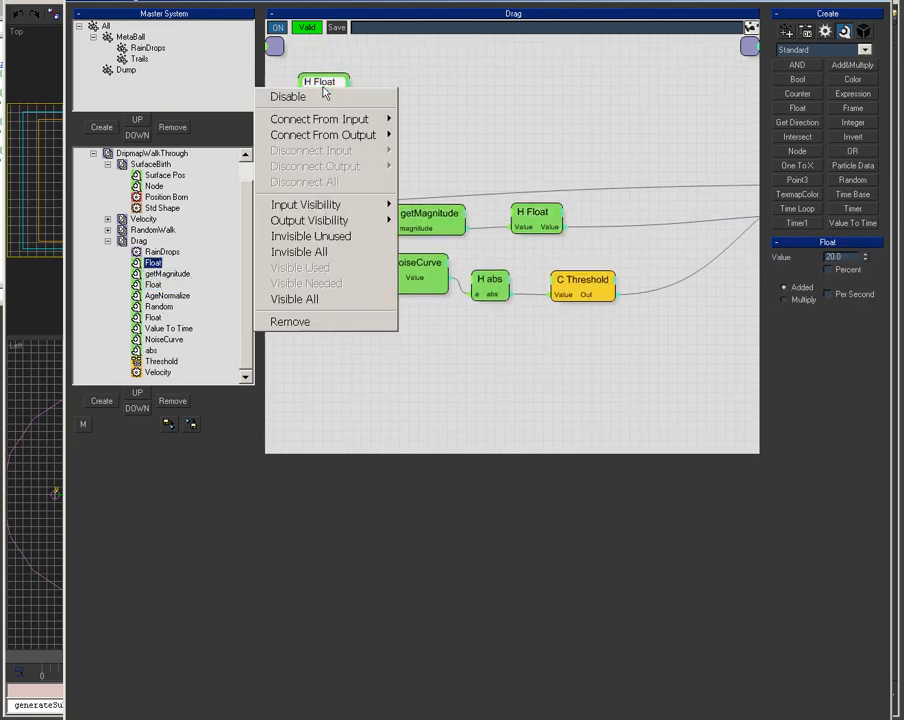
click(324, 321)
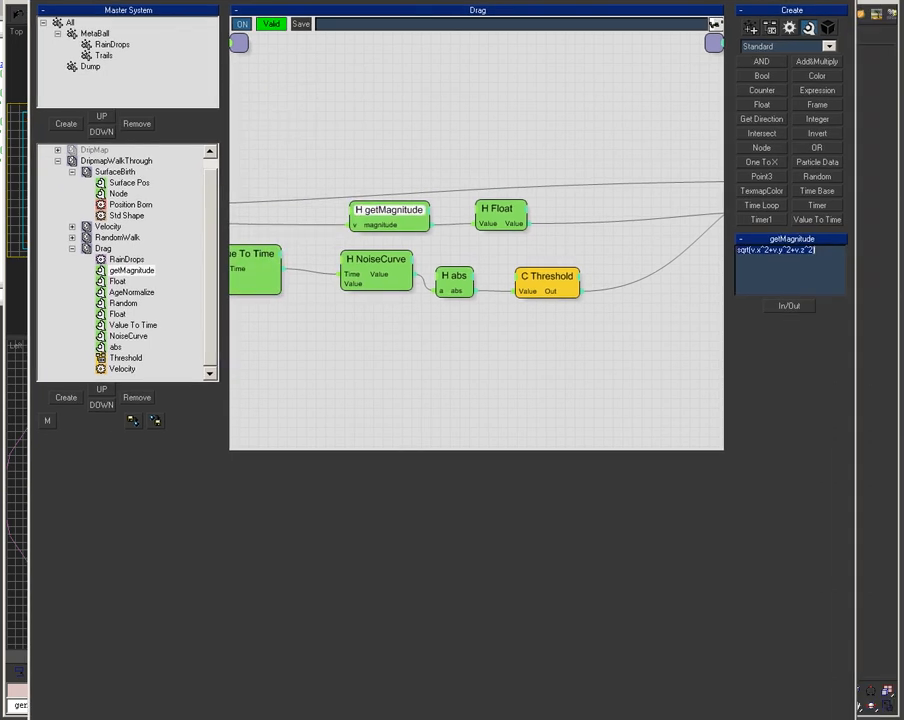
Review the RandomWalk and Velocity sets, and scrub the timeline to examine the raindrop motion.
click(95, 237)
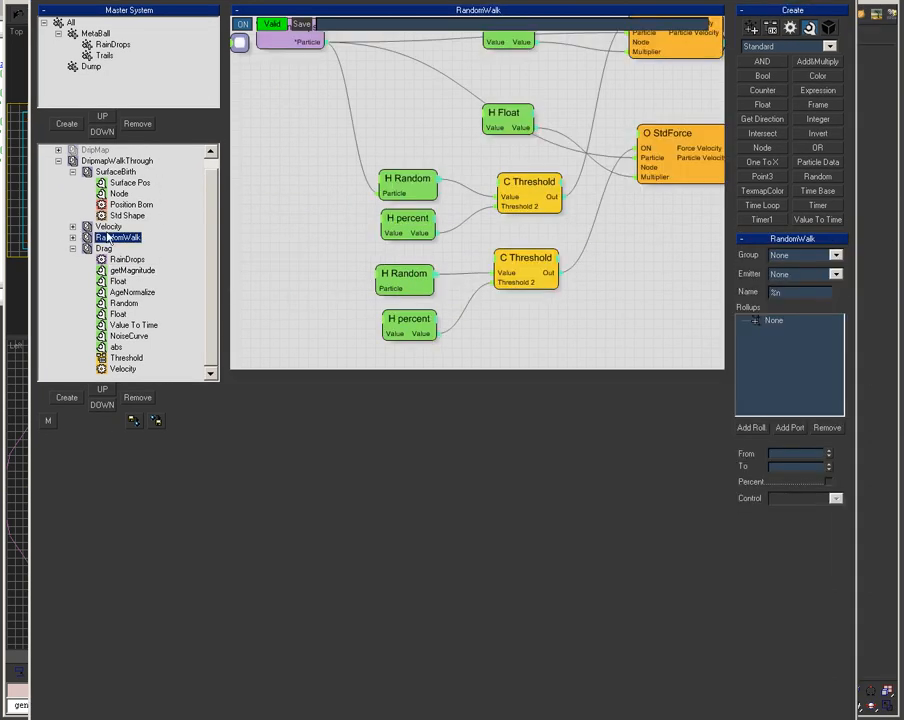
click(88, 228)
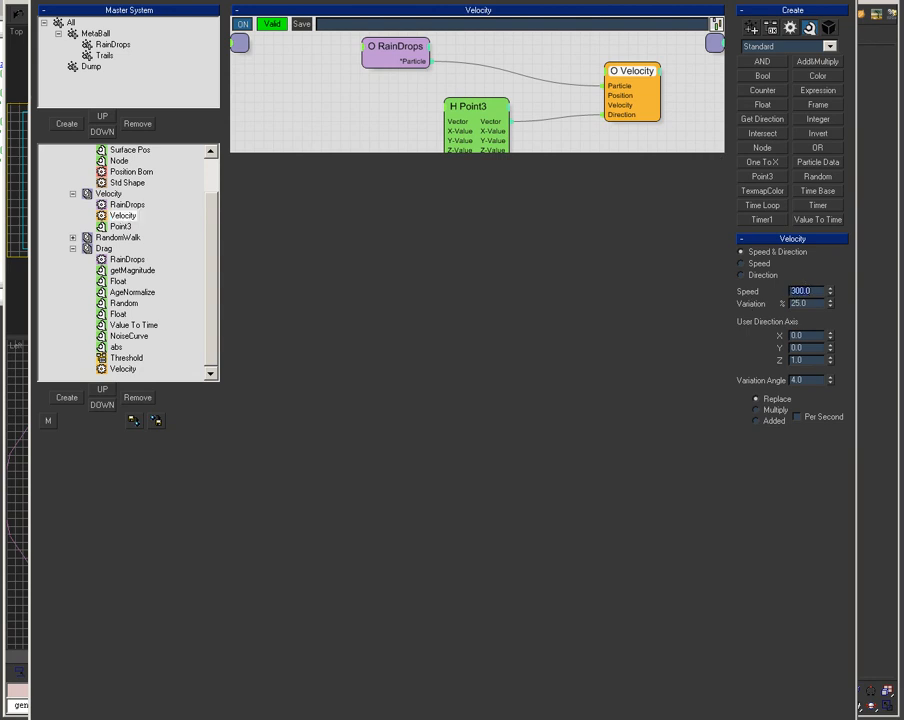
drag(405, 24, 383, 72)
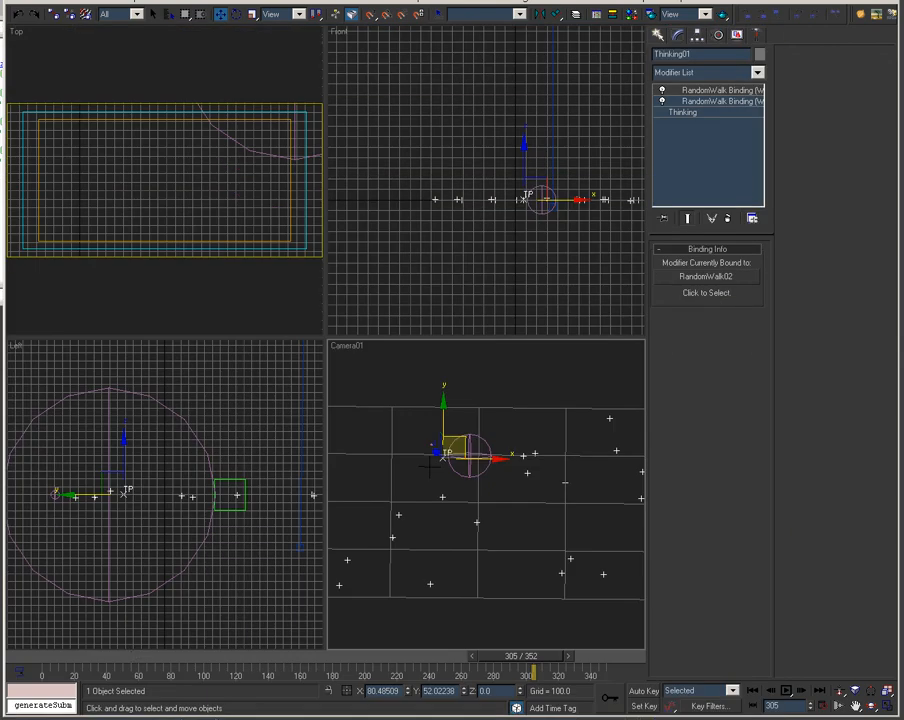
drag(128, 658, 644, 672)
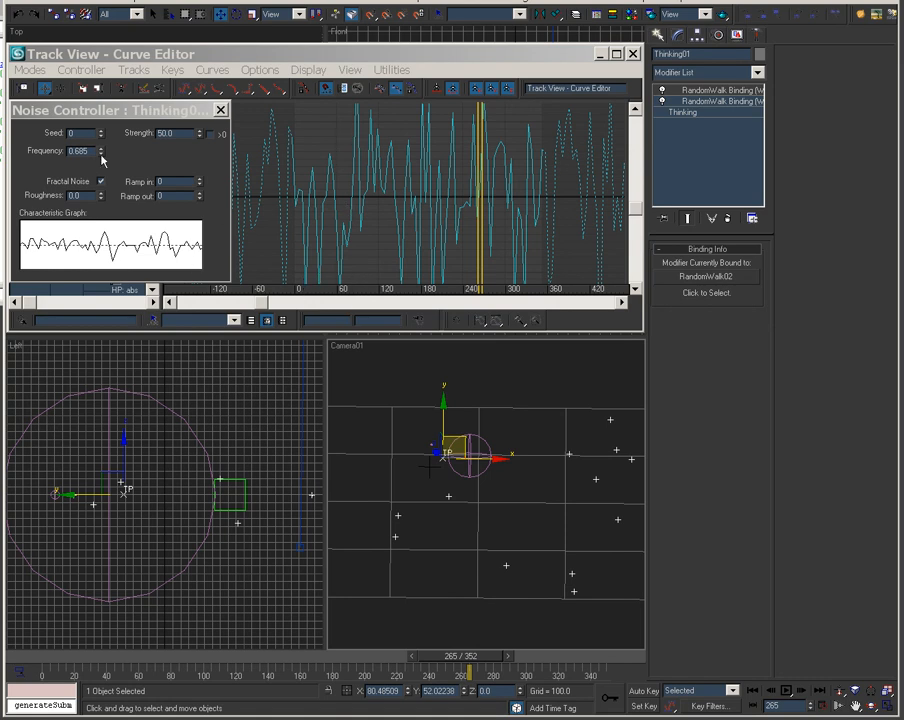
Set the noise controller's frequency to 0.8 and scrub the timeline to check how the drops slow down.
drag(101, 154, 131, 90)
drag(63, 660, 513, 683)
drag(148, 670, 630, 688)
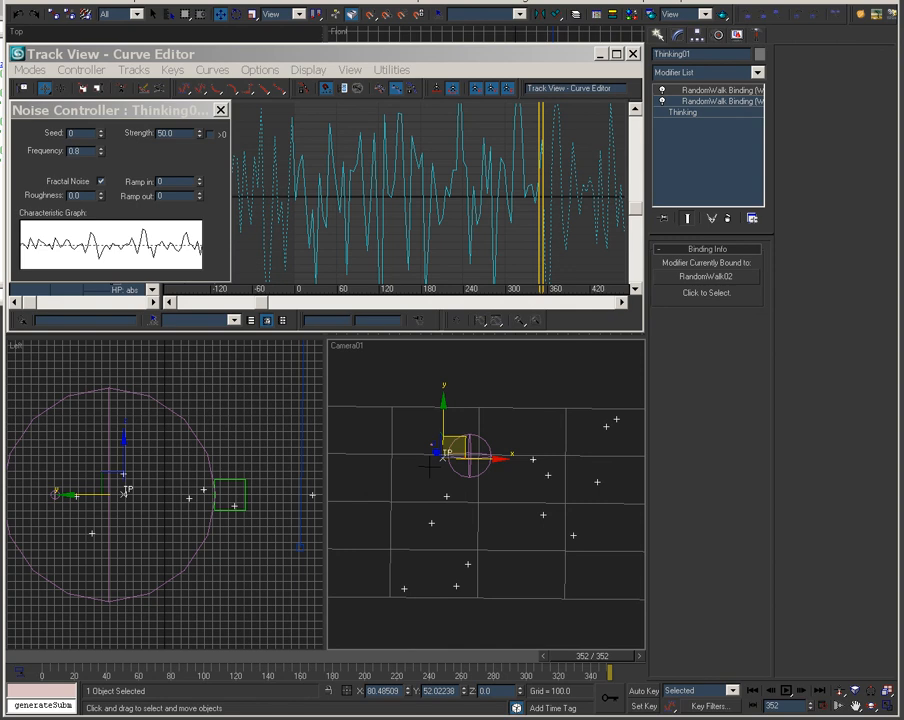
drag(592, 657, 437, 665)
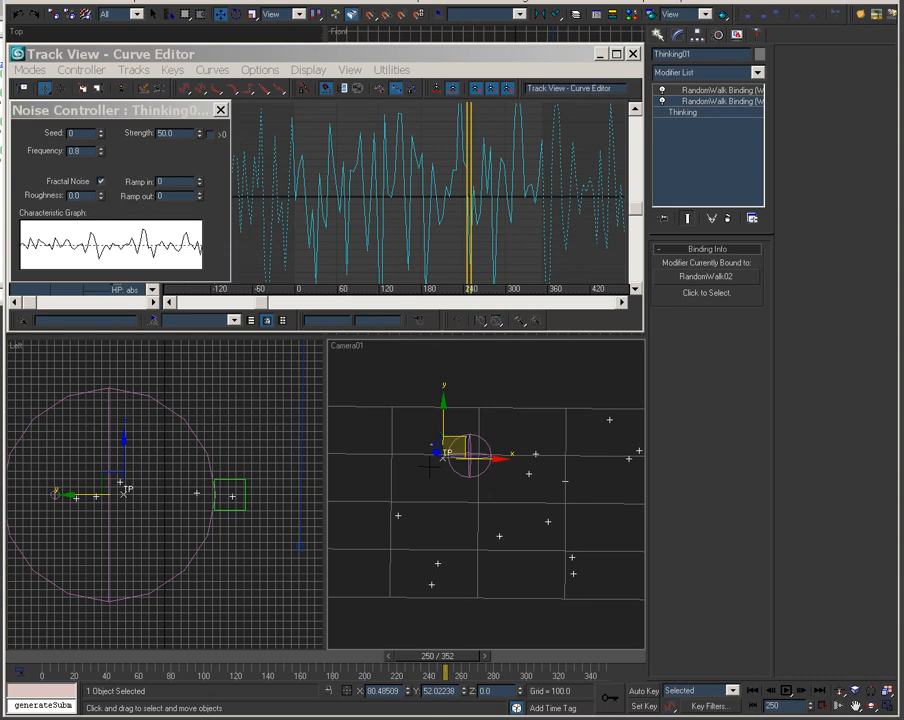
scroll(430, 466, down, 3)
drag(74, 665, 42, 682)
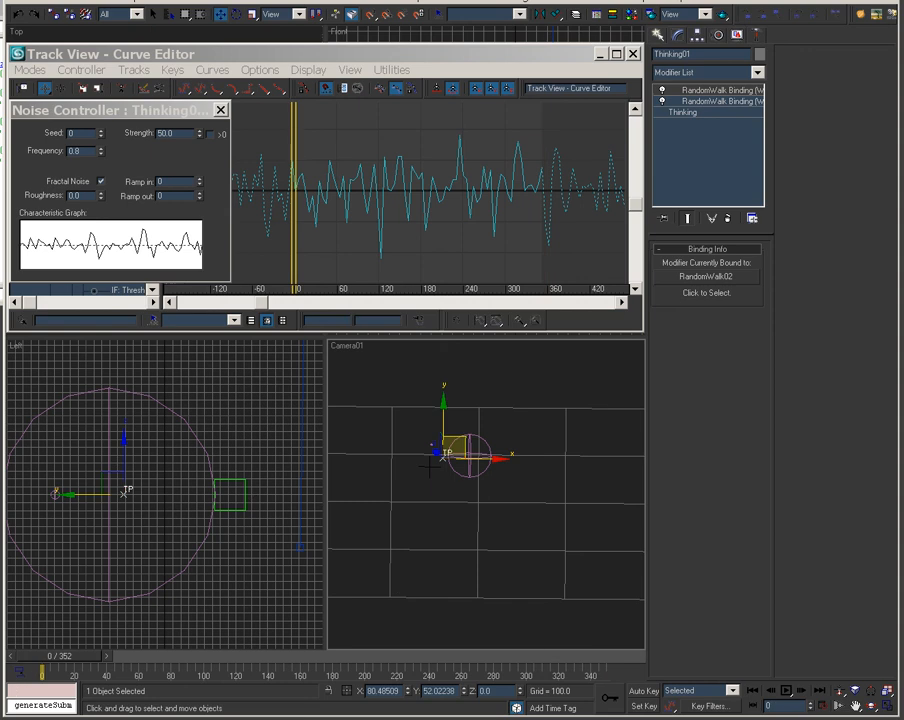
Restore the Thinking Particles window and close the Noise Controller and the Curve Editor.
drag(450, 714, 342, 36)
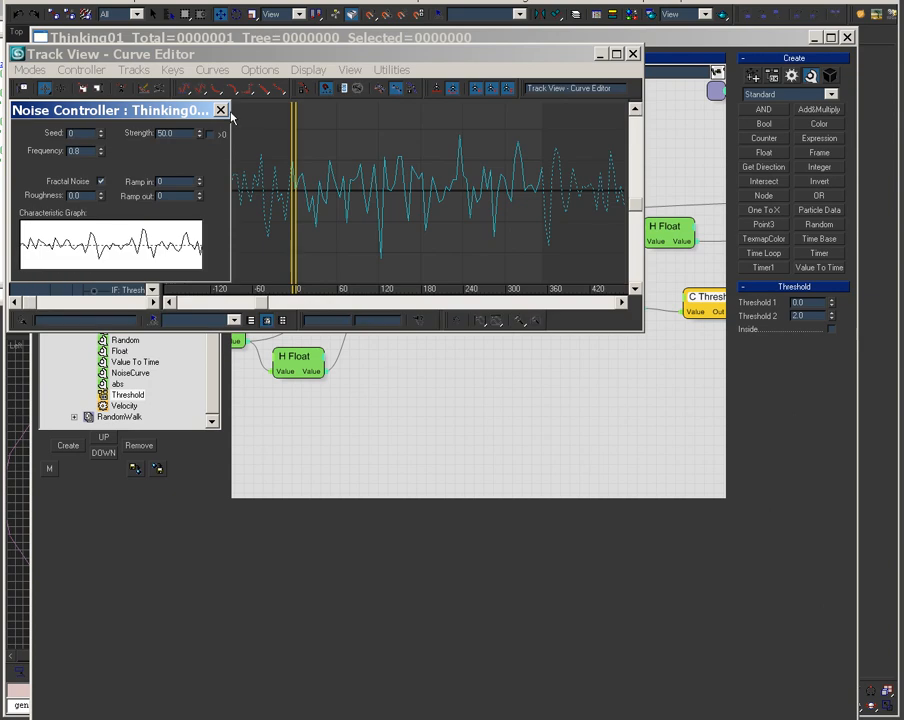
click(221, 112)
click(633, 54)
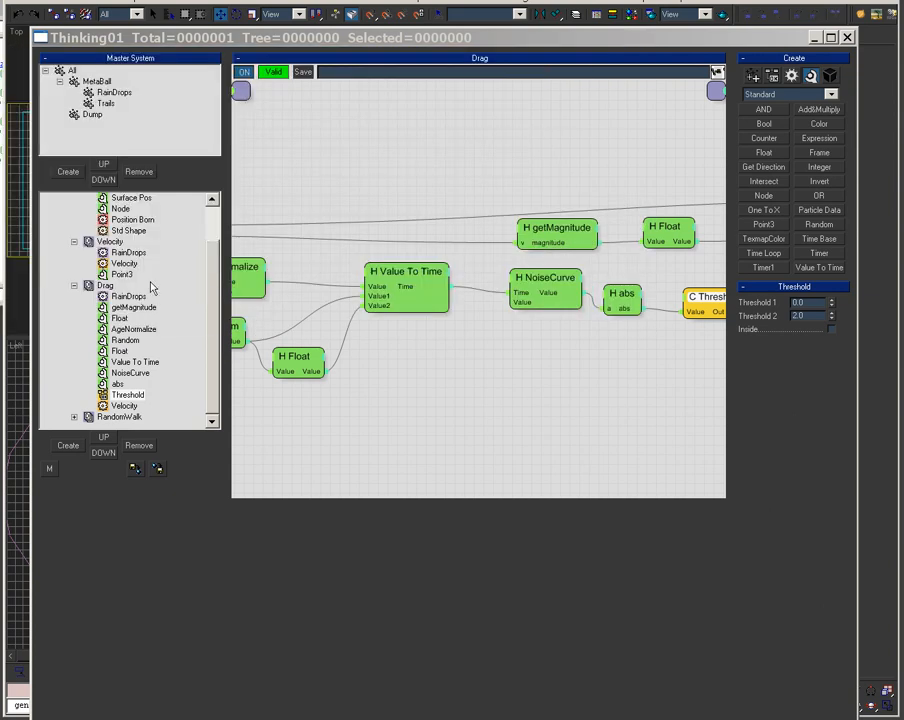
Set the Velocity operator's speed to 50 in the Velocity set and scrub the timeline to check the drops.
click(110, 241)
click(653, 124)
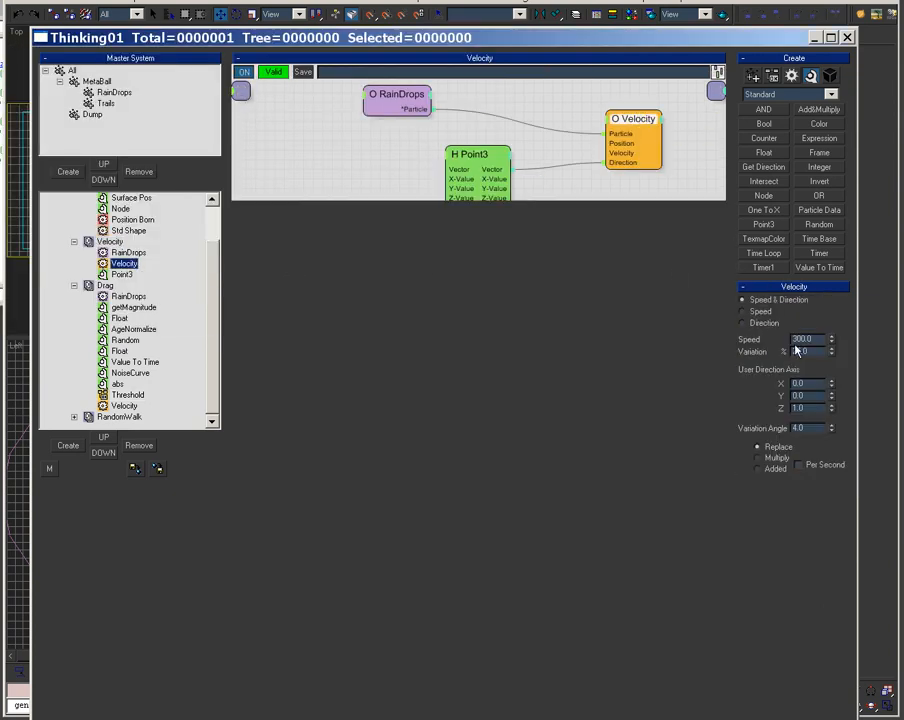
double_click(805, 339)
text(20)
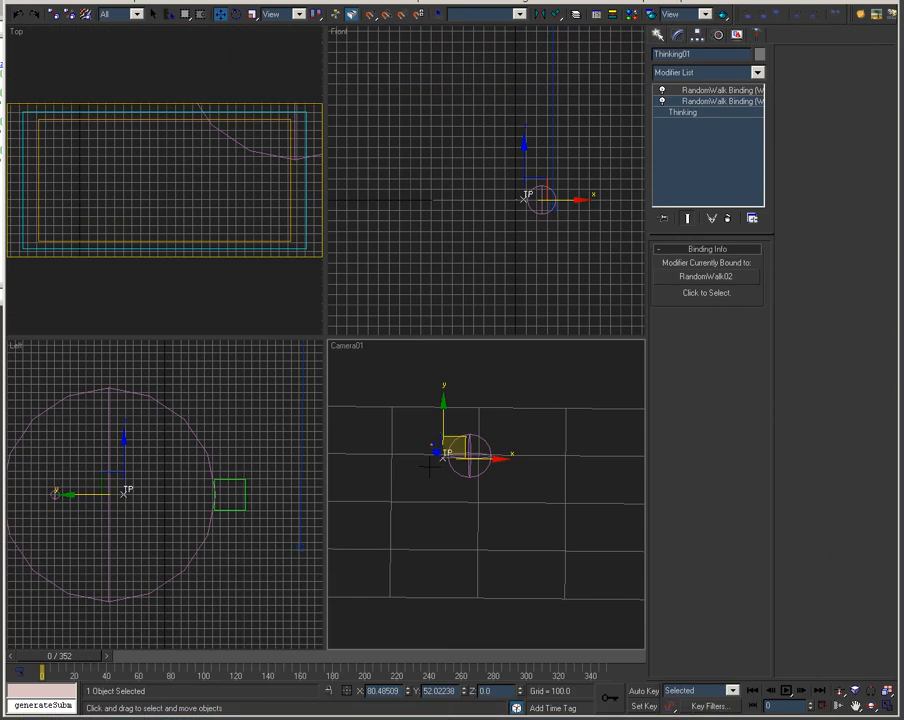
drag(88, 672, 612, 678)
drag(143, 664, 605, 672)
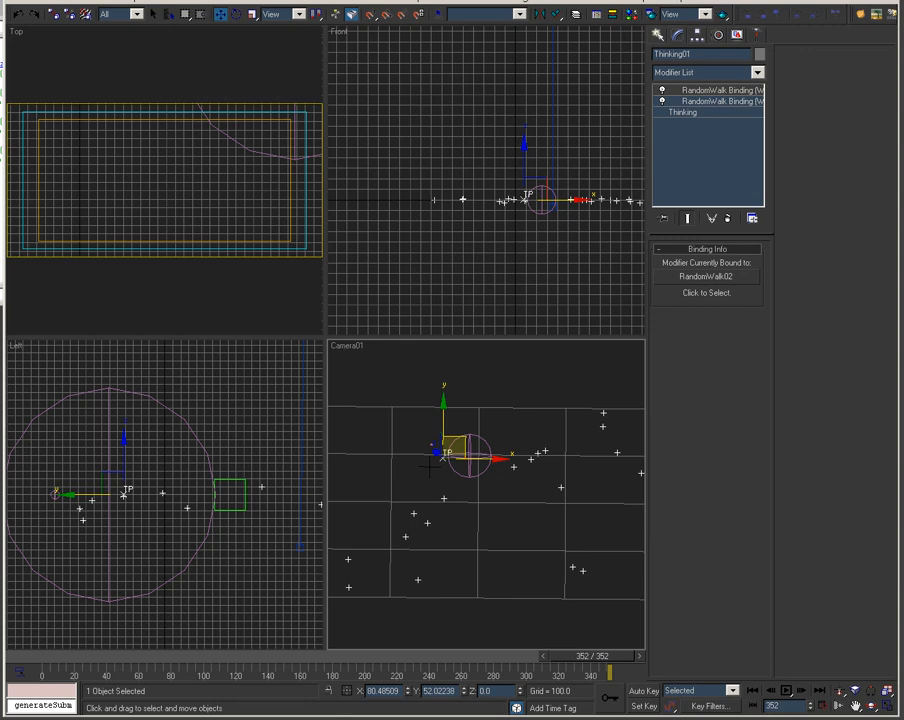
drag(590, 715, 703, 0)
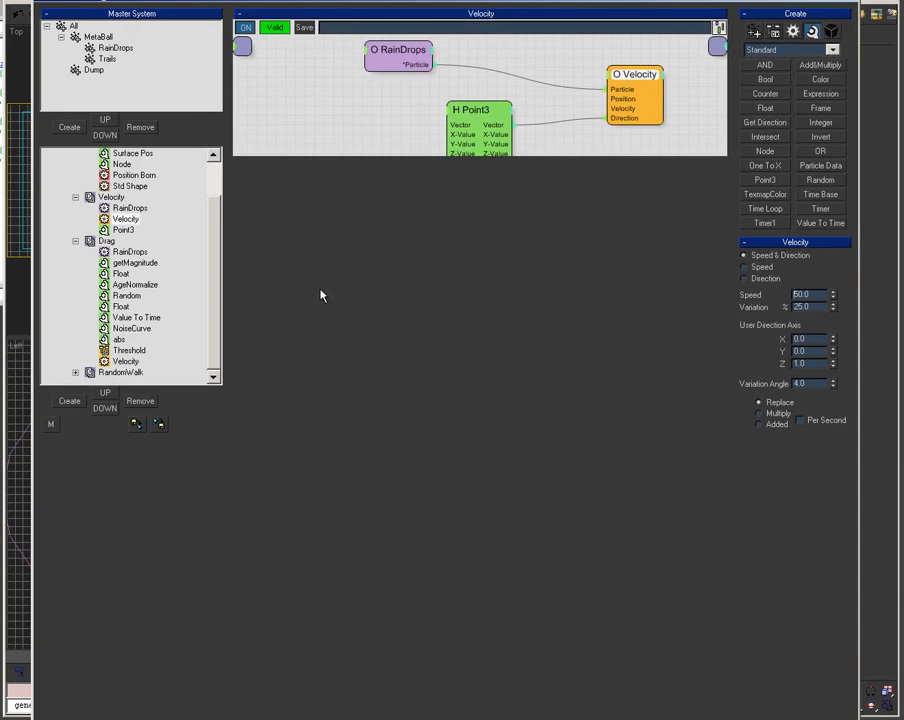
Collapse the Drag set in the dynamics list and bring Point3 and Velocity closer to RainDrops in the Velocity network.
drag(217, 338, 218, 206)
click(76, 285)
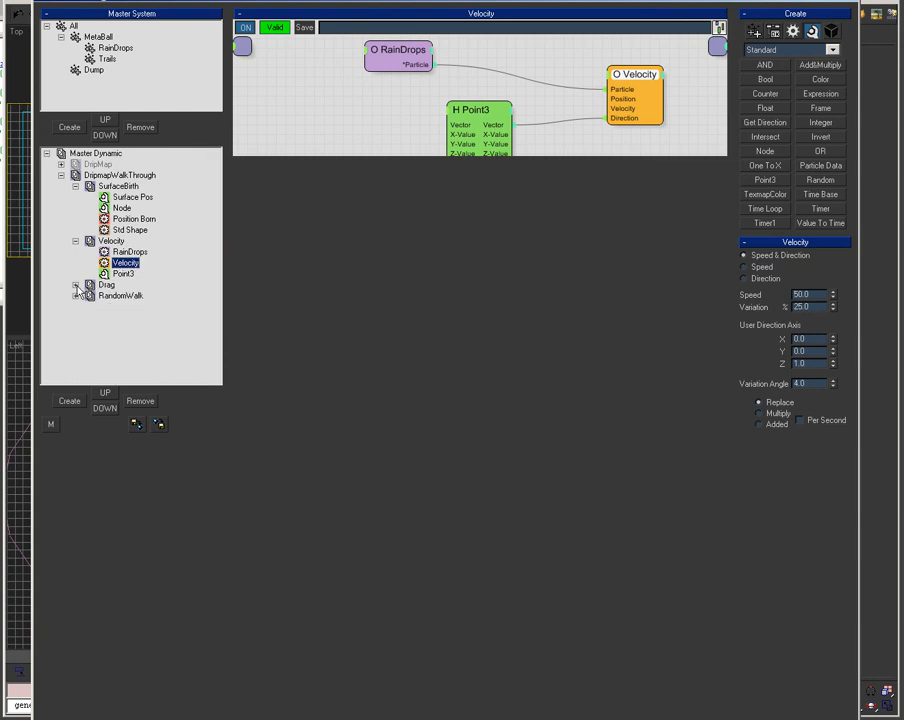
drag(480, 120, 406, 118)
drag(628, 81, 547, 64)
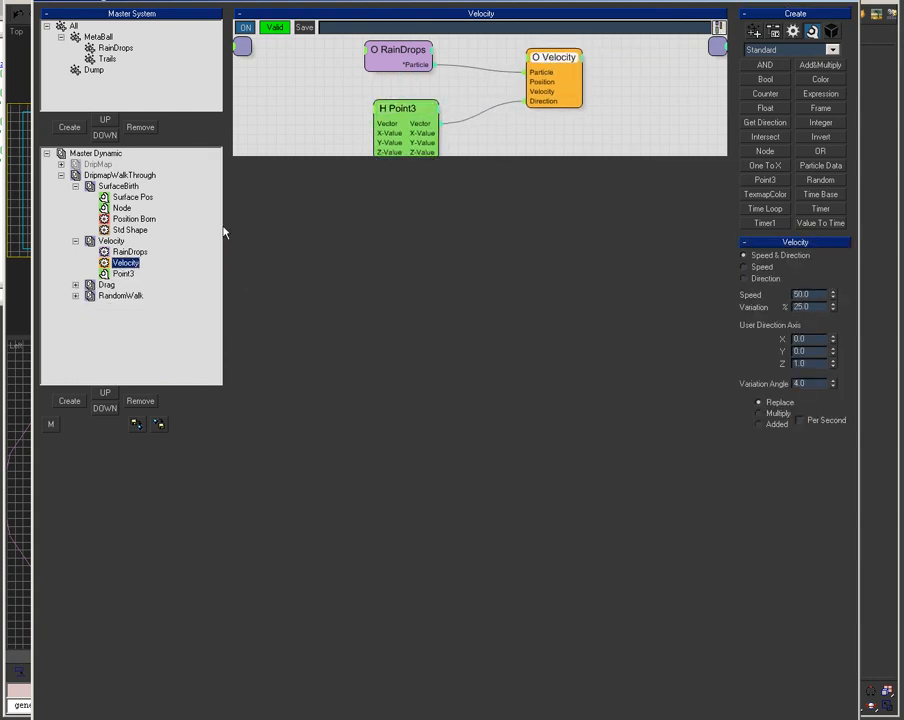
Place the Drag set after RandomWalk in the DripmapWalkThrough order and check its Threshold and Velocity wiring.
click(99, 154)
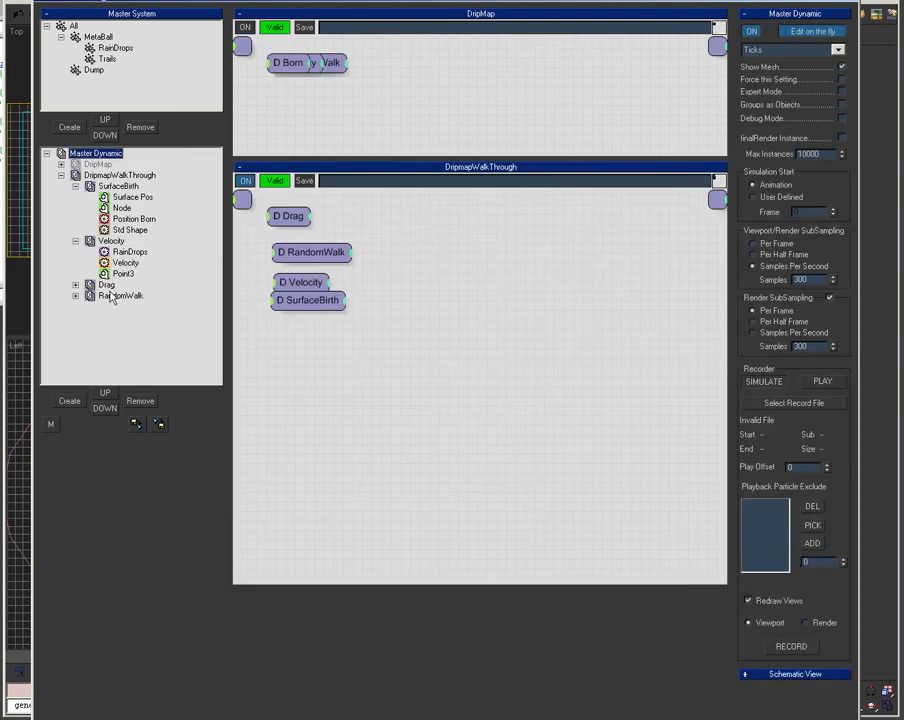
click(118, 296)
click(108, 297)
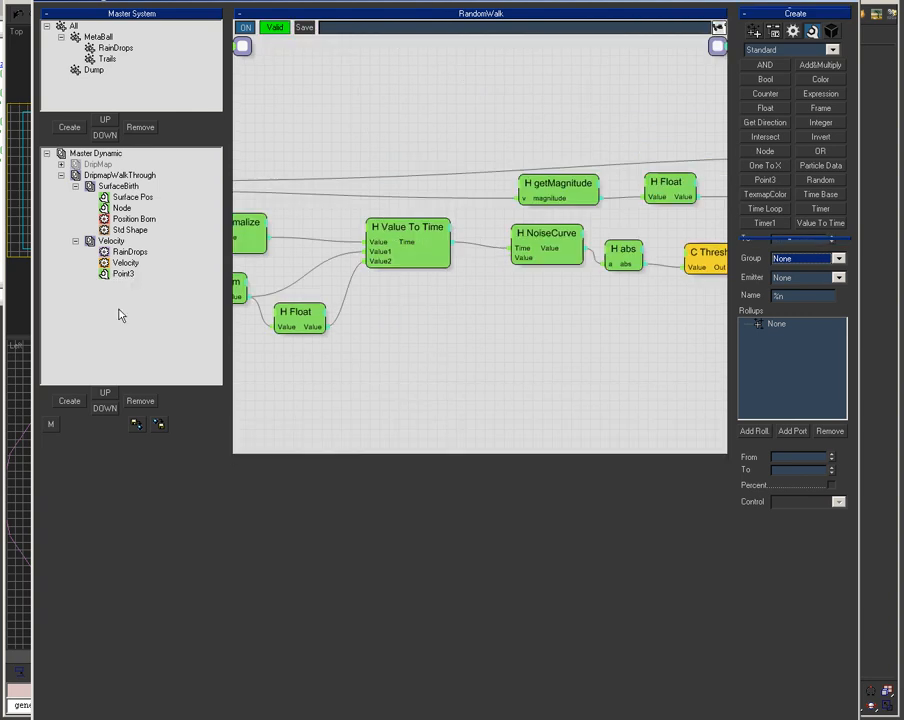
middle_drag(507, 377, 279, 350)
middle_drag(613, 266, 333, 307)
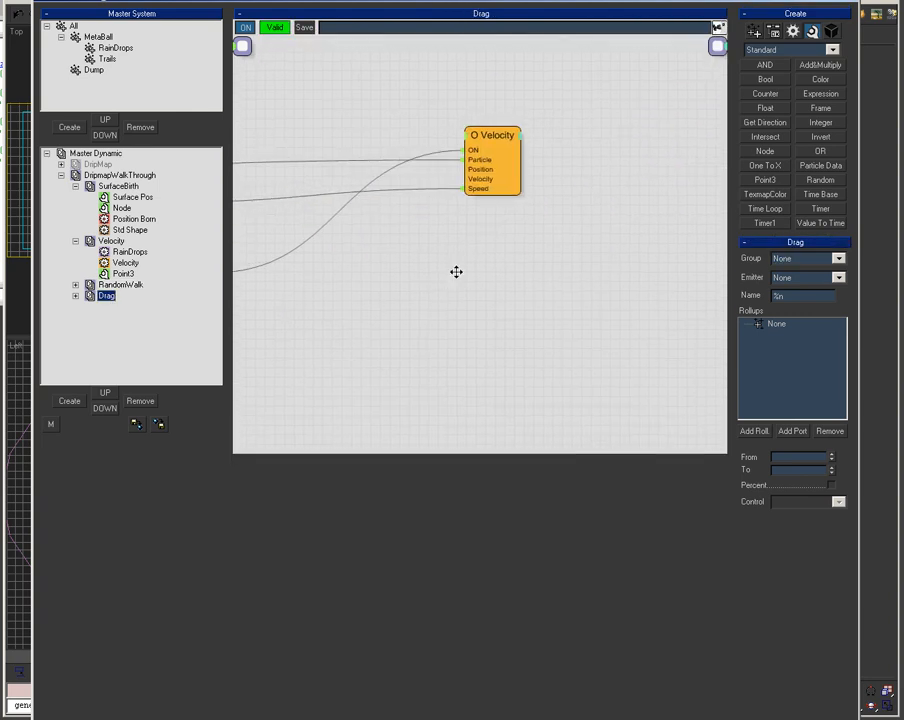
middle_drag(434, 263, 540, 266)
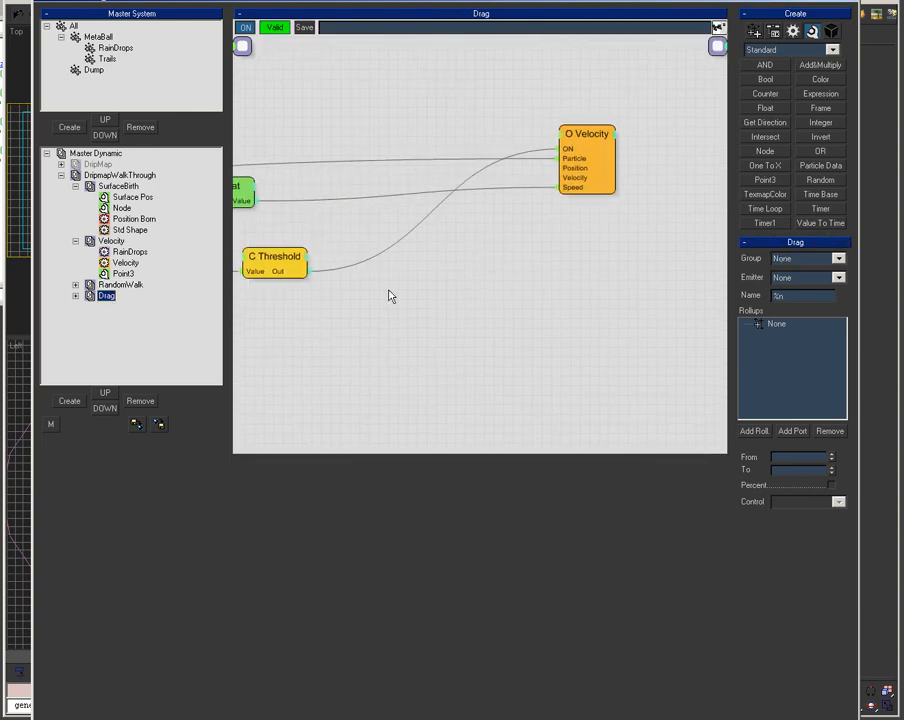
Create a dynamic set under DripmapWalkThrough and name it ClampZVelocity.
click(115, 175)
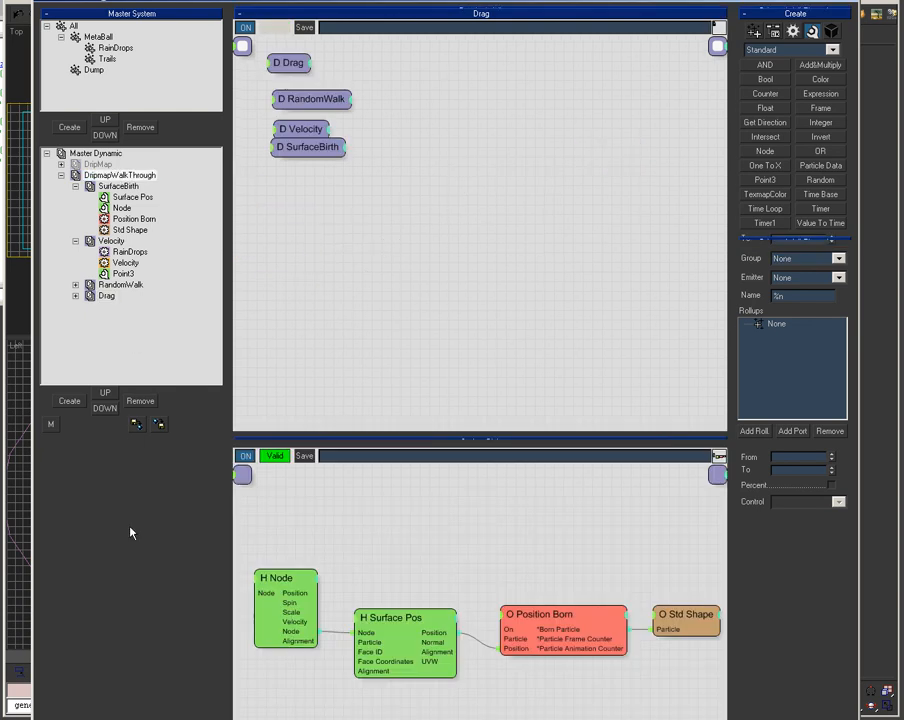
click(66, 402)
click(117, 307)
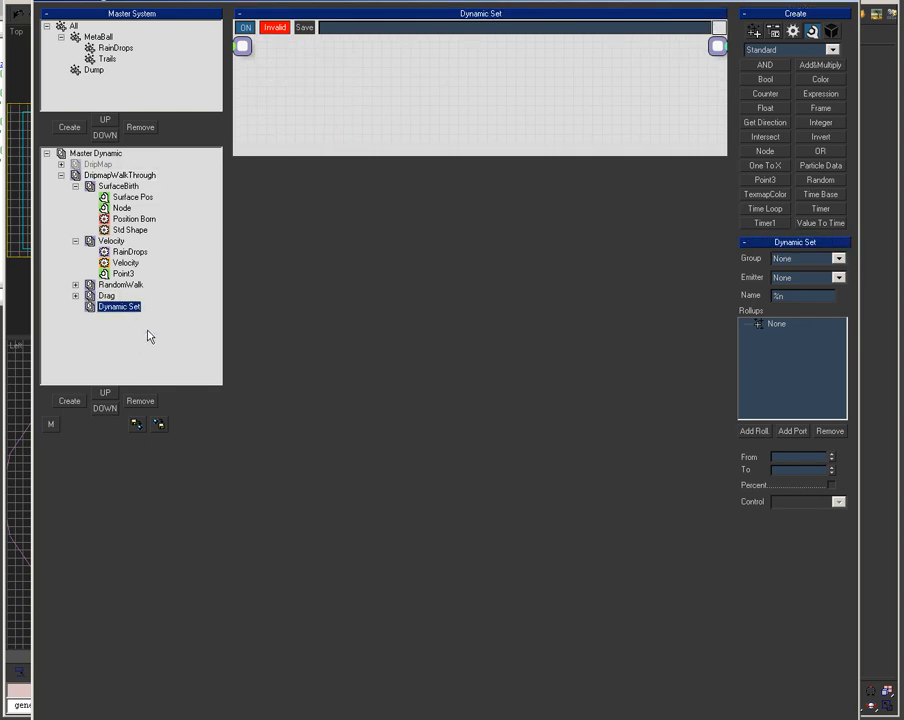
text(Clamp2Velocity)
key(Return)
Add the RainDrops group to the ClampZVelocity network and expose its Velocity output.
right_click(247, 100)
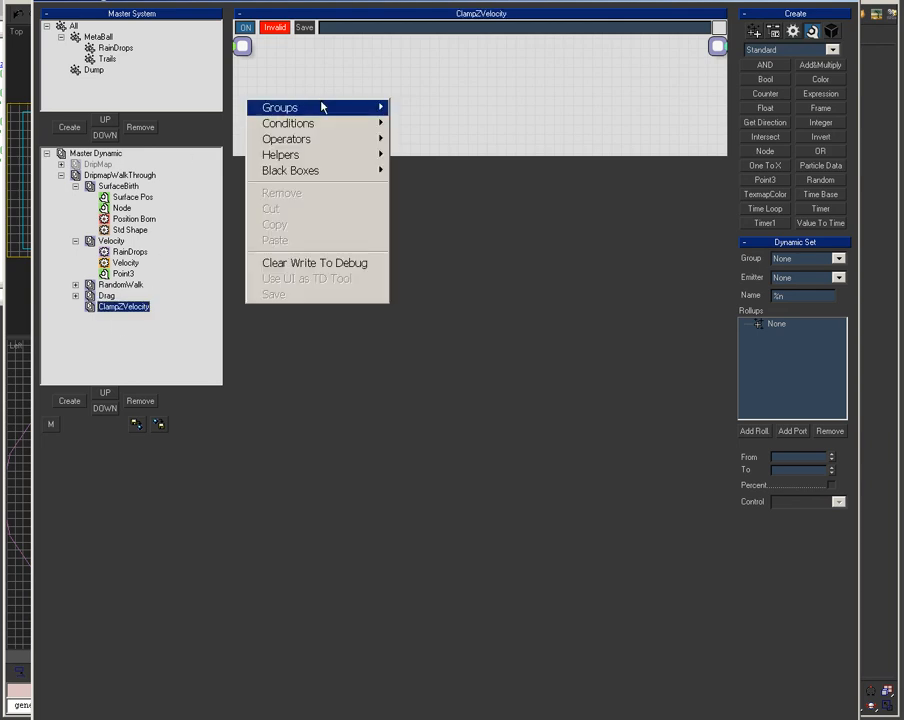
mouse_move(330, 107)
click(453, 140)
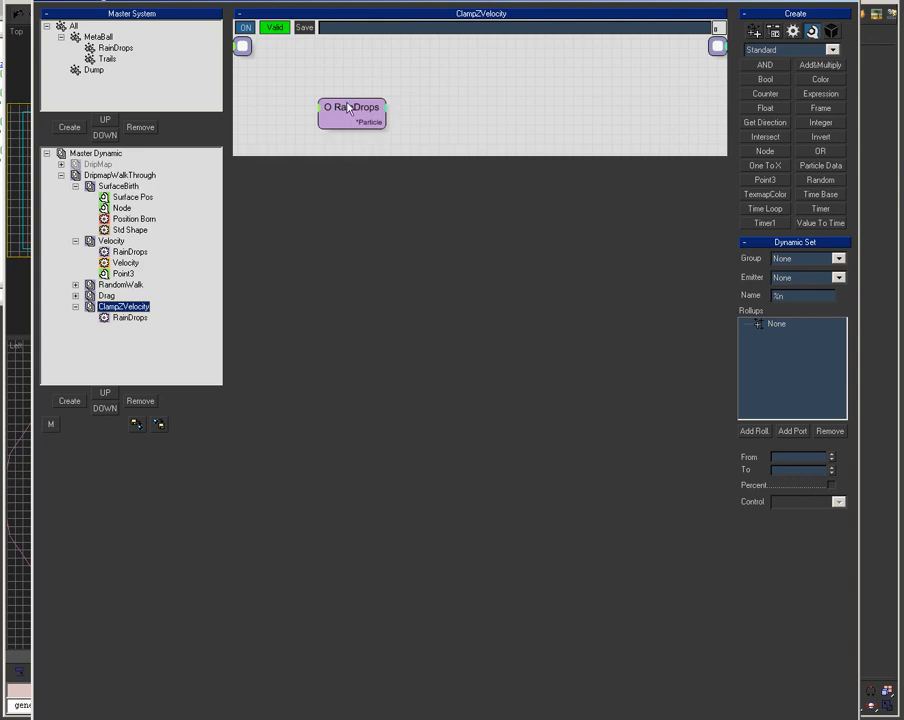
drag(339, 99, 311, 83)
right_click(339, 73)
click(345, 69)
click(352, 93)
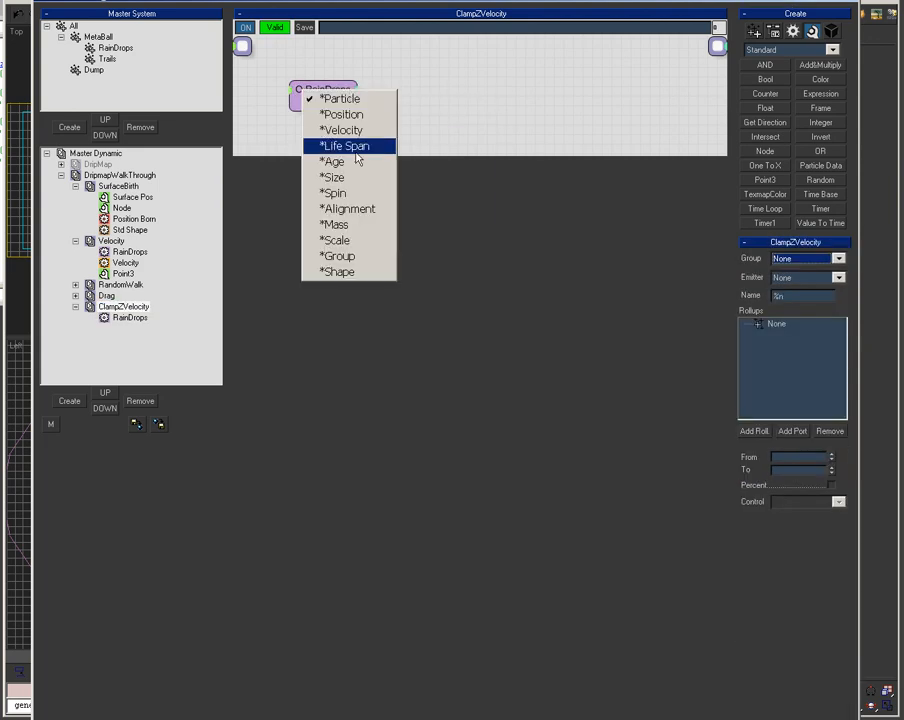
click(348, 130)
Copy the Velocity operator from the Velocity set into ClampZVelocity and connect the RainDrops Particle output to it.
click(125, 262)
drag(125, 262, 140, 318)
click(138, 317)
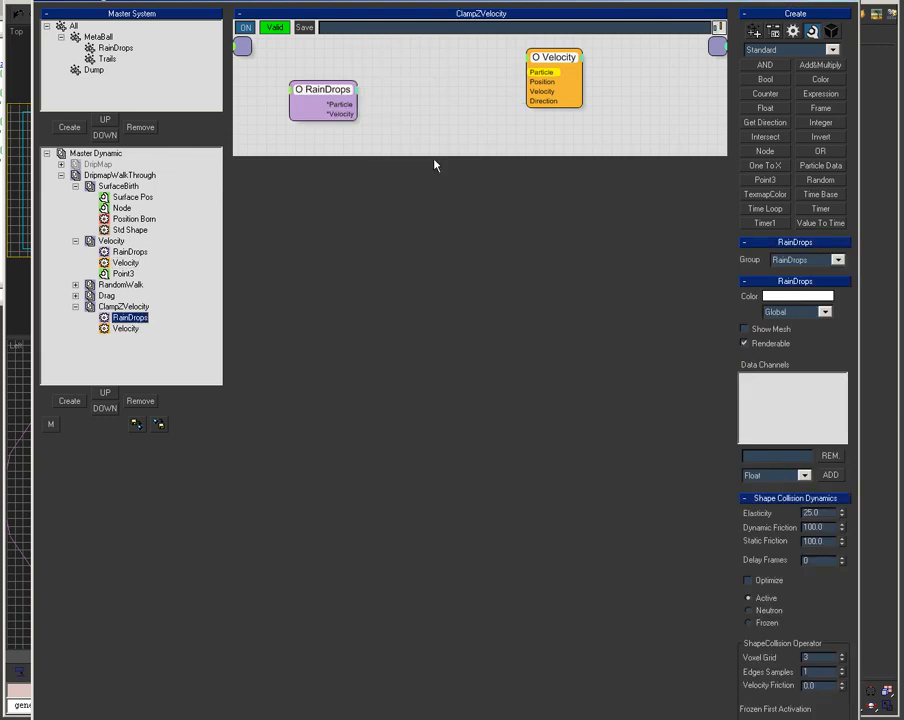
drag(581, 60, 588, 93)
mouse_move(341, 105)
mouse_down()
mouse_move(556, 104)
mouse_move(665, 81)
mouse_up()
mouse_move(442, 138)
middle_down()
mouse_move(421, 83)
mouse_move(404, 130)
middle_up()
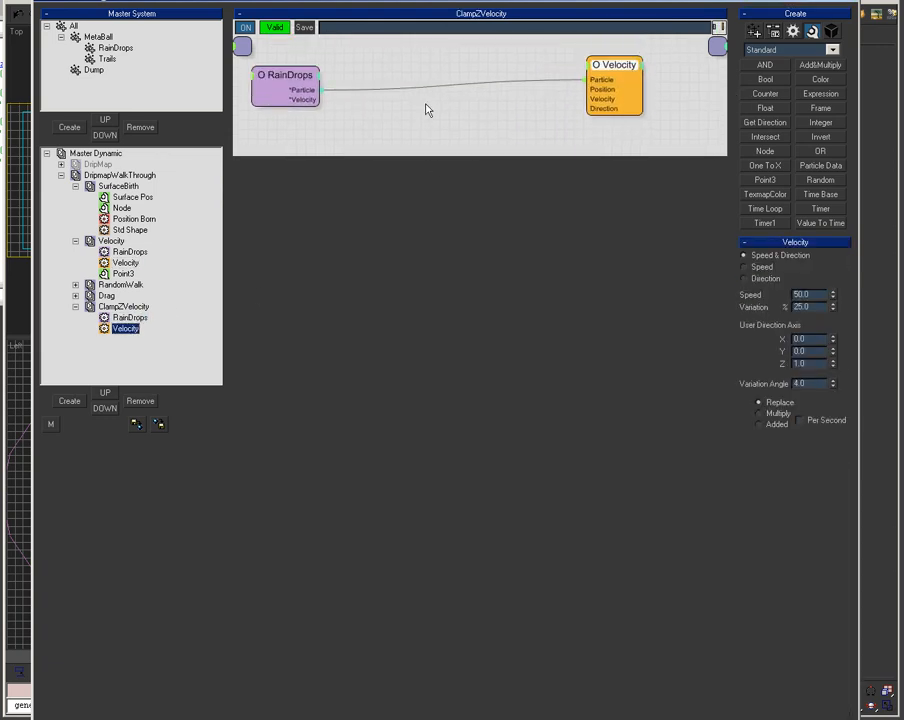
Add a standard Float helper between RainDrops and Velocity in the ClampZVelocity network.
right_click(421, 112)
mouse_move(420, 168)
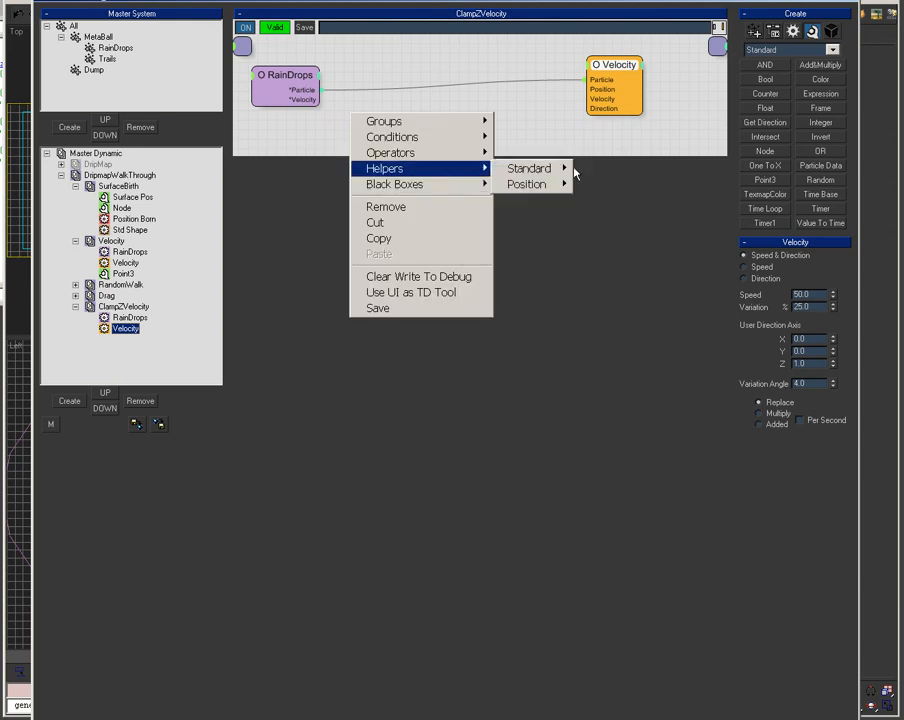
mouse_move(548, 168)
click(624, 263)
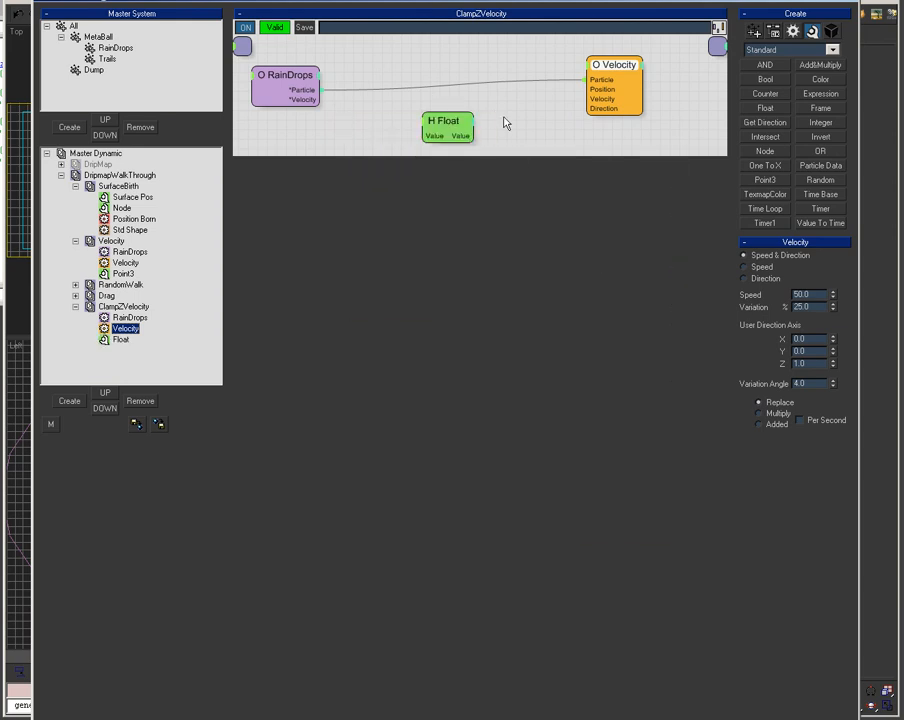
Copy the Point3 helper from the Velocity set into ClampZVelocity and place it beside the Float.
right_click(432, 117)
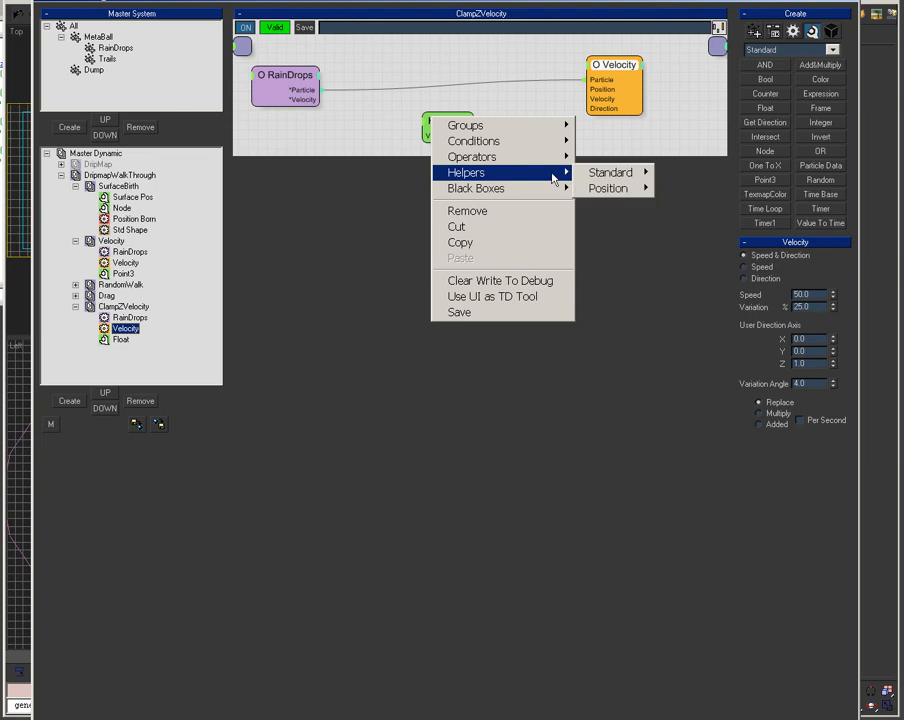
click(120, 284)
click(123, 273)
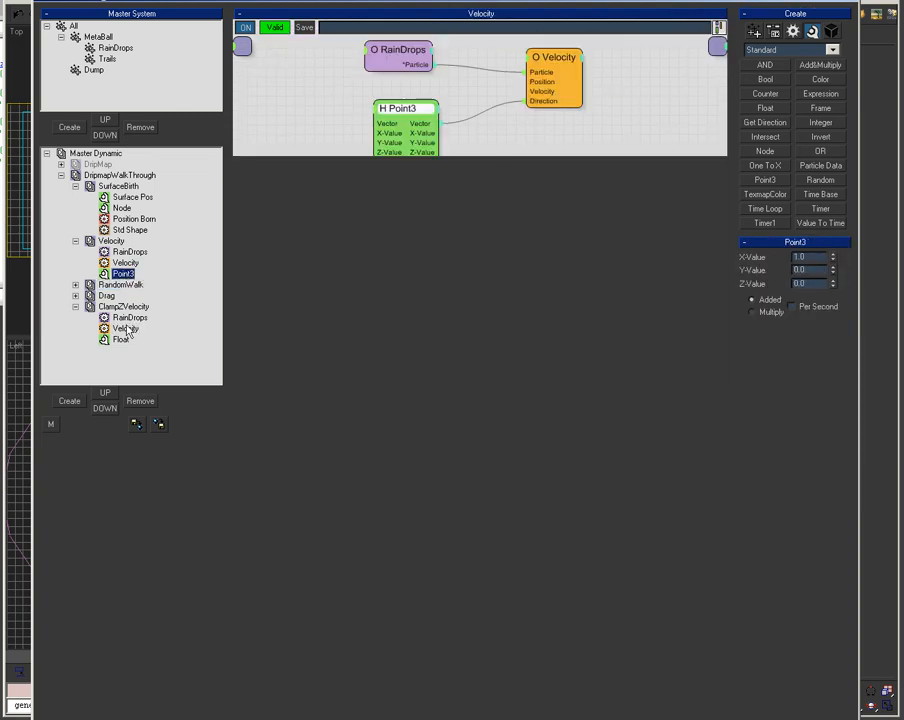
drag(123, 274, 108, 324)
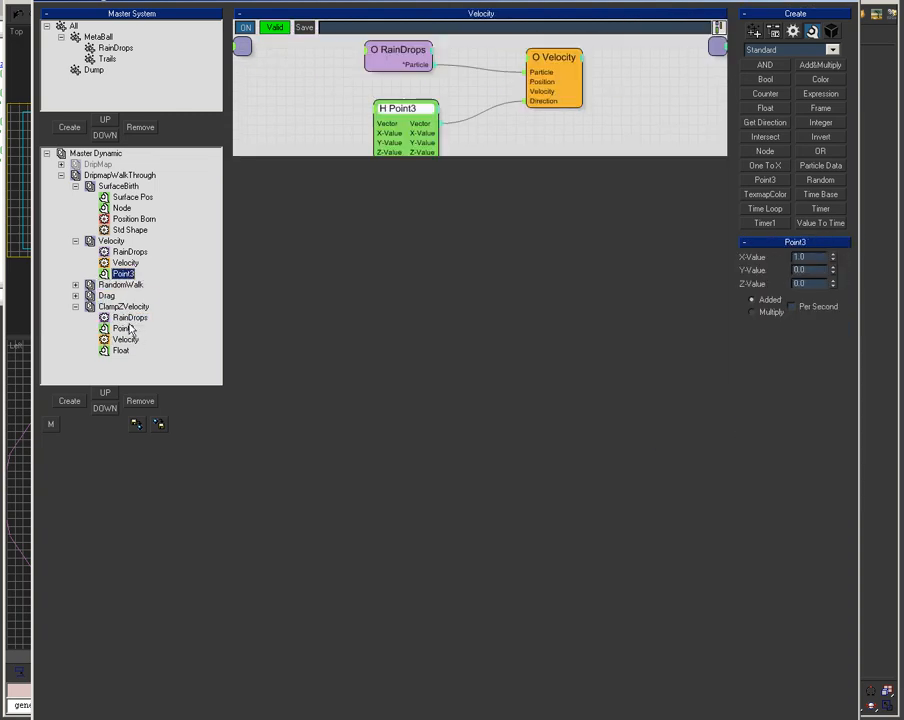
drag(387, 112, 490, 122)
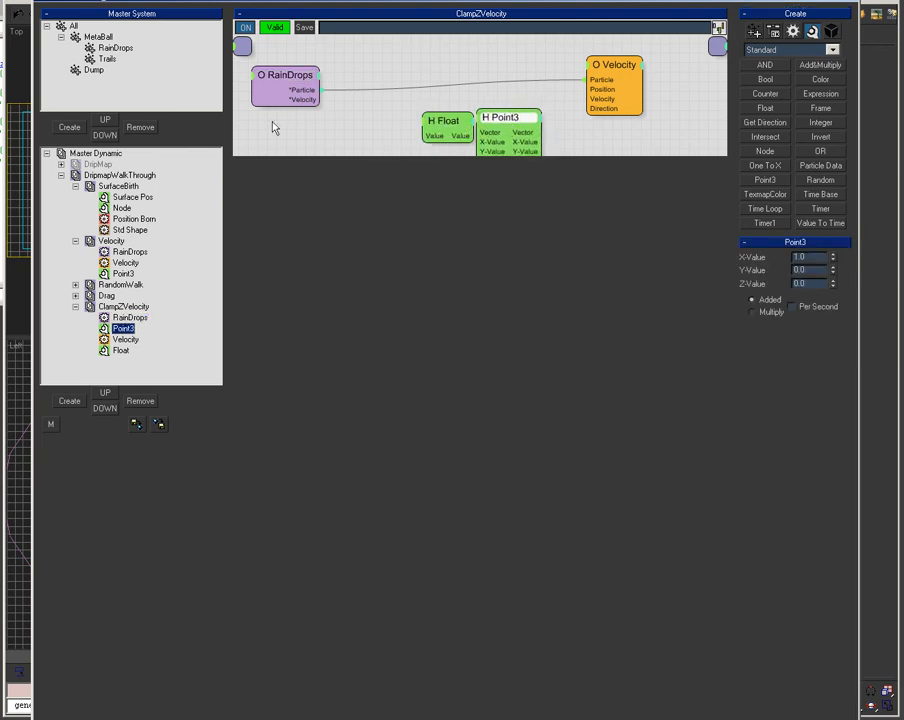
Connect the RainDrops Velocity output to the Point3's Vector input and place a copy of that Point3 before the Velocity operator.
drag(300, 100, 493, 129)
middle_drag(504, 90, 501, 37)
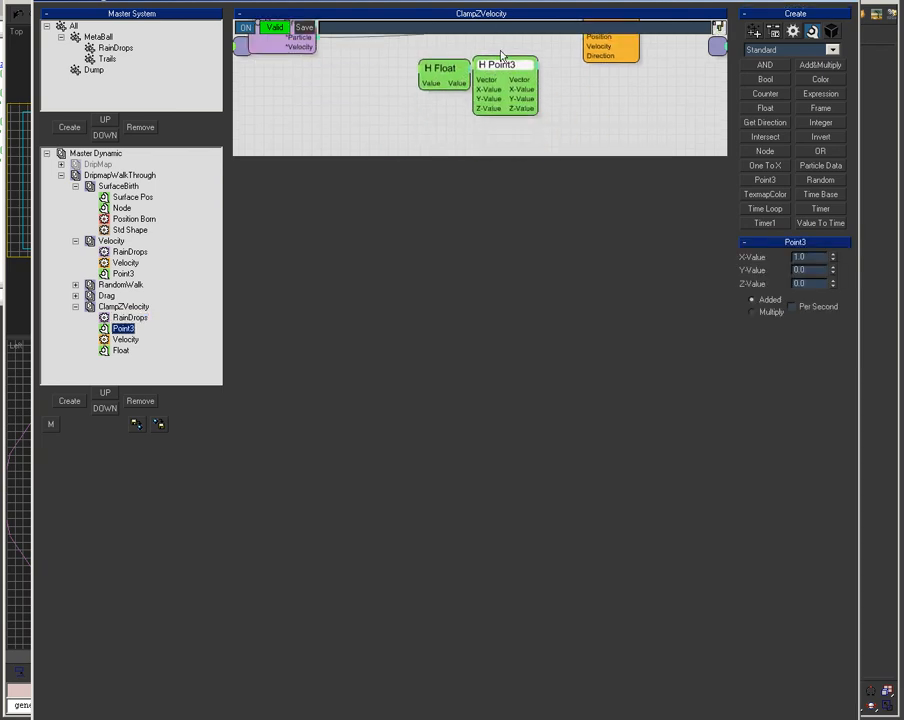
drag(481, 87, 308, 52)
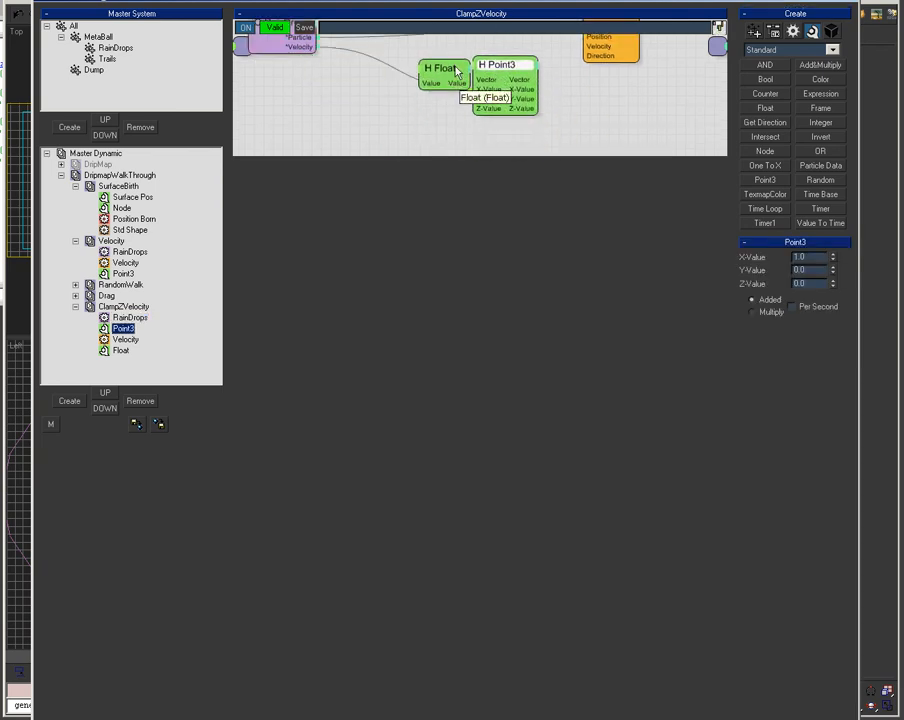
drag(452, 83, 324, 136)
drag(488, 91, 296, 50)
drag(490, 85, 513, 66)
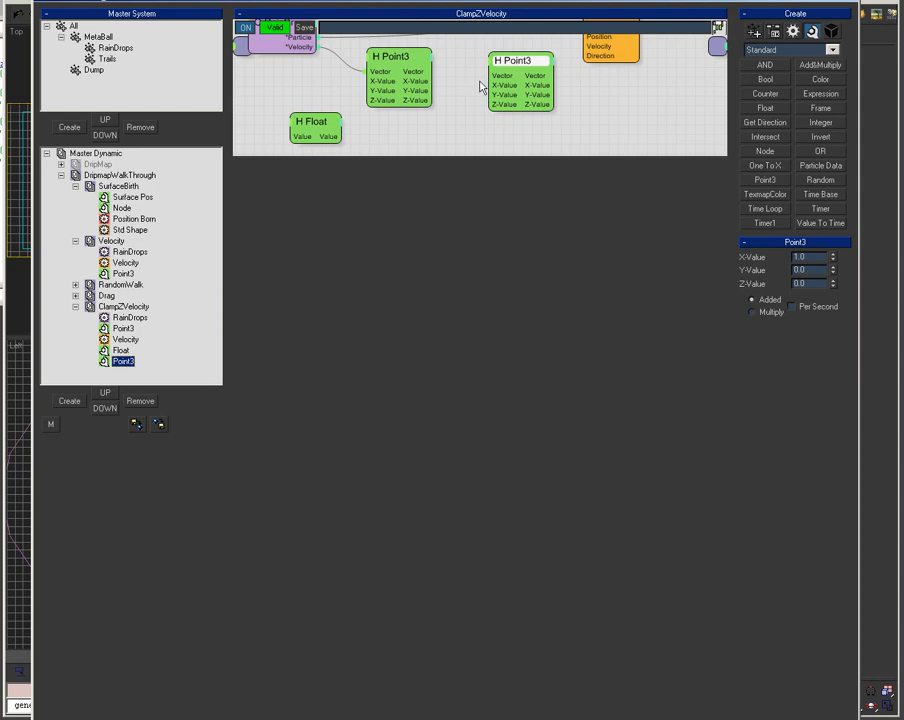
Connect the first Point3's X-Value and Y-Value to the second Point3, and feed the Float's Value into its Z-Value.
drag(431, 81, 492, 86)
drag(431, 90, 503, 100)
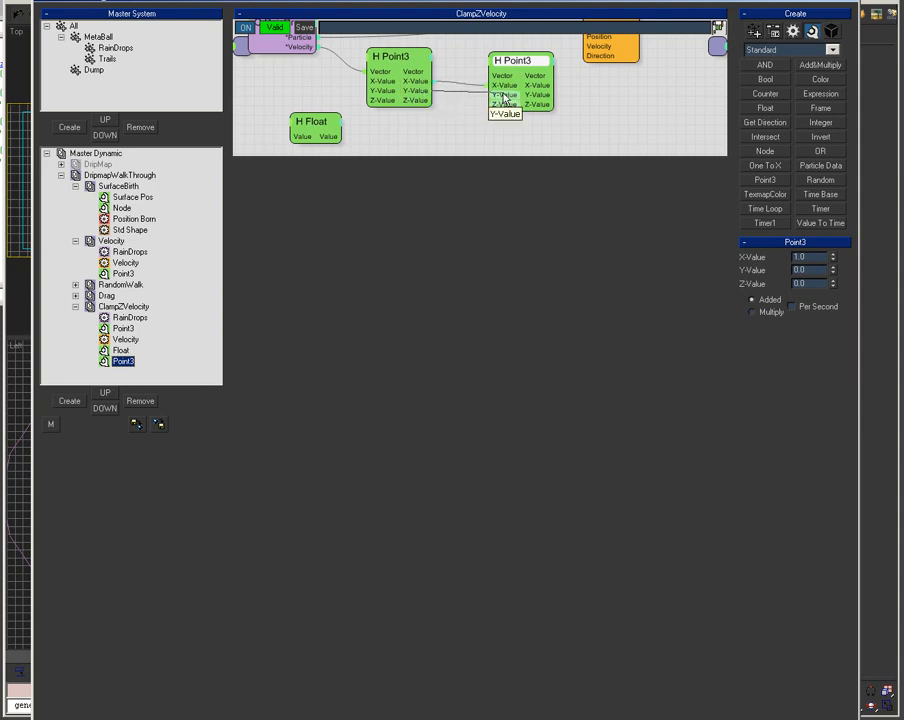
drag(339, 132, 493, 104)
drag(318, 127, 403, 136)
middle_drag(613, 90, 575, 132)
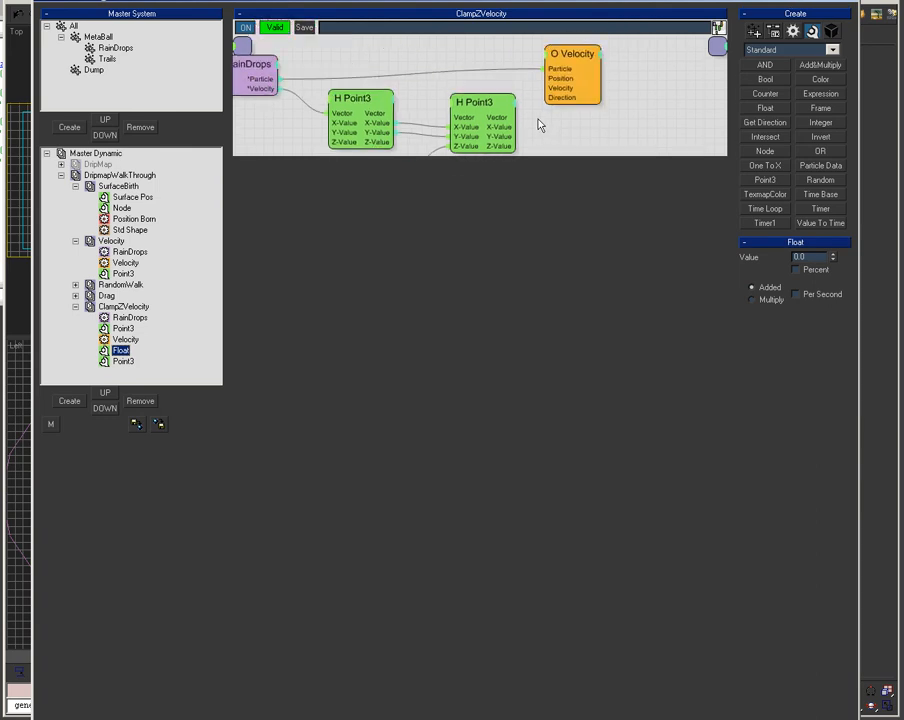
Connect the second Point3's Vector output to the Velocity operator's Velocity input and set its Variation Angle to 0.
drag(495, 119, 564, 88)
click(588, 53)
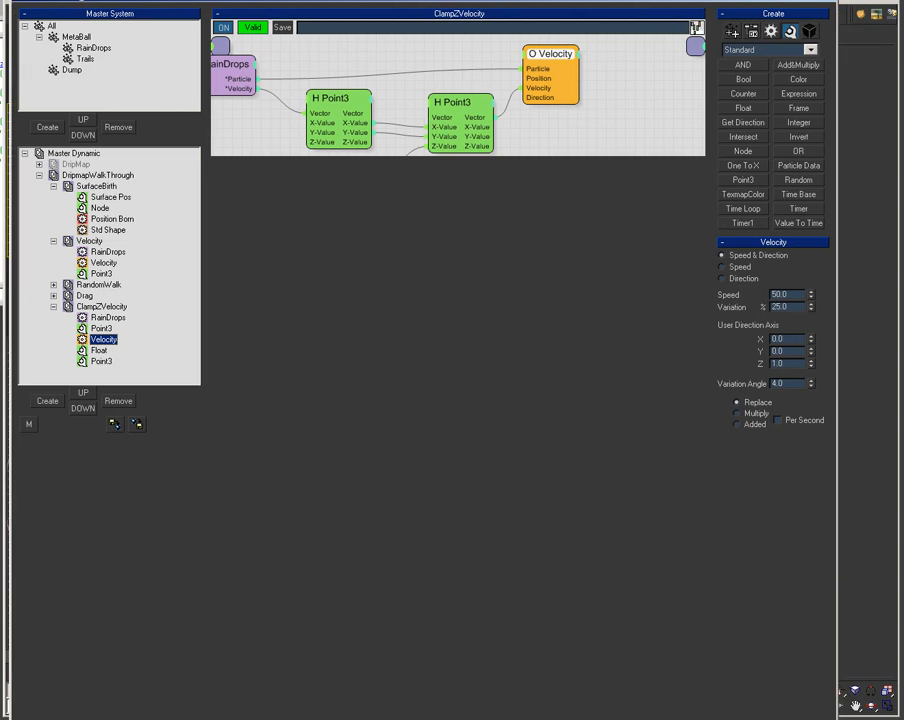
drag(785, 383, 695, 376)
text(0)
key(Return)
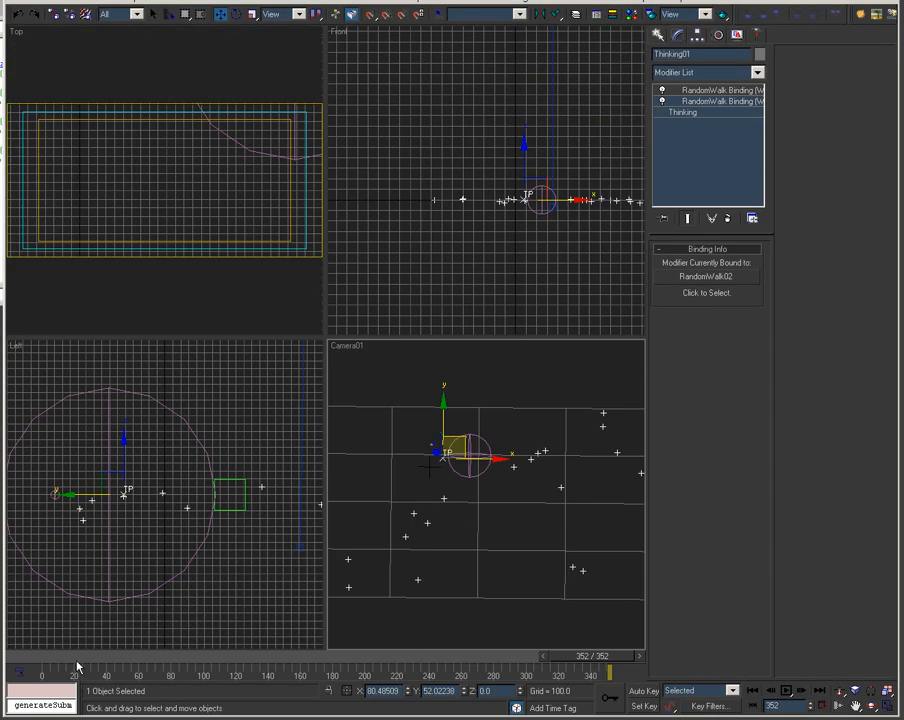
Scrub the animation up to frame 352 to check how the raindrops move with their Z velocity clamped.
drag(77, 660, 385, 657)
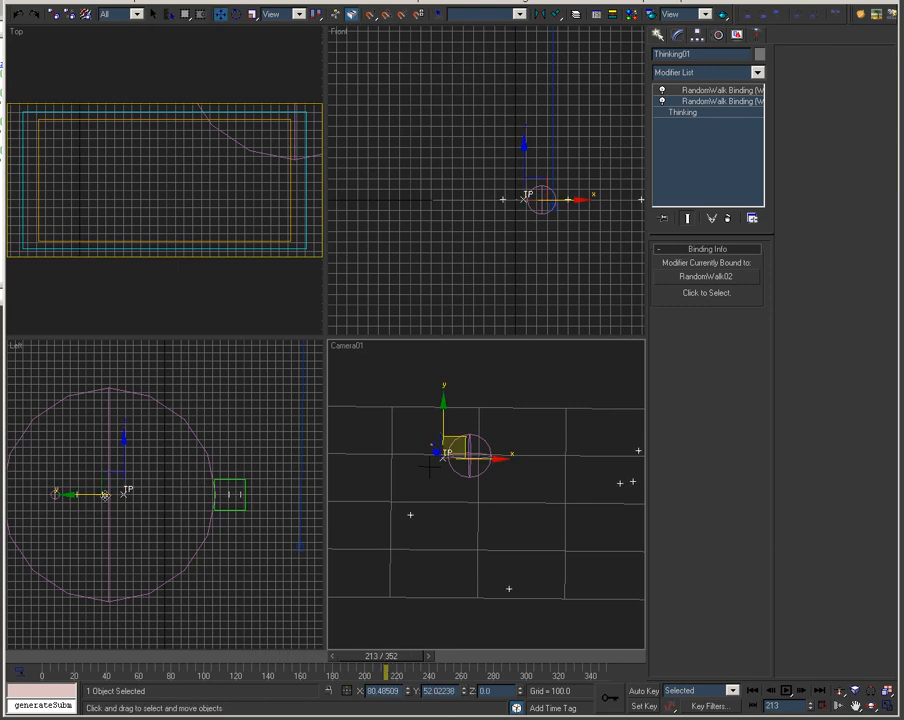
drag(90, 658, 630, 698)
key(w)
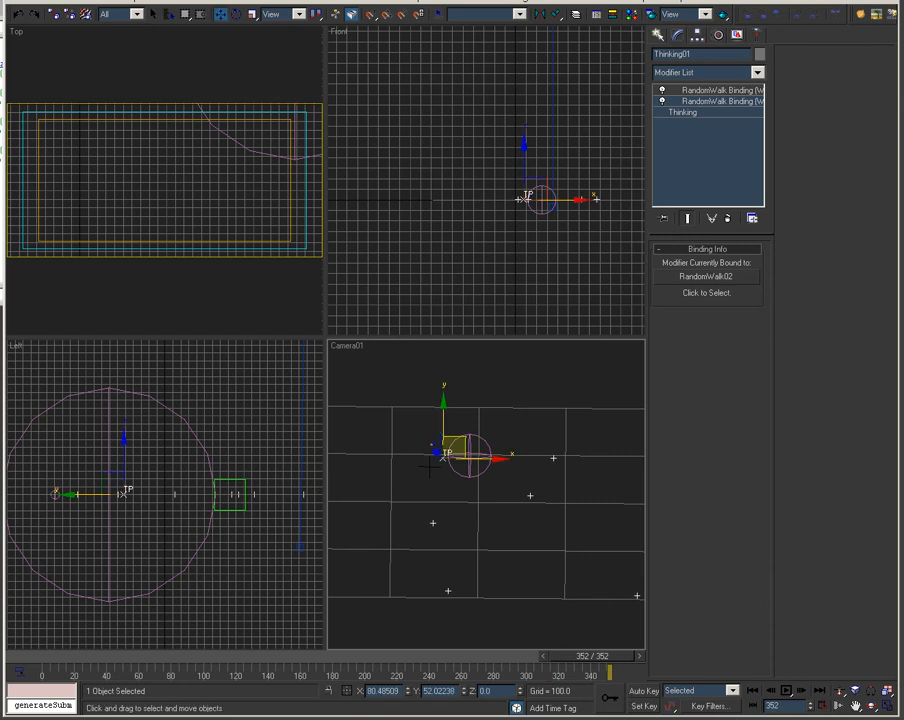
drag(590, 716, 635, 21)
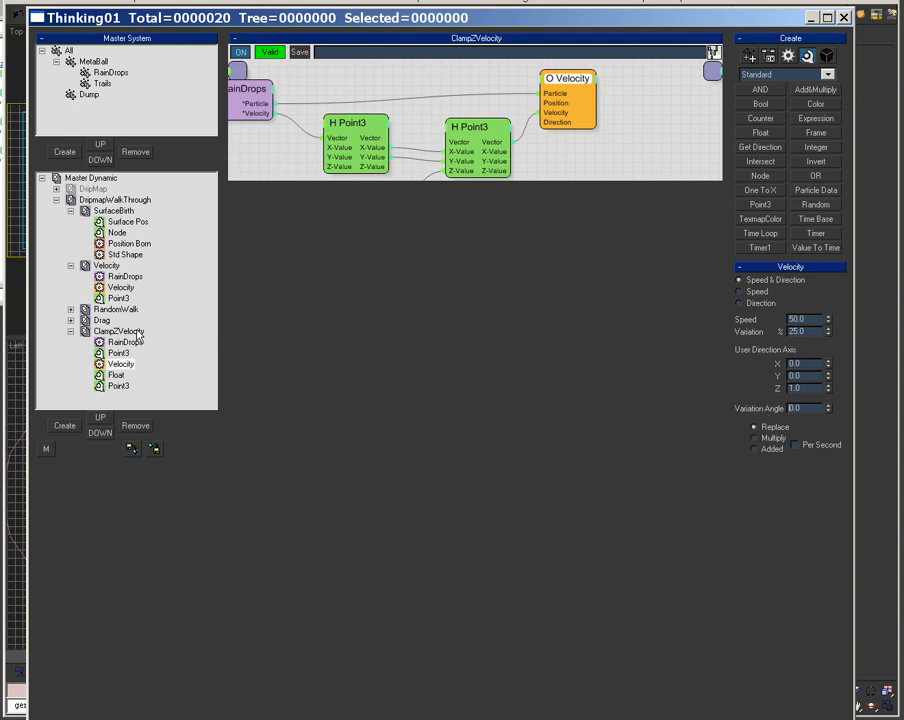
text(1.0)
key(Return)
drag(455, 17, 64, 716)
drag(71, 656, 598, 670)
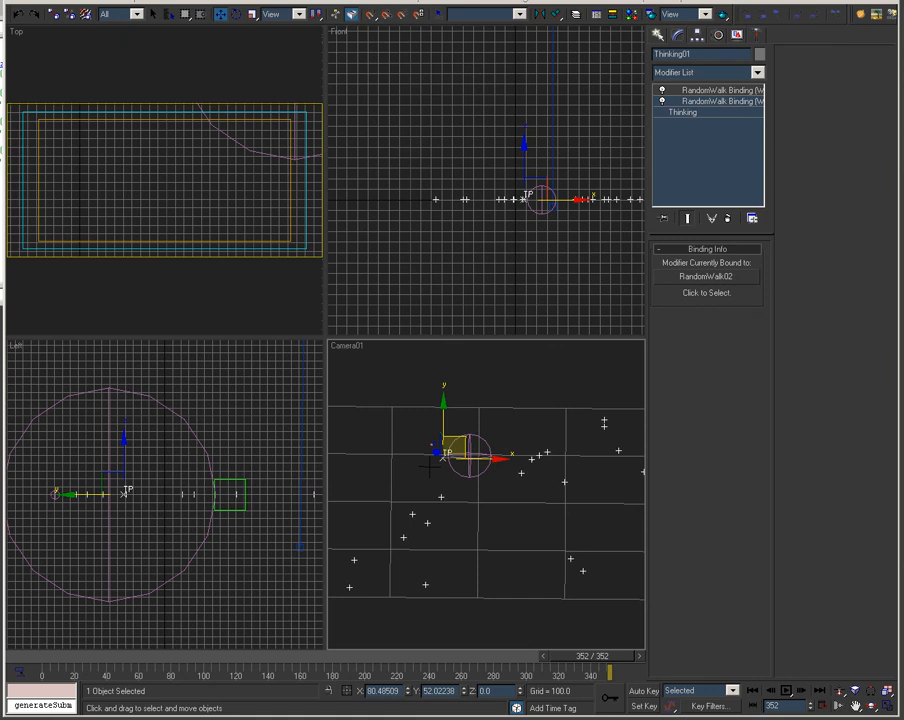
Examine the Point3, Float, Velocity and RainDrops nodes in the Dynamic Set network and scrub the animation again.
drag(639, 182, 687, 74)
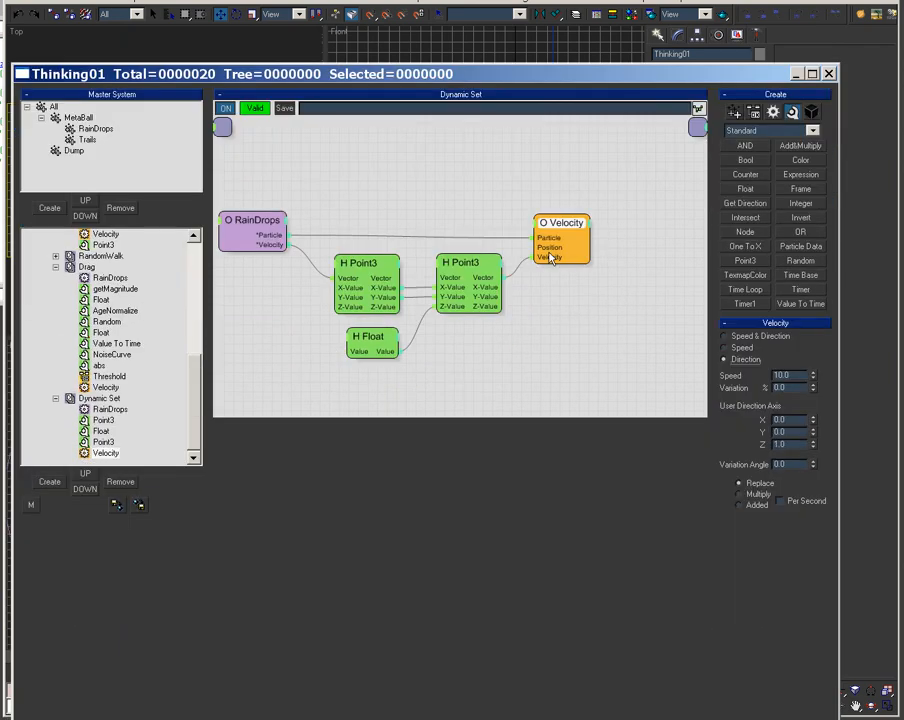
drag(571, 225, 578, 220)
drag(613, 88, 650, 32)
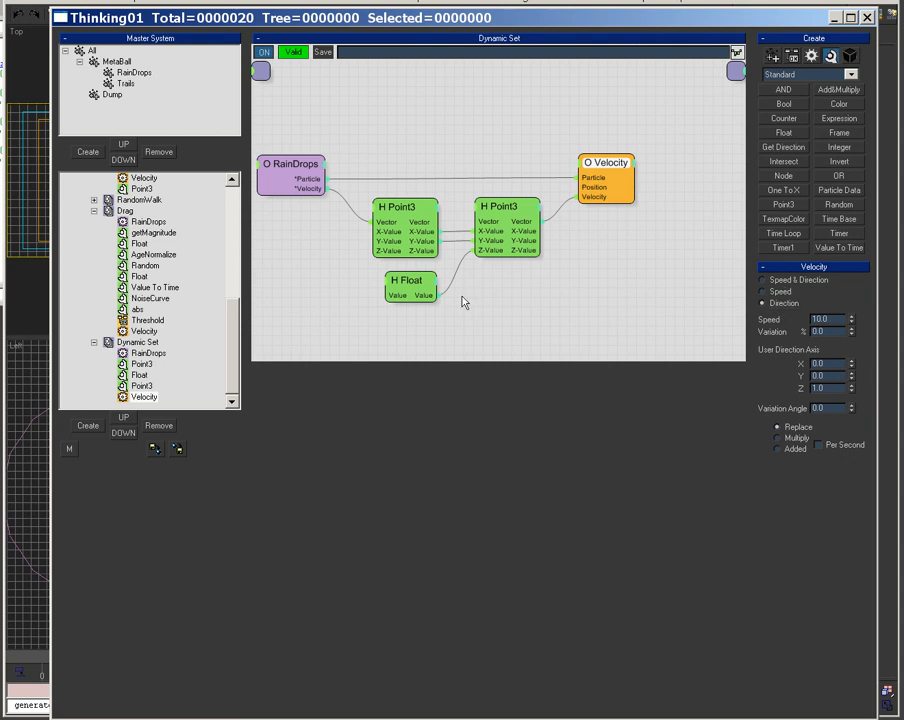
click(411, 207)
click(514, 209)
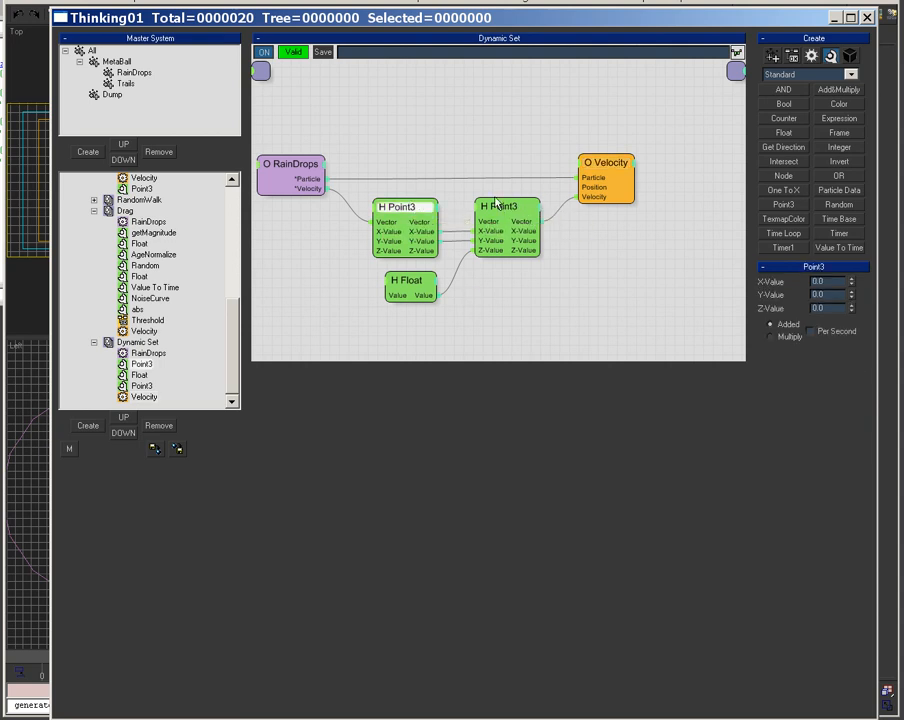
click(426, 296)
click(512, 226)
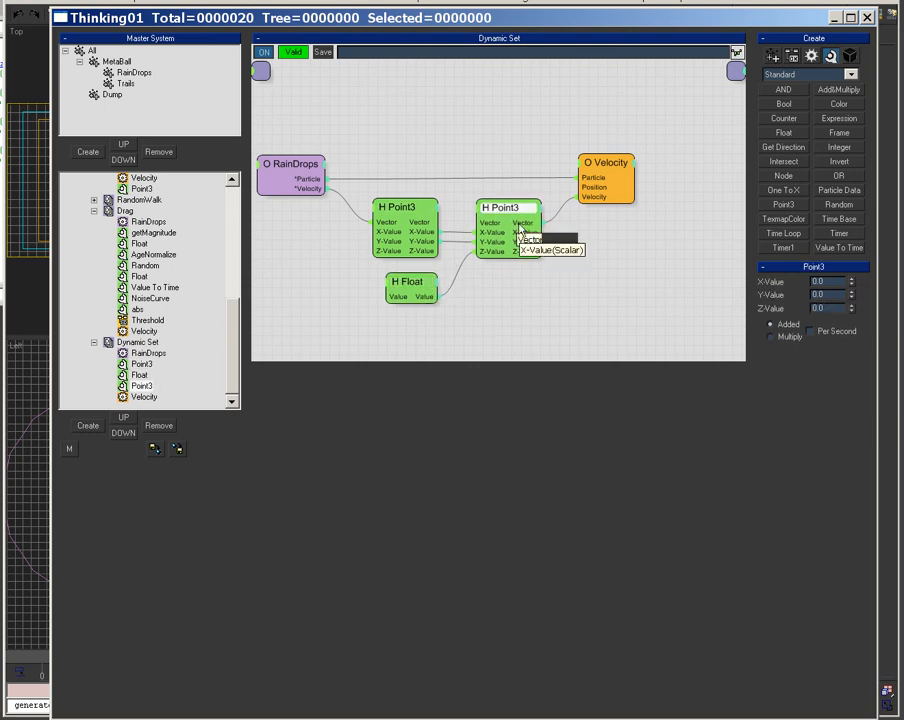
click(593, 200)
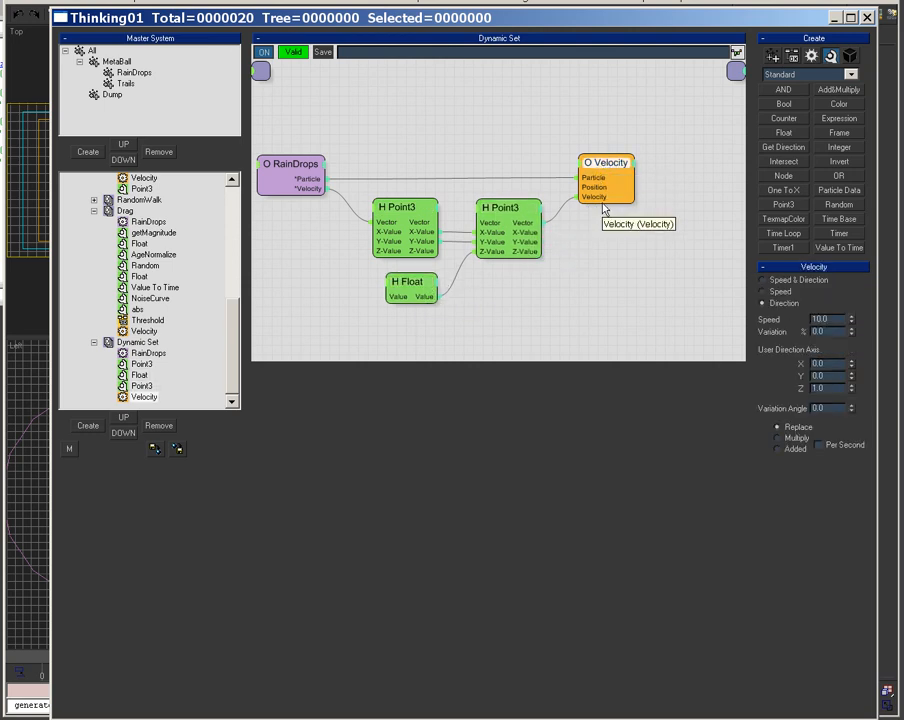
click(850, 367)
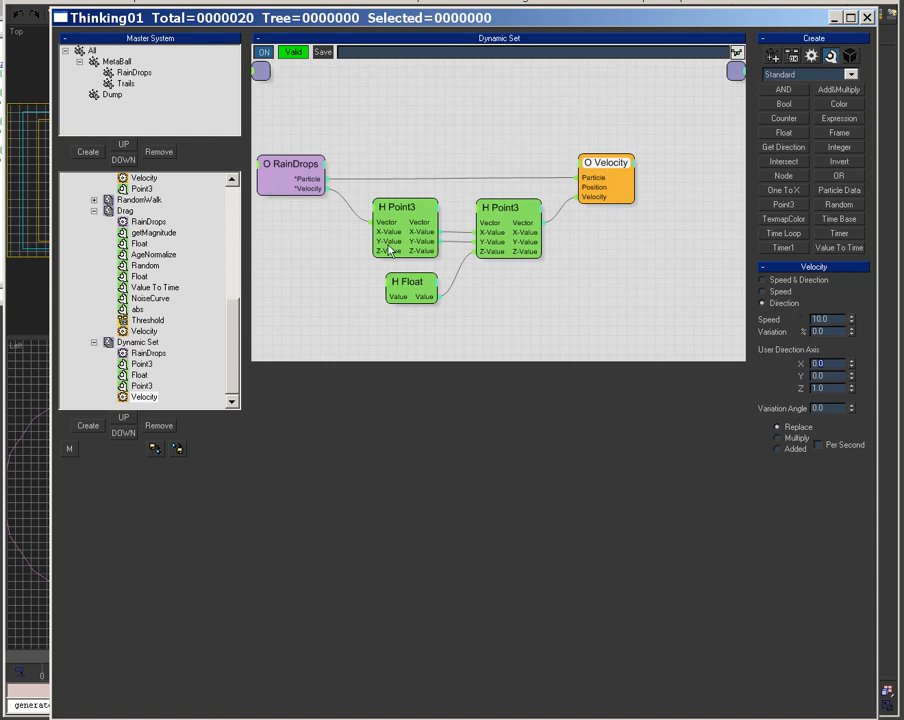
click(297, 163)
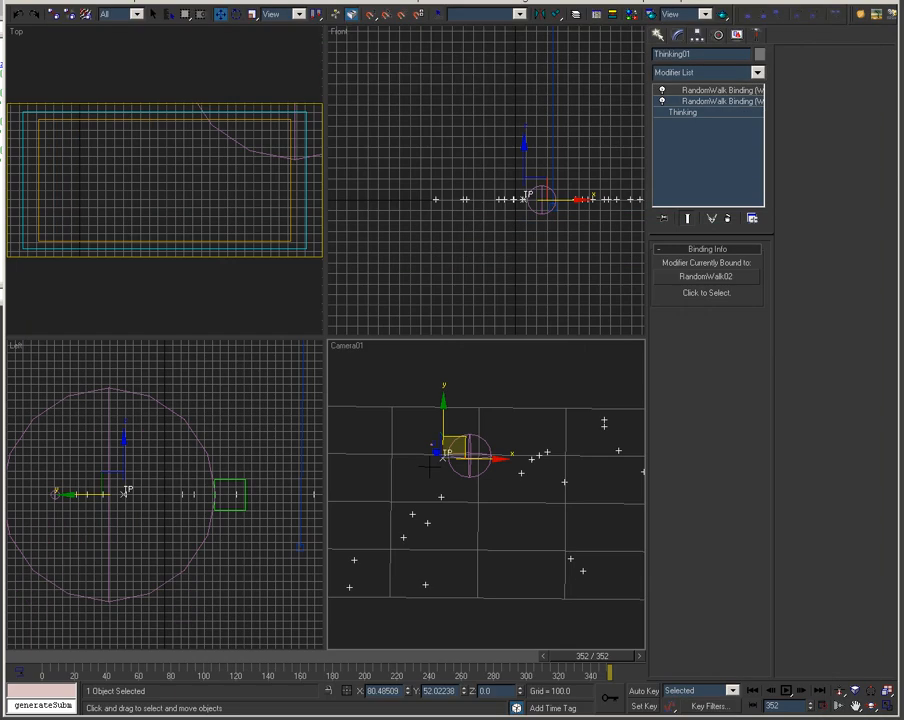
drag(8, 661, 609, 690)
key(w)
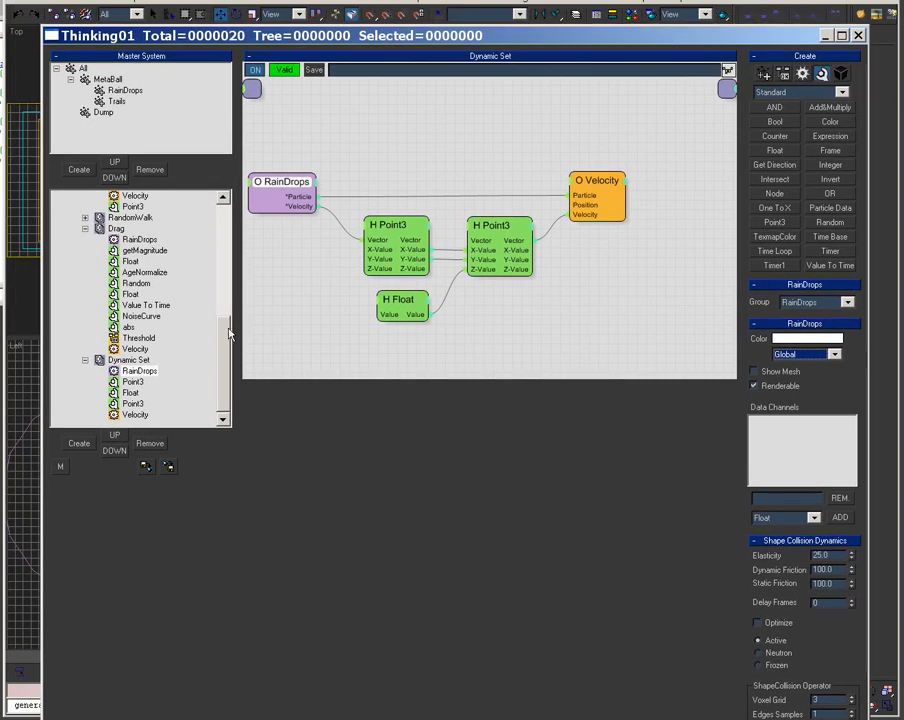
Collapse the zVelClamp set and its parent DripMap in the dynamic set tree.
drag(218, 333, 249, 205)
scroll(253, 207, down, 3)
scroll(253, 207, up, 3)
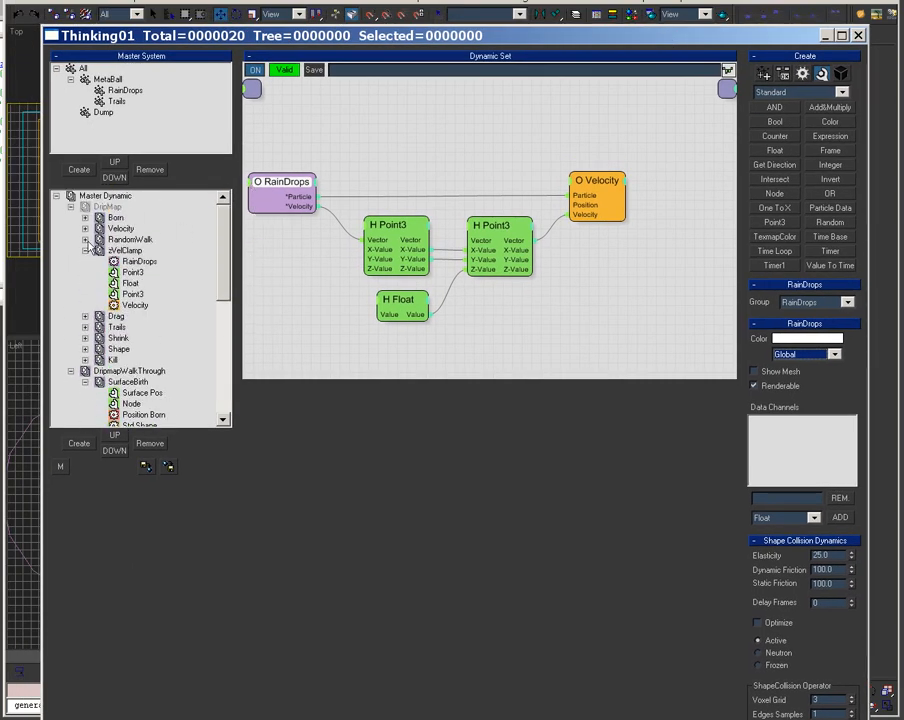
click(85, 250)
click(71, 206)
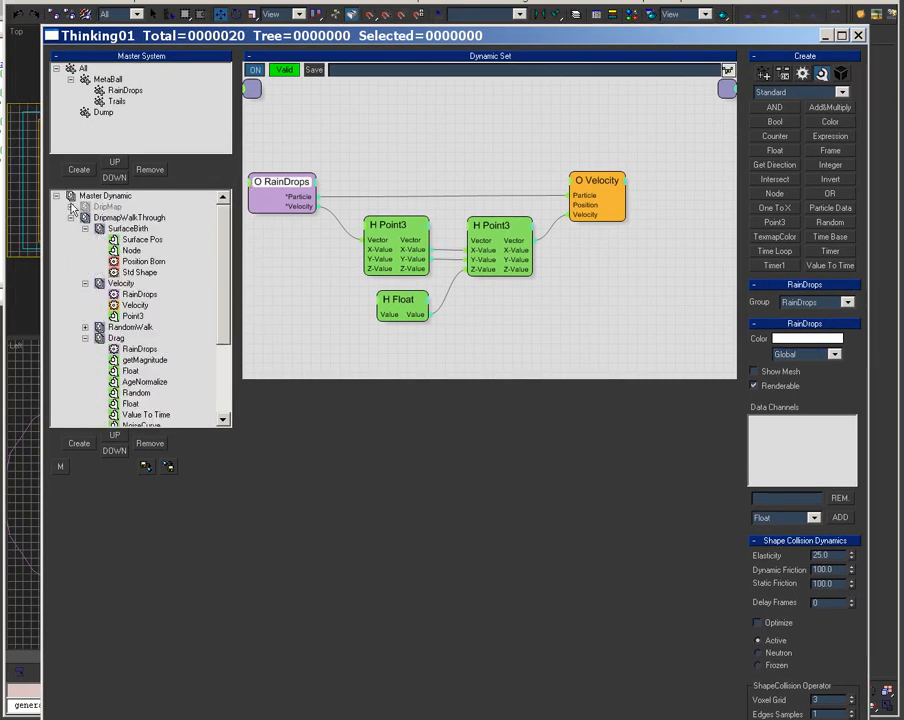
click(72, 207)
click(124, 250)
click(71, 207)
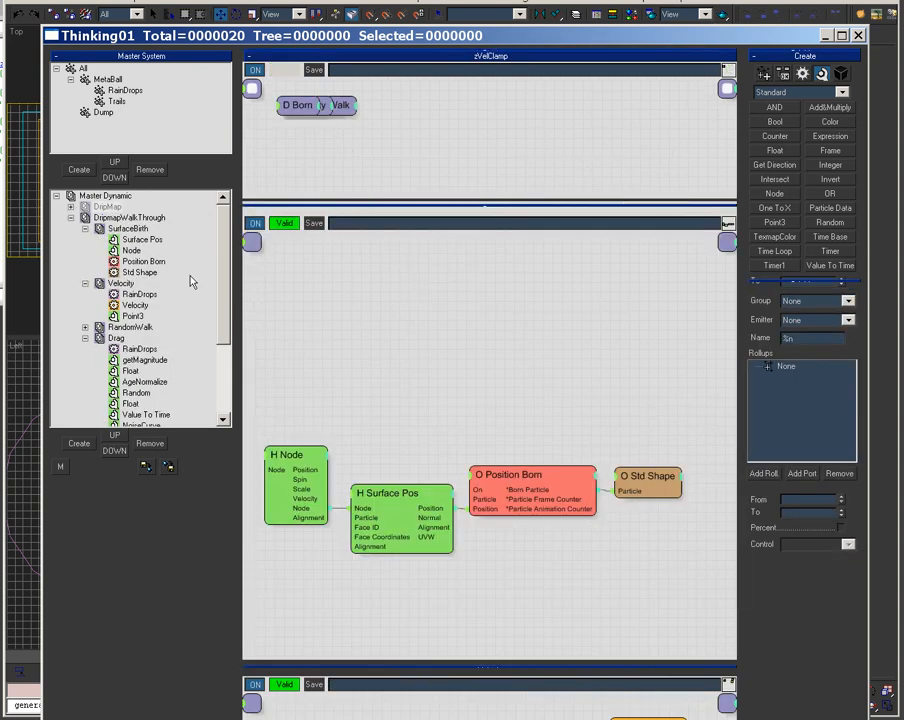
Review the SurfaceBirth, Velocity and RandomWalk networks of DripmapWalkThrough.
click(123, 228)
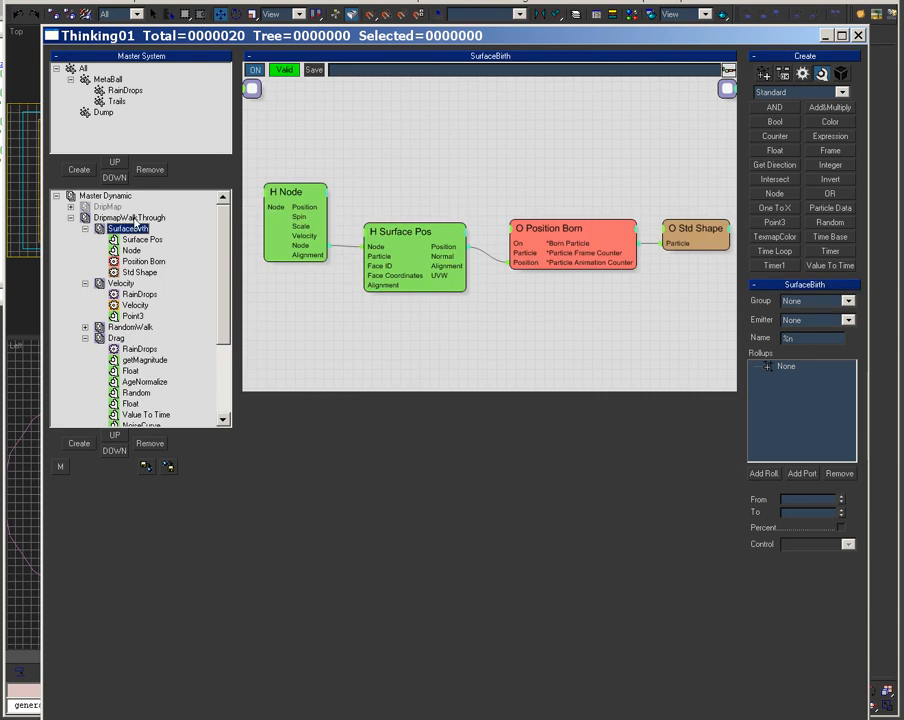
click(122, 218)
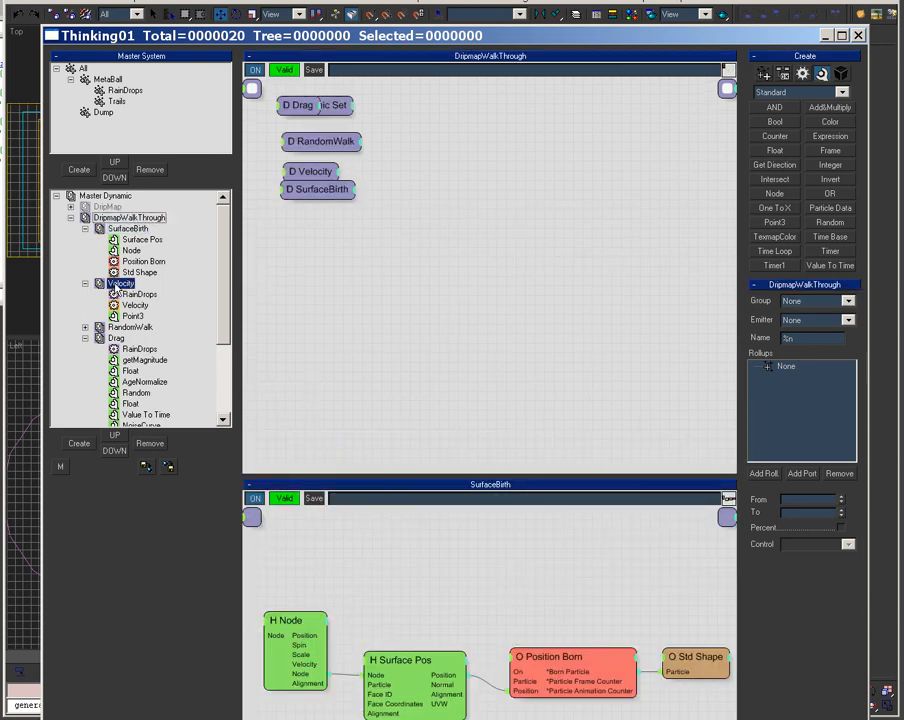
click(120, 284)
click(142, 239)
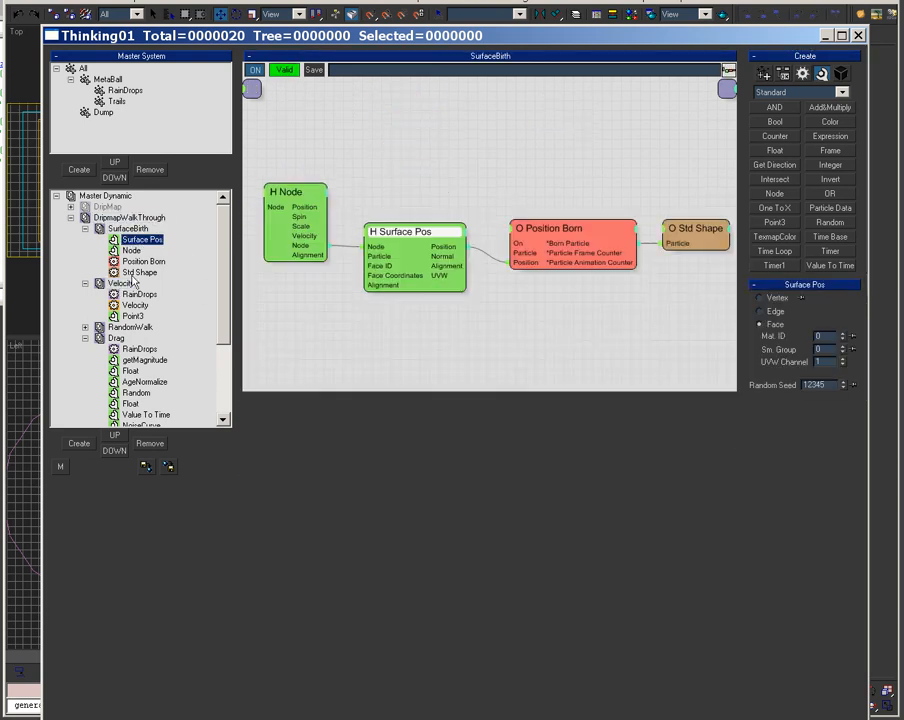
click(128, 228)
click(121, 283)
click(133, 327)
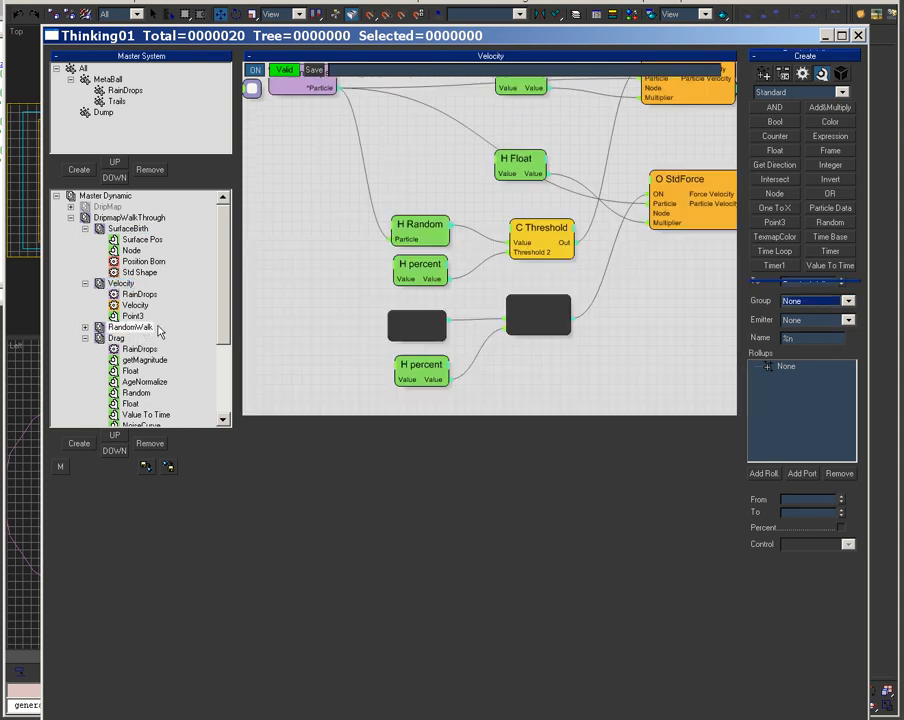
Examine the Drag network, including its getMagnitude expression, the Float multiplier and the AgeNormalize and Random helpers.
scroll(216, 360, down, 3)
click(116, 250)
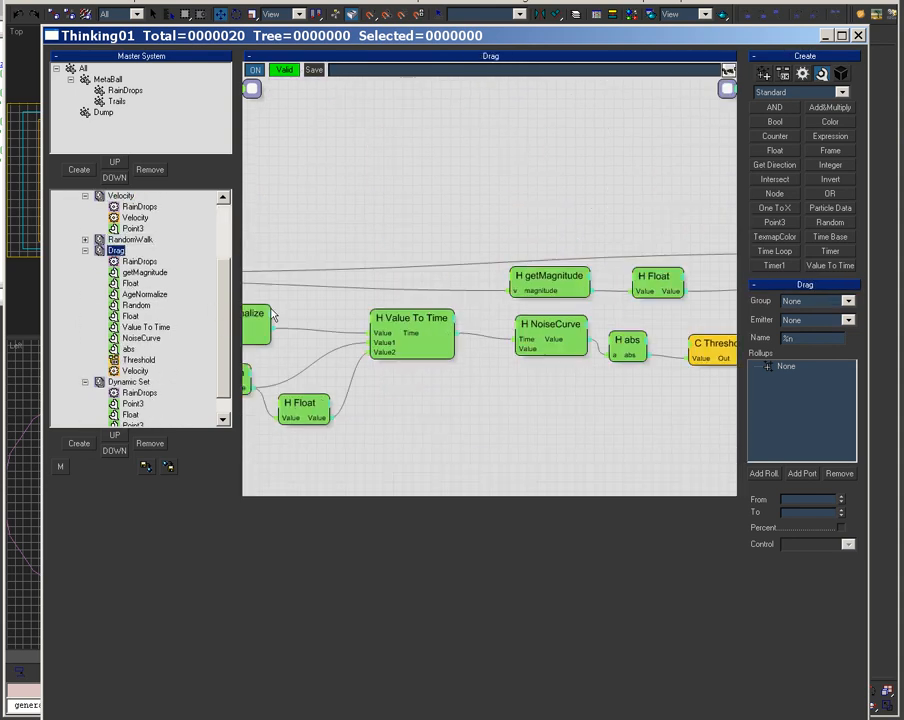
drag(576, 232, 515, 238)
middle_drag(308, 330, 608, 331)
click(528, 285)
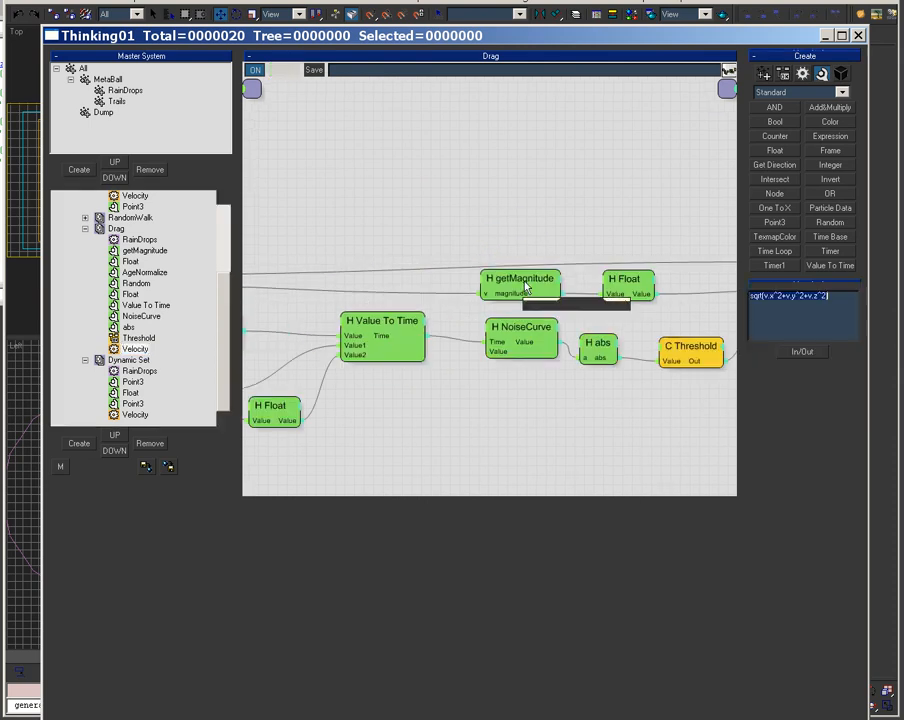
click(624, 289)
middle_drag(172, 410, 369, 442)
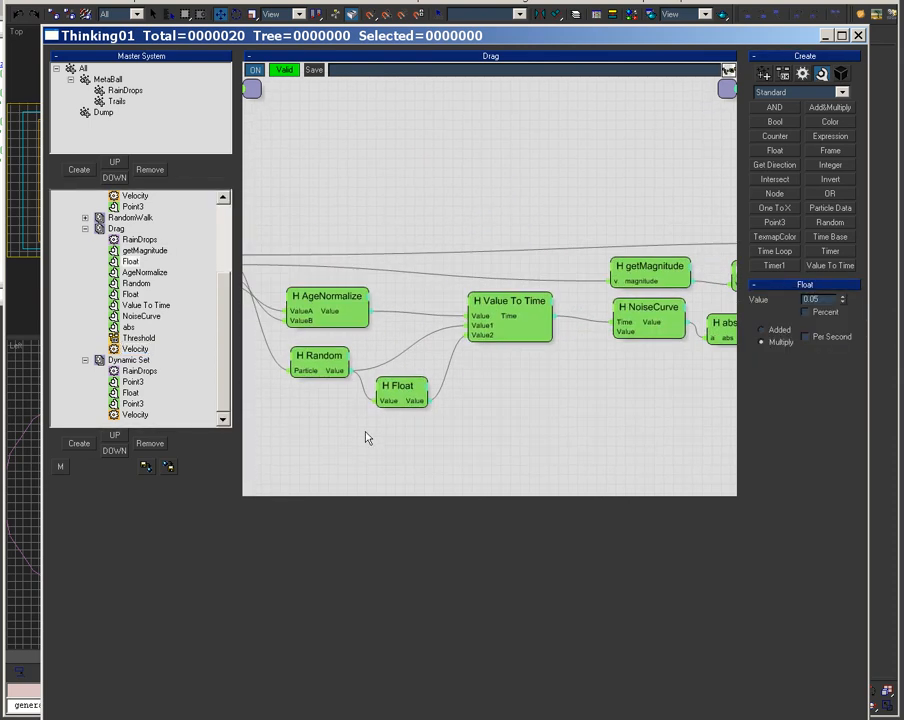
click(116, 228)
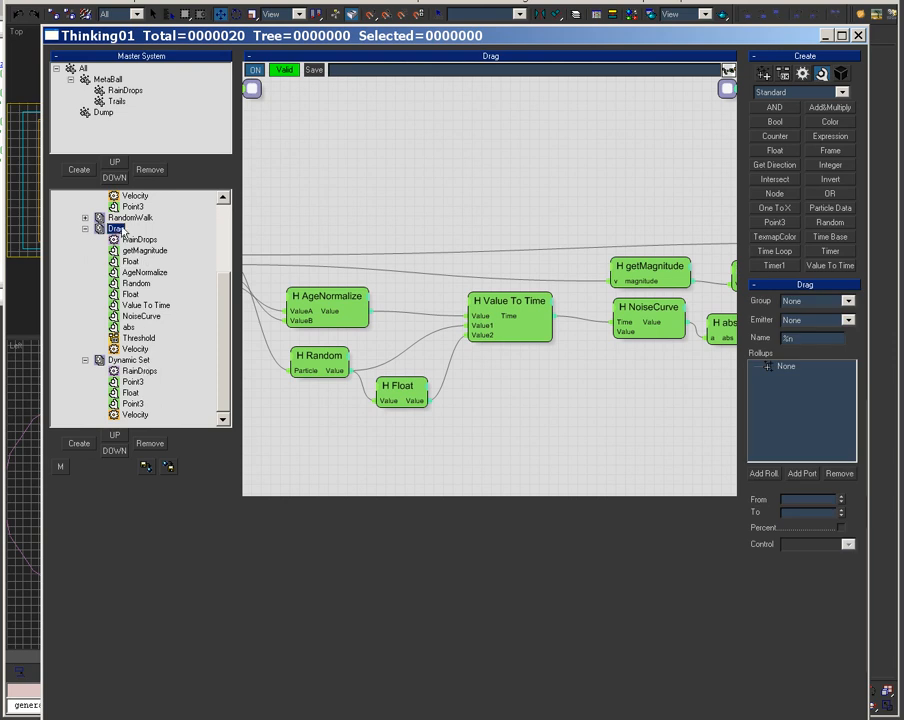
Rename the Dynamic Set under DripmapWalkThrough as ClampZ.
click(137, 362)
click(137, 362)
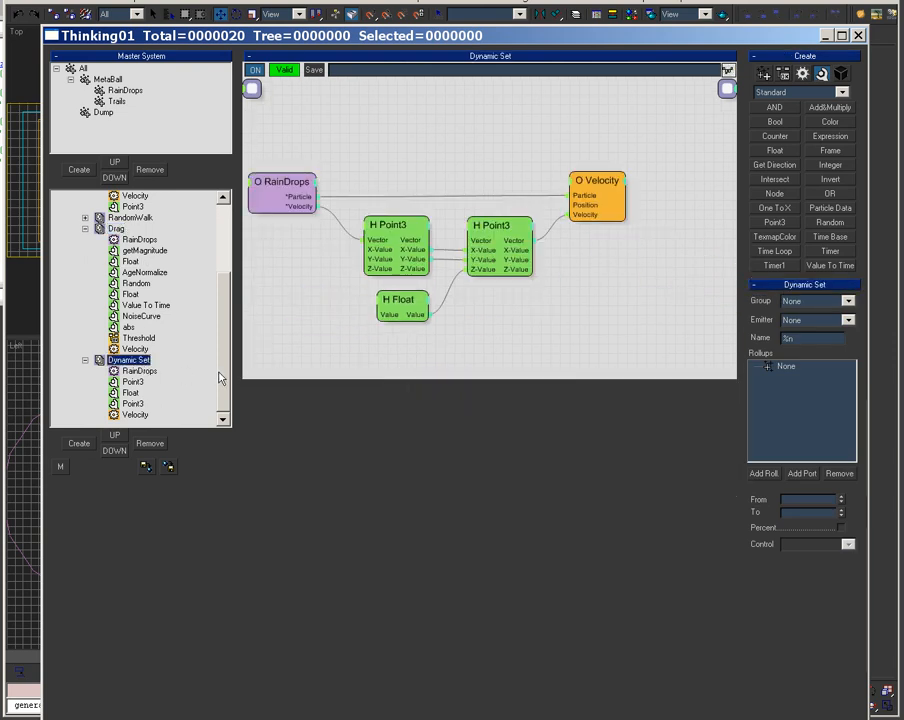
text(D)
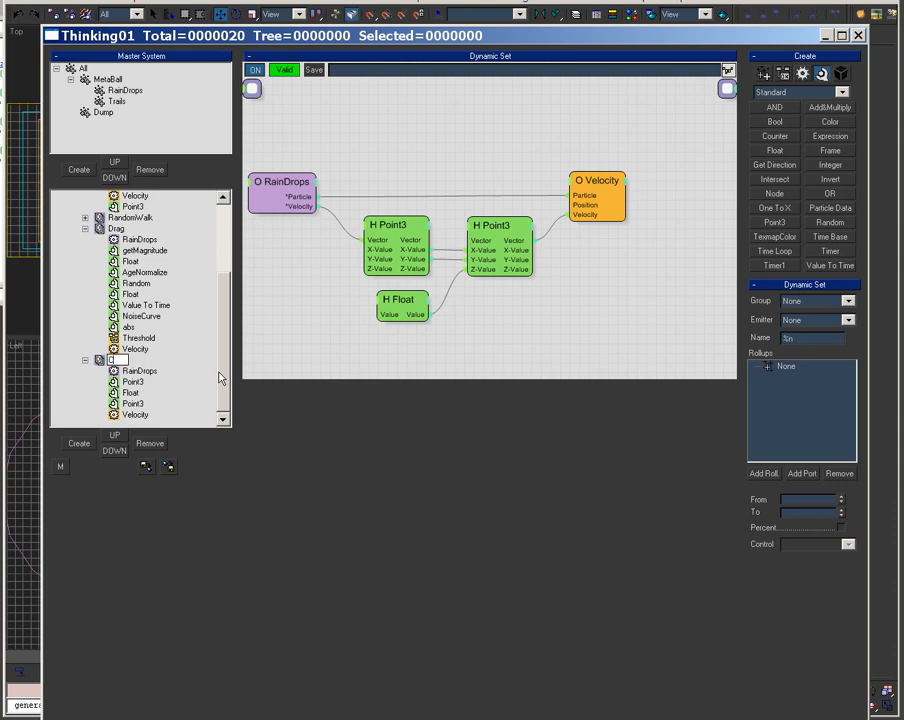
text(2)
key(Return)
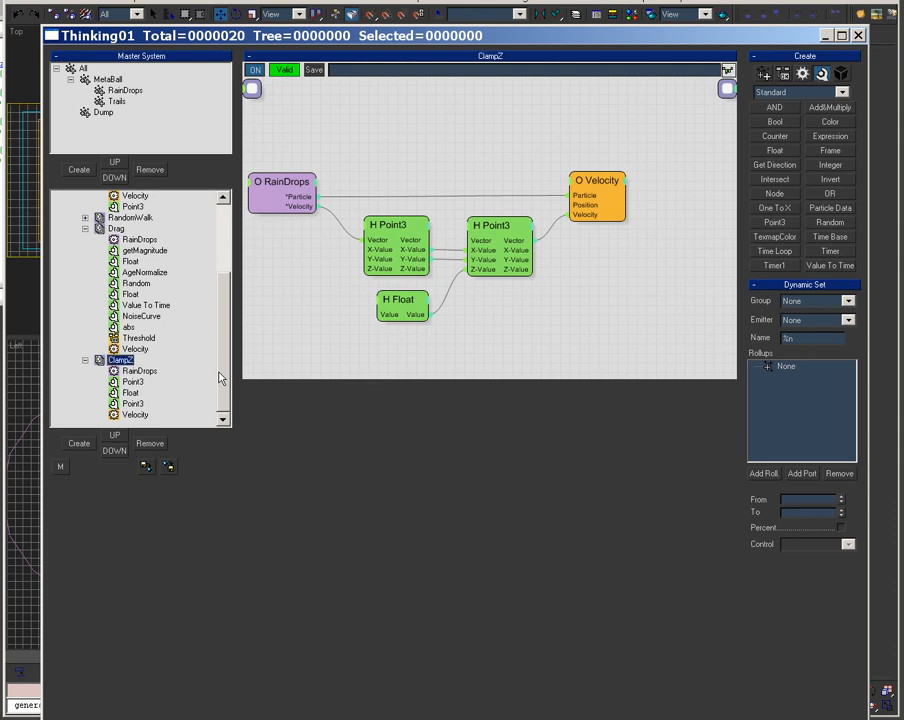
Collapse the Drag, SurfaceBirth, Velocity and ClampZ sets under DripmapWalkThrough.
click(85, 228)
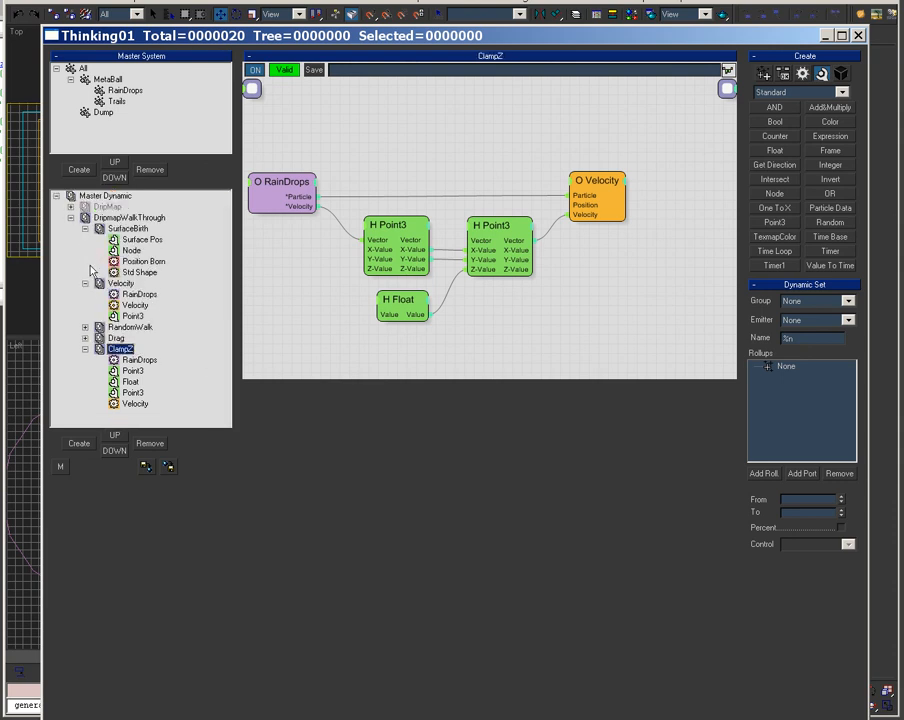
click(85, 228)
click(85, 239)
click(85, 272)
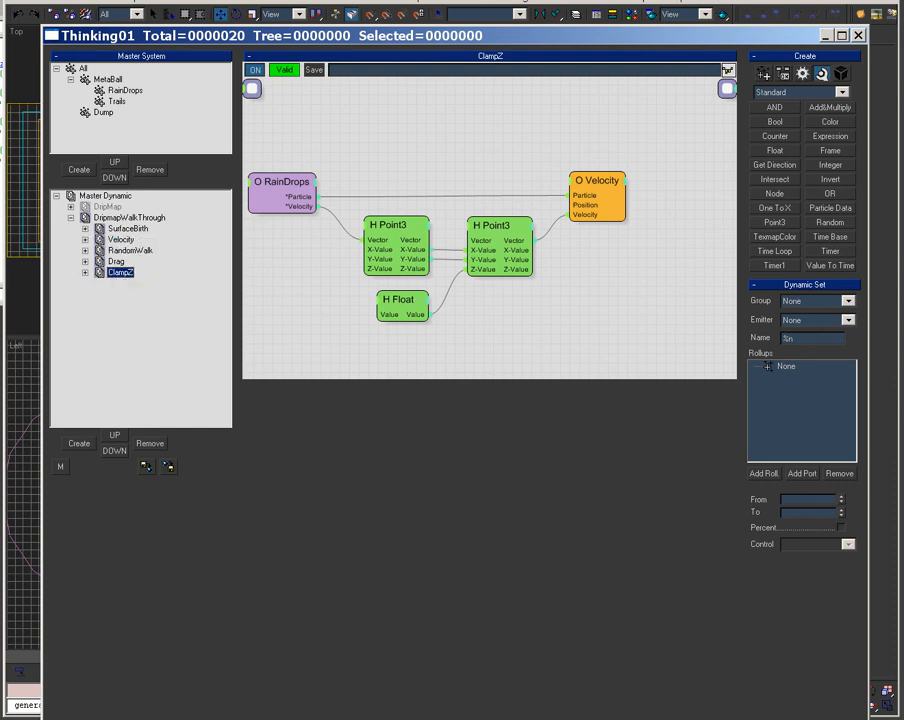